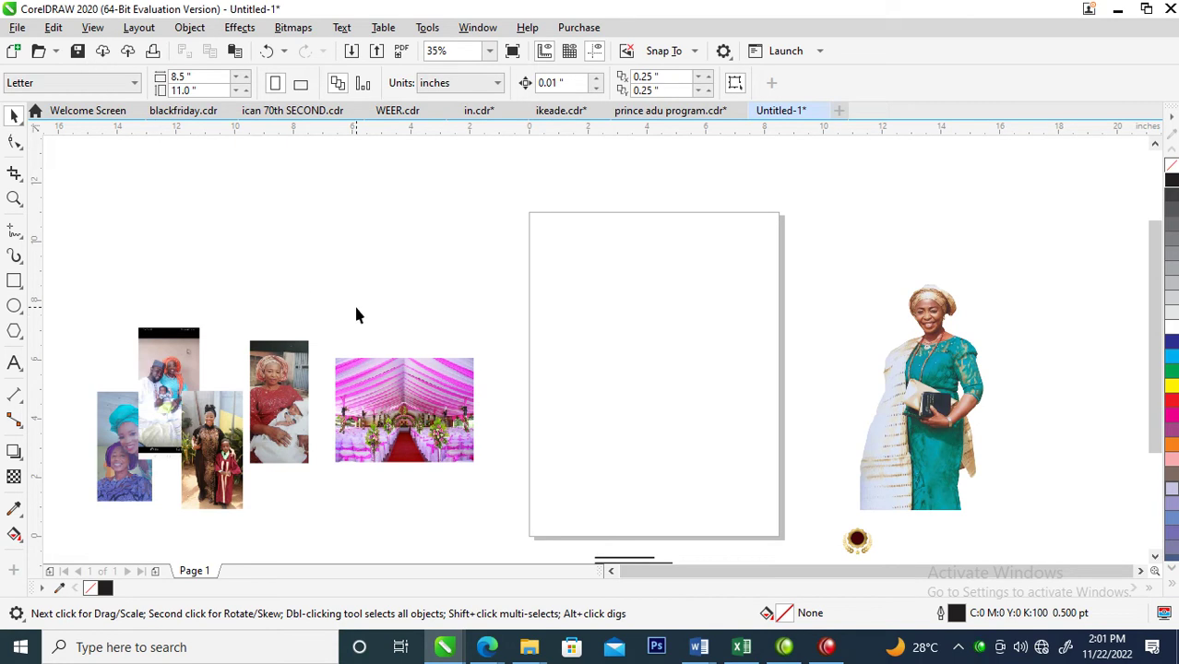
Step: Set the page size to A5 and add a page-sized rectangle frame of 148 × 210 mm
click(135, 83)
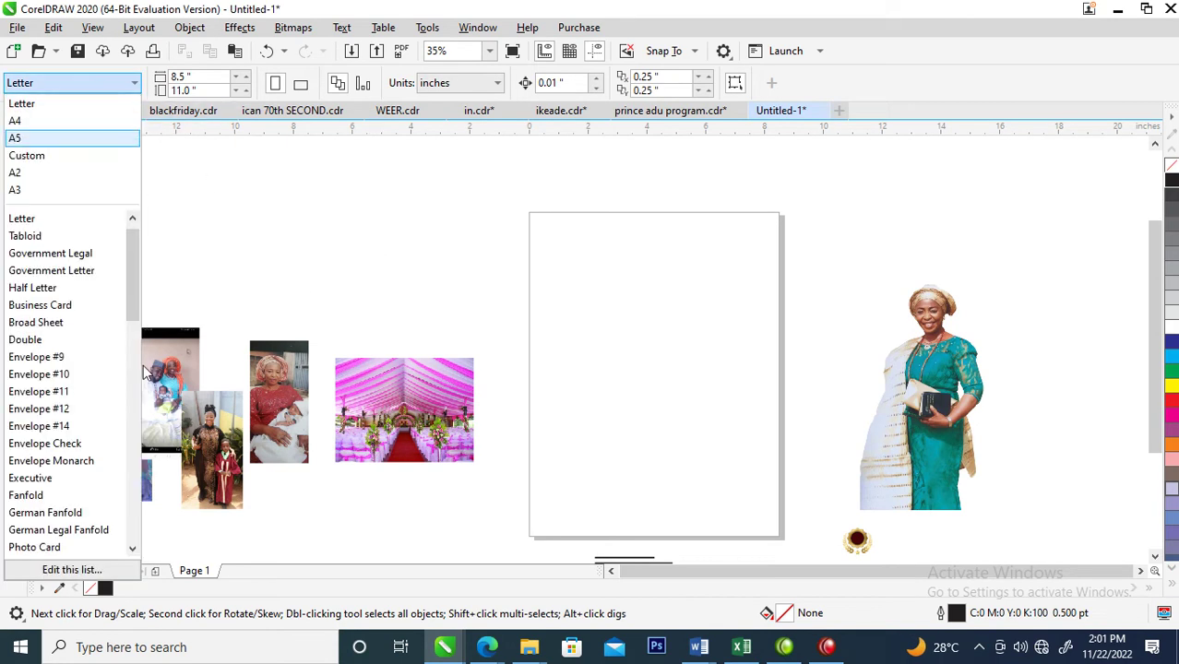
click(18, 138)
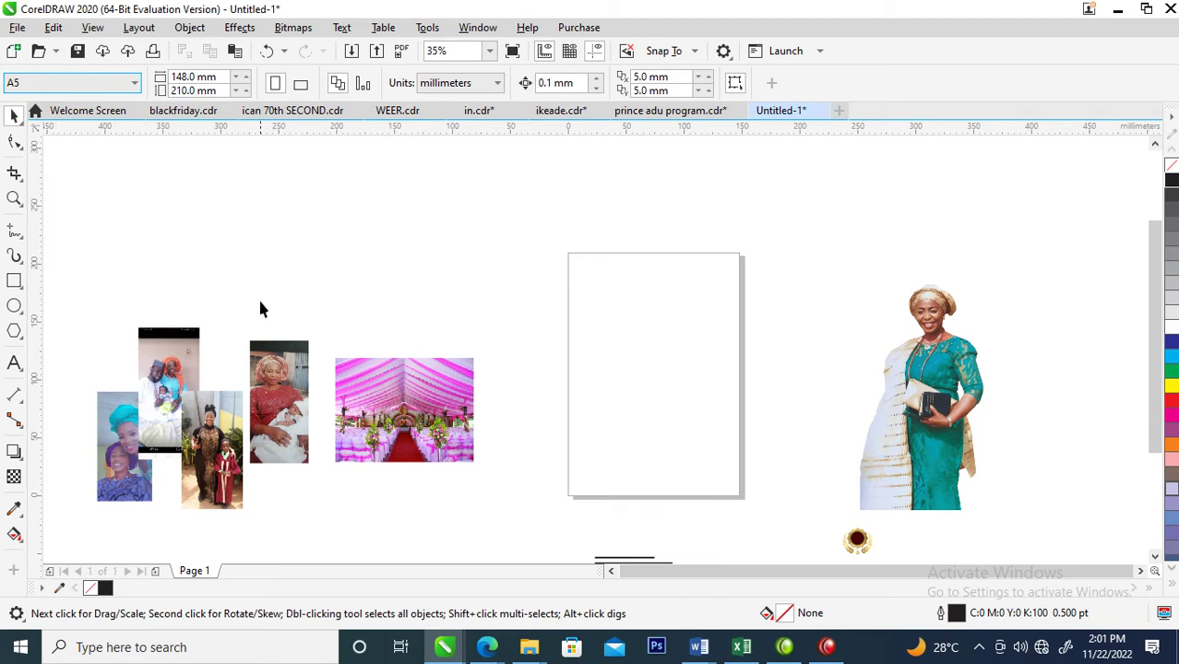
double_click(14, 282)
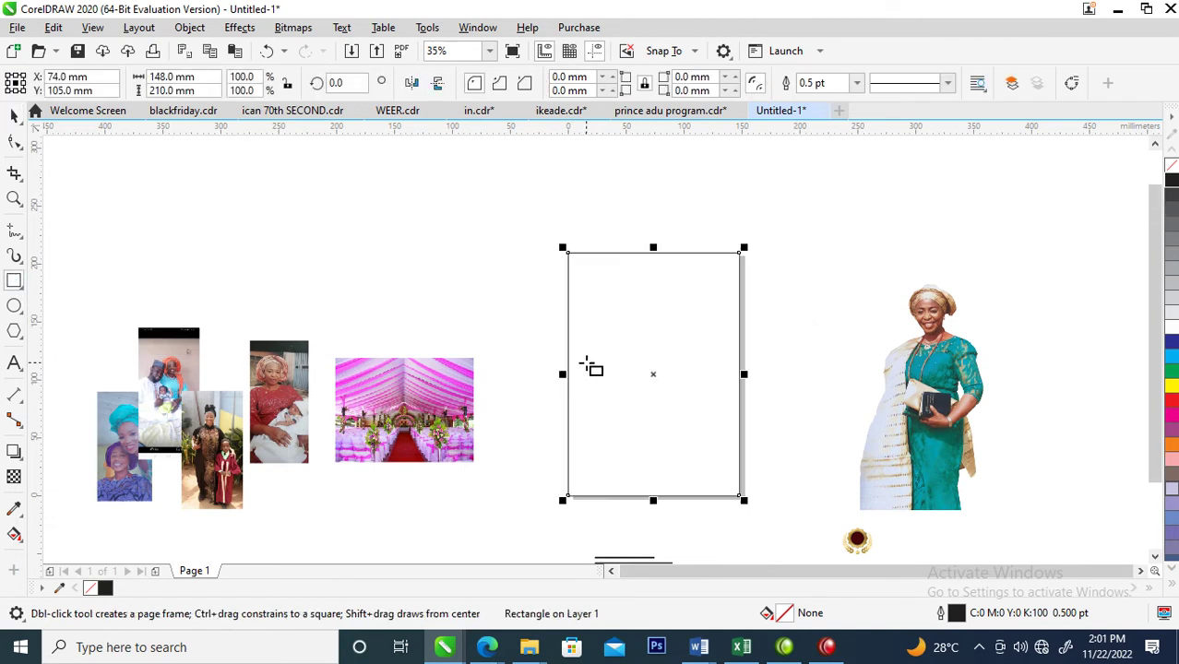
key(space)
Step: Move the pink-draped tent hall photo across to the far side of the page, beside the standing woman's cutout
key(ctrl+v)
drag(437, 345, 438, 271)
key(z)
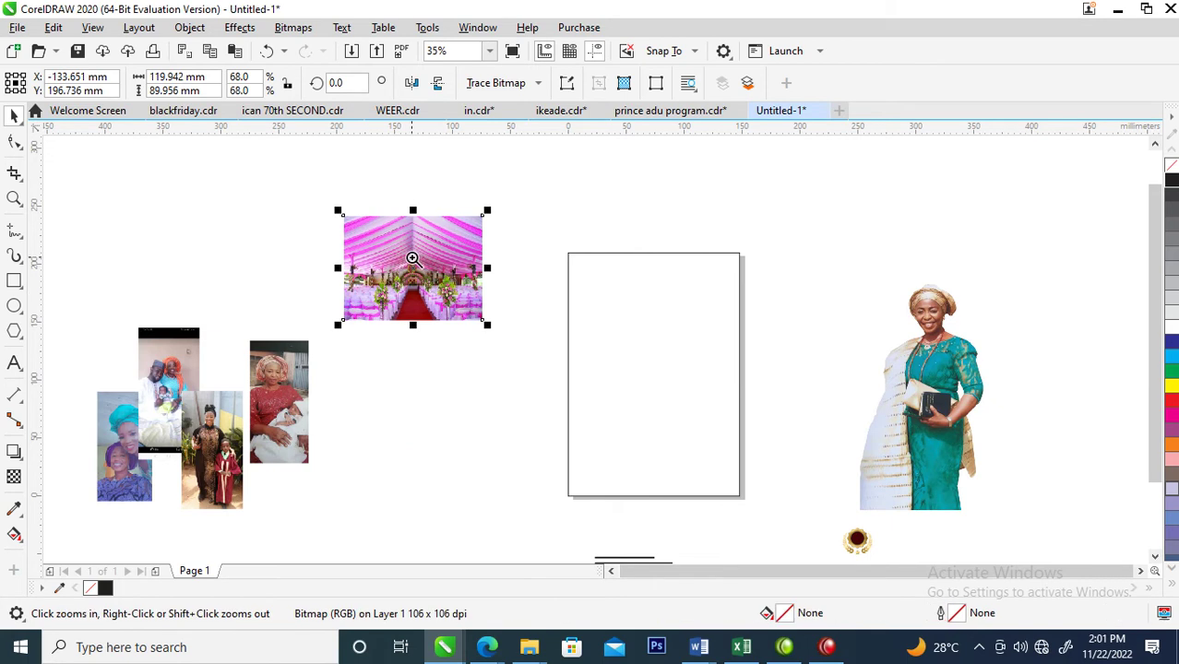
drag(325, 192, 944, 490)
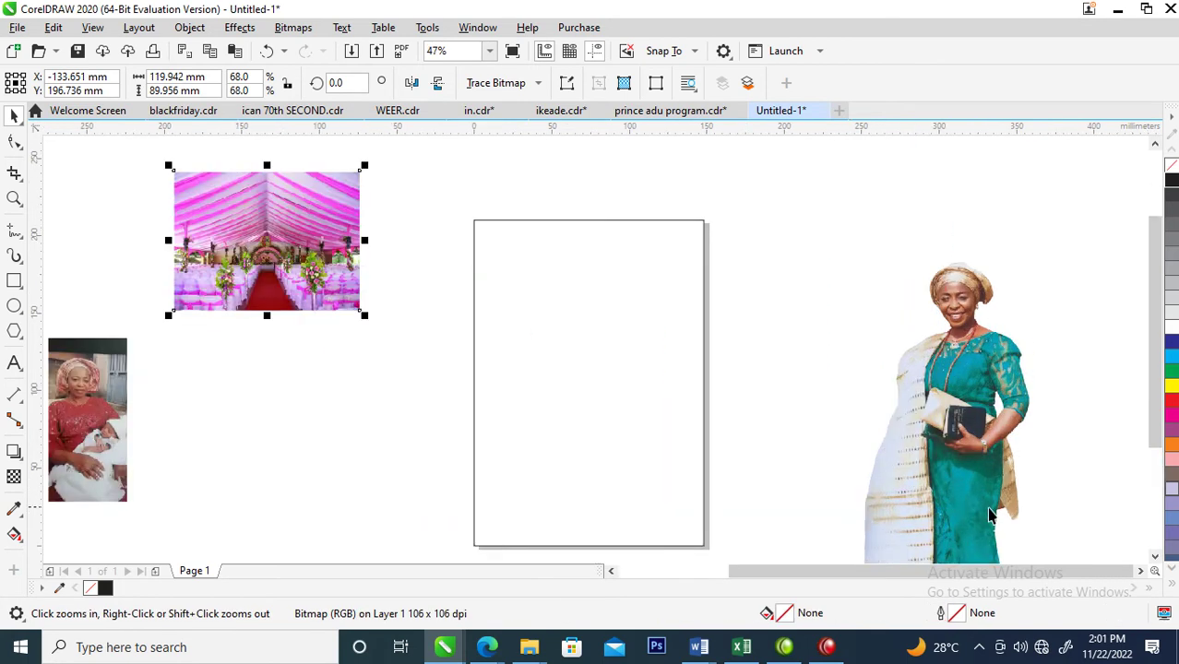
key(space)
drag(270, 245, 714, 482)
key(z)
drag(599, 366, 837, 526)
right_click(589, 357)
key(space)
drag(540, 328, 828, 358)
key(z)
drag(242, 415, 571, 158)
key(space)
Step: Fill the page frame with white, duplicate it sideways, and left-align the copy back onto the original
click(512, 317)
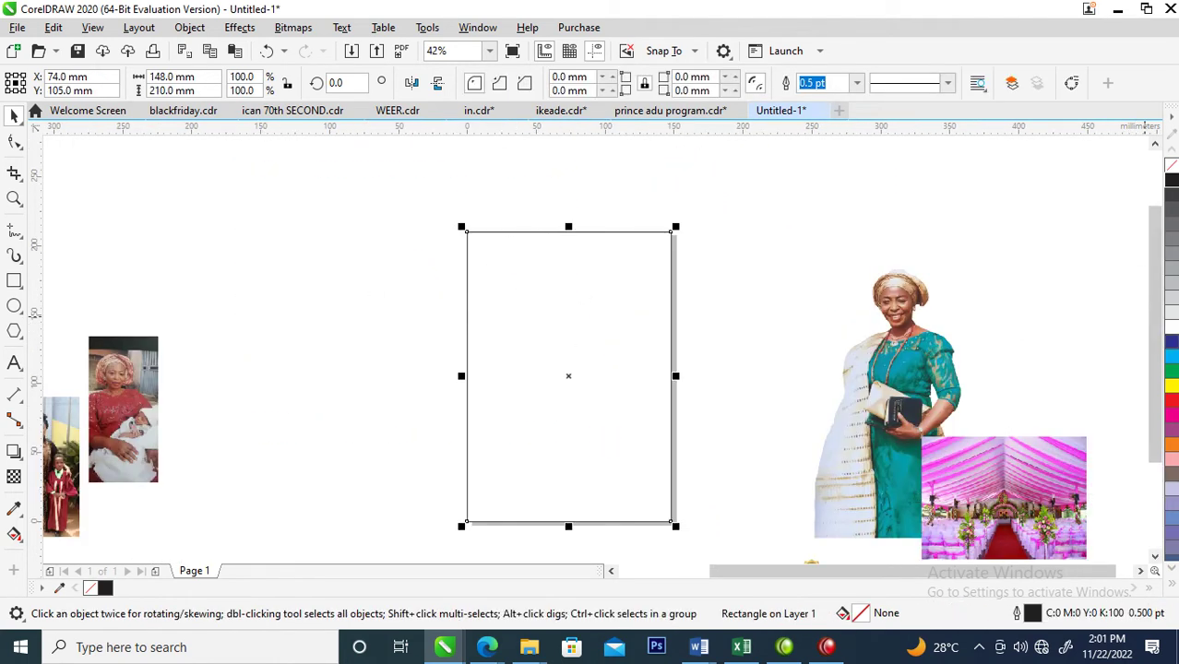
drag(592, 356, 761, 371)
right_click(760, 371)
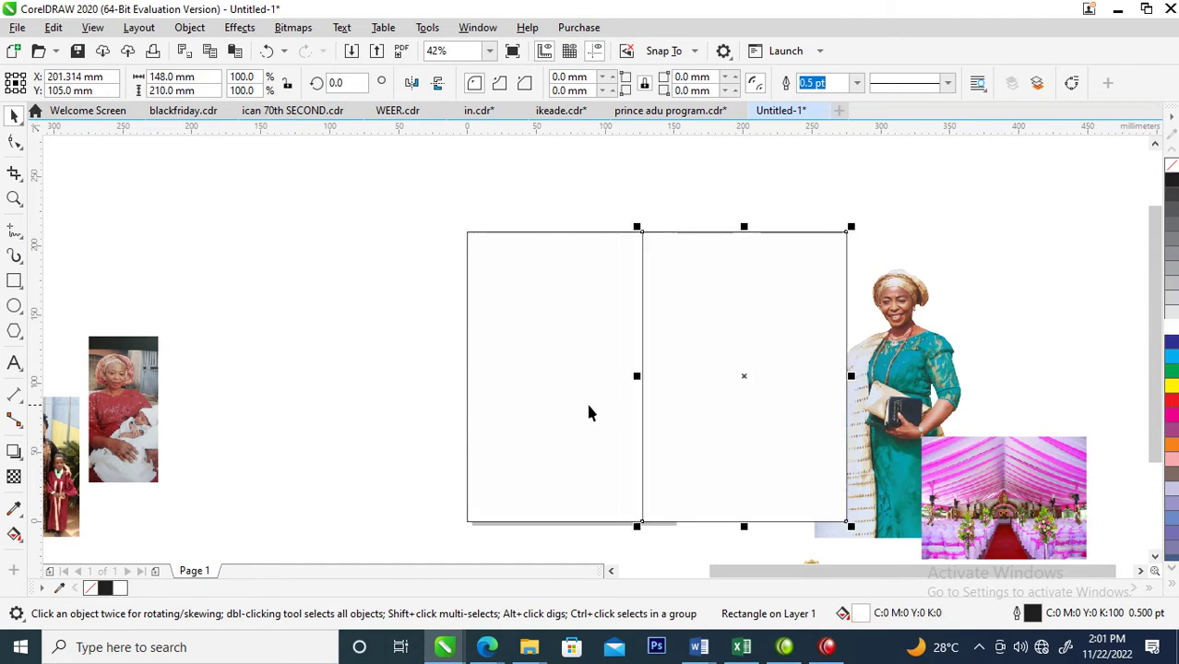
shift+click(553, 349)
key(l)
Step: Convert the upper page-sized rectangle to curves
click(448, 334)
click(571, 306)
right_click(565, 297)
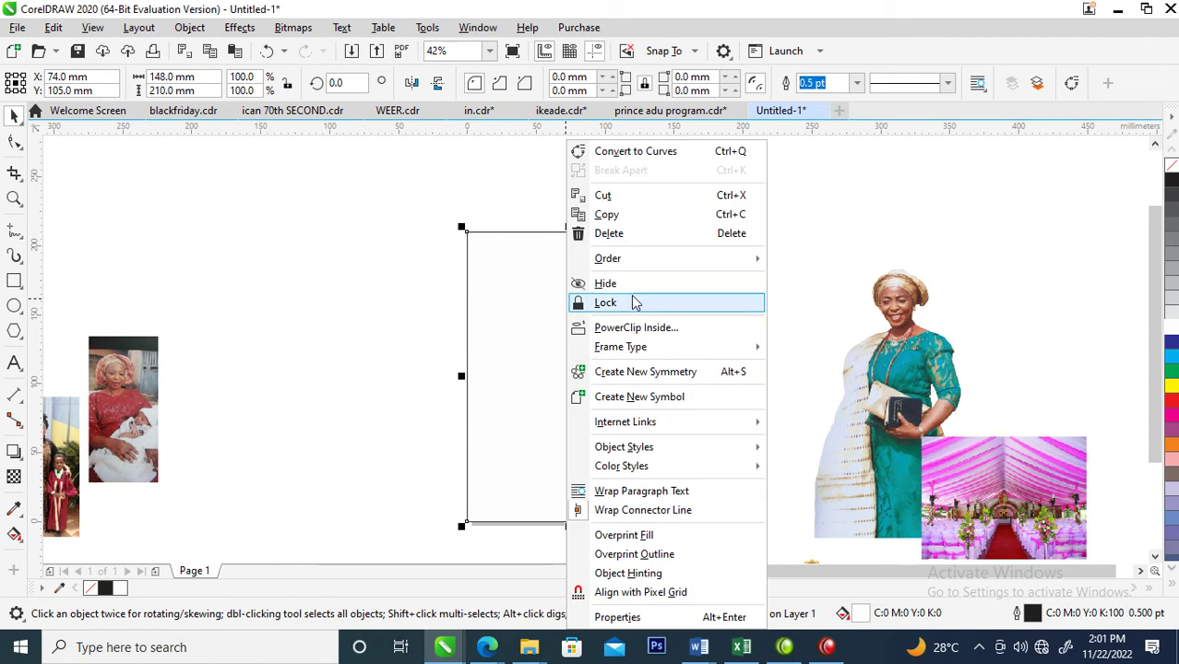
click(635, 155)
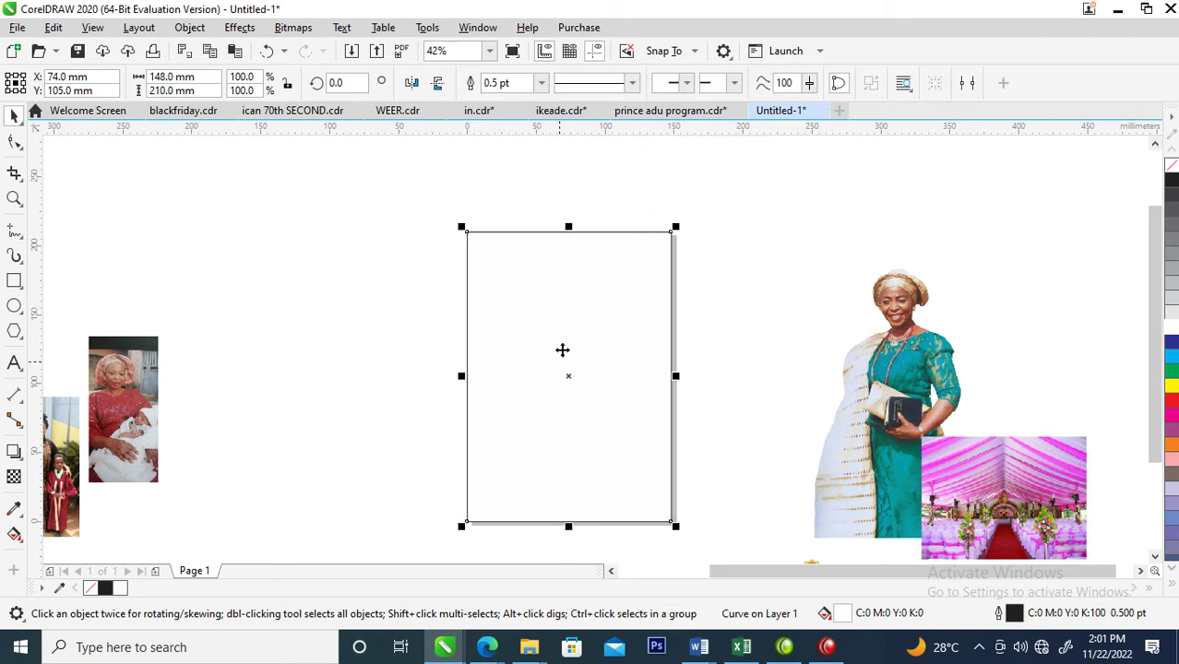
Step: Delete the curve's bottom-left node and shift its top-left node about 38 mm right along the page's top edge
key(F10)
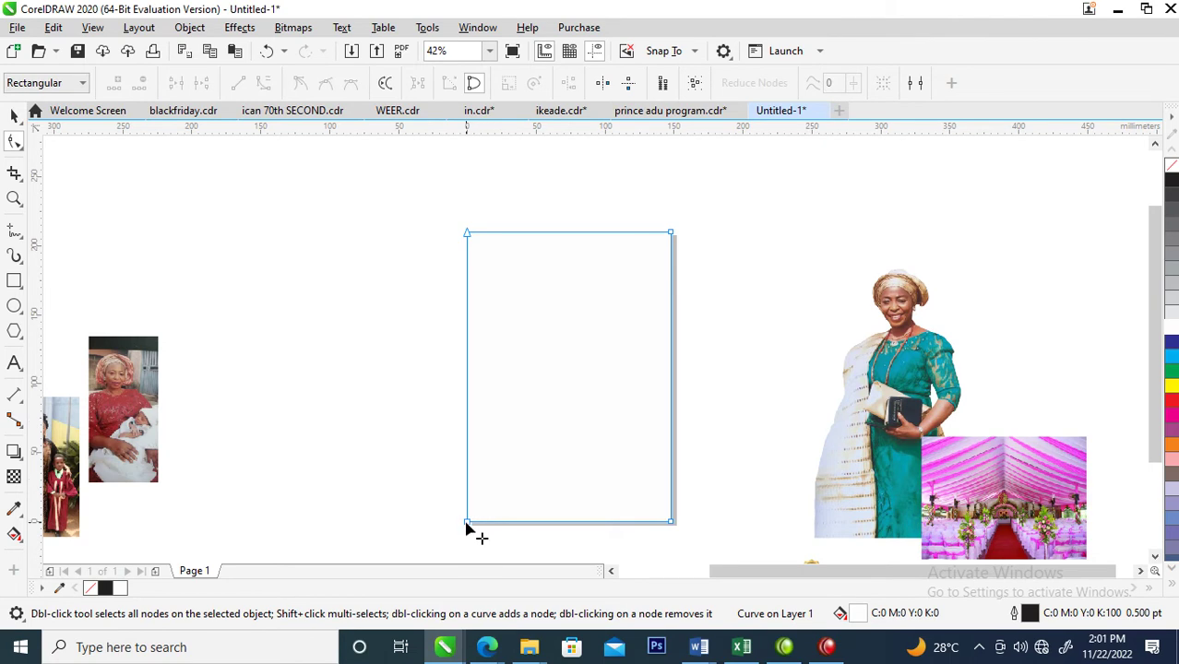
double_click(468, 523)
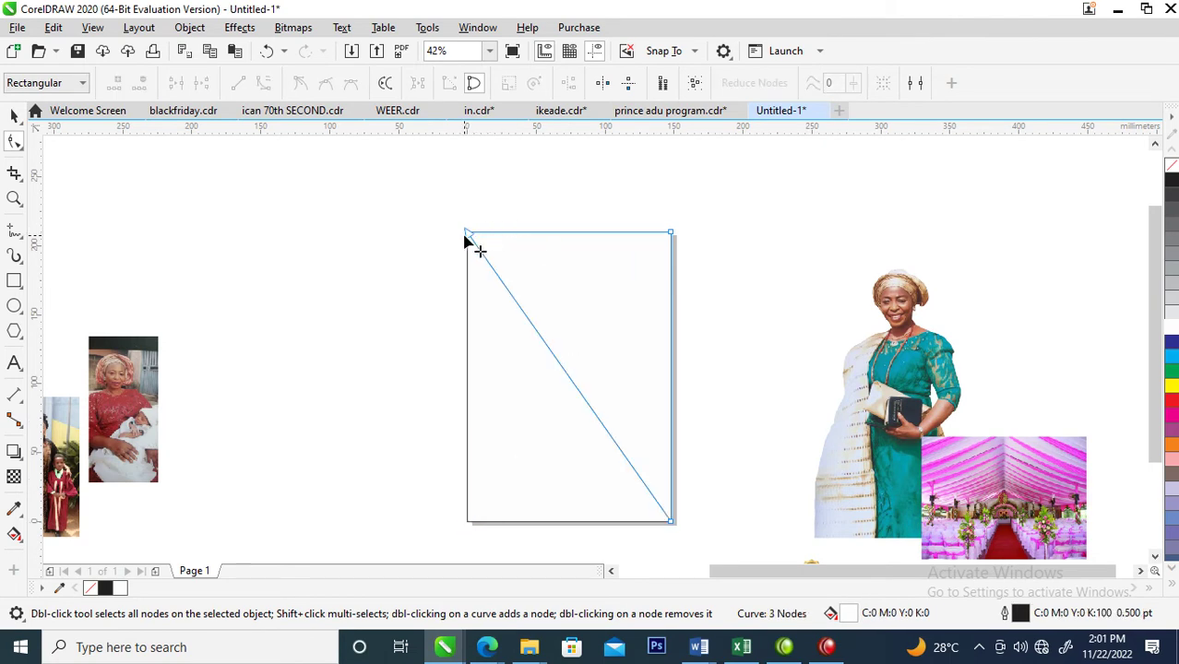
drag(468, 237, 519, 237)
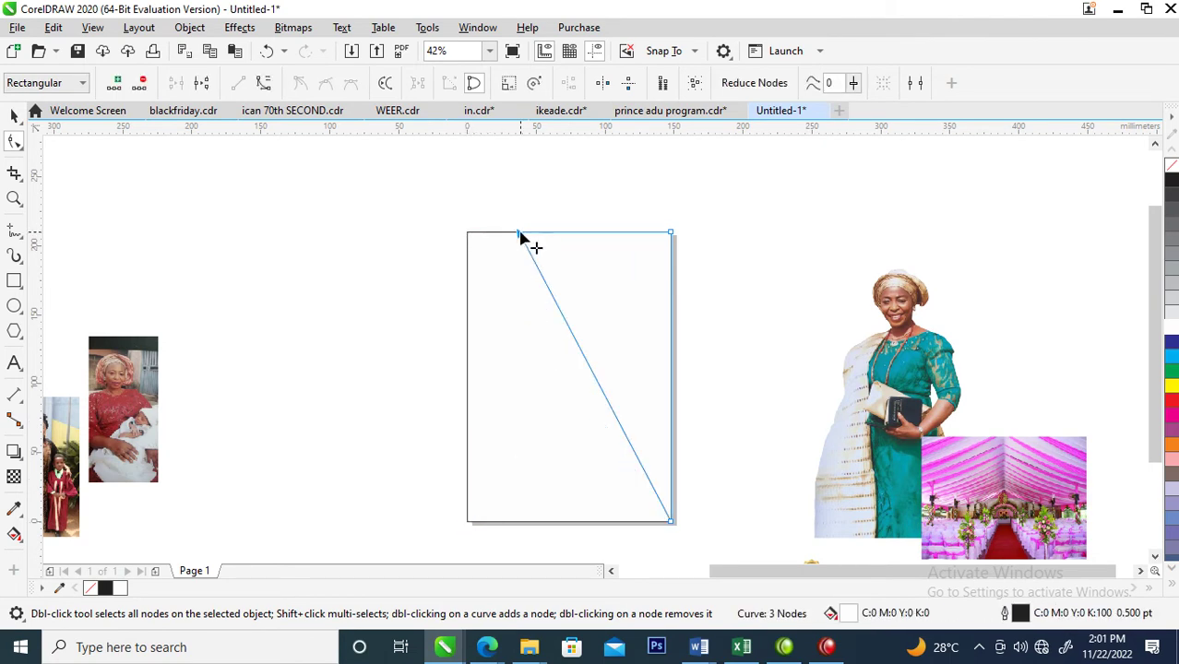
right_click(594, 379)
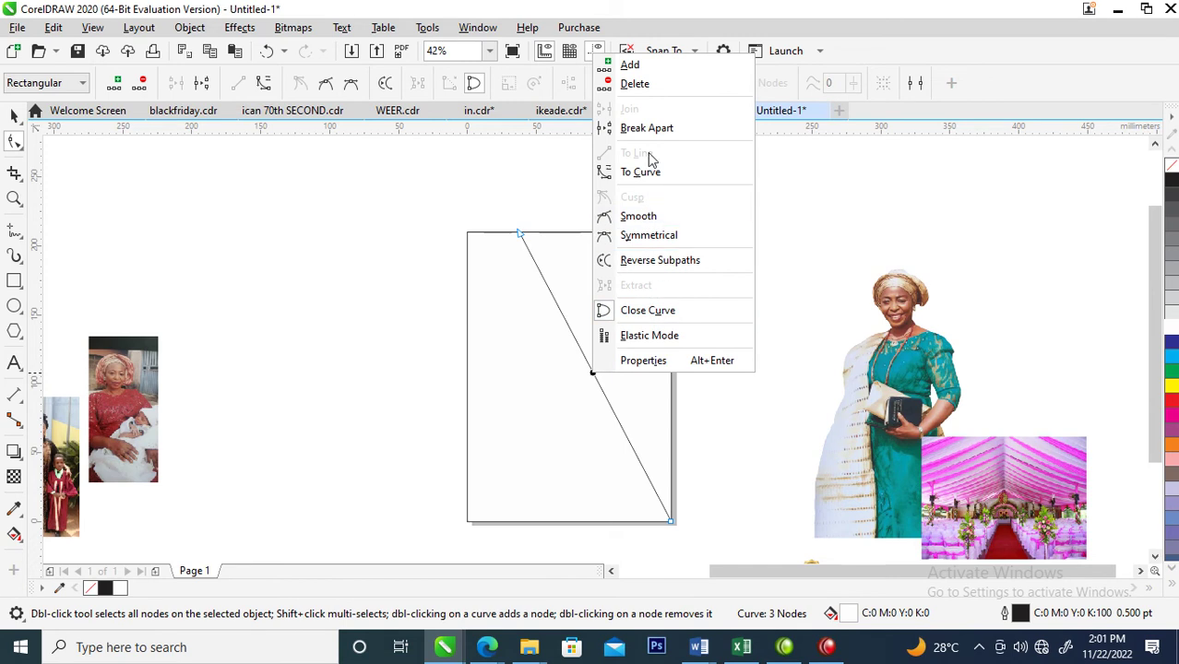
click(591, 373)
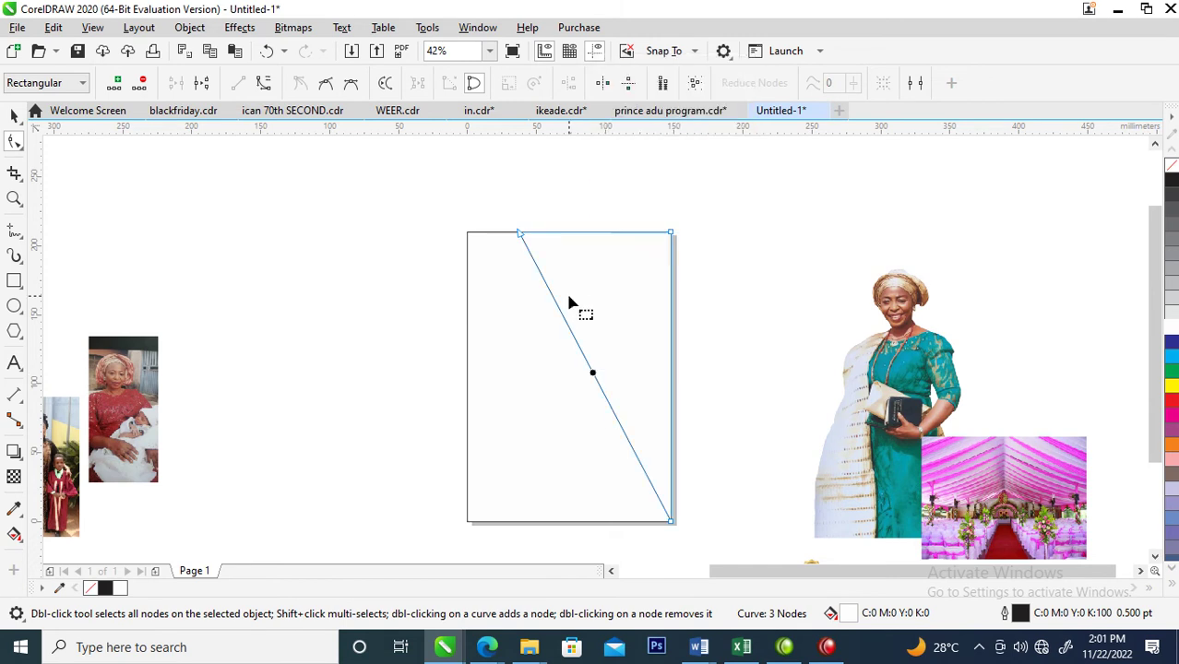
right_click(587, 365)
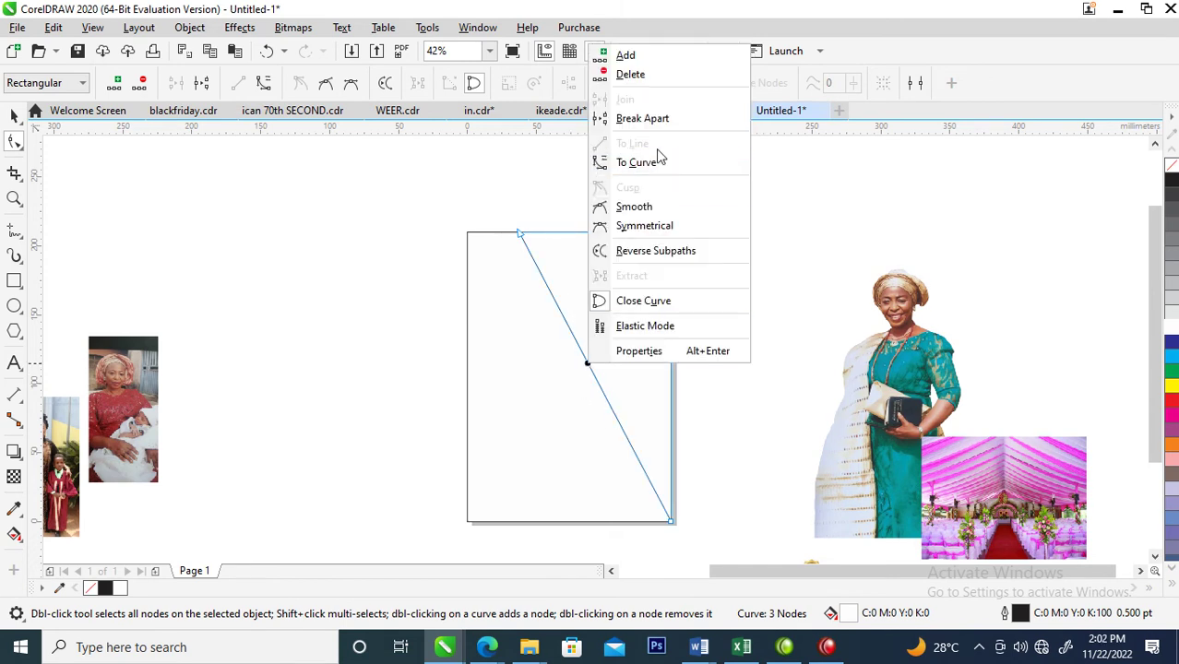
click(535, 314)
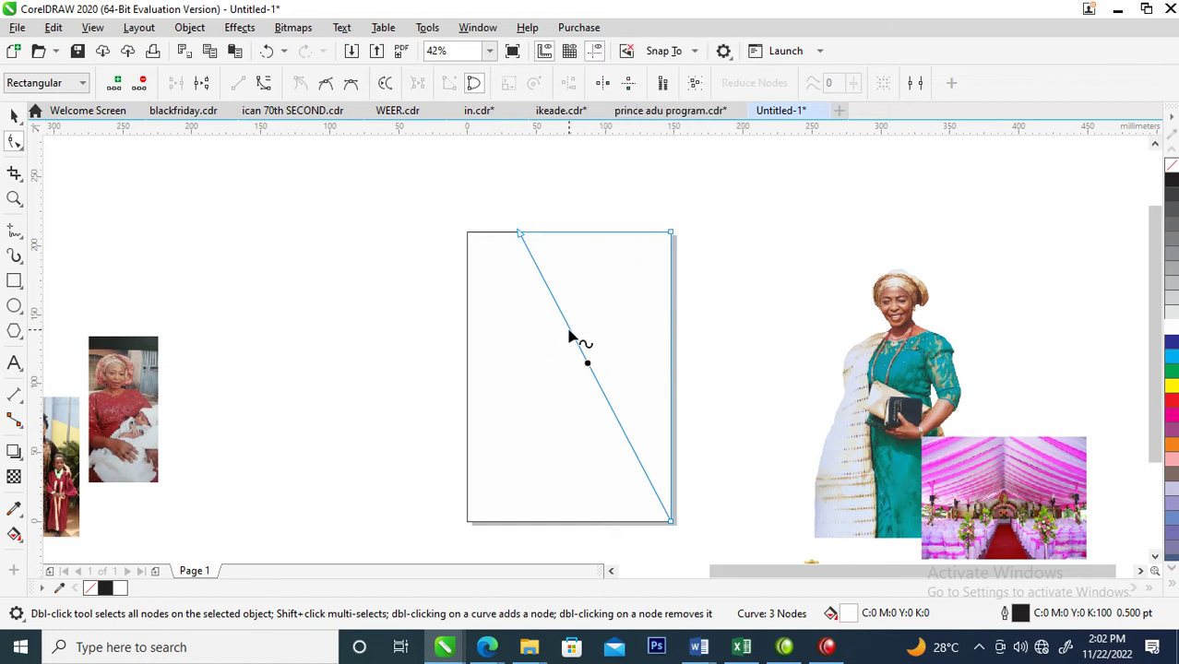
key(space)
click(592, 361)
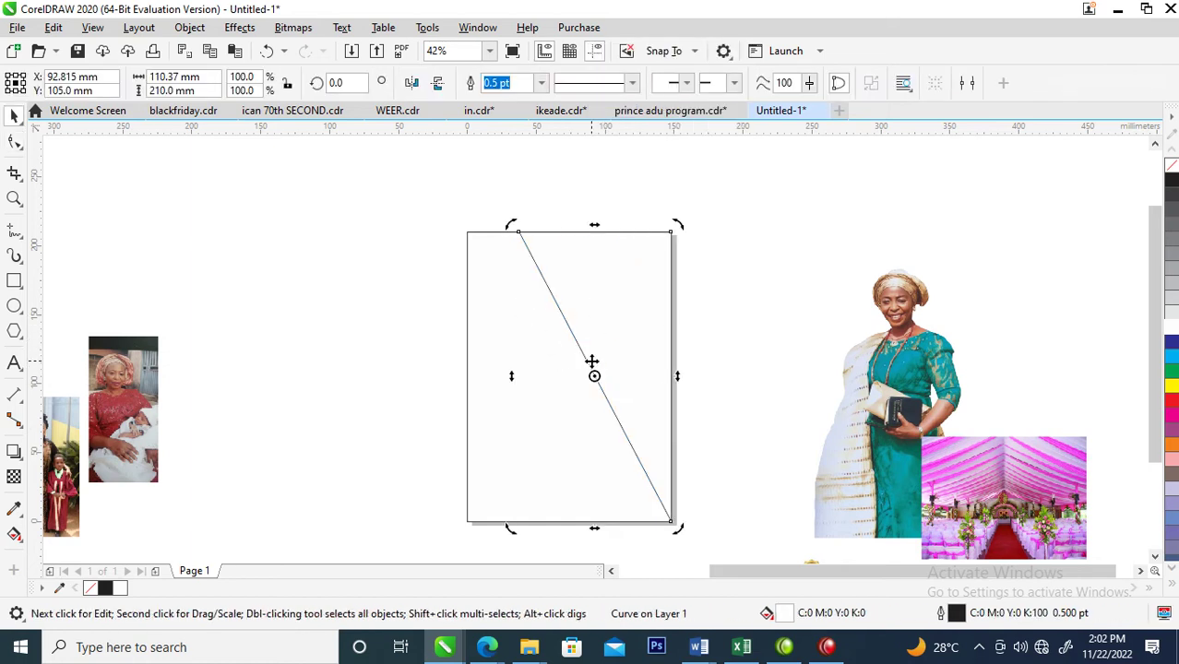
key(space)
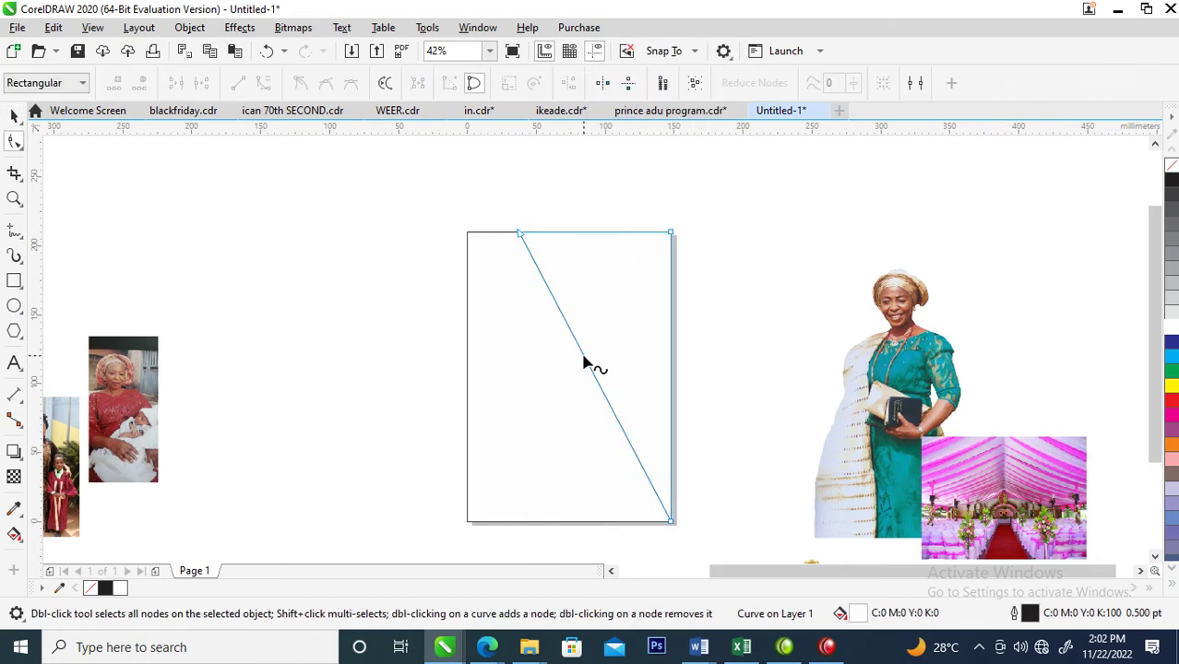
Step: Convert the shape's diagonal edge to a curve and bend it into a smooth S using both control handles
right_click(583, 360)
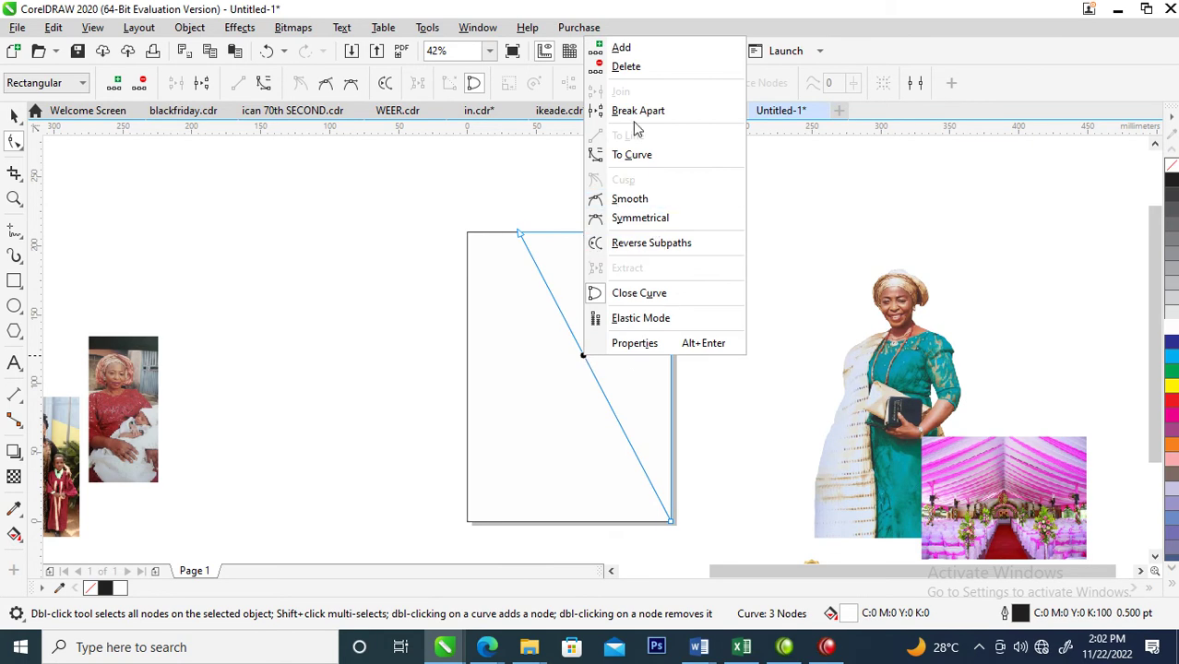
click(645, 155)
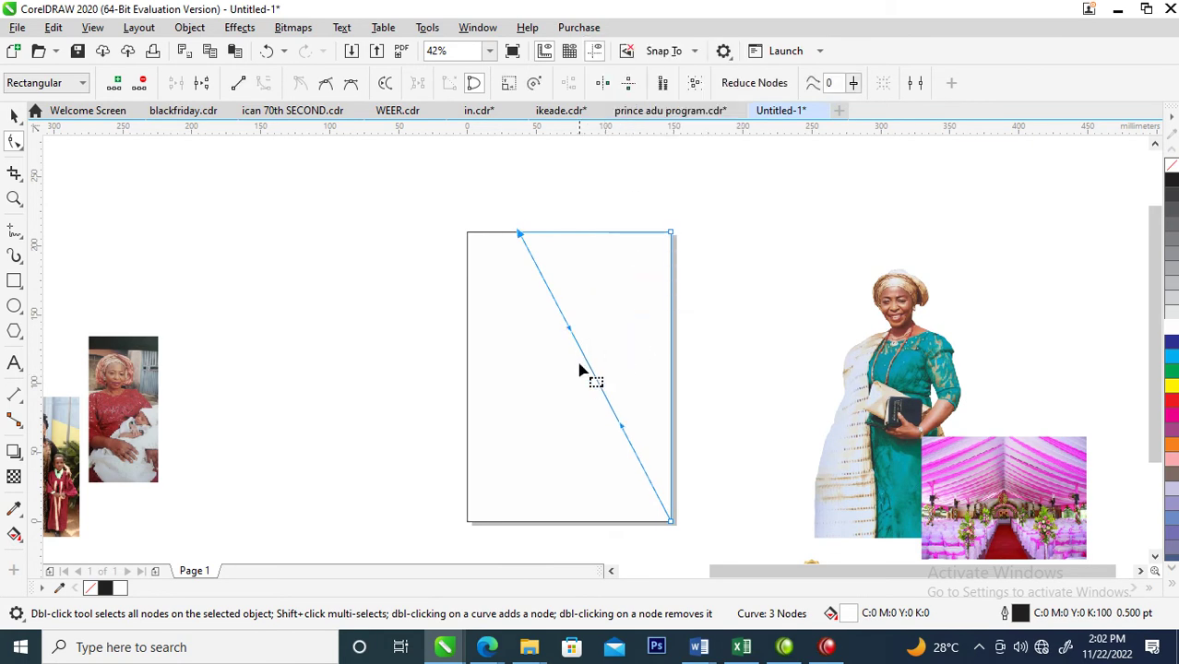
drag(567, 332, 489, 413)
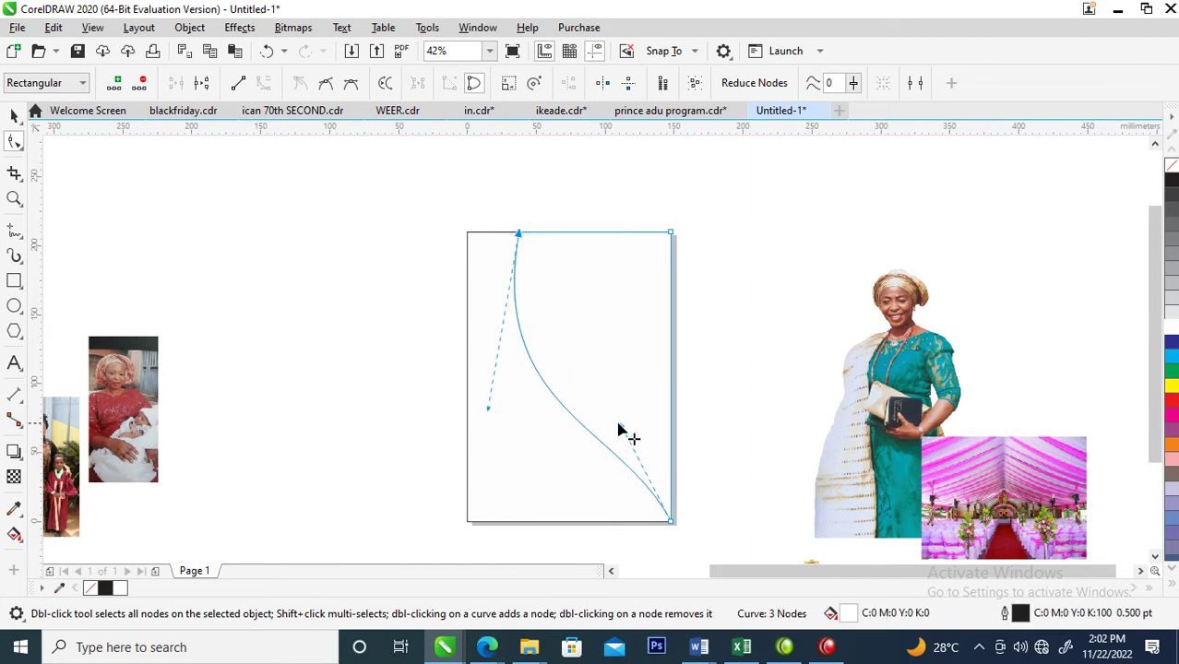
drag(621, 424, 649, 344)
drag(489, 416, 456, 476)
key(space)
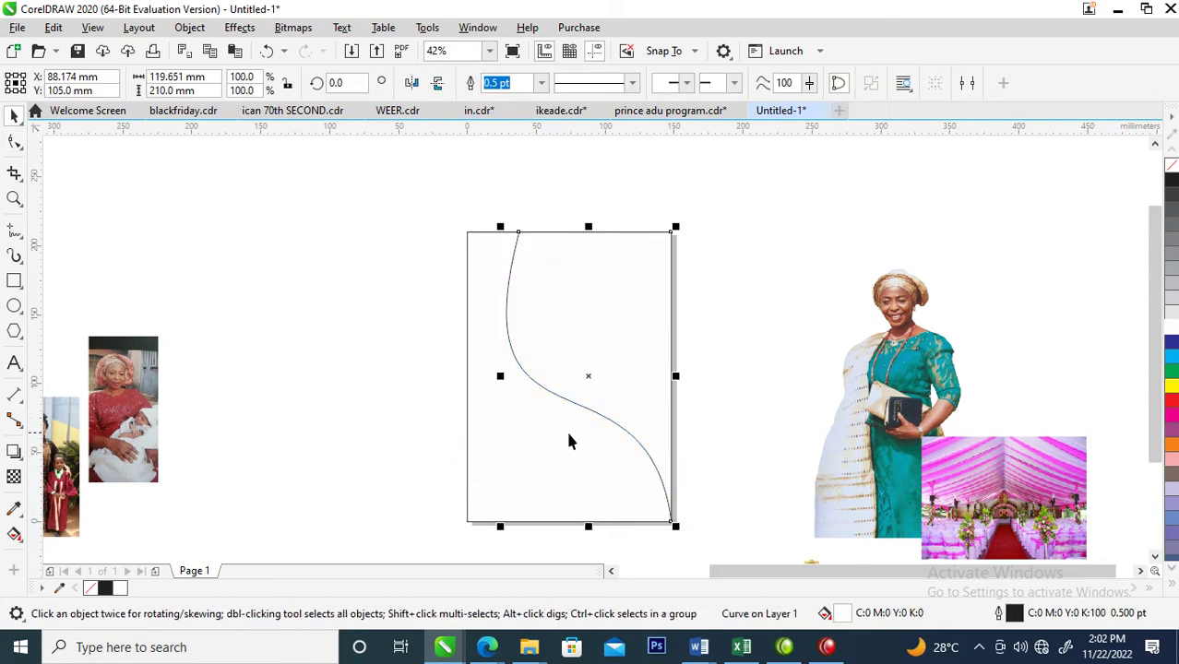
Step: Duplicate the S-curved shape sideways and left-align the copy exactly over the original
drag(541, 444, 756, 438)
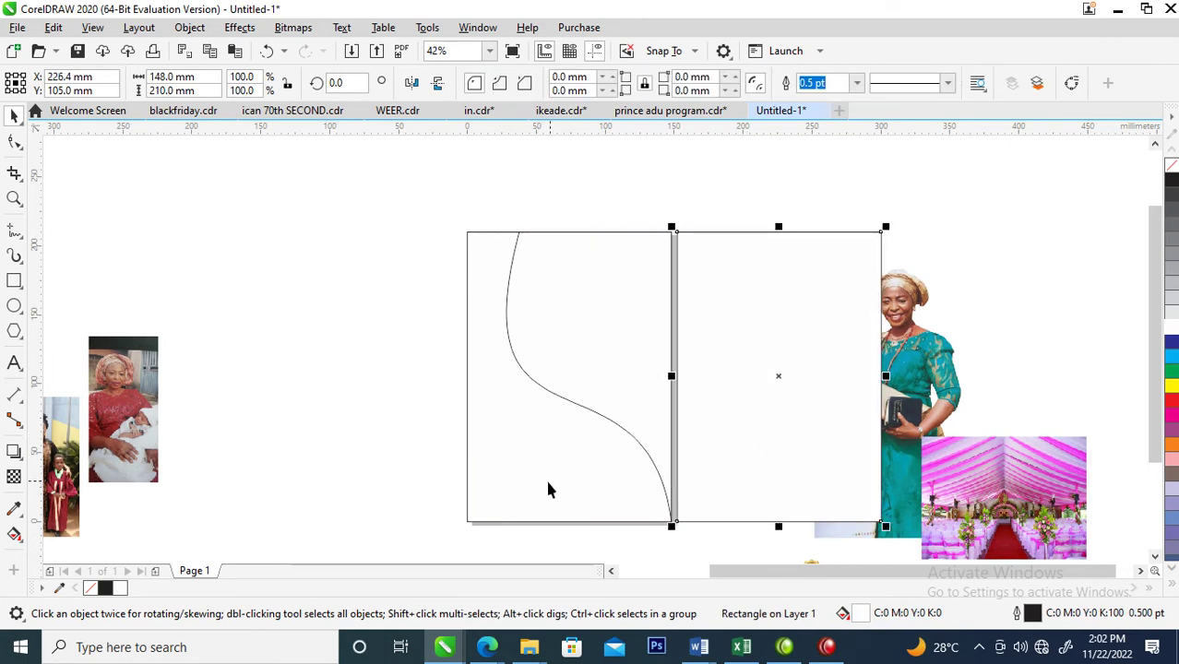
key(ctrl+z)
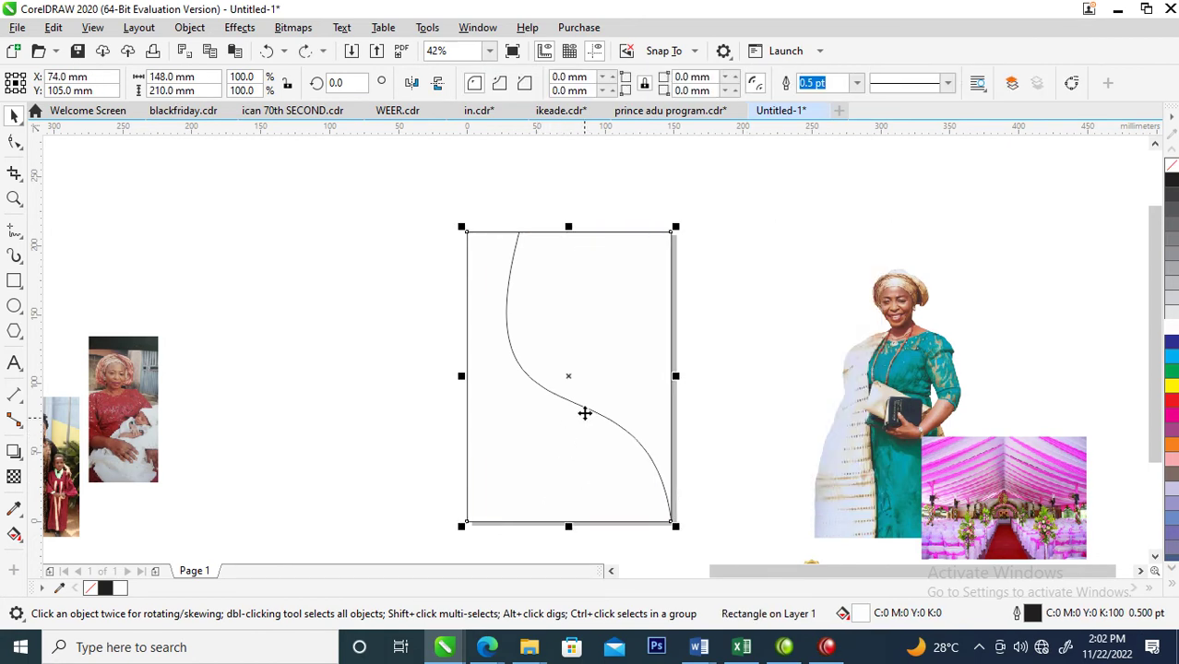
click(584, 300)
drag(584, 300, 776, 293)
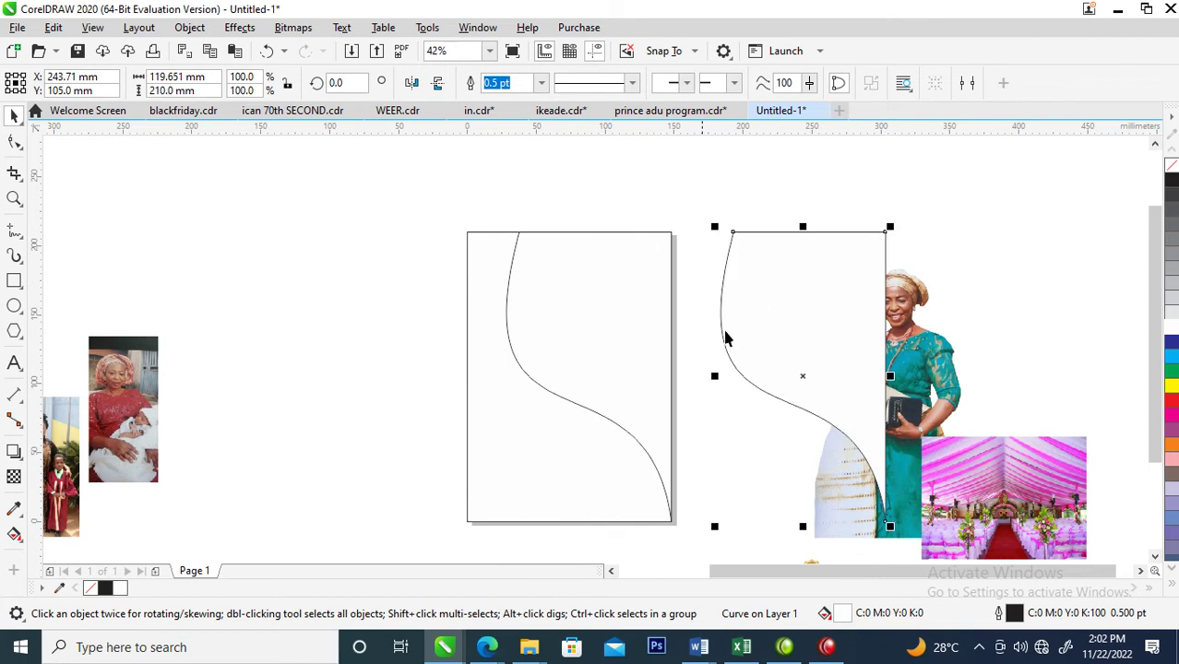
shift+click(564, 360)
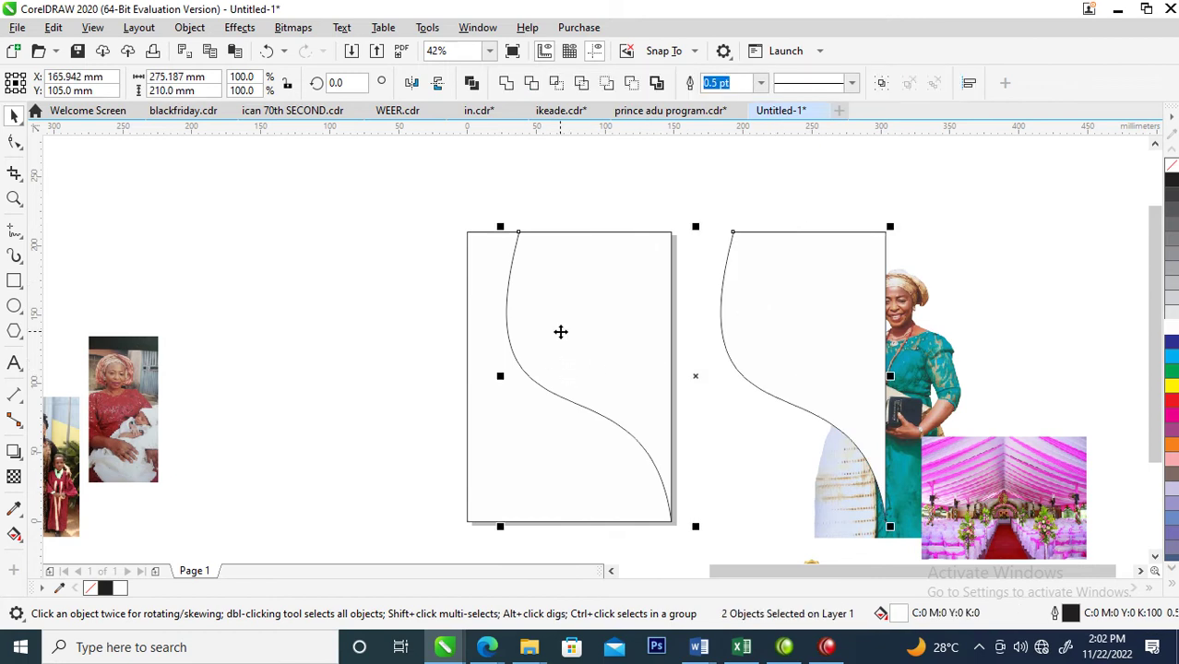
key(l)
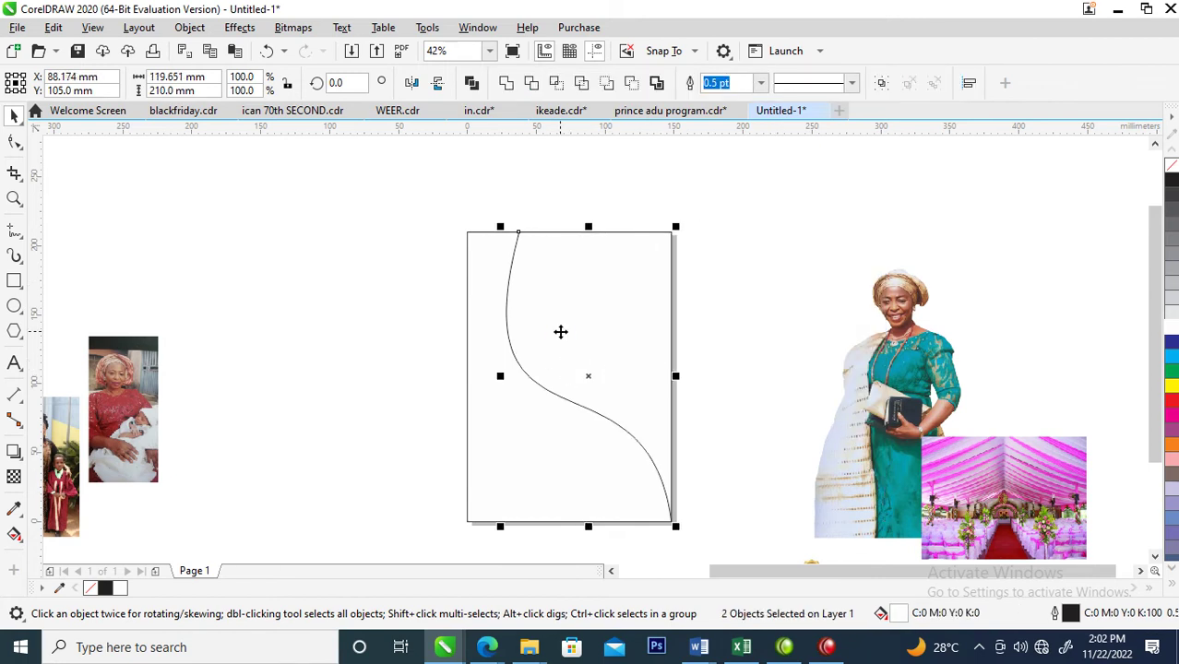
Step: Shift the upper S-curved shape's top-left node about 12 mm right so a narrow curved band separates both shapes
click(547, 274)
click(543, 253)
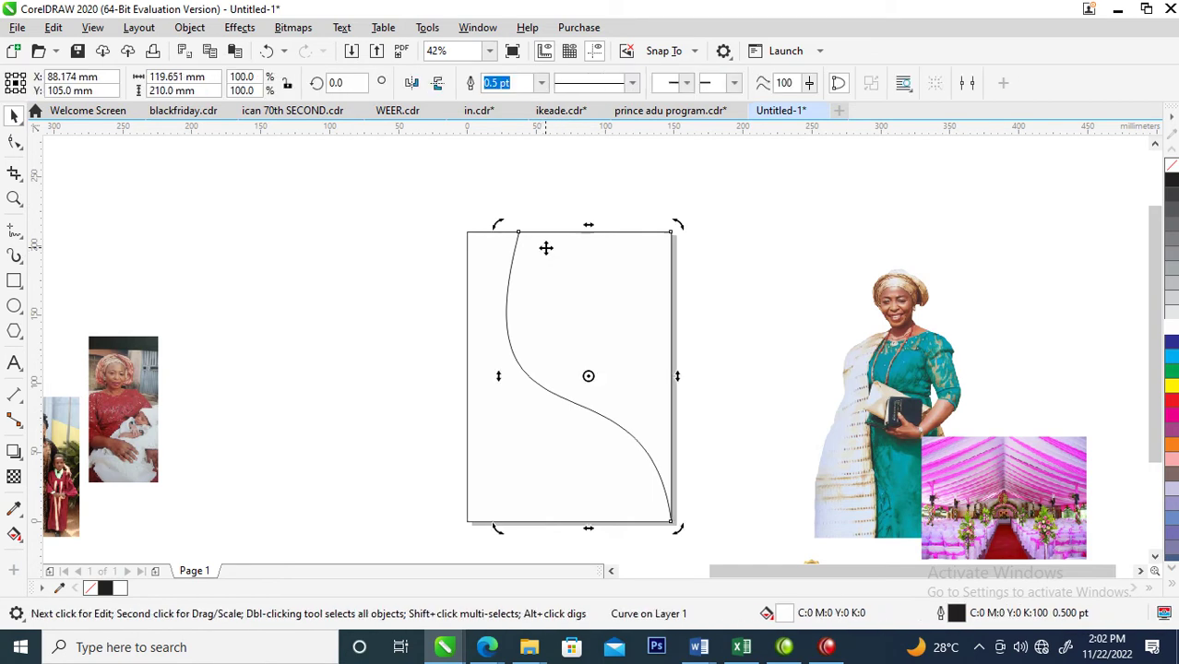
double_click(523, 238)
drag(517, 238, 536, 238)
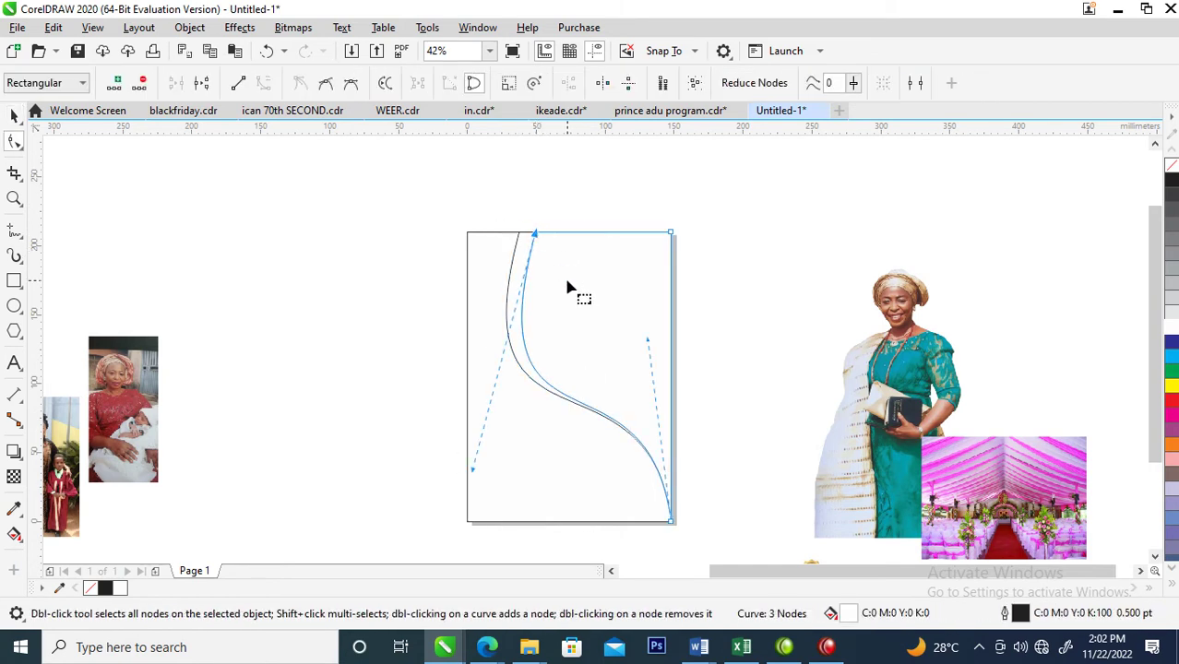
key(space)
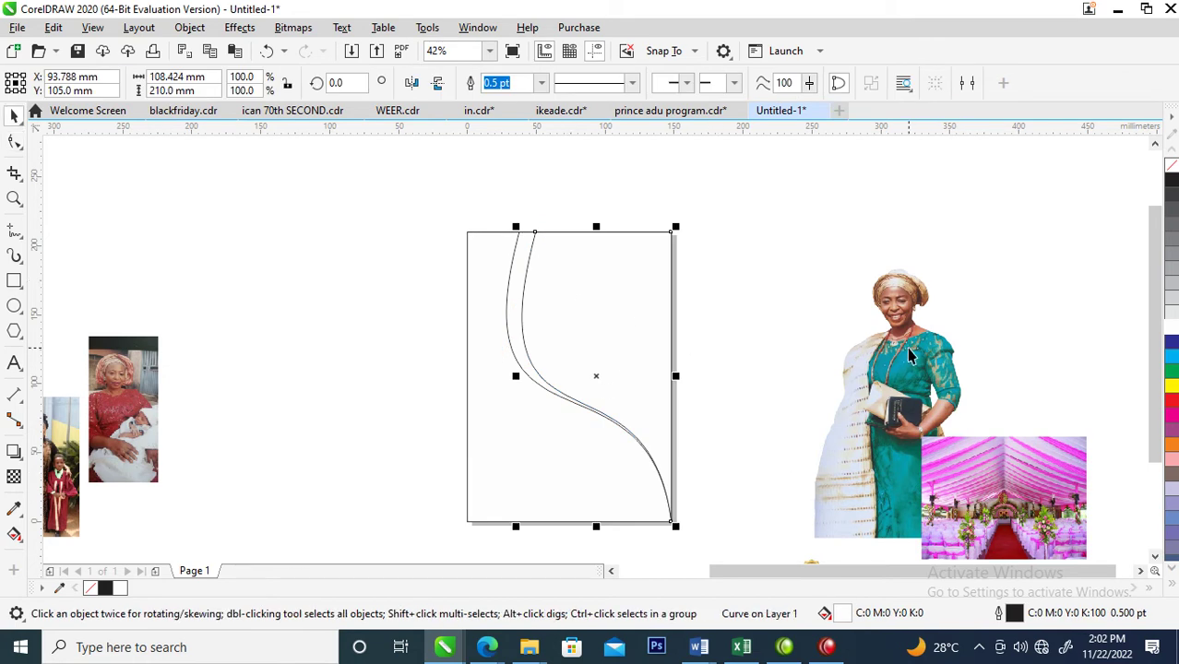
Step: Move the woman's cut-out photo up beside the page and PowerClip it inside the upper S-curved shape
click(910, 350)
drag(913, 362, 859, 322)
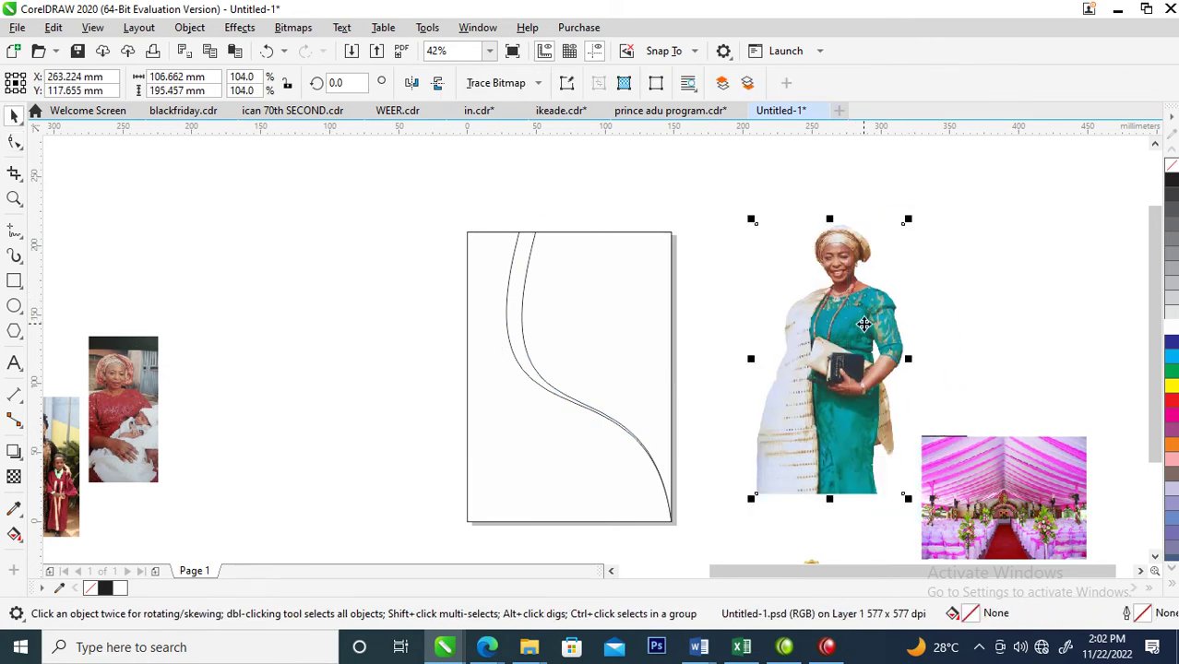
click(189, 26)
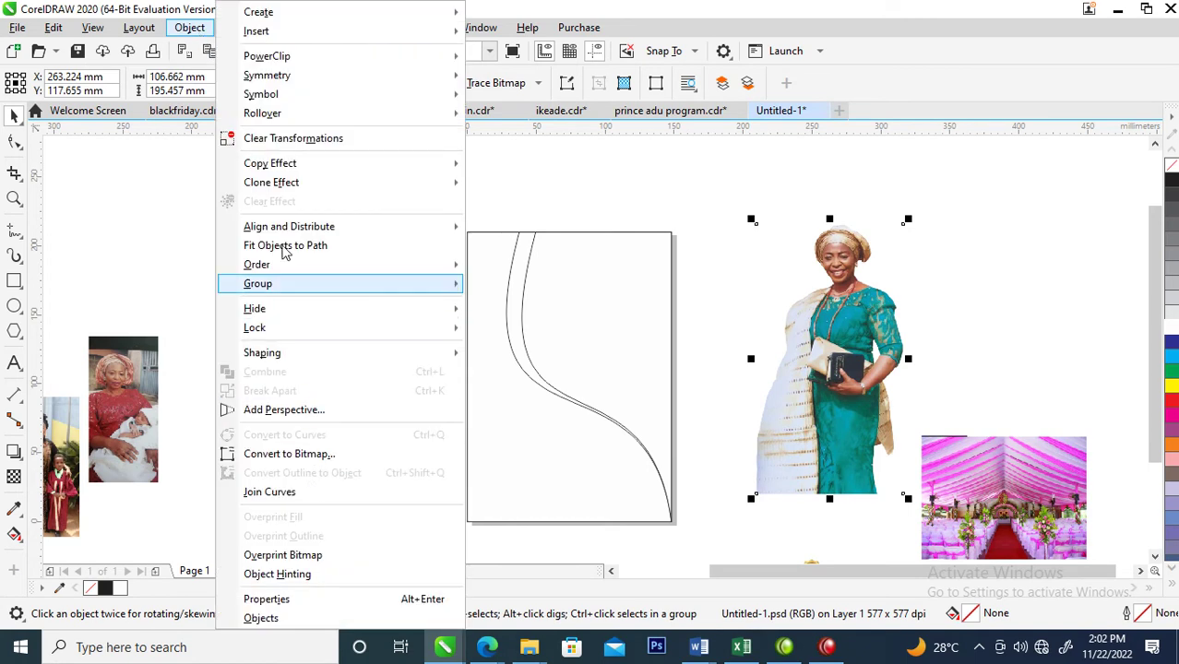
mouse_move(272, 229)
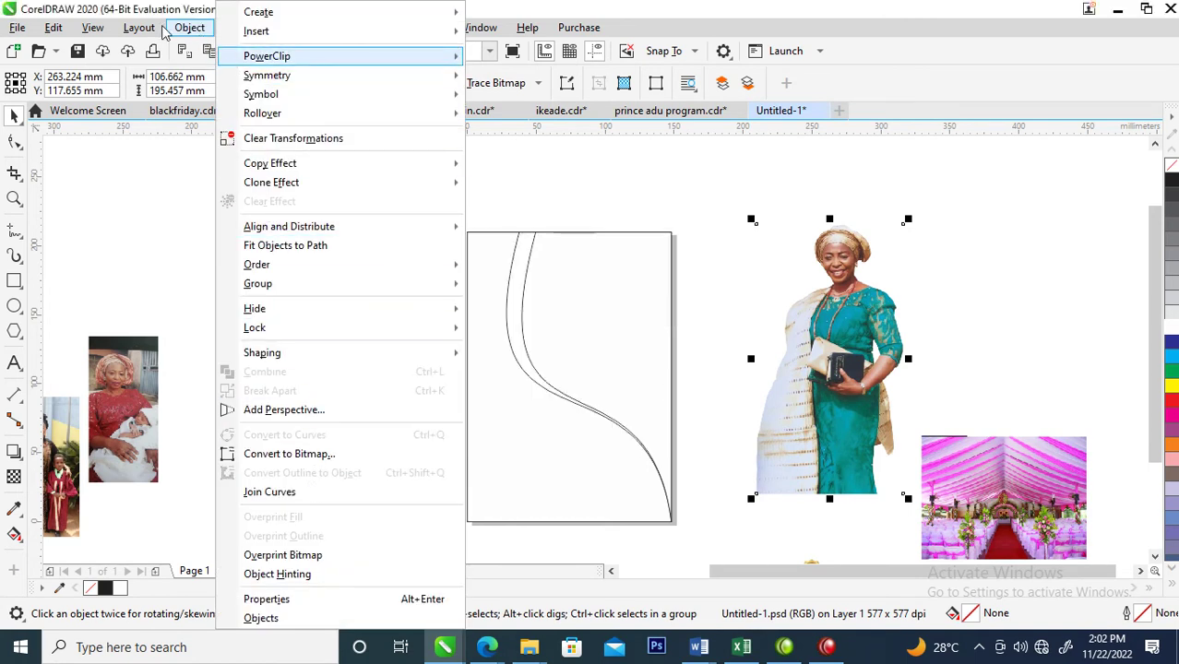
mouse_move(282, 63)
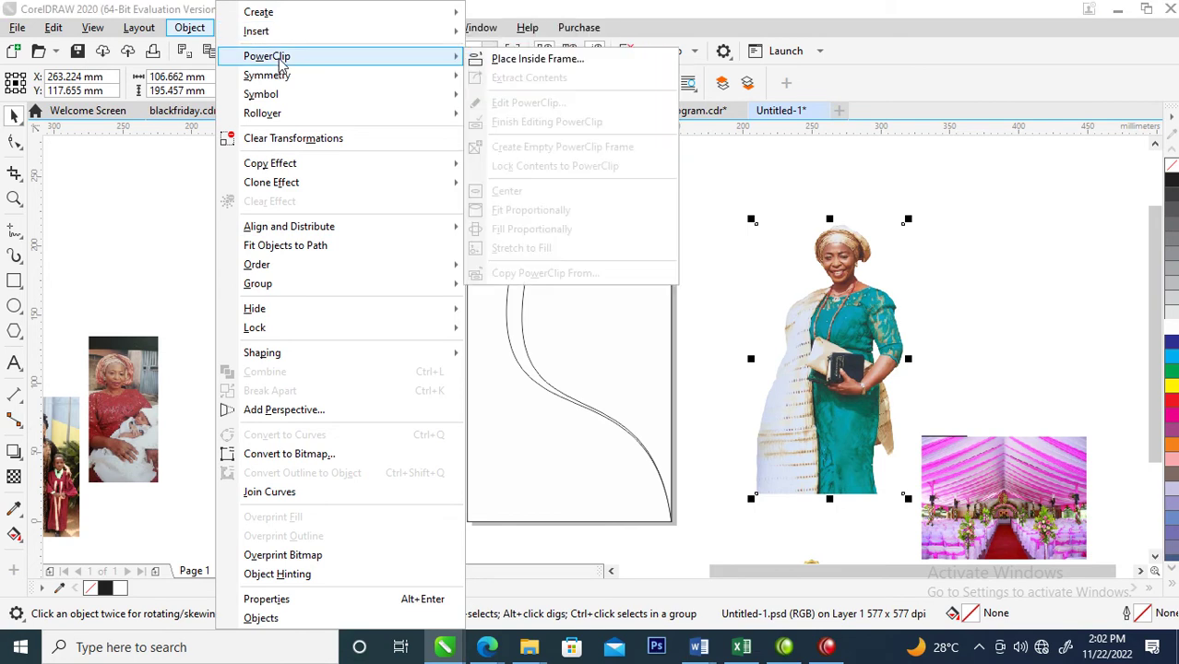
click(539, 61)
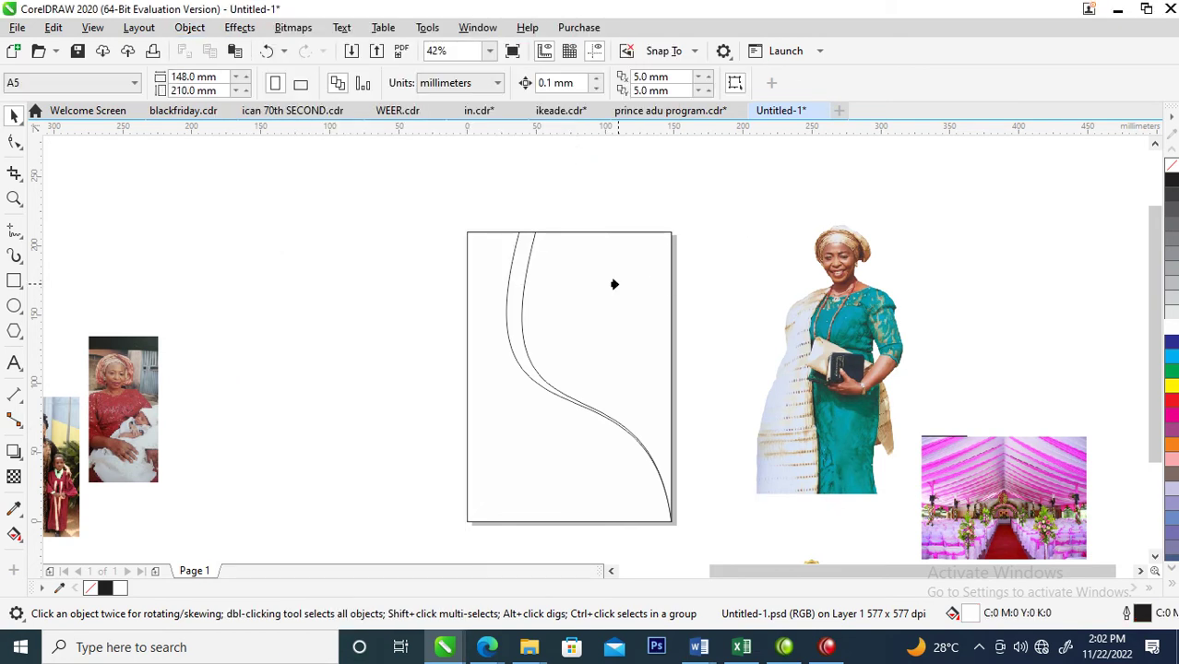
click(616, 284)
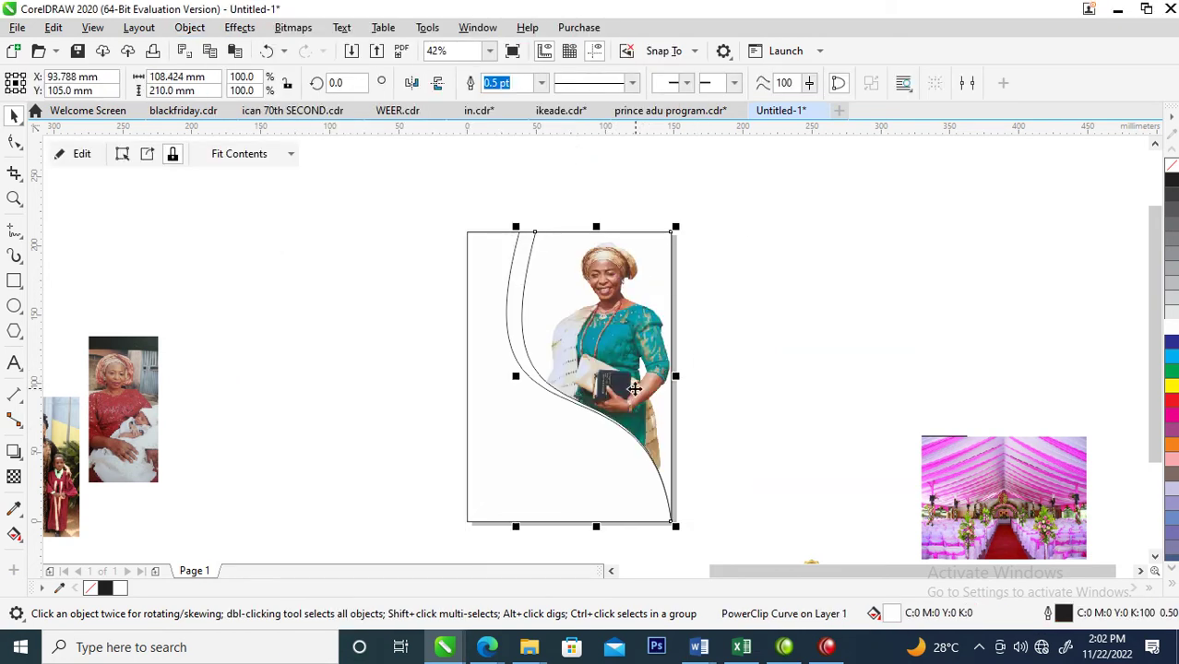
Step: Enlarge the clipped portrait to about 132 mm wide and reposition it so her head and upper body fill the curved frame
ctrl+click(613, 360)
drag(610, 358, 617, 365)
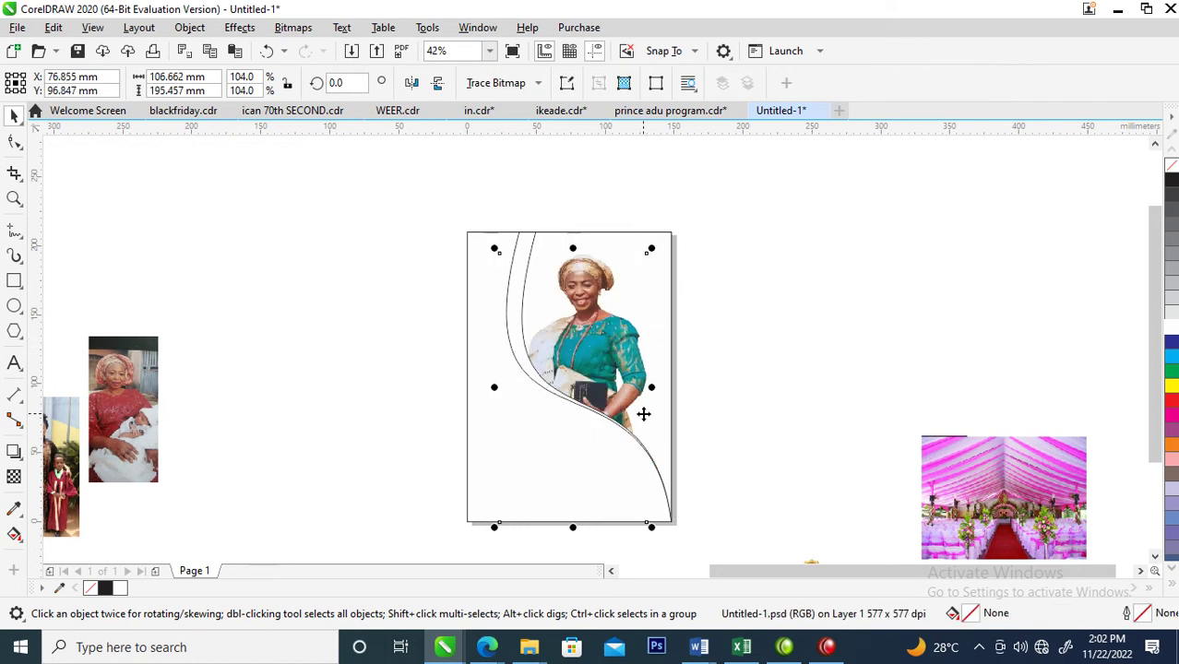
drag(651, 527, 687, 535)
drag(625, 257, 604, 295)
drag(684, 178, 660, 218)
drag(598, 305, 601, 271)
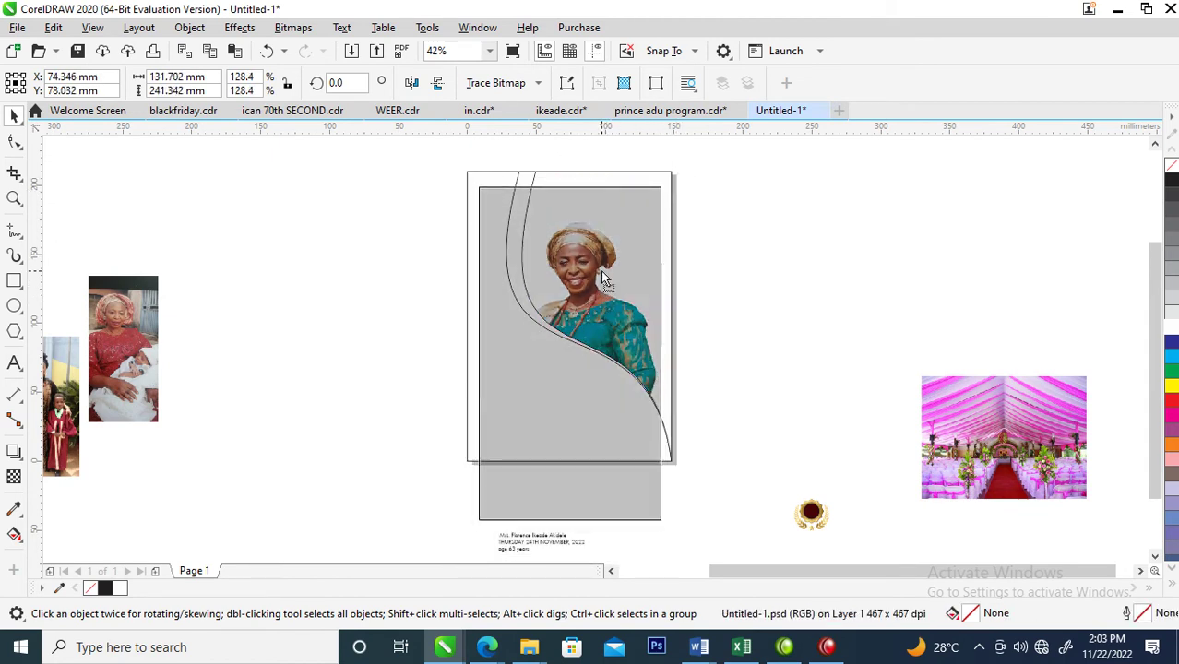
click(747, 328)
click(630, 267)
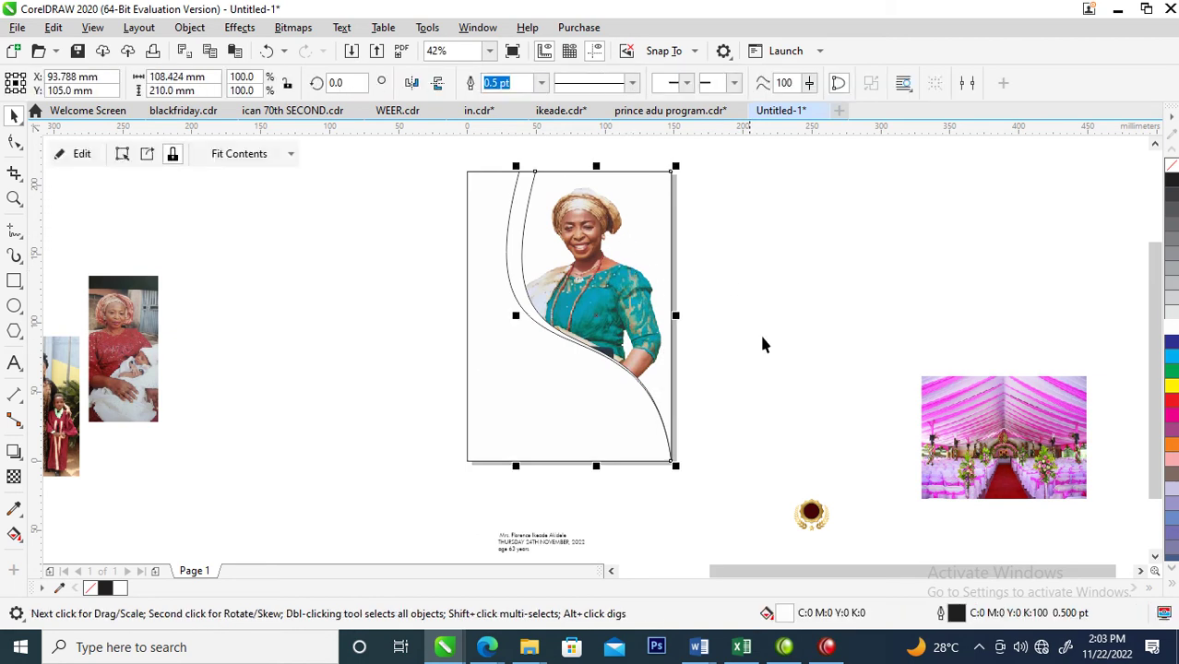
Step: Sample the dark maroon (#450509) from the badge's centre and fill the background rectangle and the portrait frame with it
click(537, 375)
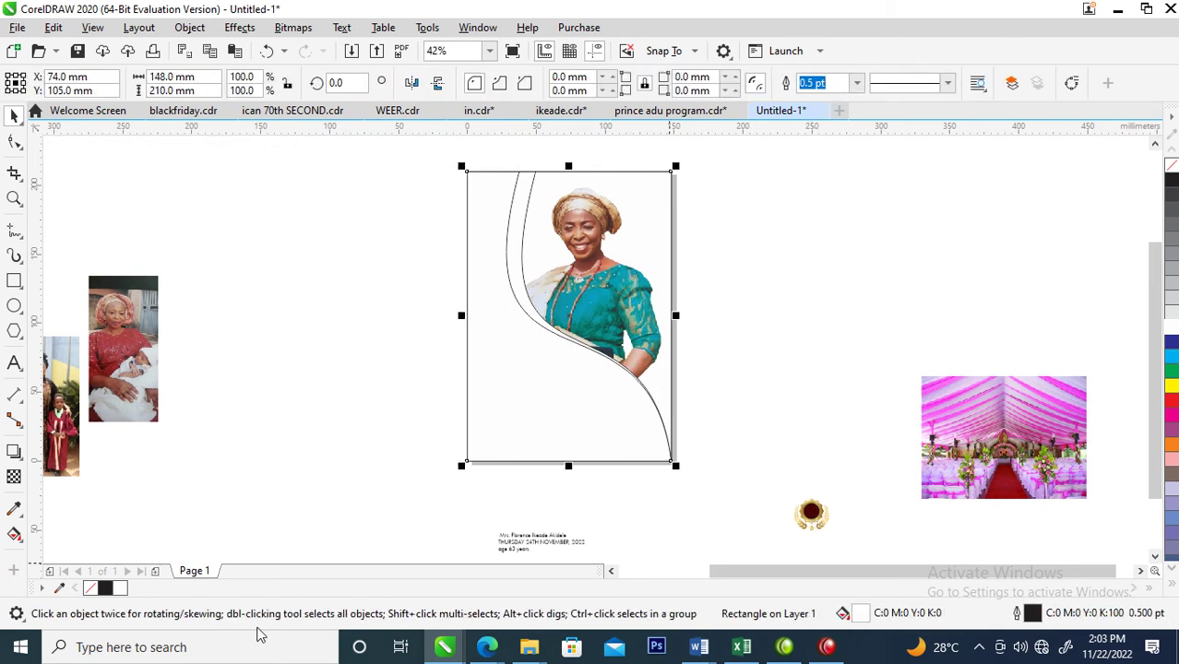
click(14, 510)
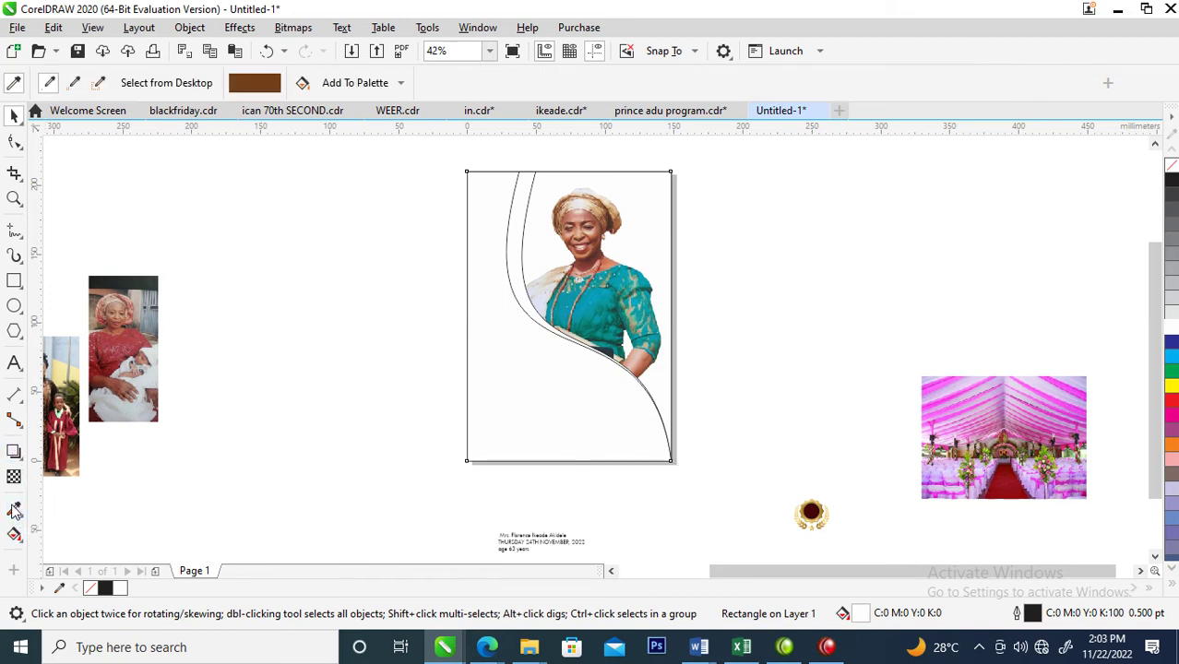
click(814, 507)
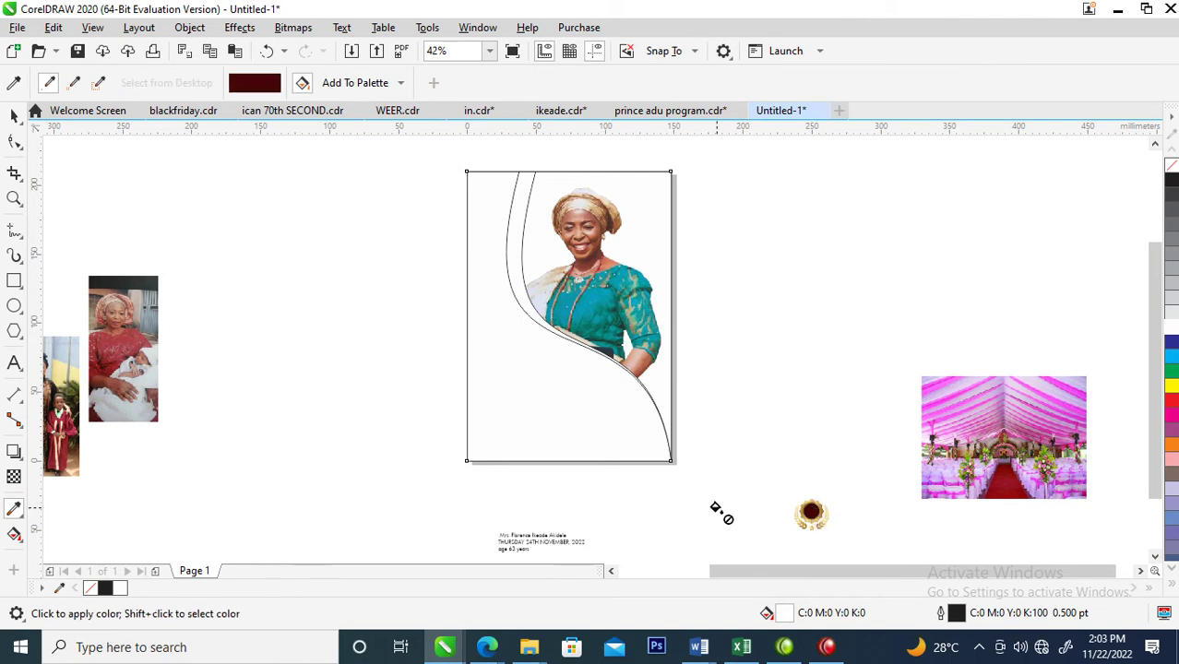
click(522, 336)
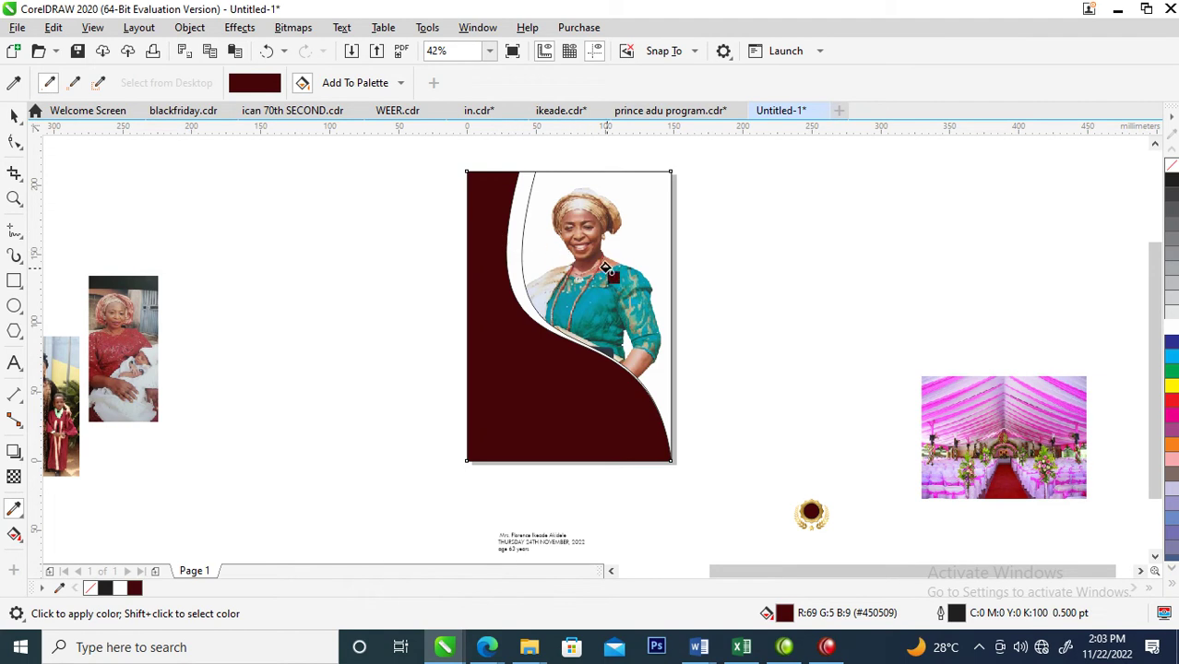
click(613, 237)
key(space)
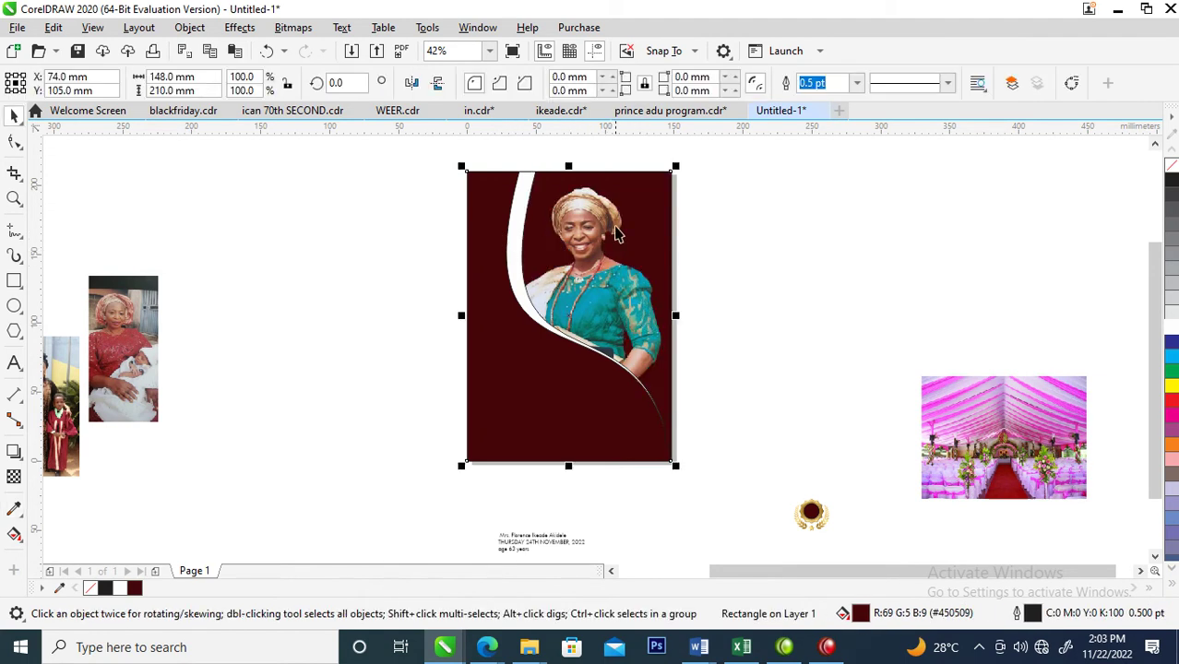
Step: Tint the portrait frame's maroon fill gradually with white until it is a pale dusty pink, R:190 G:167 B:169
click(609, 218)
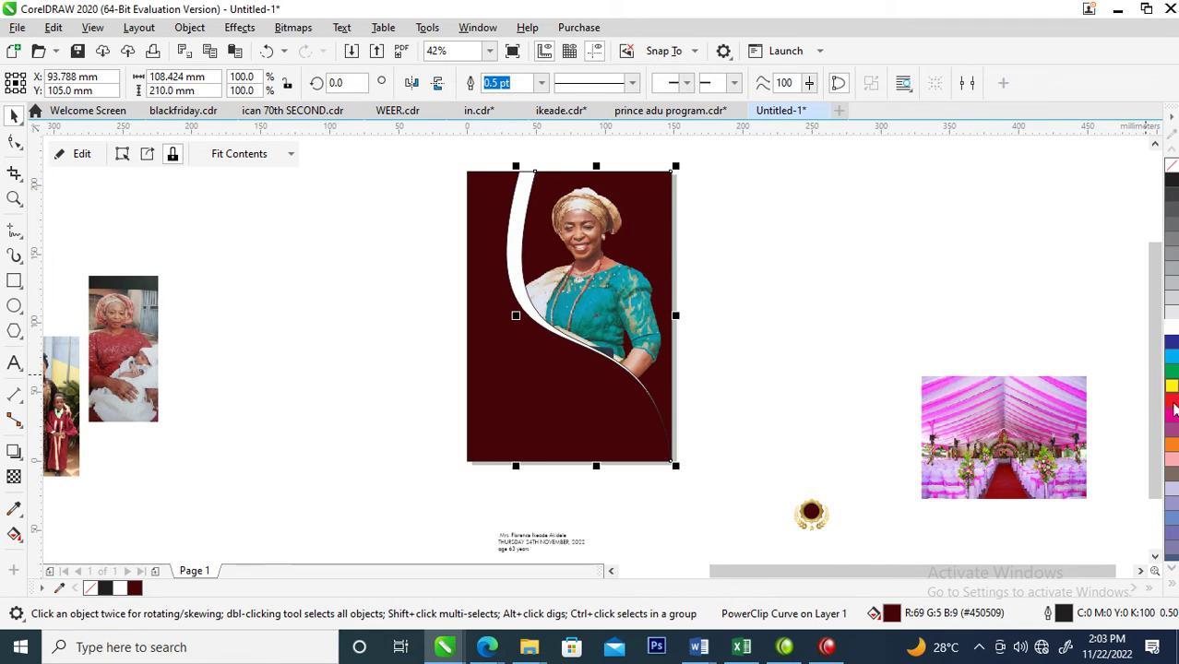
ctrl+click(1172, 328)
ctrl+click(1172, 329)
ctrl+click(1172, 328)
ctrl+click(1173, 328)
ctrl+click(1172, 328)
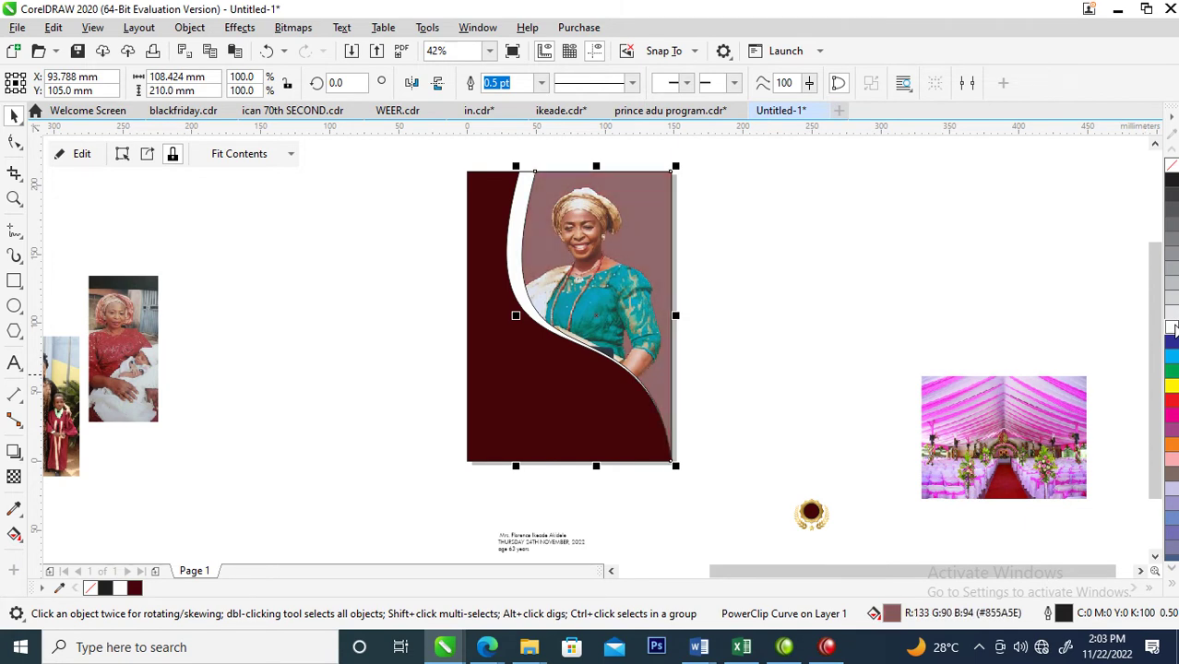
ctrl+click(1173, 329)
ctrl+click(1172, 328)
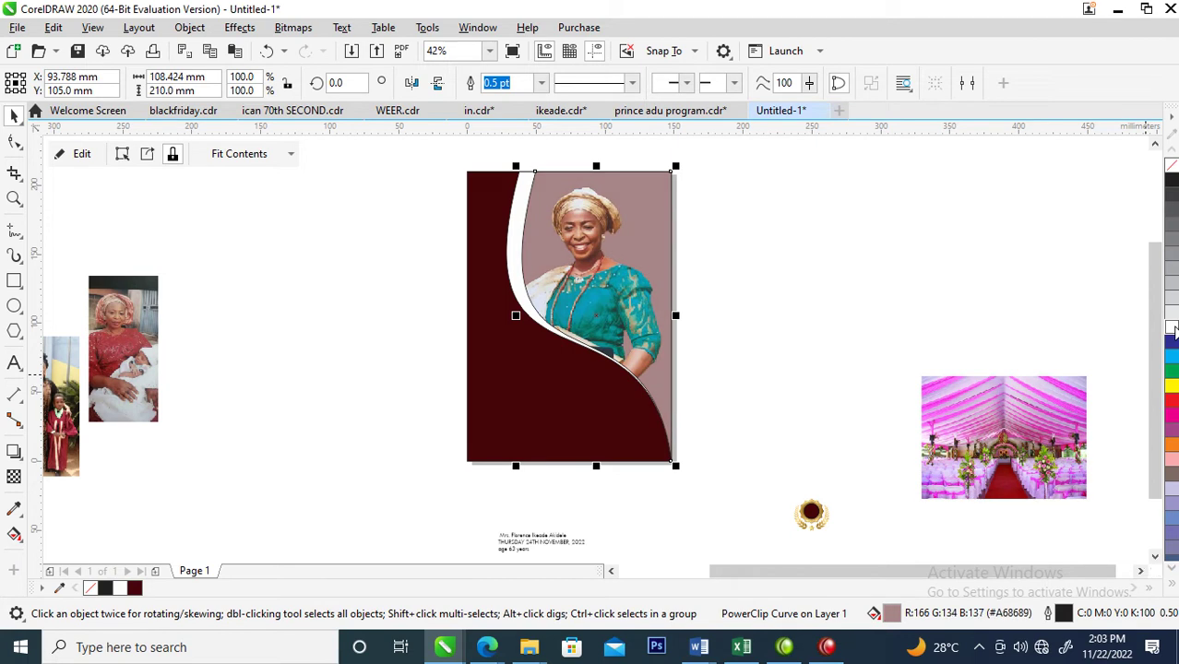
ctrl+click(1173, 329)
ctrl+click(1173, 328)
ctrl+click(1173, 328)
ctrl+click(1172, 328)
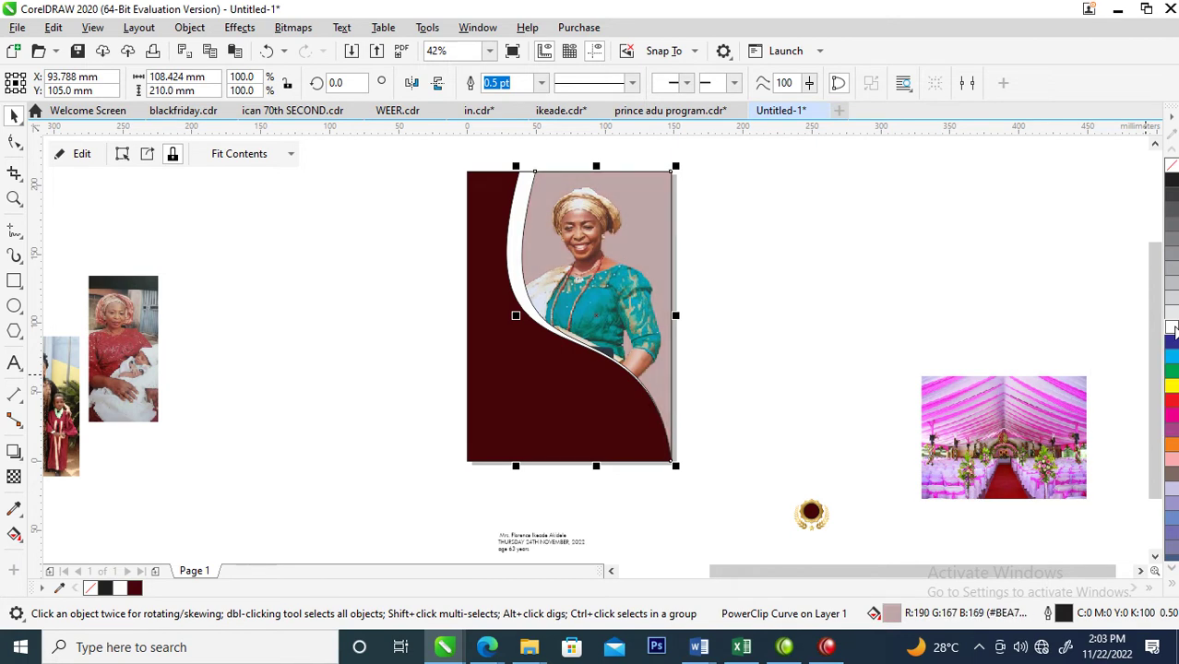
Step: Remove the outlines from the portrait frame and from the white S-curved shape behind it
right_click(1172, 170)
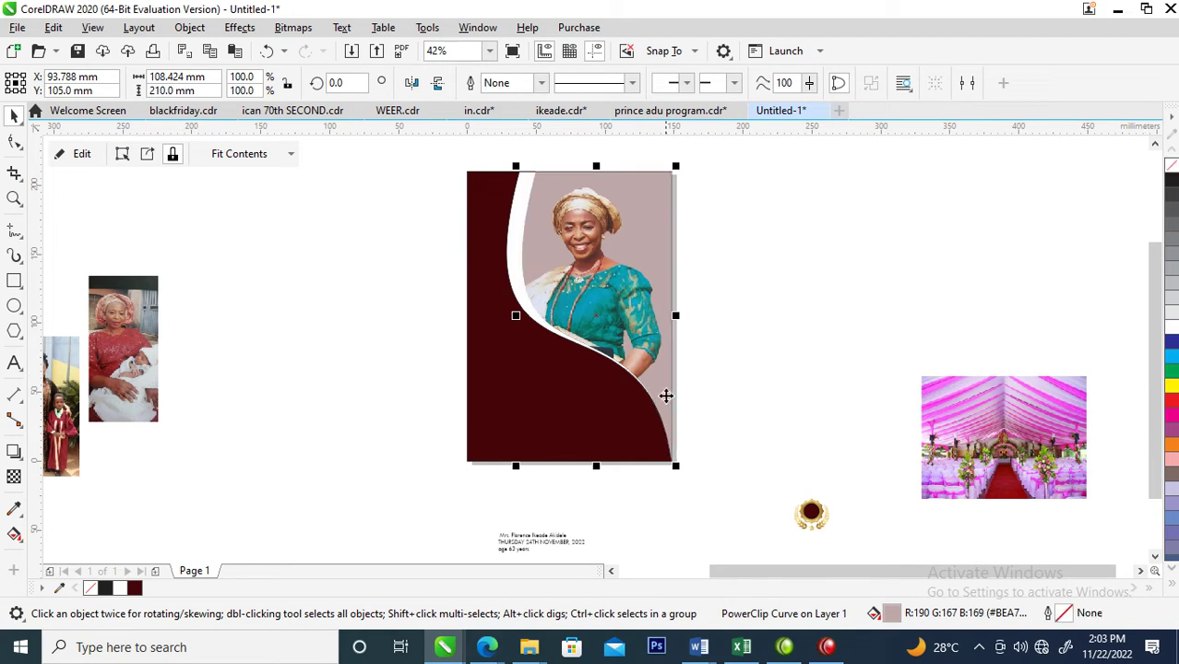
click(517, 266)
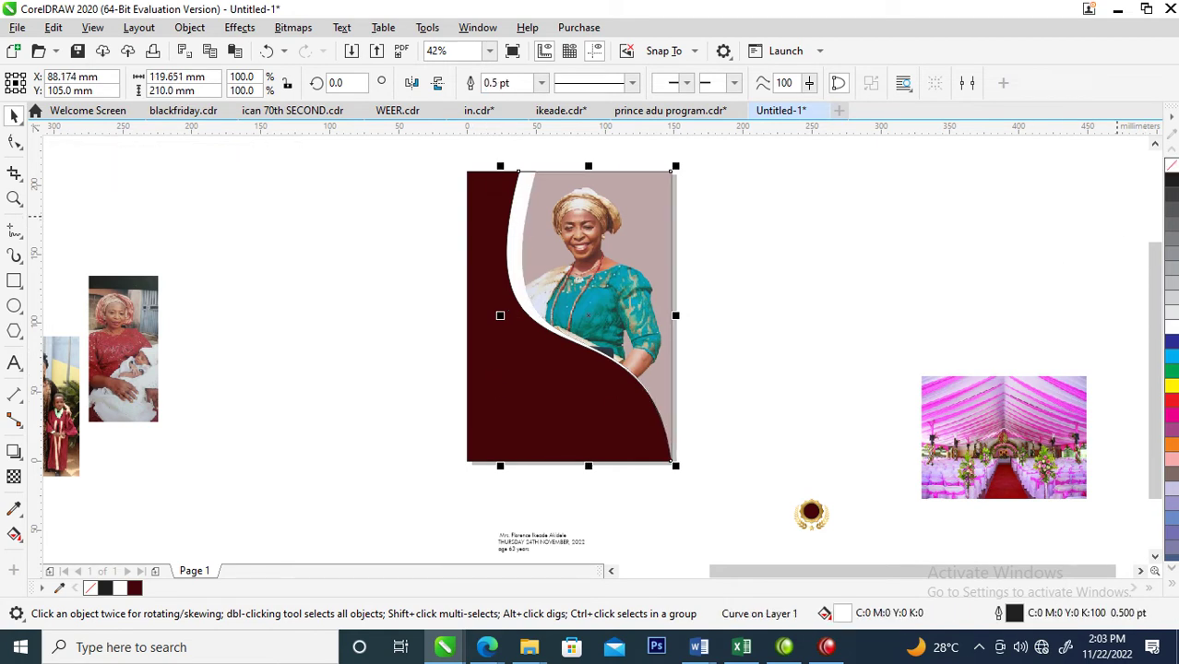
right_click(1172, 164)
click(863, 250)
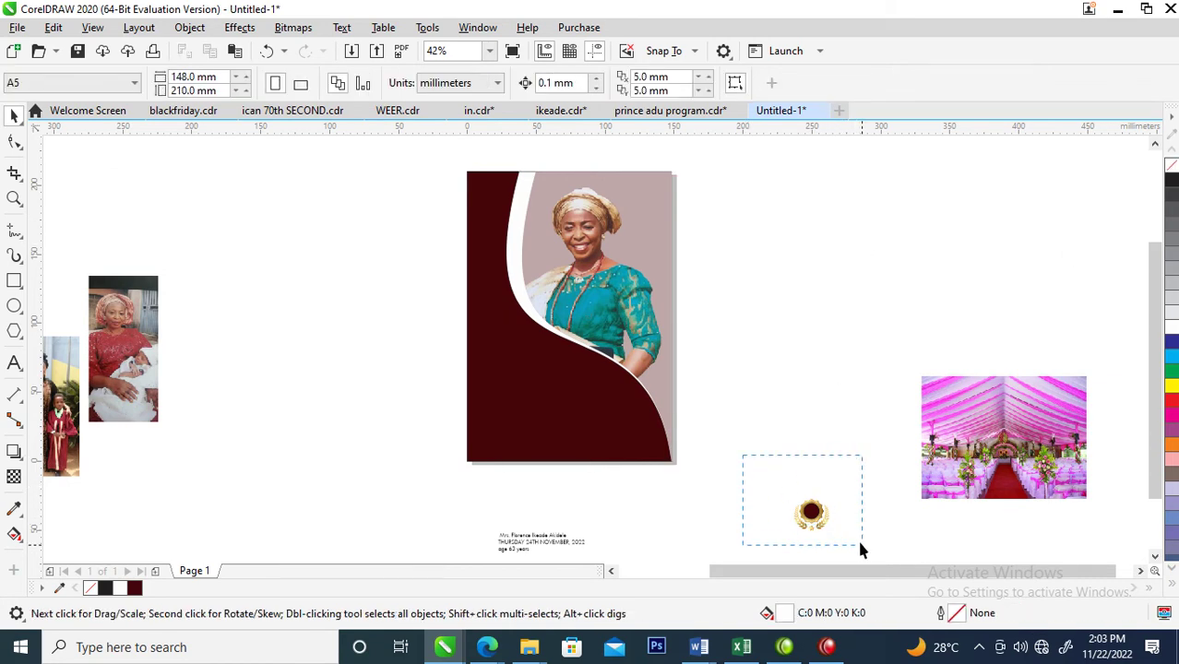
Step: Enlarge the gold laurel badge to about 75 x 67 mm and place it just beside the page's lower right
drag(742, 455, 855, 547)
drag(837, 493, 899, 397)
drag(861, 472, 757, 399)
key(z)
drag(439, 174, 849, 415)
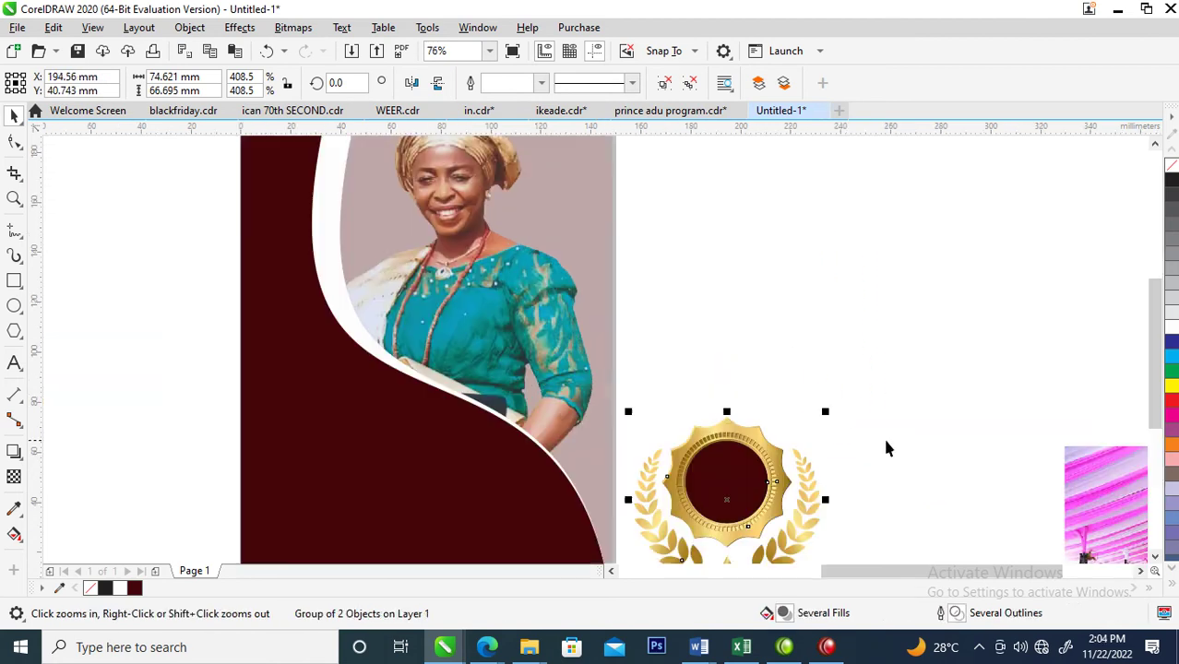
Step: Try copying all of the gold badge's properties onto the white curved band
key(space)
click(759, 432)
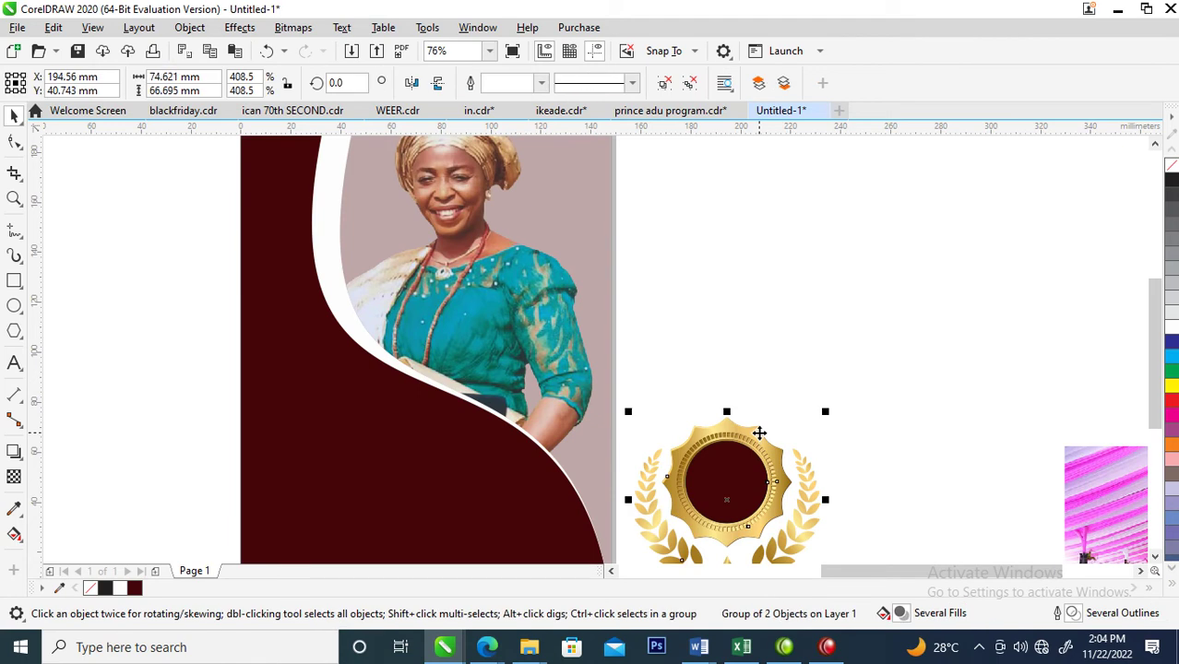
drag(759, 433, 326, 194)
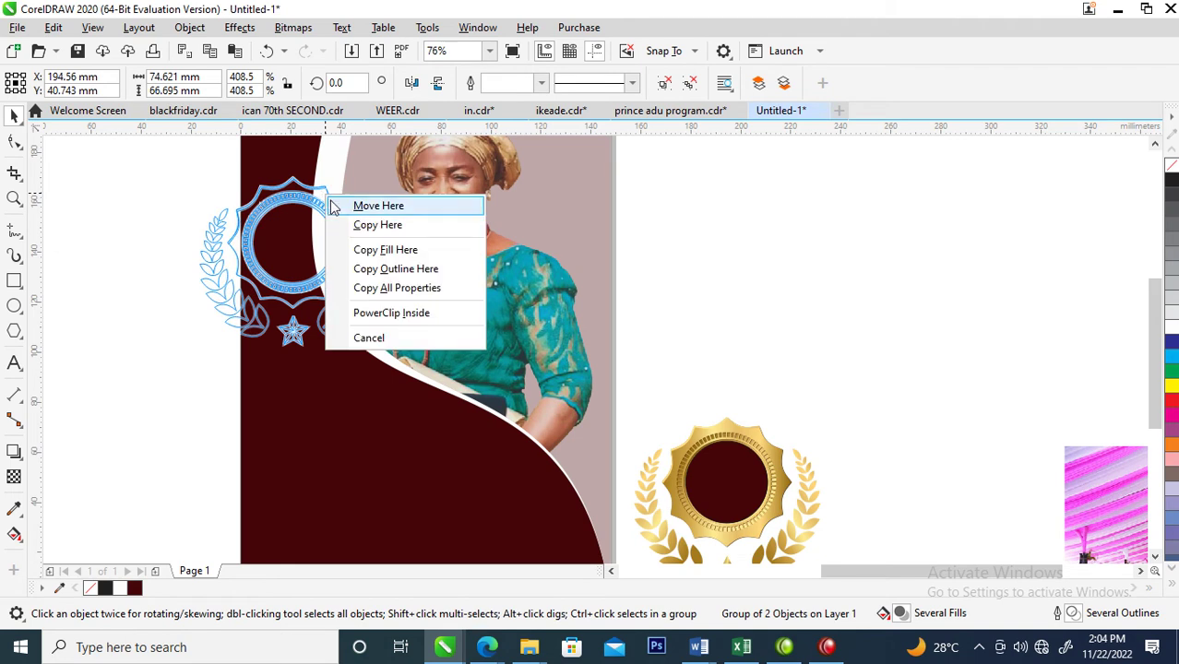
click(399, 288)
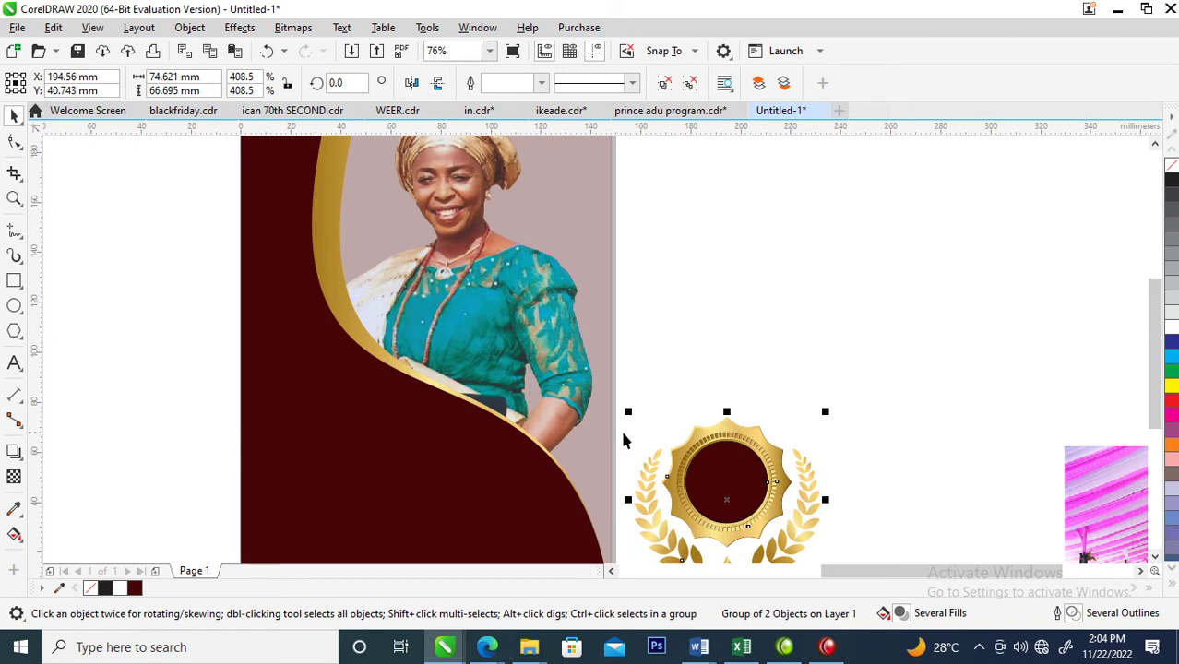
Step: Copy all the badge's properties onto the curved band again to try a different gold gradient
drag(745, 427, 330, 229)
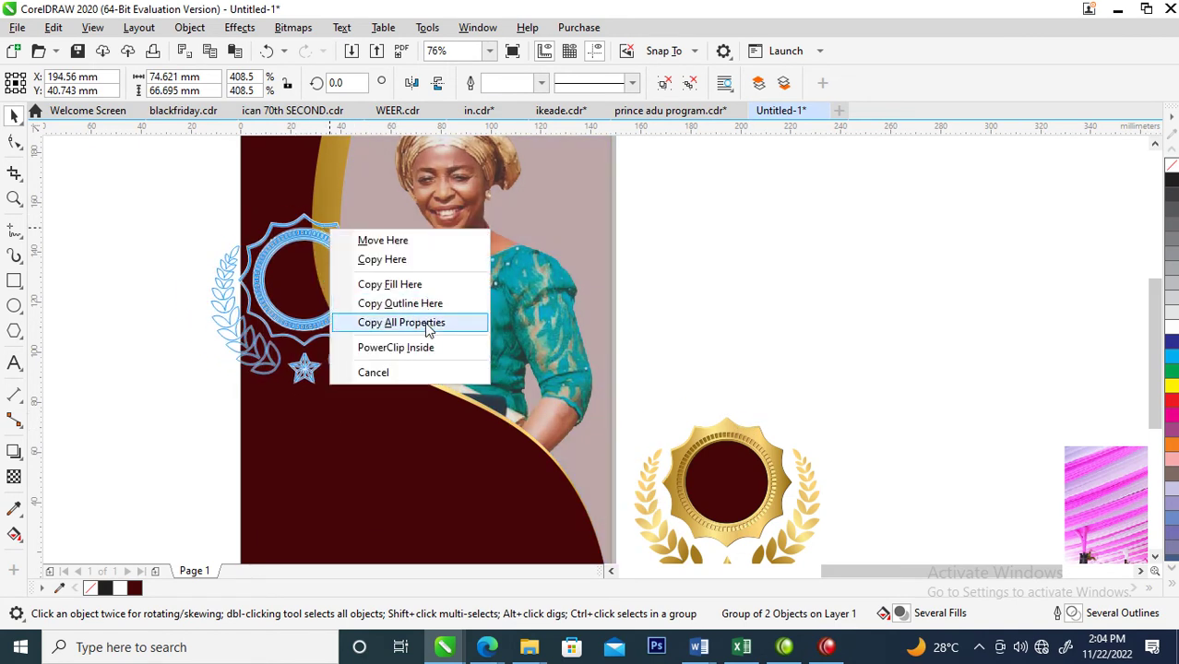
click(422, 323)
scroll(424, 327, down, 2)
key(z)
drag(279, 183, 711, 478)
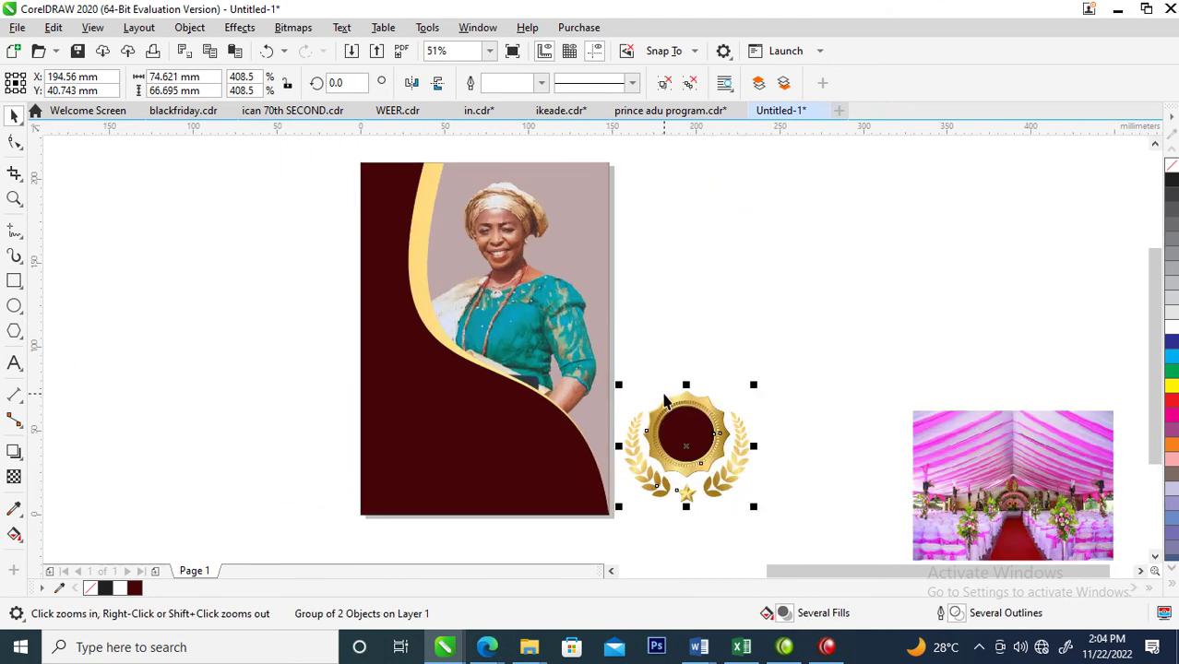
click(420, 234)
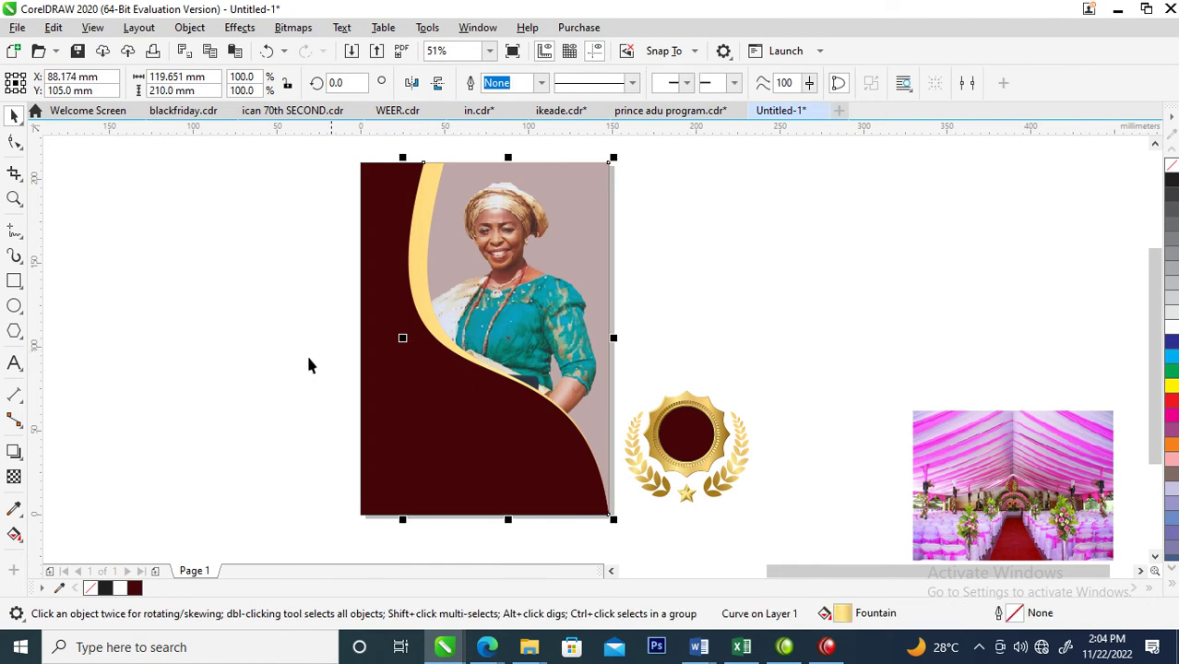
key(g)
click(400, 341)
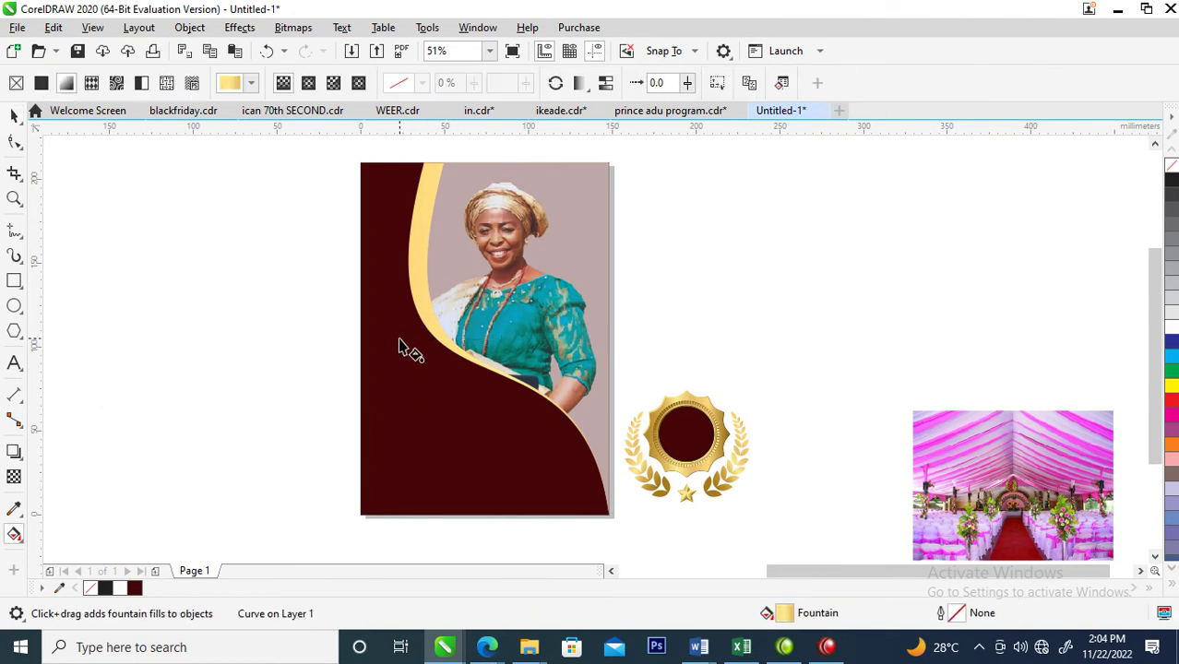
Step: Apply the badge's metallic gold gradient to the curved band by copying all of its properties from the badge
click(737, 450)
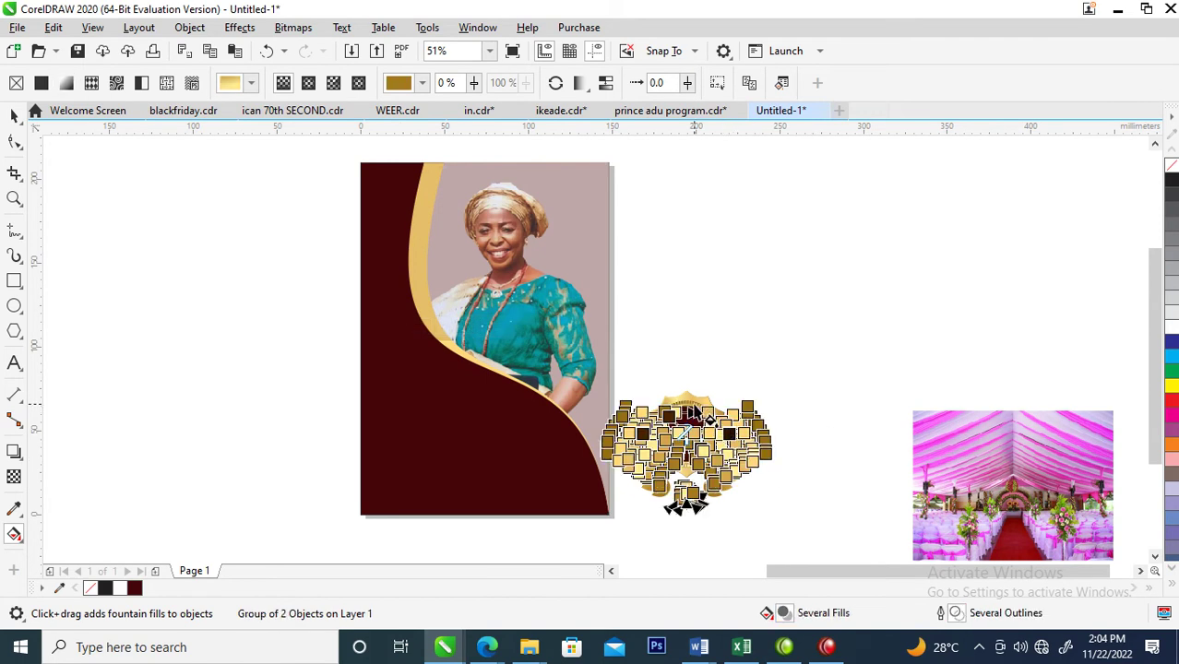
key(space)
drag(718, 411, 439, 247)
click(514, 349)
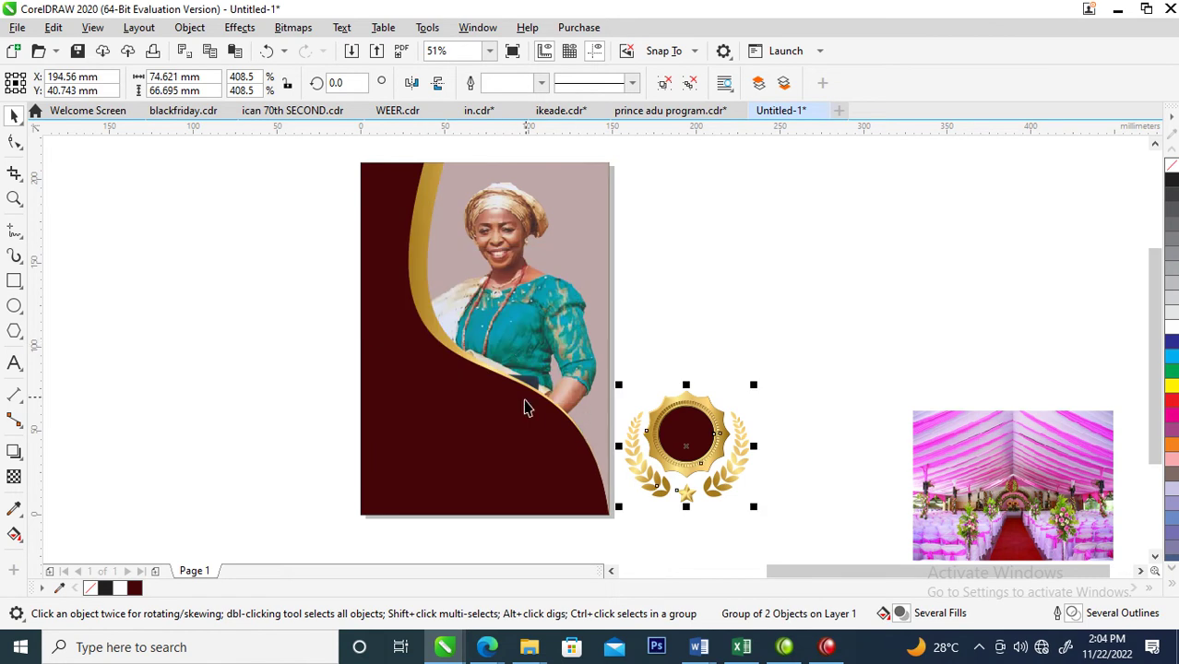
Step: Move the gold badge onto the cover's lower right, at about X 109 mm, Y 42 mm, and bring it to the front
click(673, 317)
drag(709, 438, 565, 437)
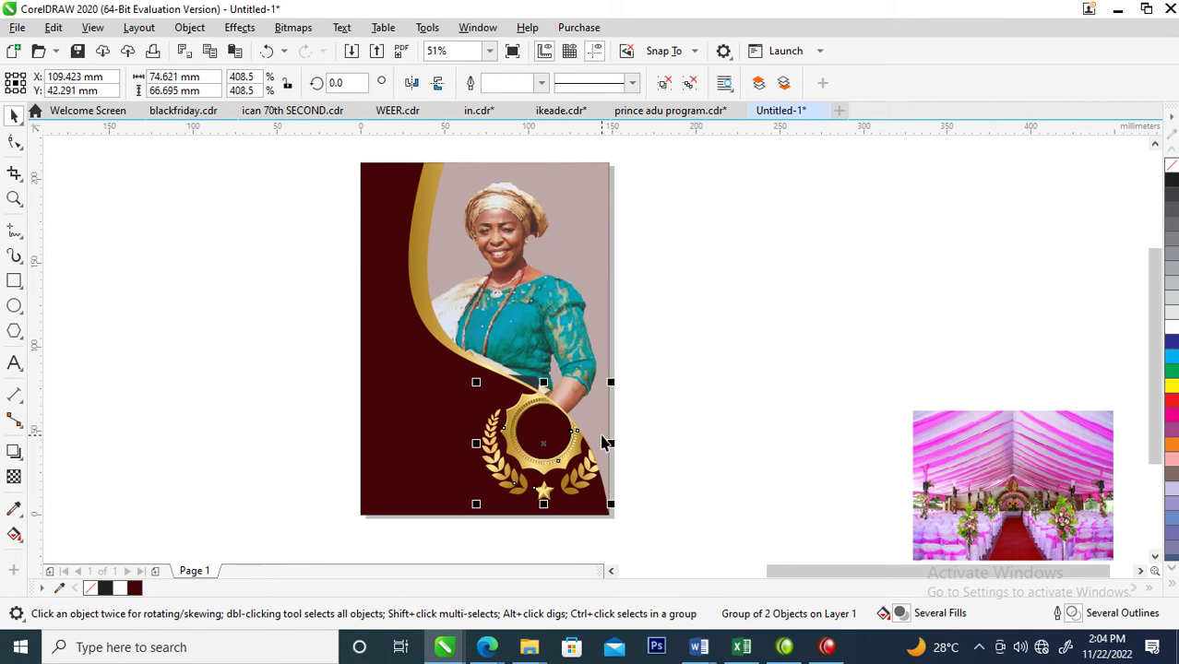
key(shift+Page_Up)
Step: Move the pink event hall photo beside the cover, at about X 236 mm, Y 129 mm
key(F3)
key(z)
drag(377, 269, 911, 535)
drag(834, 430, 628, 281)
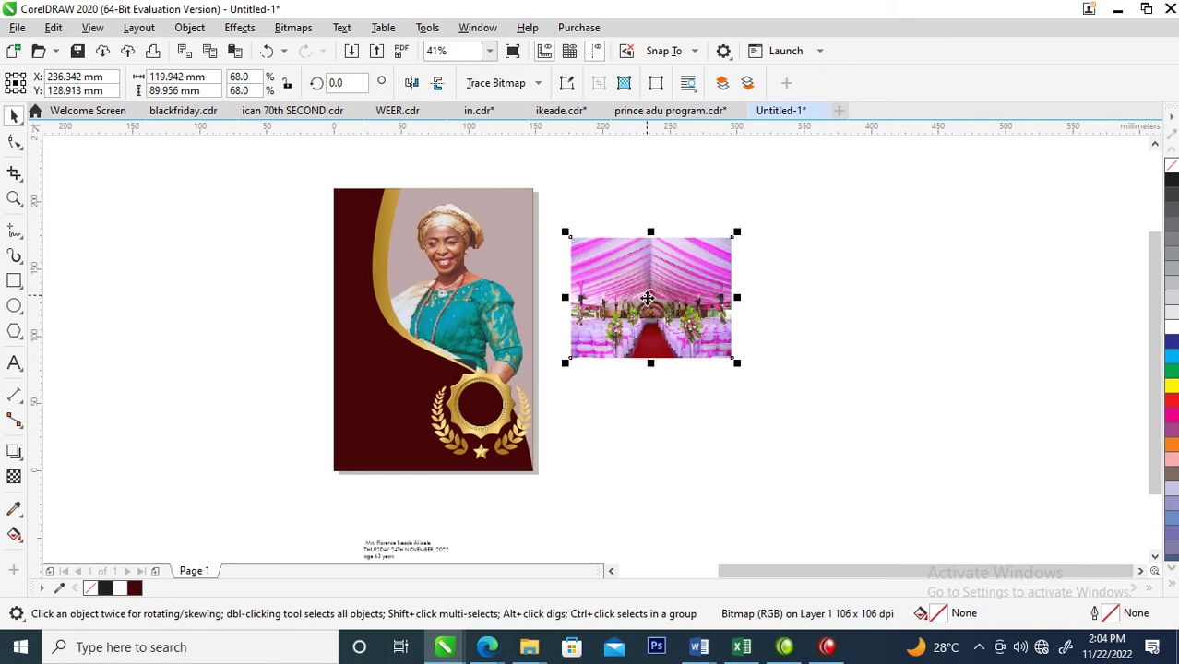
click(286, 169)
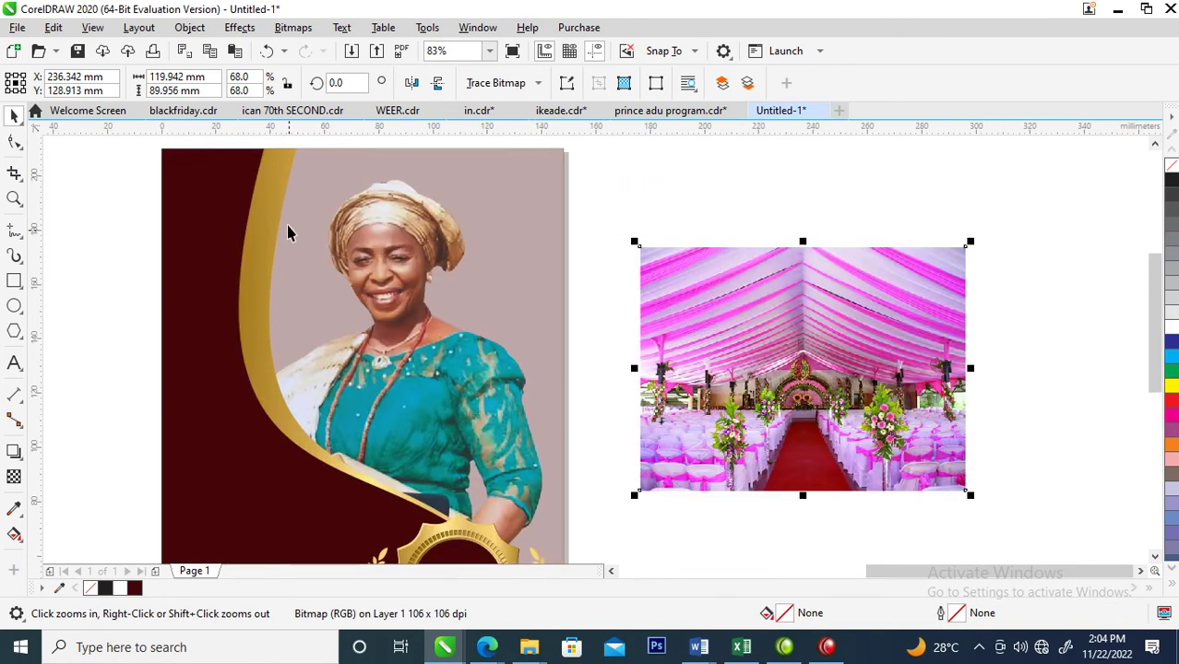
Step: Duplicate the event hall photo, placing the copy at about X 334 mm, Y 97 mm
click(305, 34)
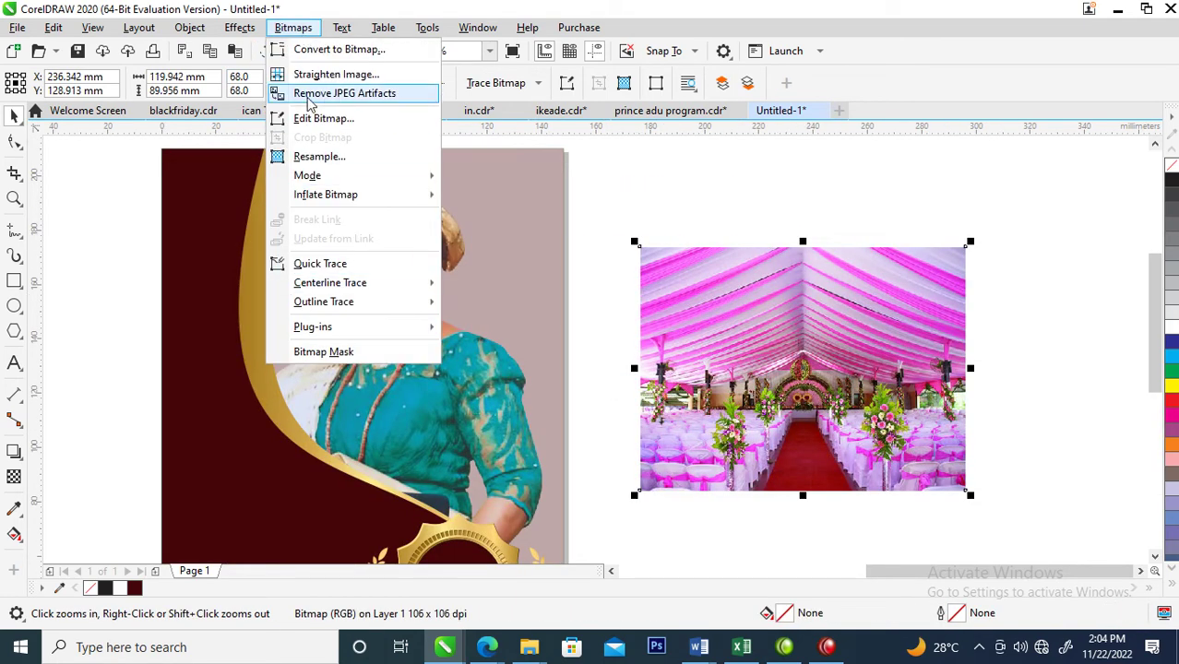
click(805, 263)
drag(764, 351, 993, 435)
right_click(993, 434)
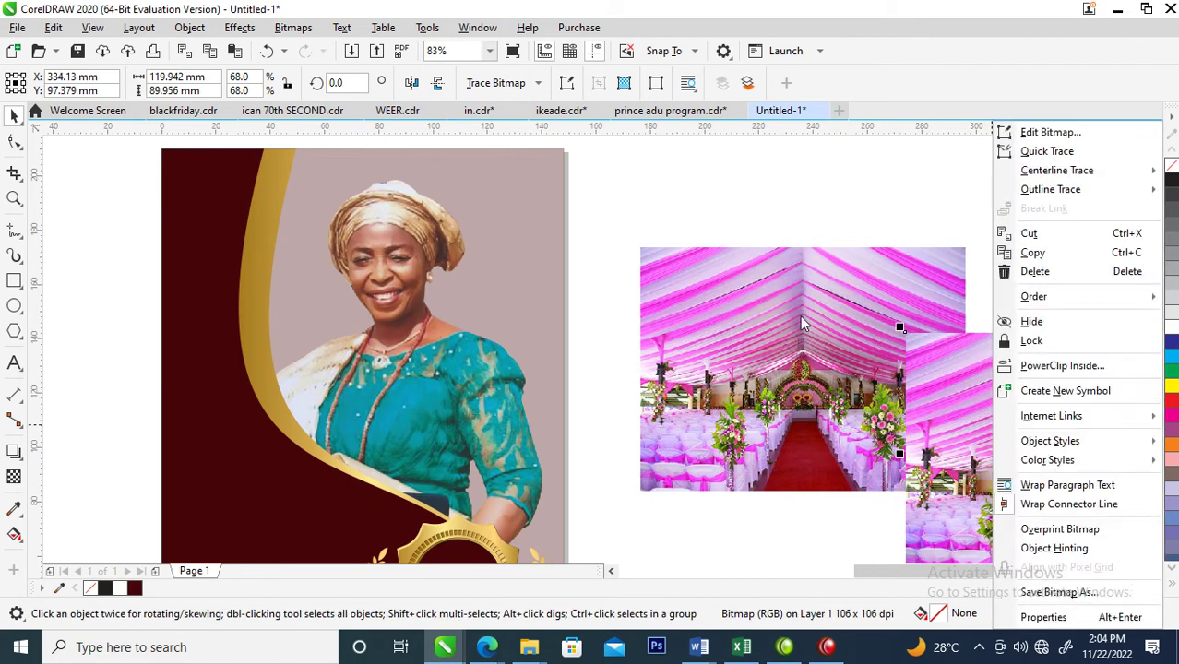
Step: Convert the original event hall photo beside the cover to a 600 dpi Grayscale (8-bit) bitmap
click(291, 28)
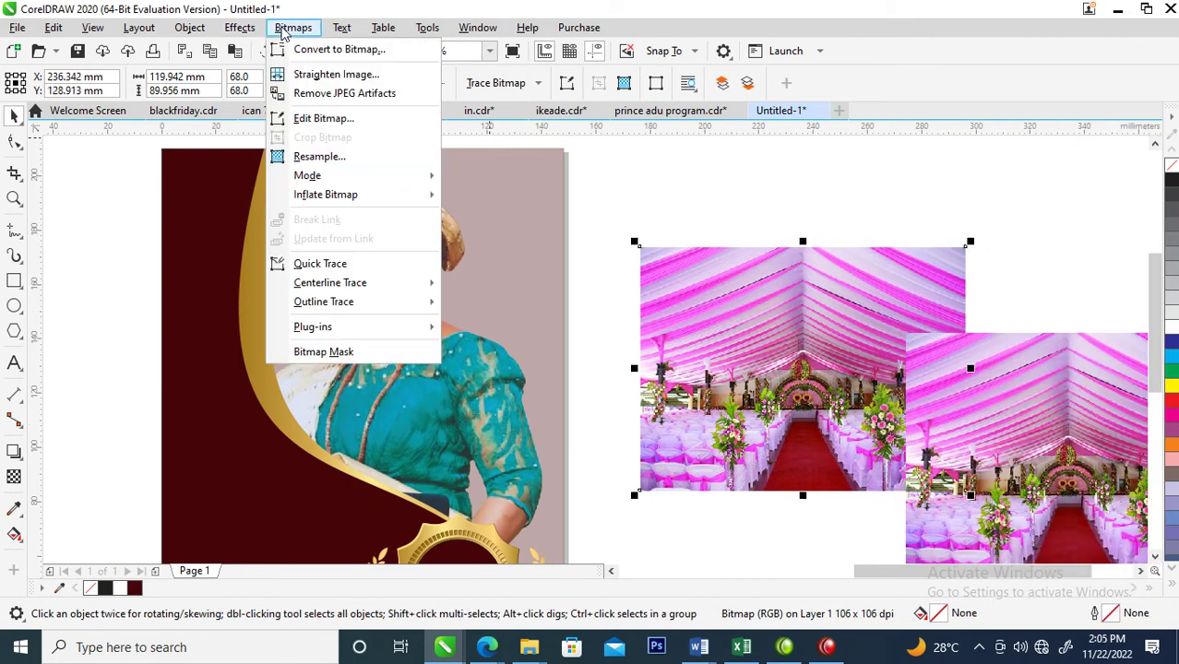
click(314, 54)
drag(636, 205, 768, 94)
click(839, 160)
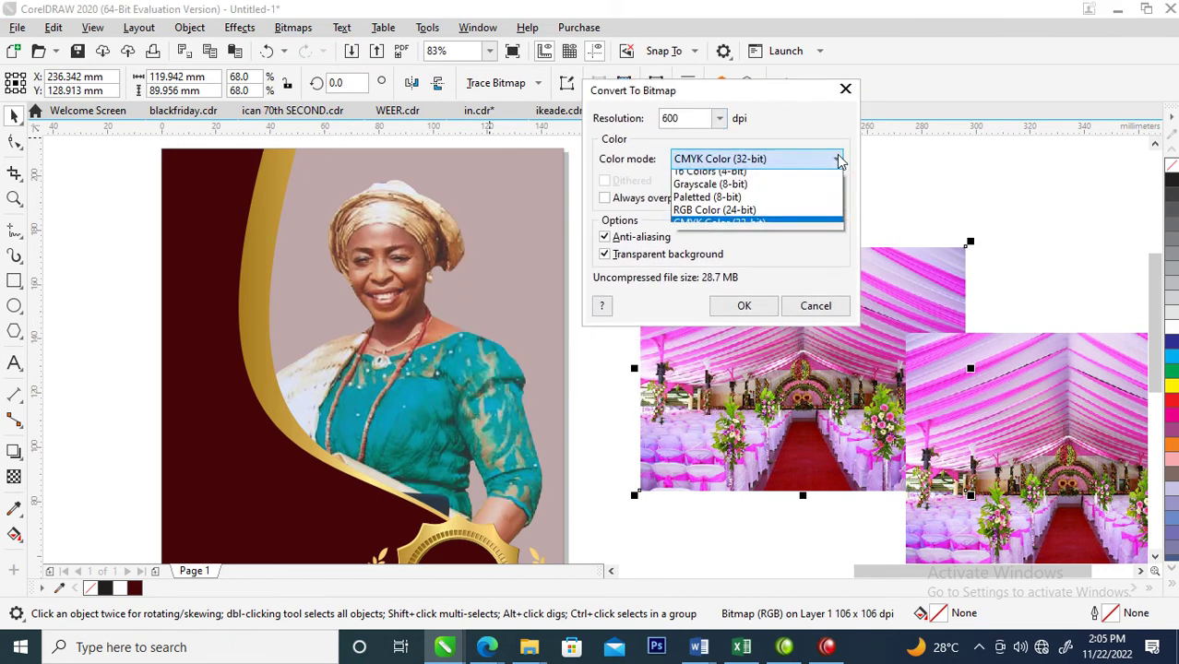
click(718, 203)
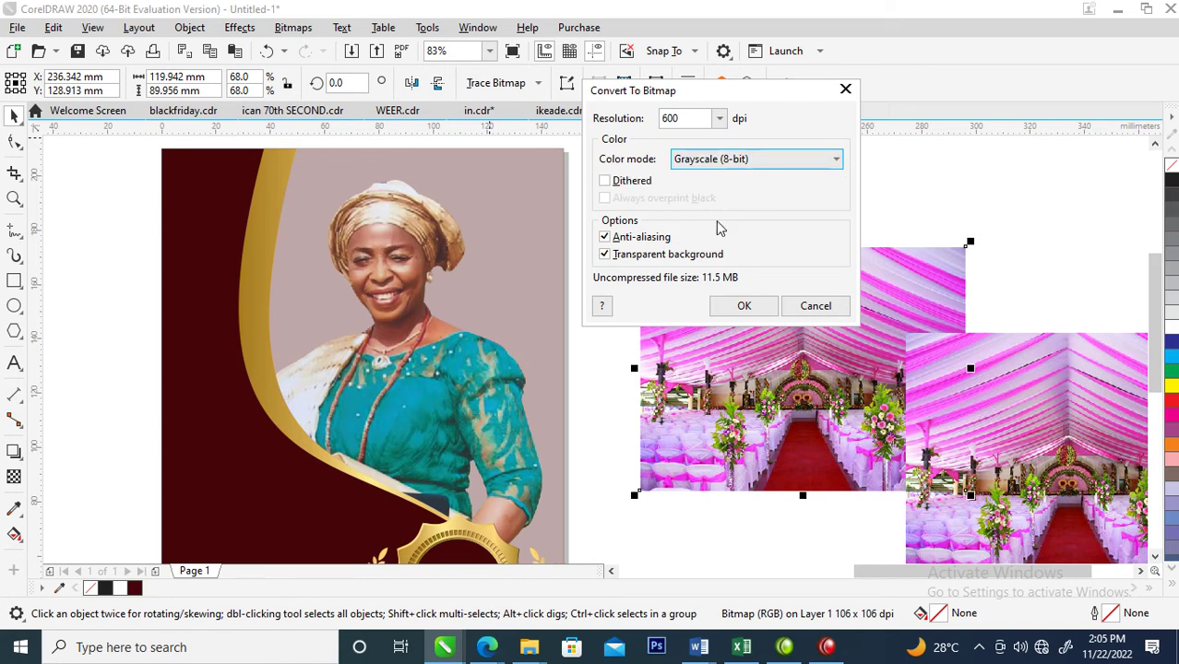
click(744, 306)
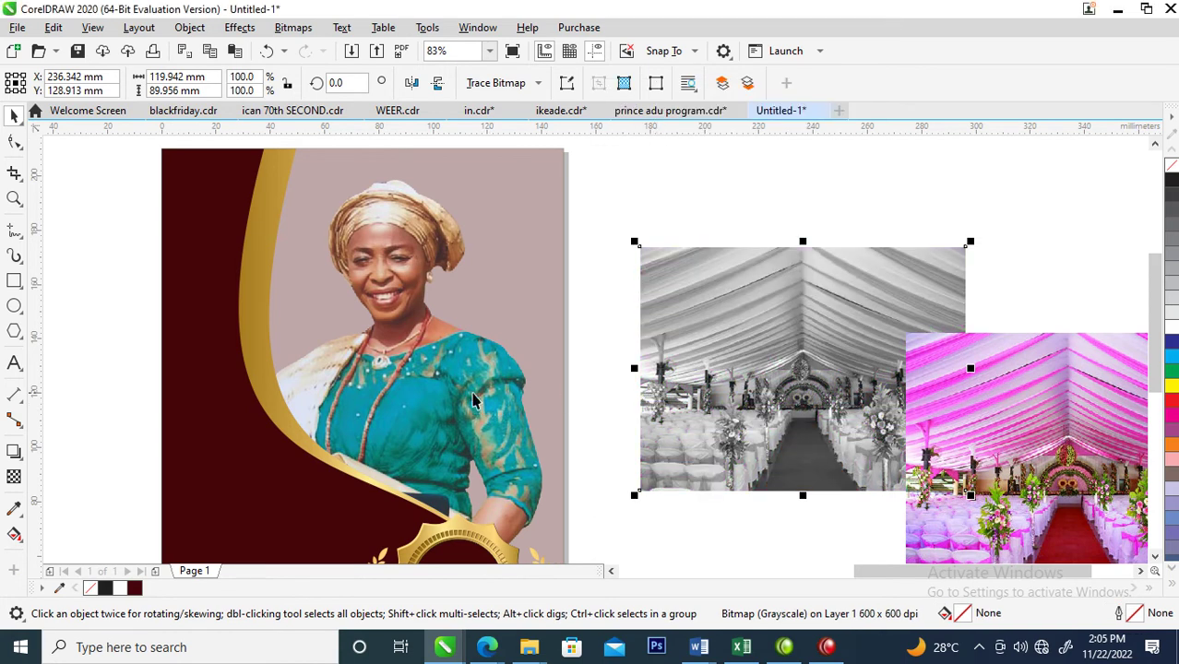
Step: Draw a rectangle of about 120 x 89 mm over the grayscale hall photo and fill it with the cover's maroon, R69 G5 B9
click(16, 282)
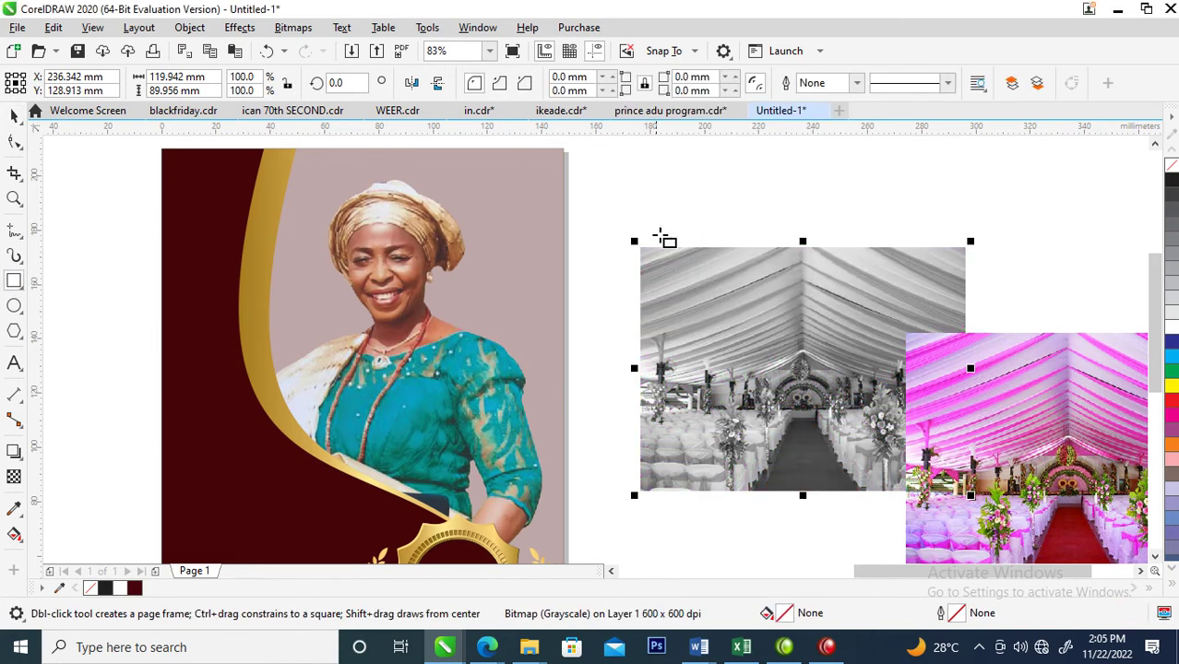
drag(638, 248, 970, 494)
key(space)
click(136, 588)
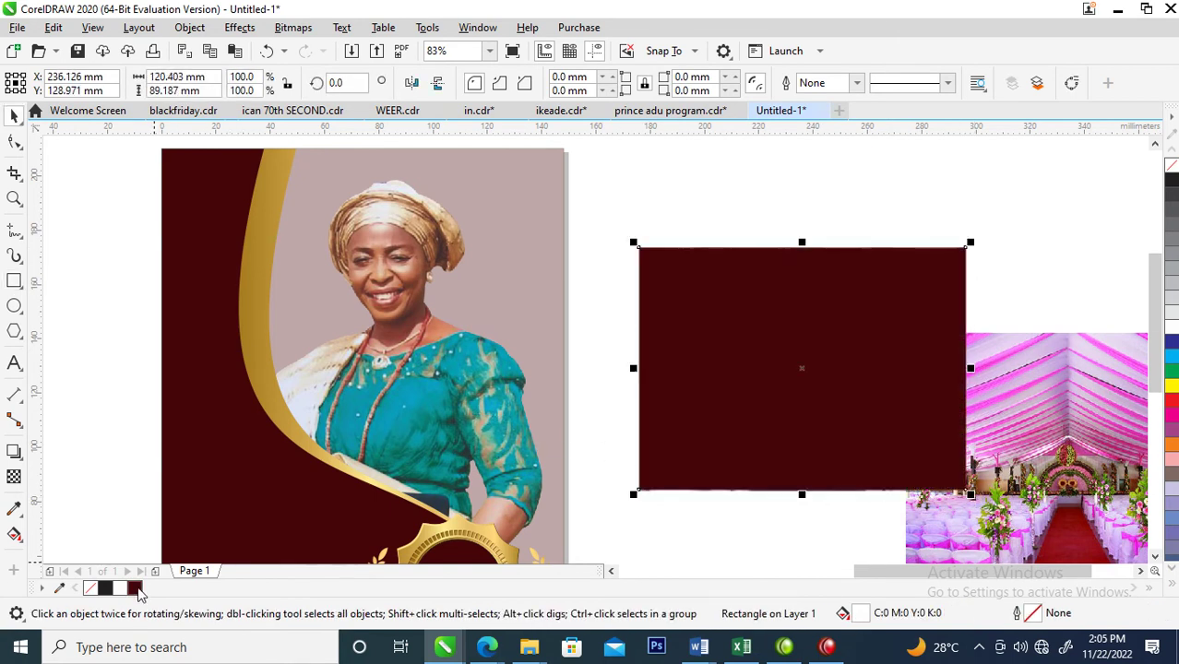
Step: Give the maroon rectangle a uniform transparency of 50 with the Subtract merge mode
click(13, 477)
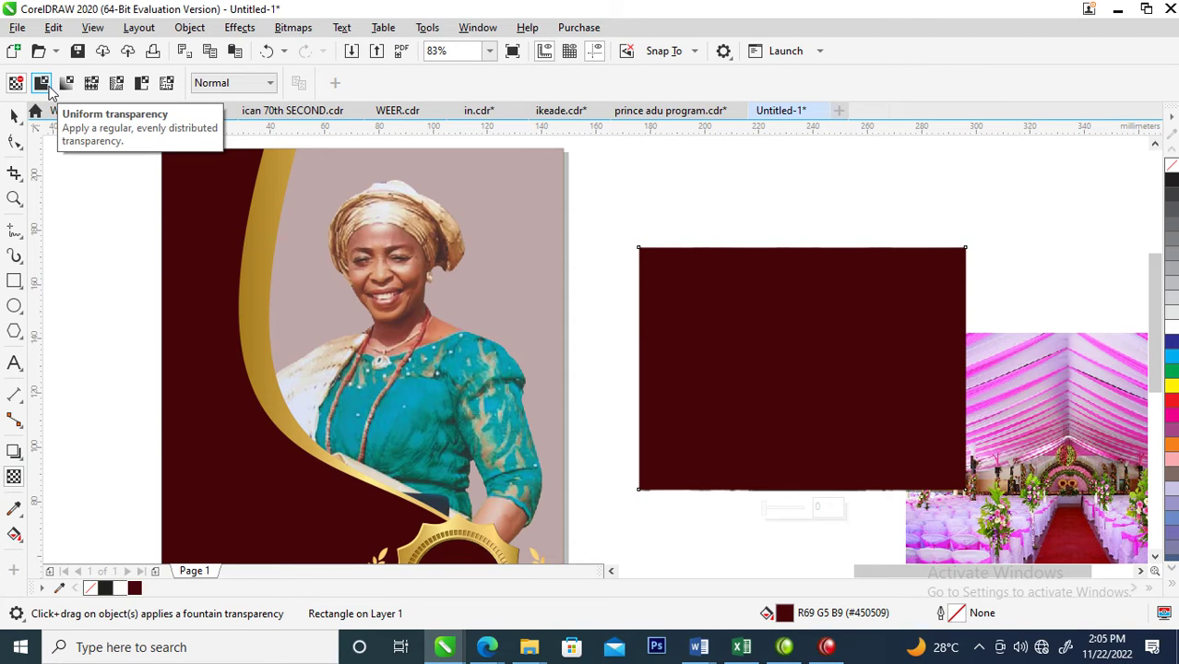
click(42, 83)
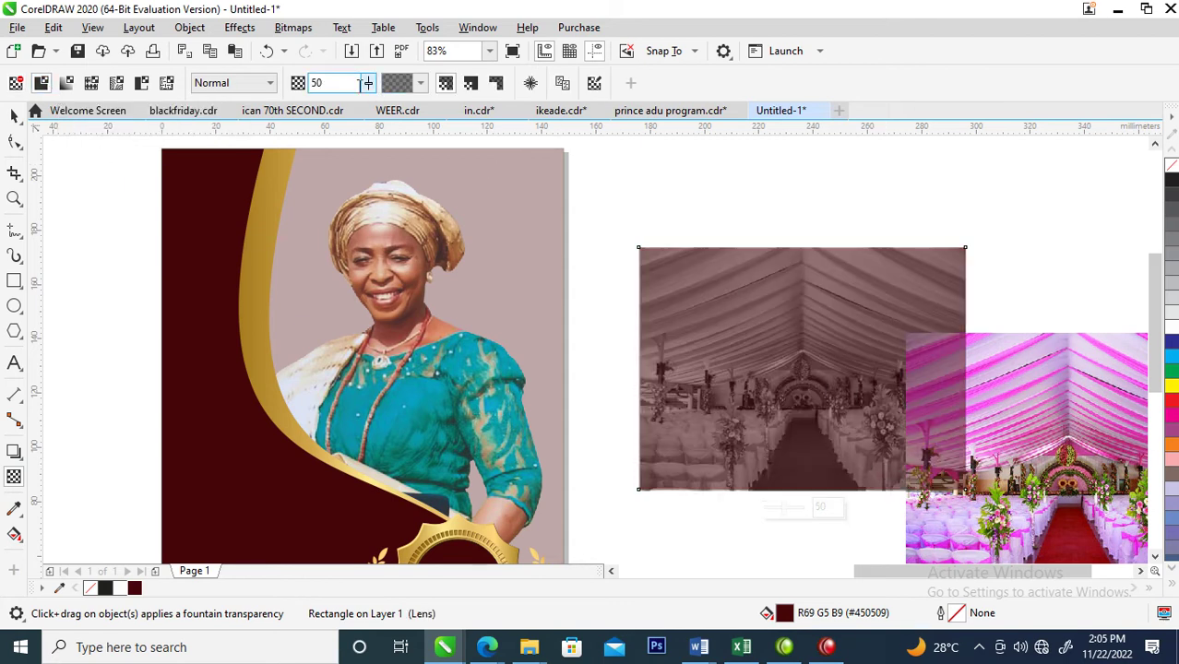
click(271, 83)
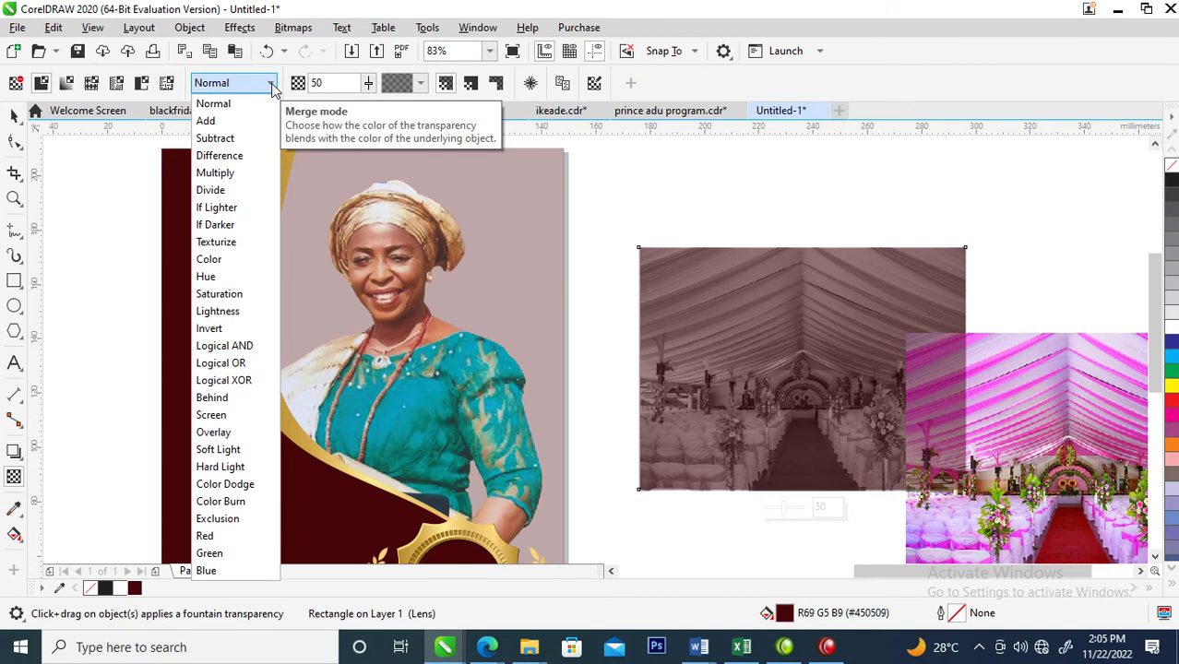
click(216, 139)
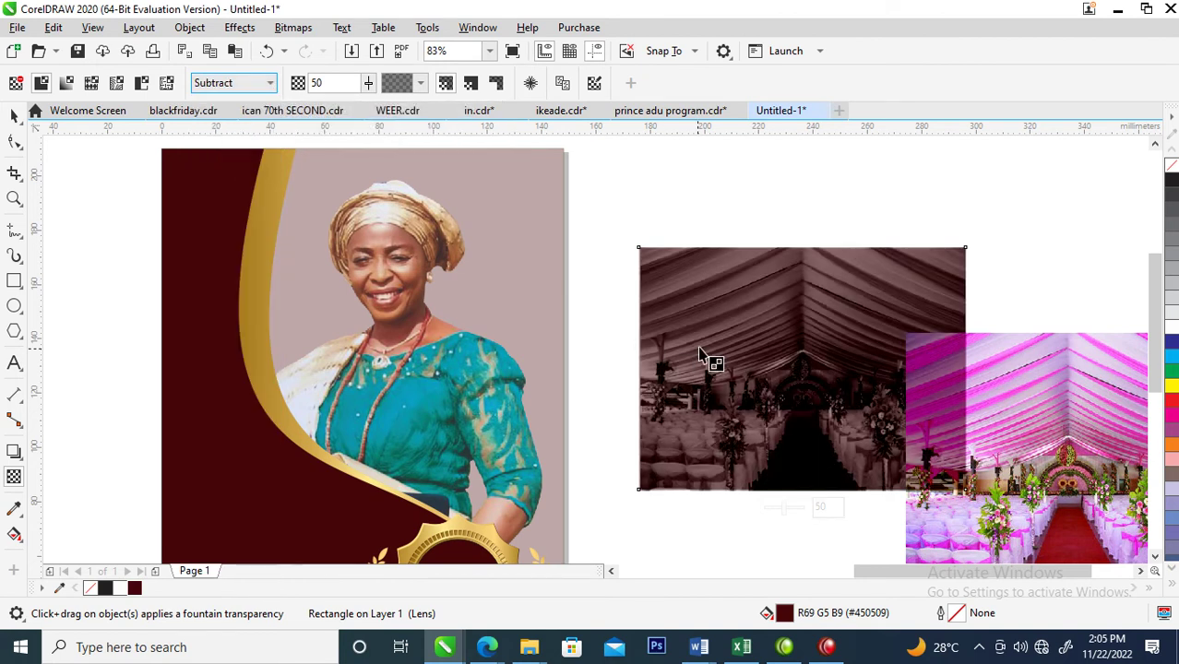
click(14, 116)
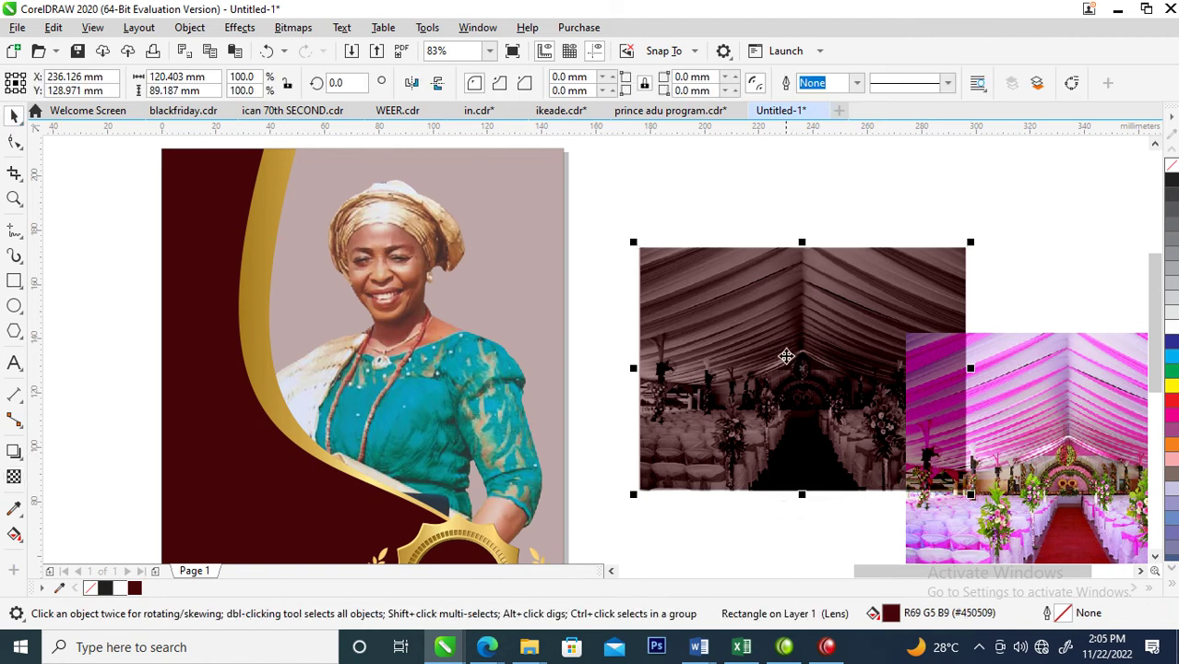
Step: Duplicate the transparent maroon rectangle and align the copy exactly over the original on the grayscale photo
drag(785, 355, 786, 313)
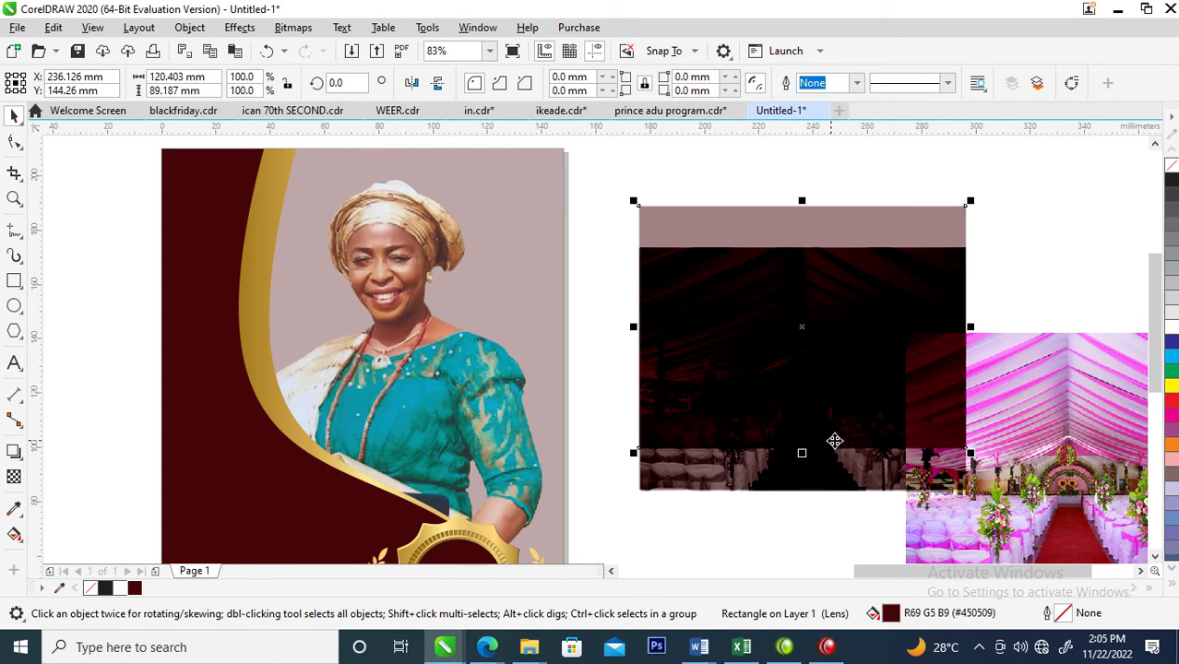
shift+click(782, 482)
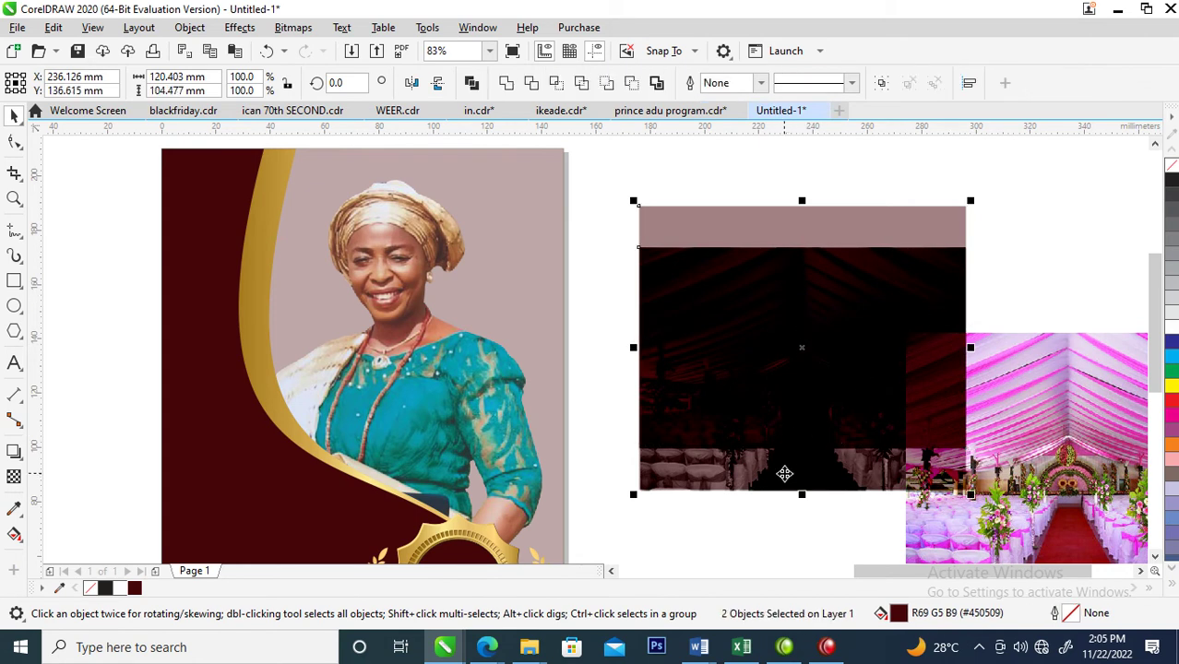
key(c)
click(983, 286)
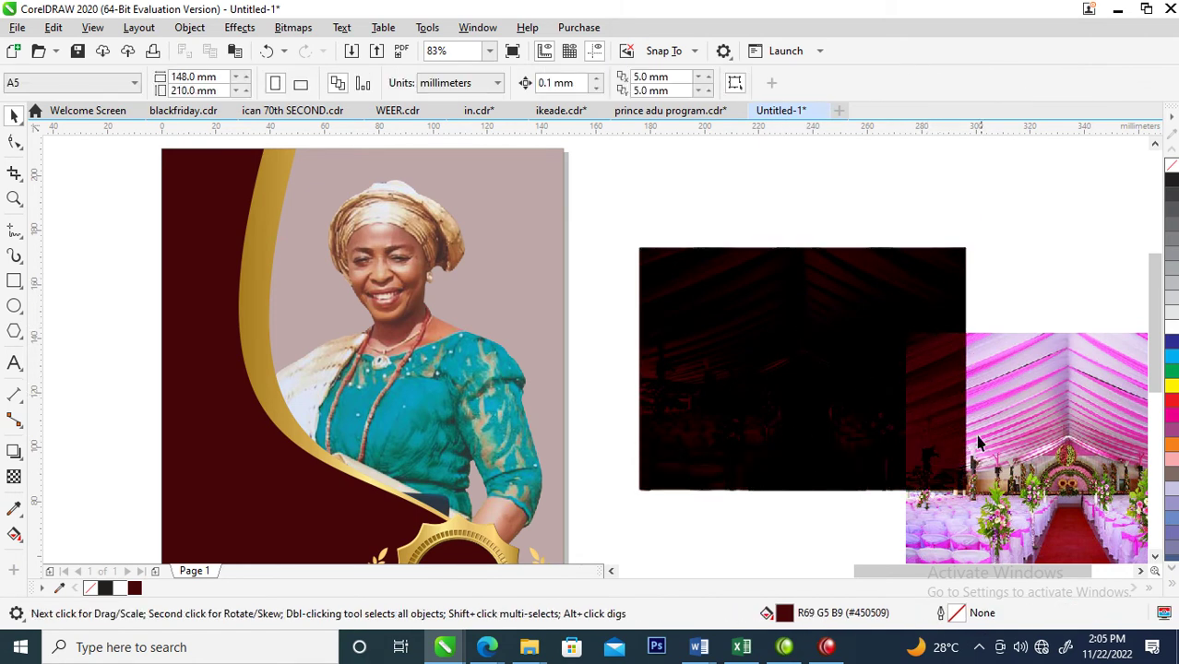
Step: Try adding a copy of the coloured hall photo to the overlay stack and moving the whole stack onto the portrait
drag(821, 351, 790, 333)
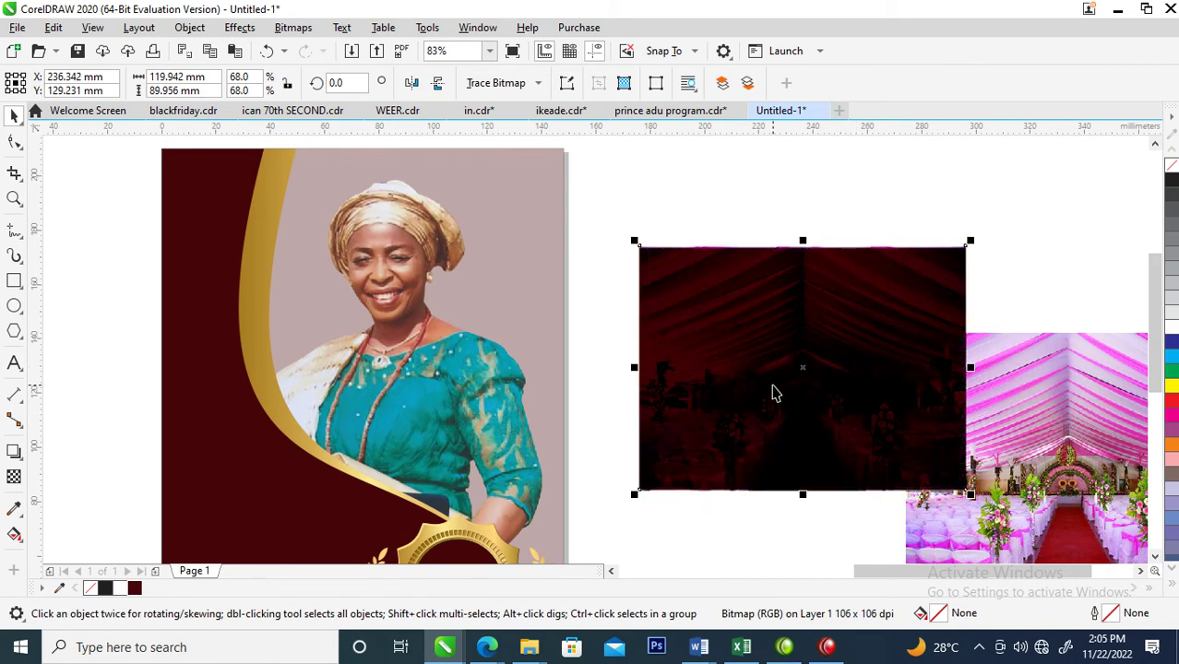
drag(630, 219, 1021, 495)
drag(897, 412, 739, 459)
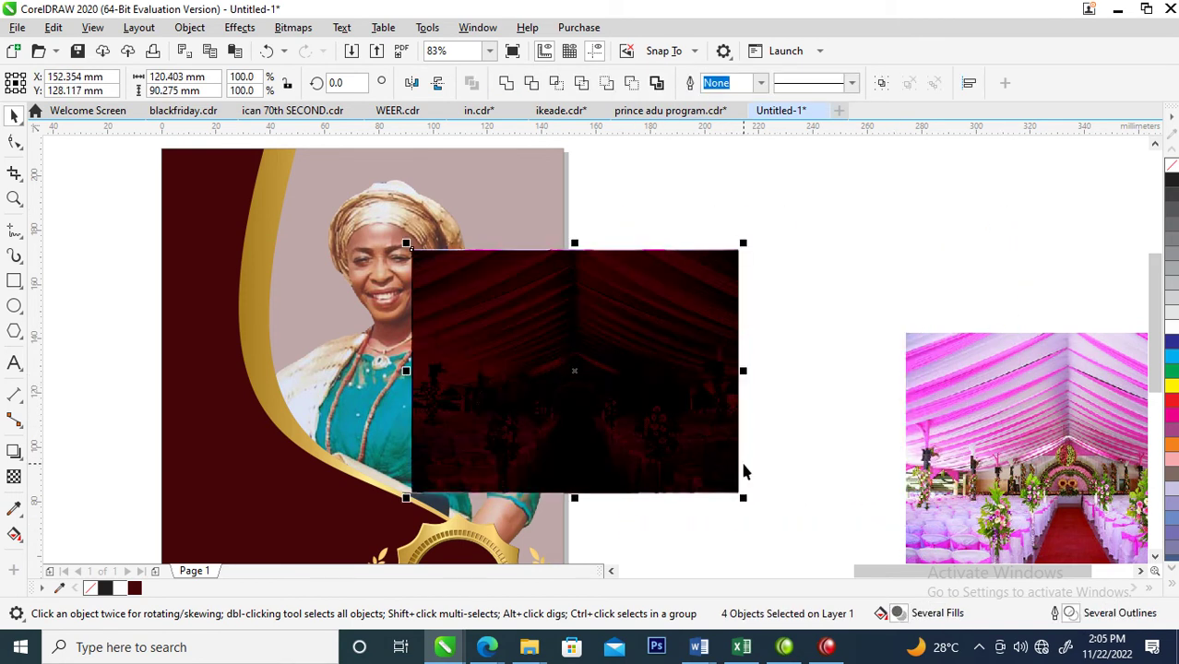
Step: Try converting the four stacked photos and overlays to a single 600 dpi RGB Color (24-bit) bitmap
key(alt+b)
key(Return)
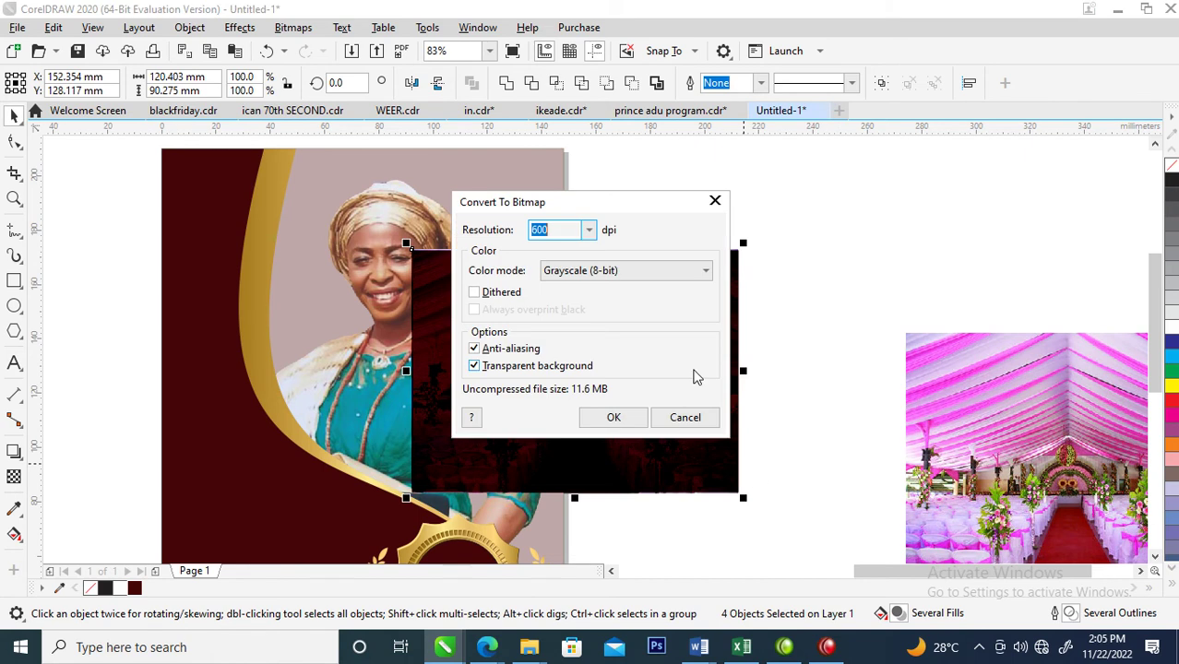
click(672, 275)
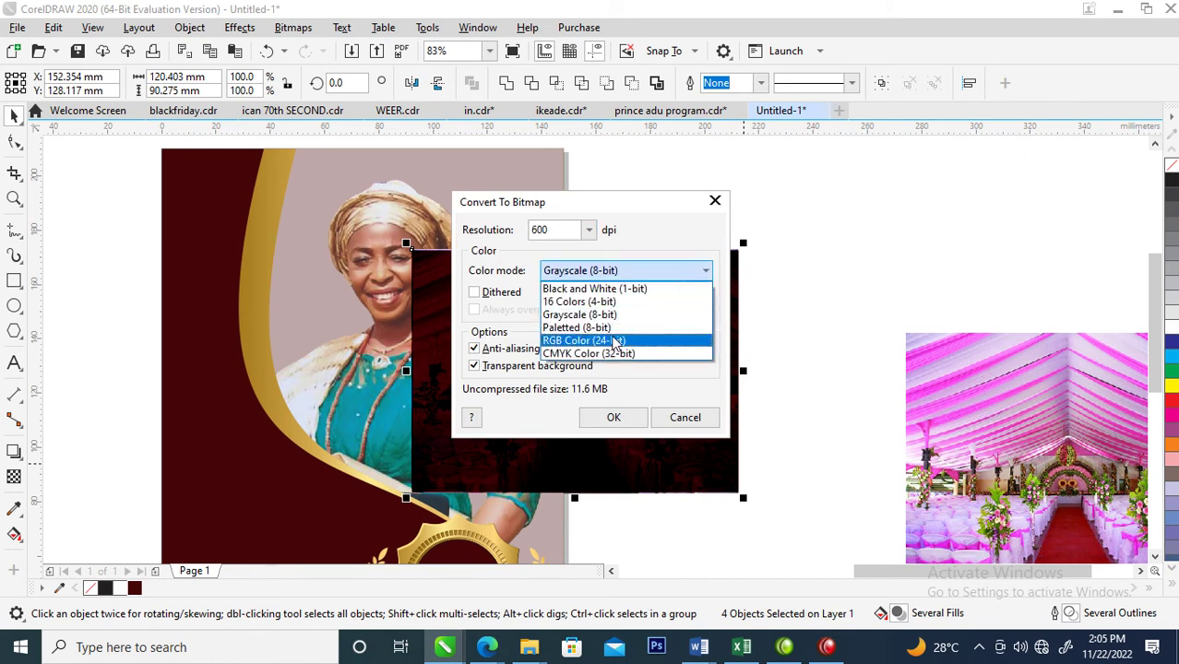
click(615, 341)
click(613, 417)
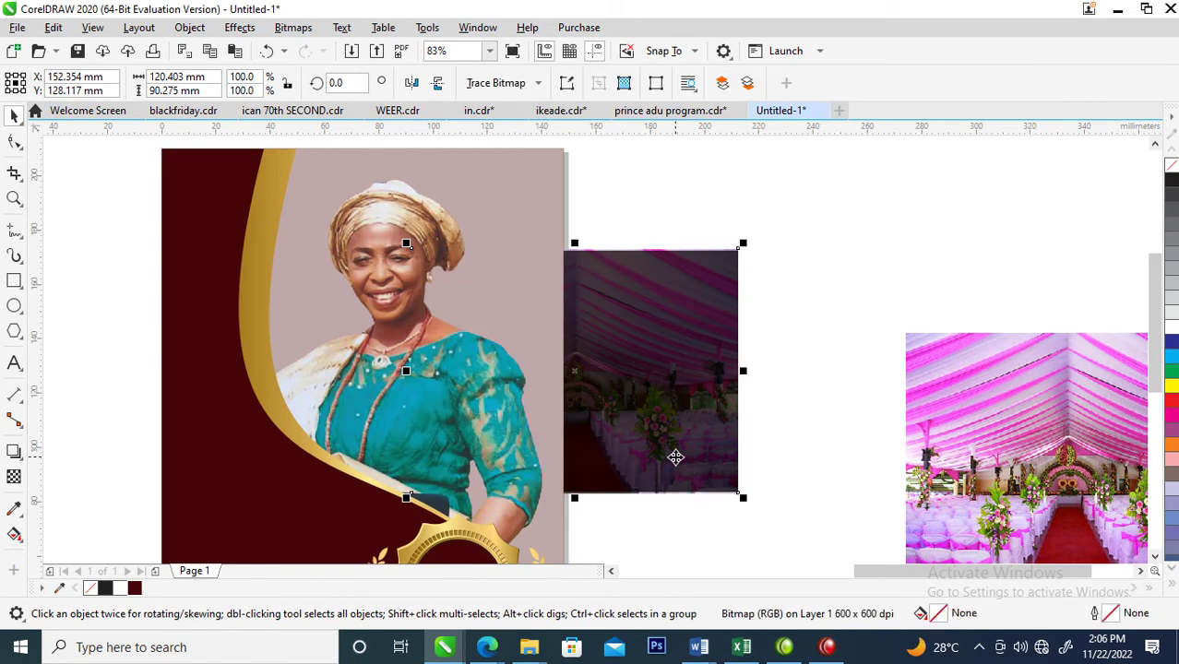
Step: Undo the four-object bitmap conversion, the stack's moves and the added coloured photo copy
key(ctrl+z)
drag(652, 388, 975, 283)
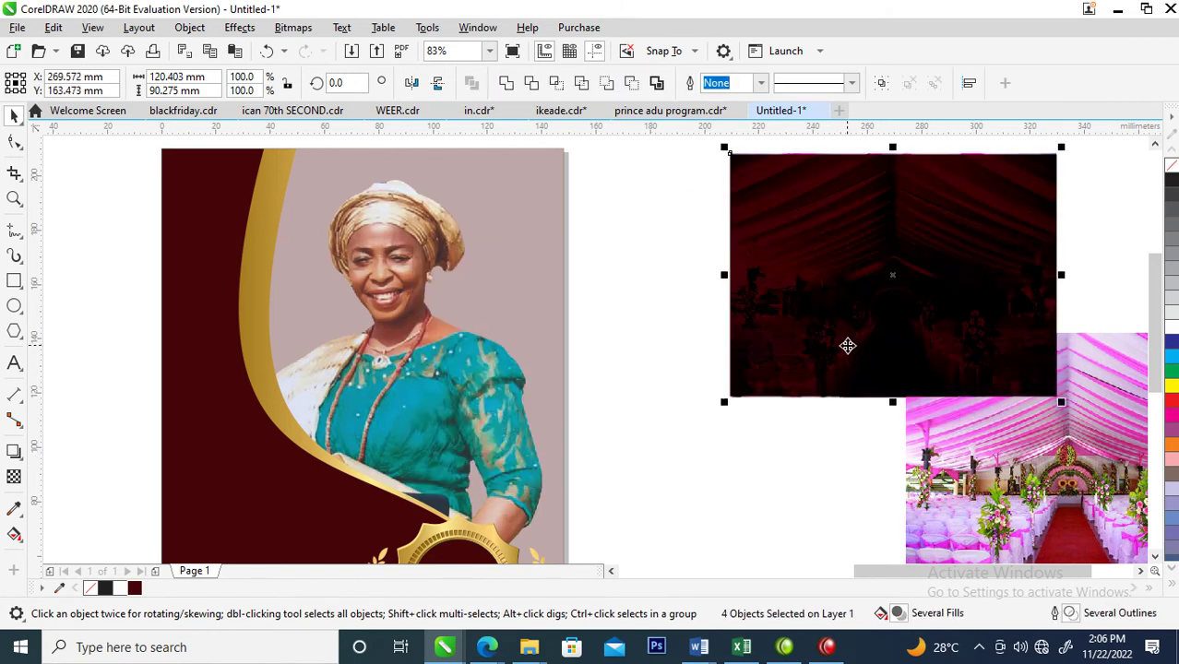
key(ctrl+z)
key(ctrl+shift+z)
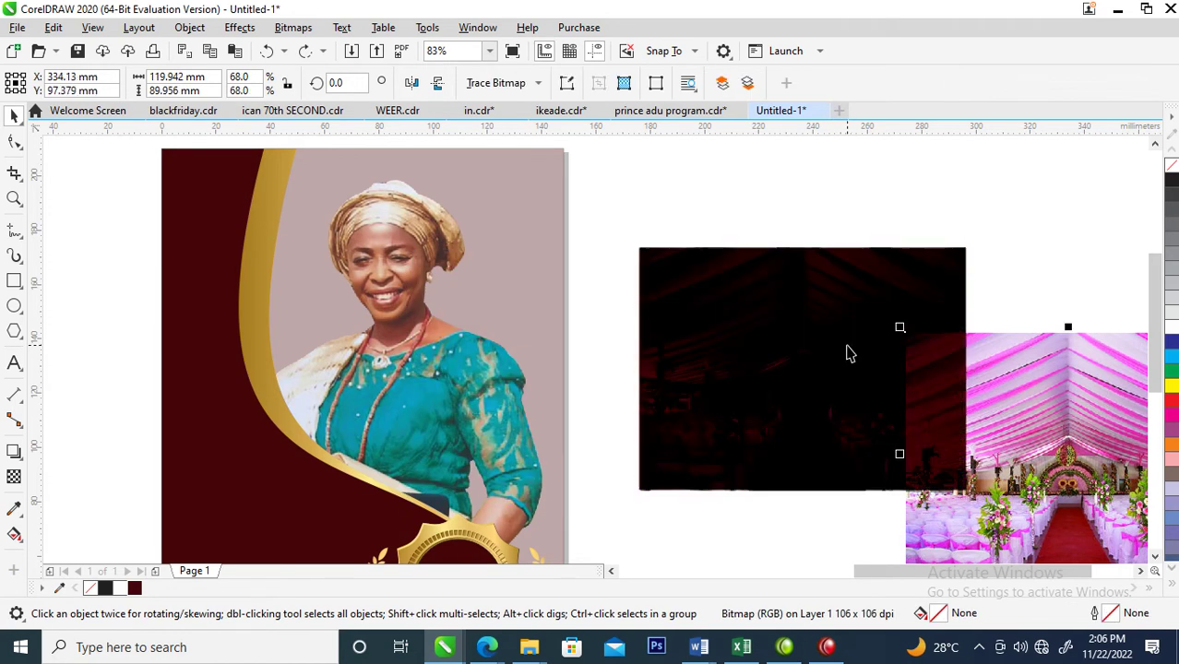
Step: Try converting the grayscale photo and its two maroon overlays to one 600 dpi RGB Color (24-bit) bitmap
drag(609, 203, 1021, 546)
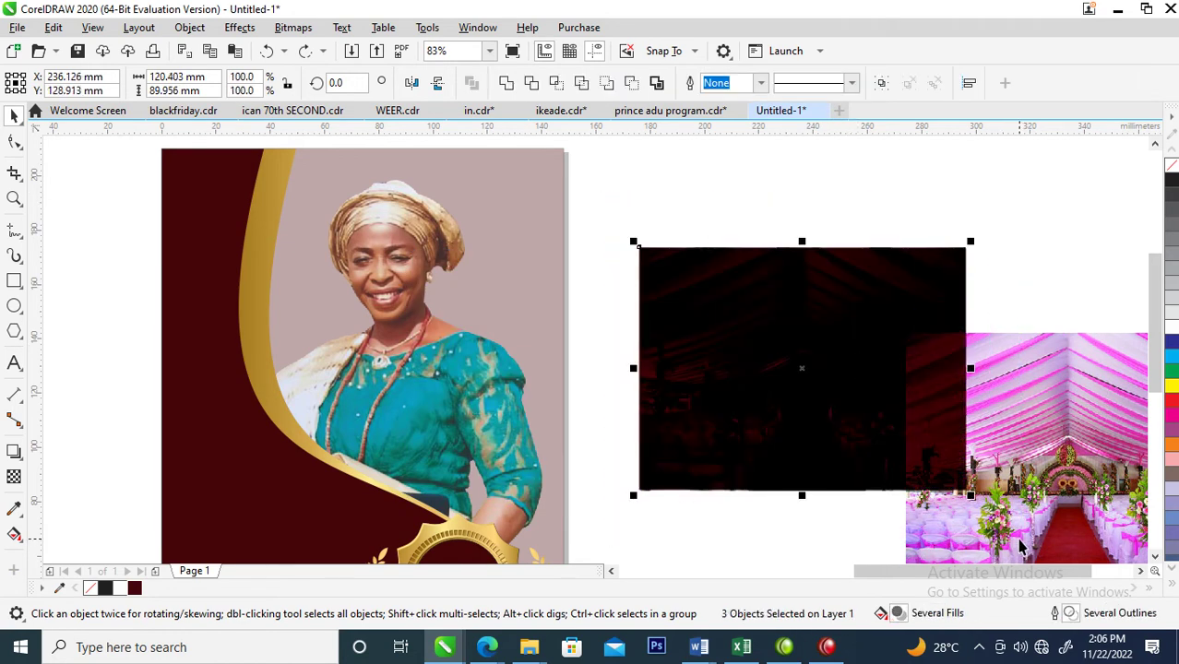
key(alt+b)
key(Return)
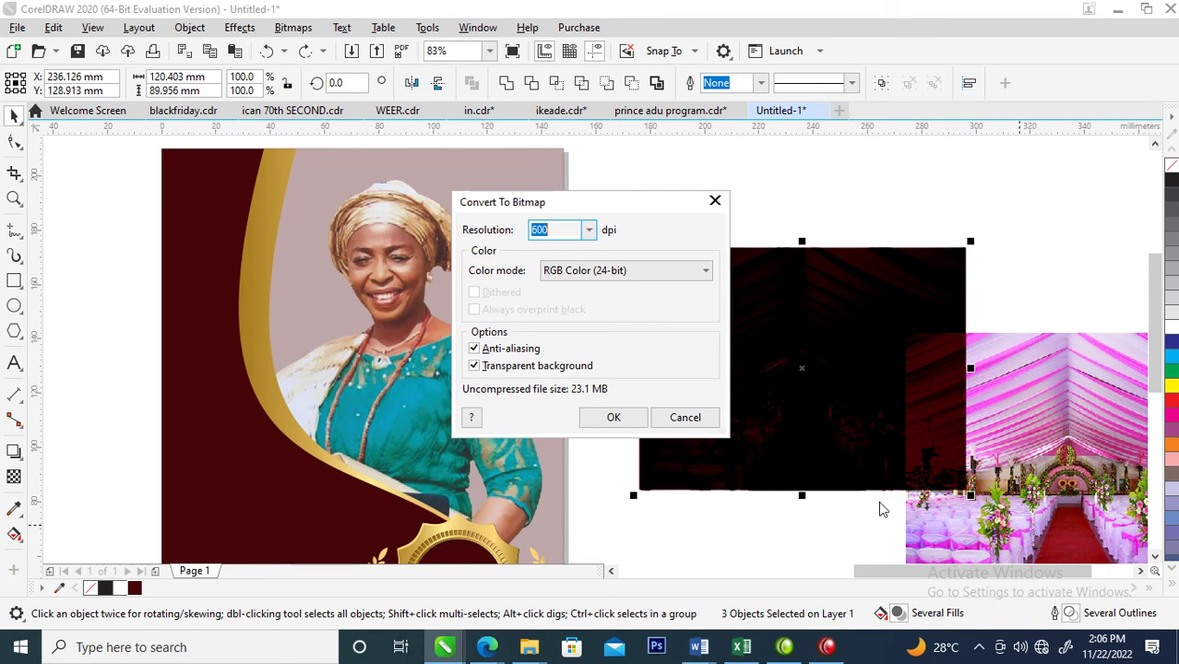
click(617, 421)
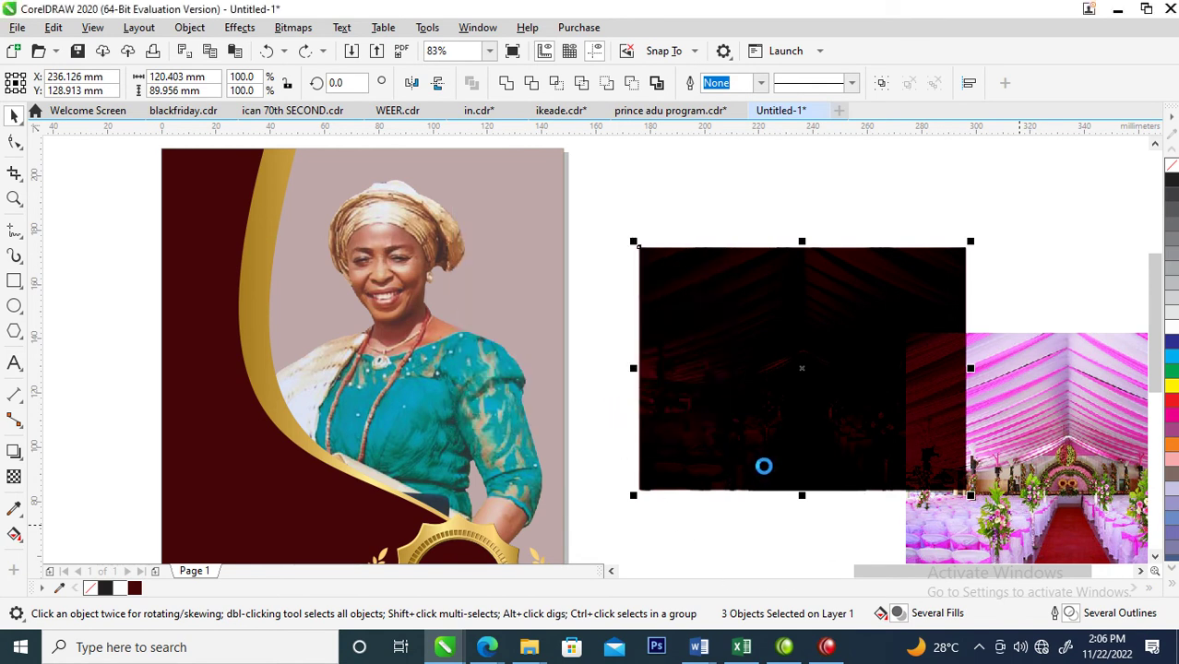
Step: Try moving the merged hall bitmap, then undo the moves and the conversion back to separate photo and overlays
drag(861, 411, 435, 372)
key(ctrl+z)
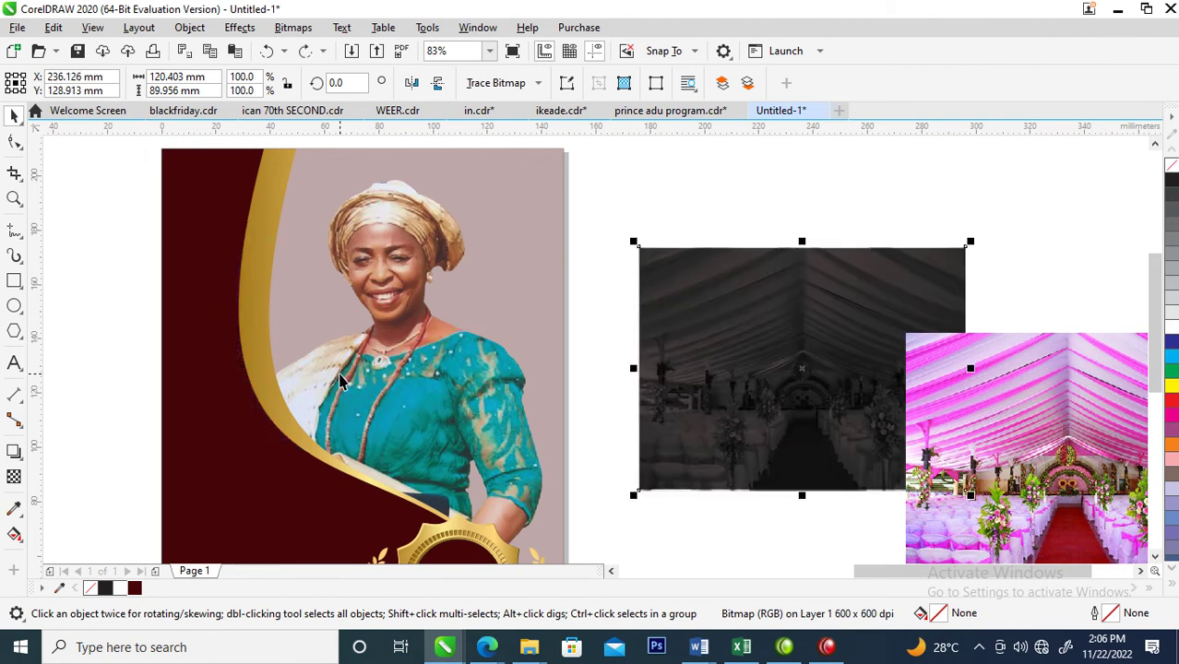
drag(763, 337, 716, 299)
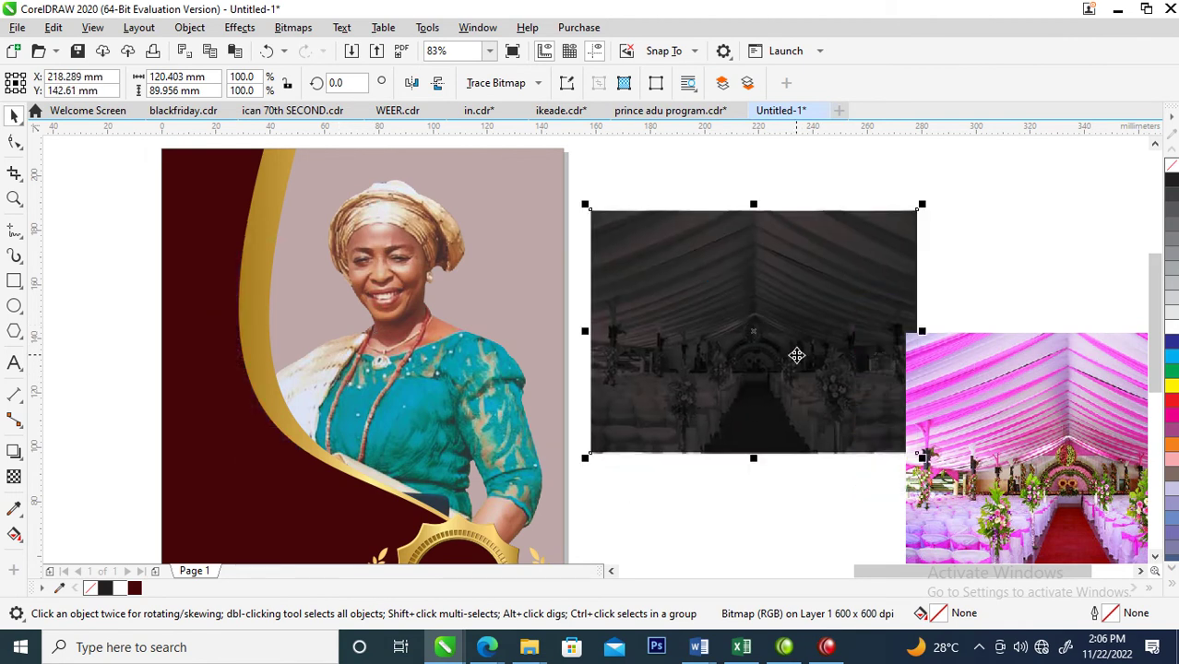
key(ctrl+z)
key(ctrl+z)
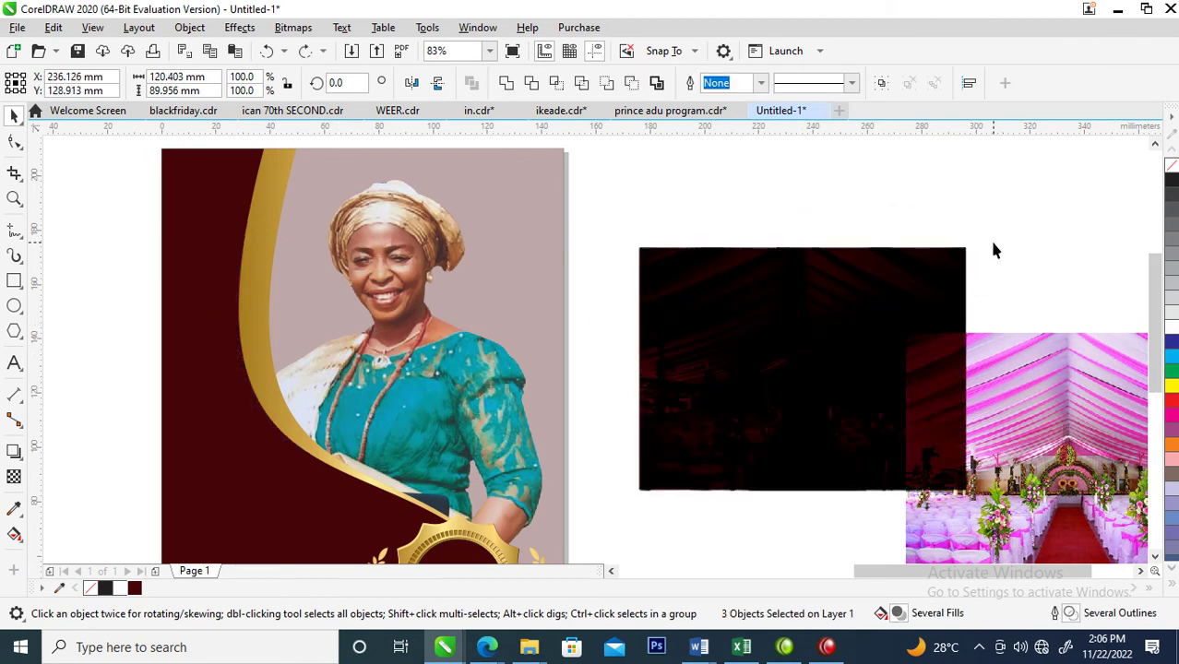
Step: Change the top maroon overlay's uniform fill to a different red shade picked in the HSB colour viewer
click(903, 442)
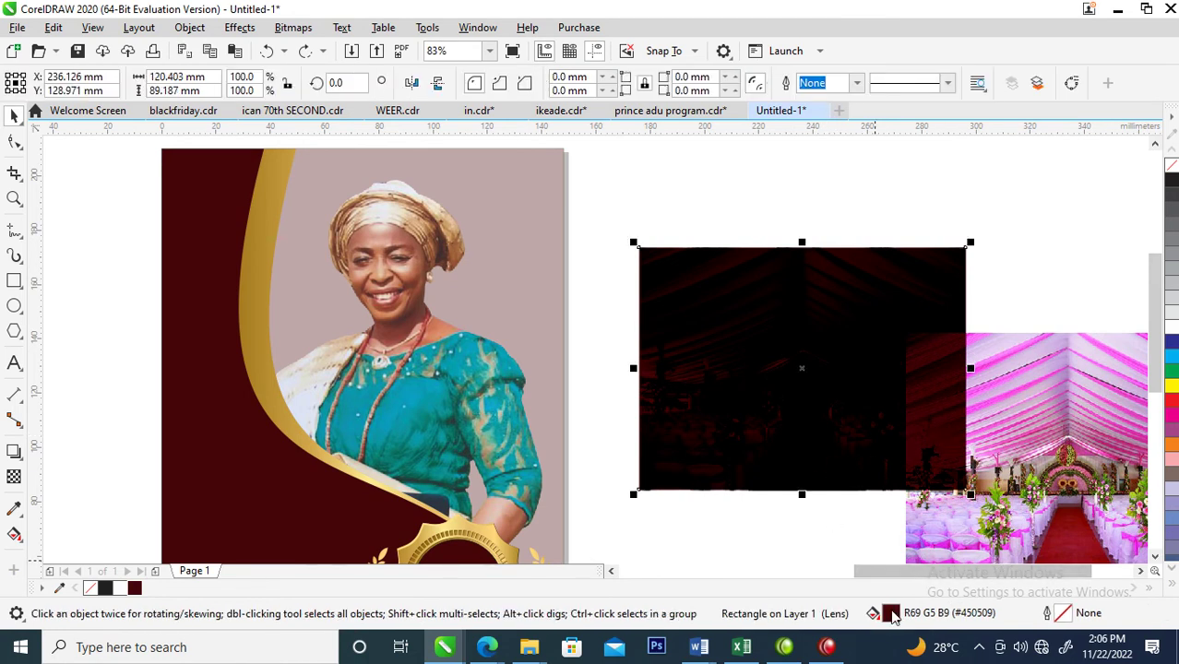
key(shift+F11)
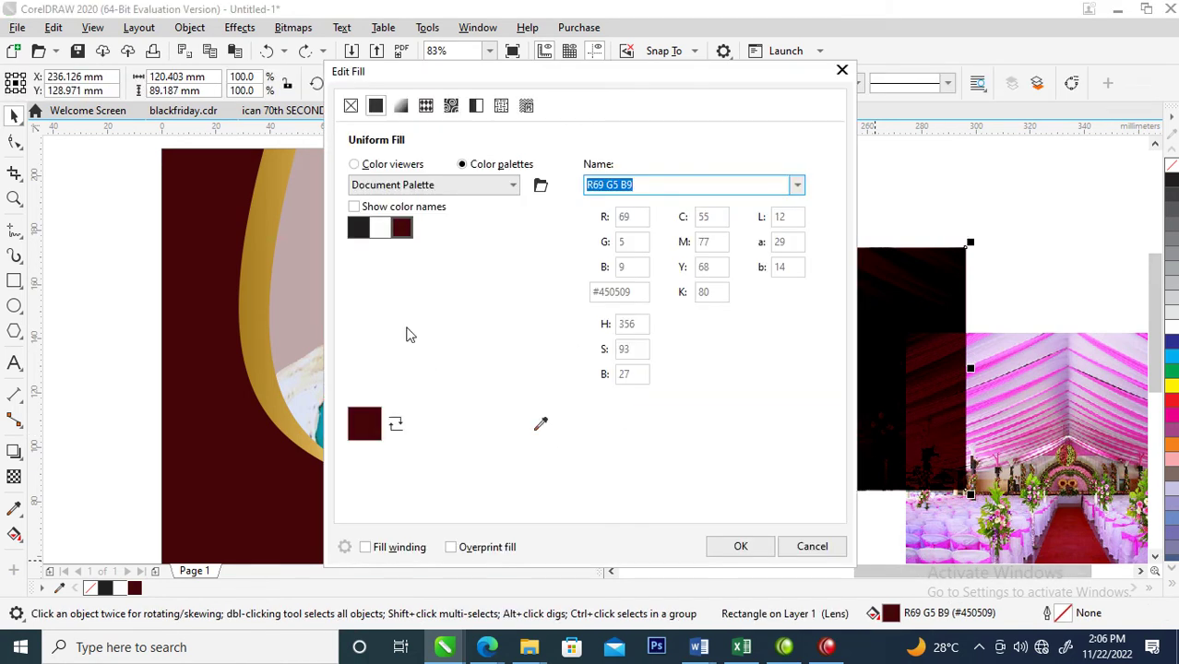
click(355, 166)
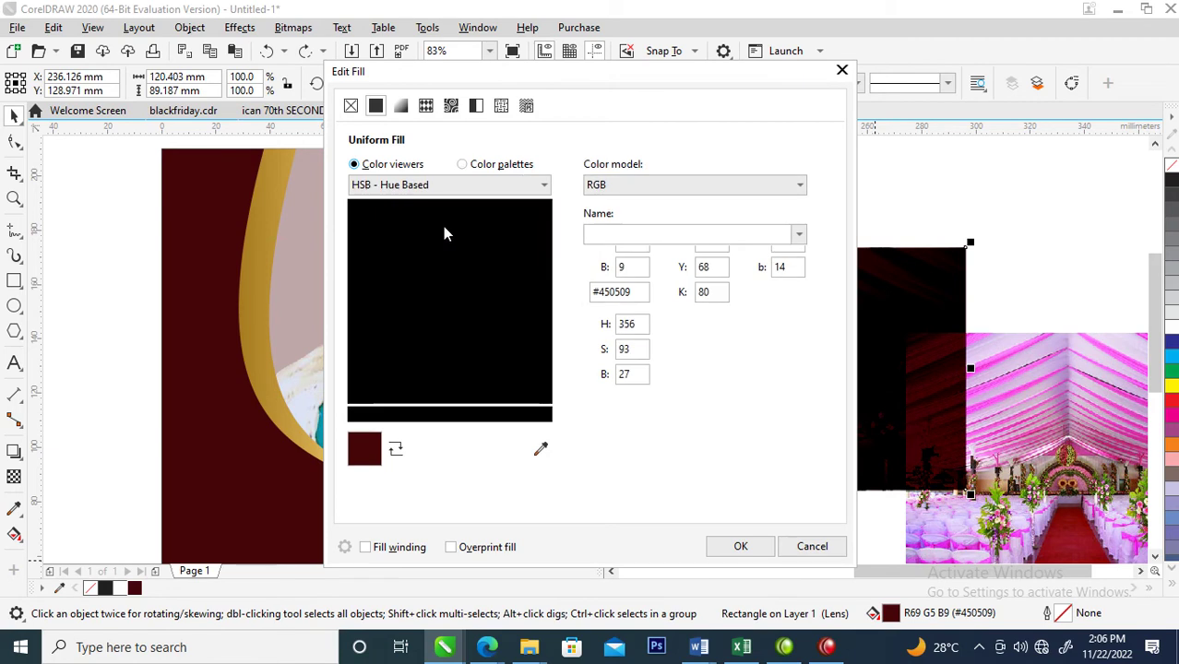
mouse_move(532, 318)
mouse_down()
mouse_move(528, 290)
mouse_move(527, 301)
mouse_up()
click(739, 547)
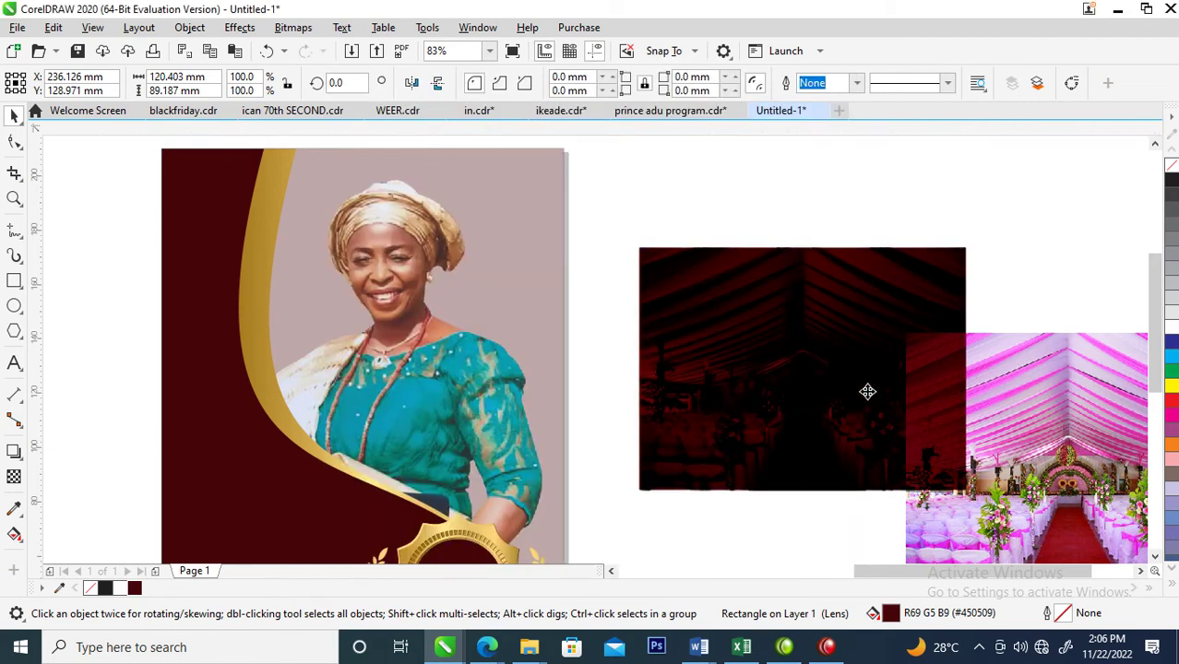
Step: Move the brighter red overlay up off the hall photo and delete the darker maroon overlay beneath it
drag(833, 362, 850, 231)
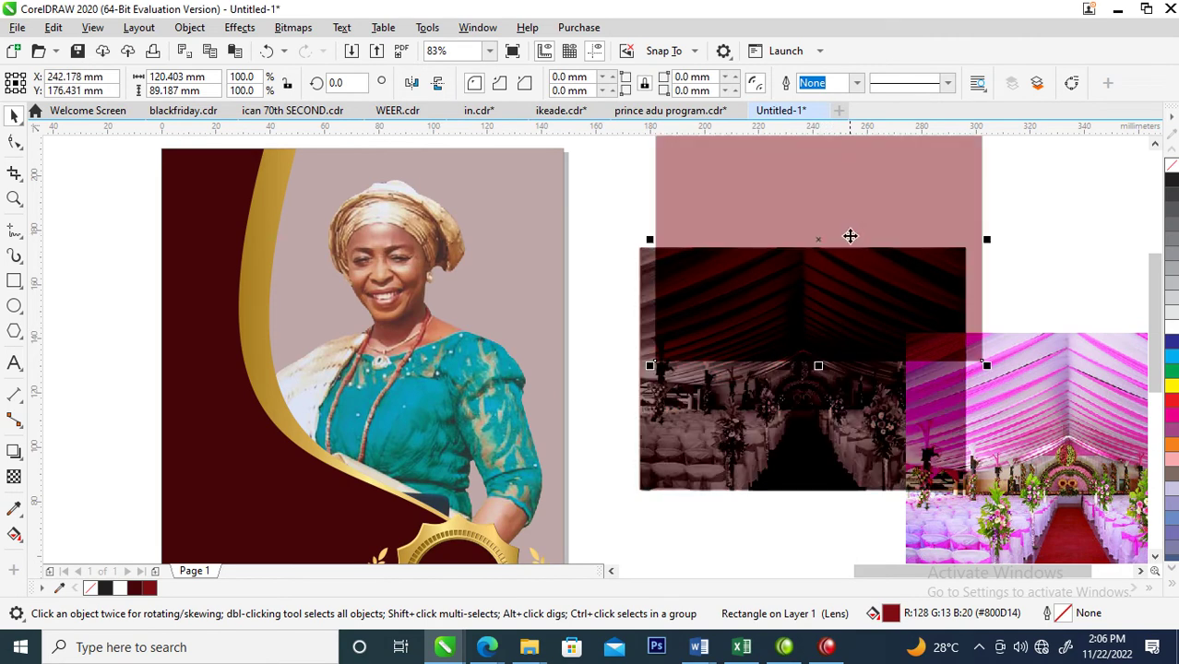
click(827, 439)
key(Delete)
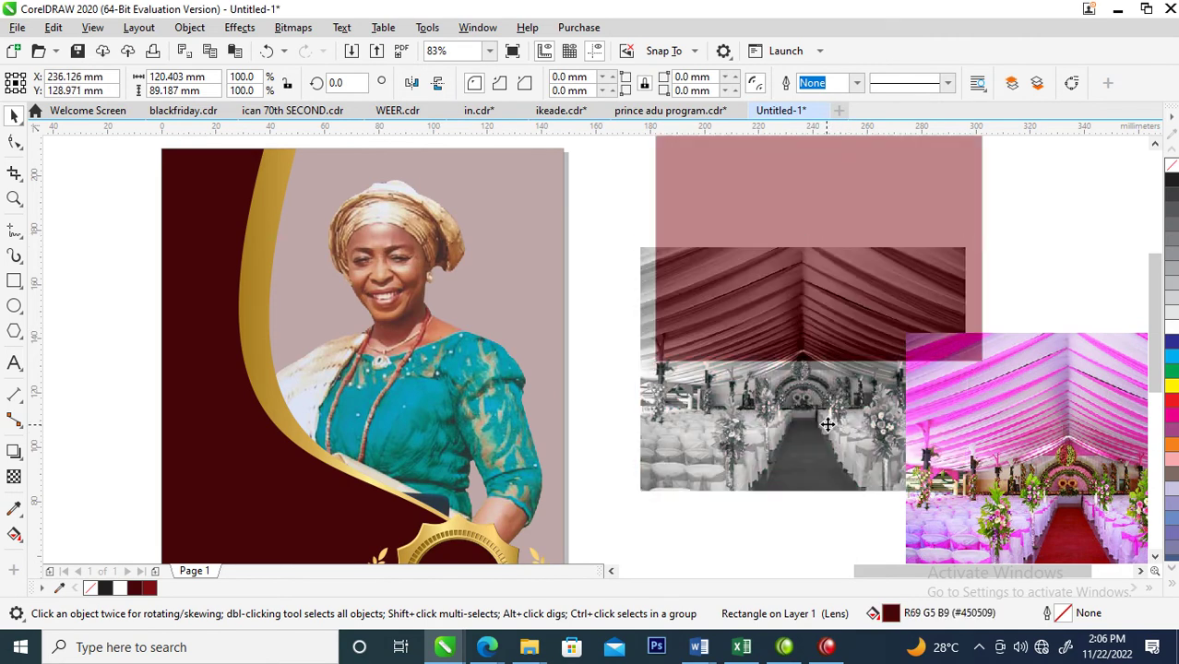
Step: Cover the grayscale hall photo with two stacked R128 G13 B20 overlays and align them to a common top edge
mouse_move(844, 320)
mouse_down()
mouse_move(838, 340)
mouse_move(845, 317)
mouse_up()
mouse_move(842, 384)
mouse_down()
mouse_move(825, 333)
mouse_move(835, 363)
mouse_up()
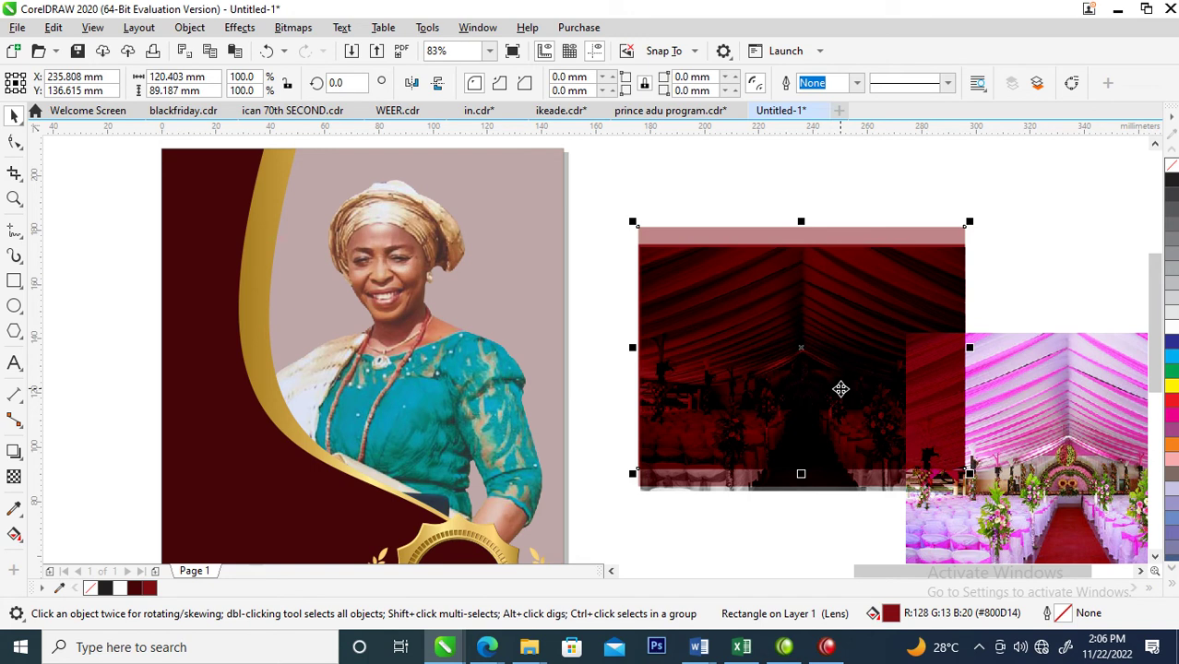
shift+click(670, 485)
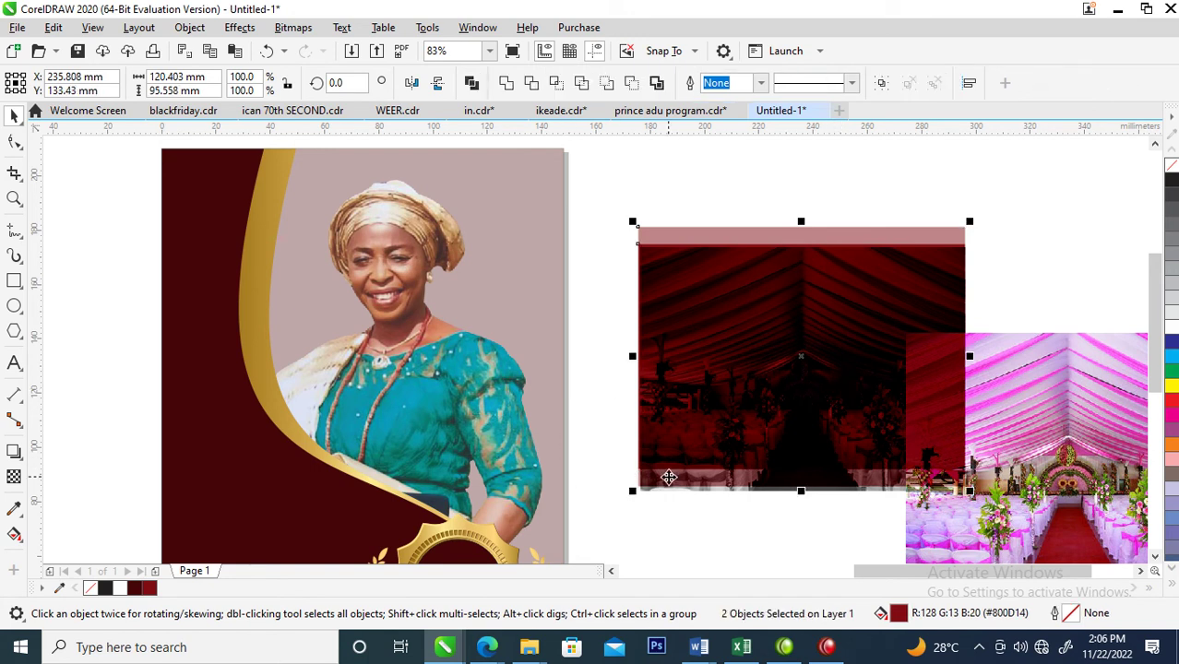
key(t)
Step: Move the grayscale photo with its two red overlays towards the cover and convert the three objects to one 600 dpi RGB bitmap
drag(597, 191, 921, 491)
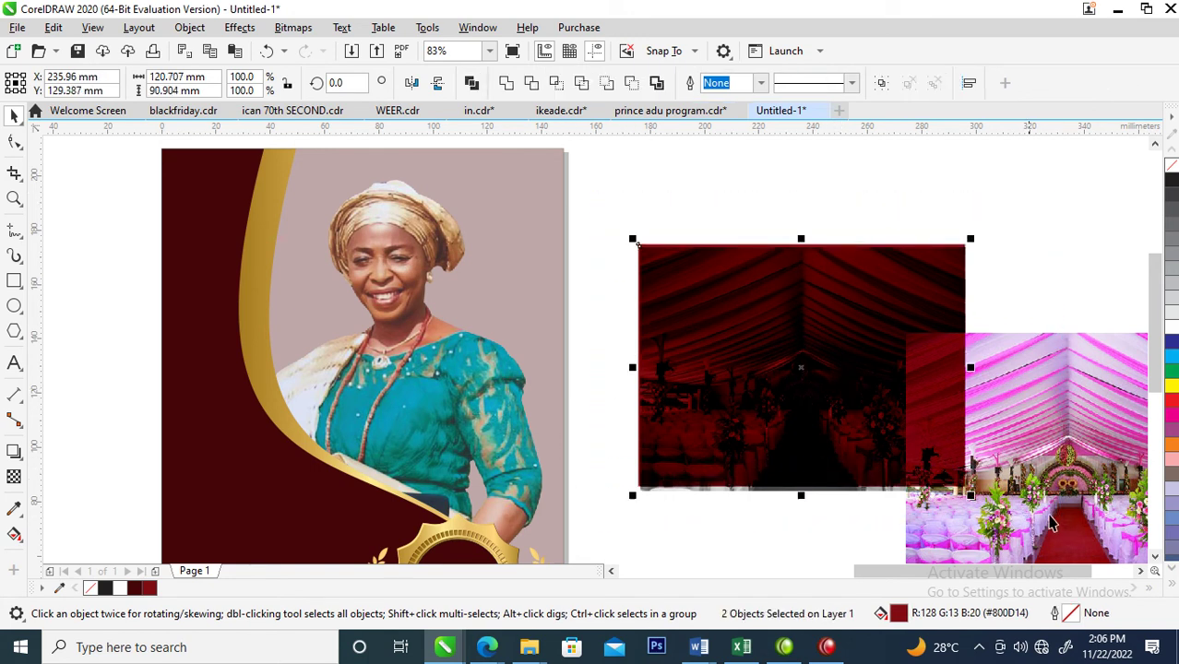
drag(808, 411, 712, 363)
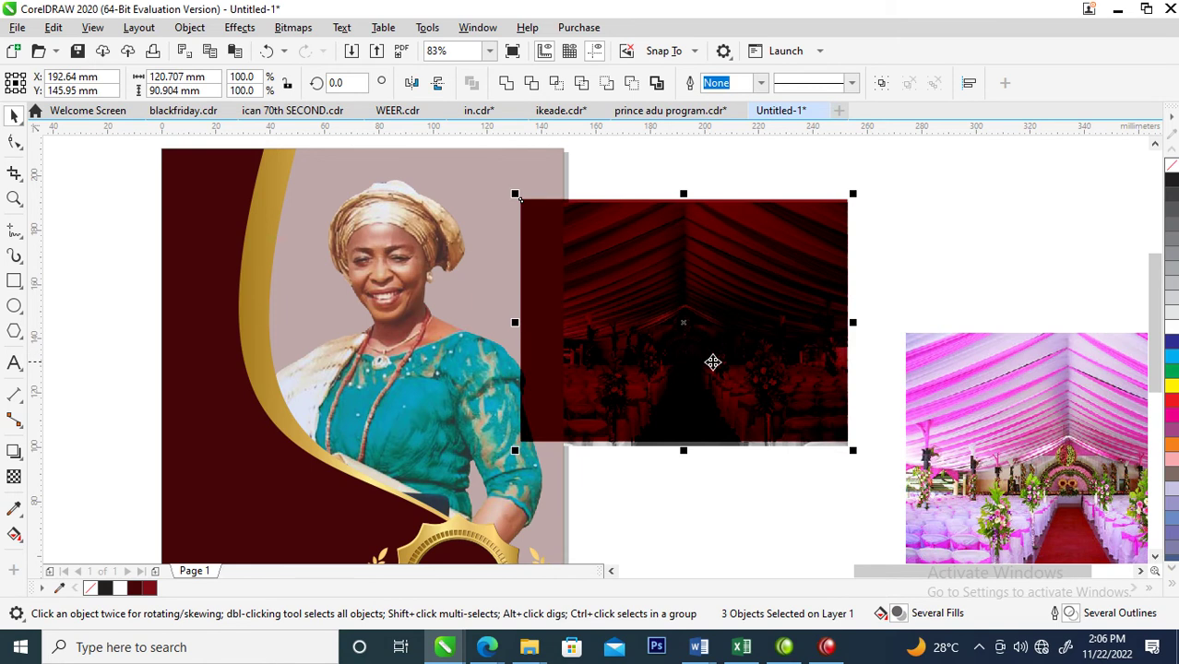
click(293, 27)
click(334, 51)
click(616, 418)
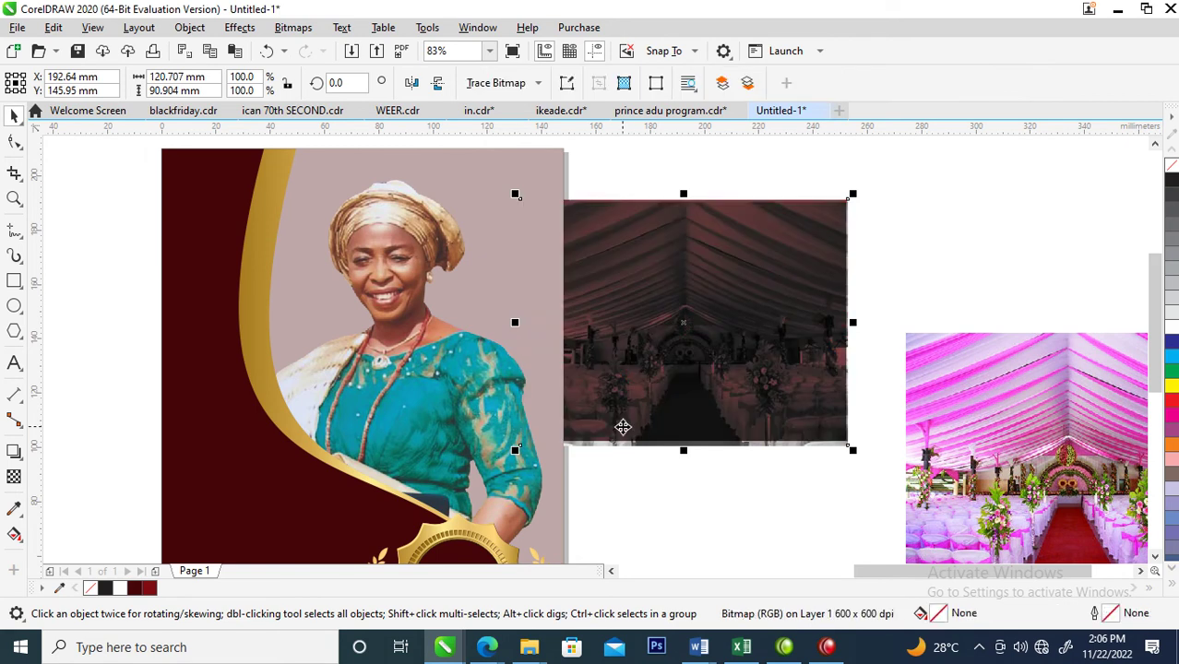
Step: Darken the merged hall bitmap with Tone Curve, resetting the RGB curve and pulling midtone points down, one to about X 153, Y 114
drag(717, 275, 755, 259)
click(240, 28)
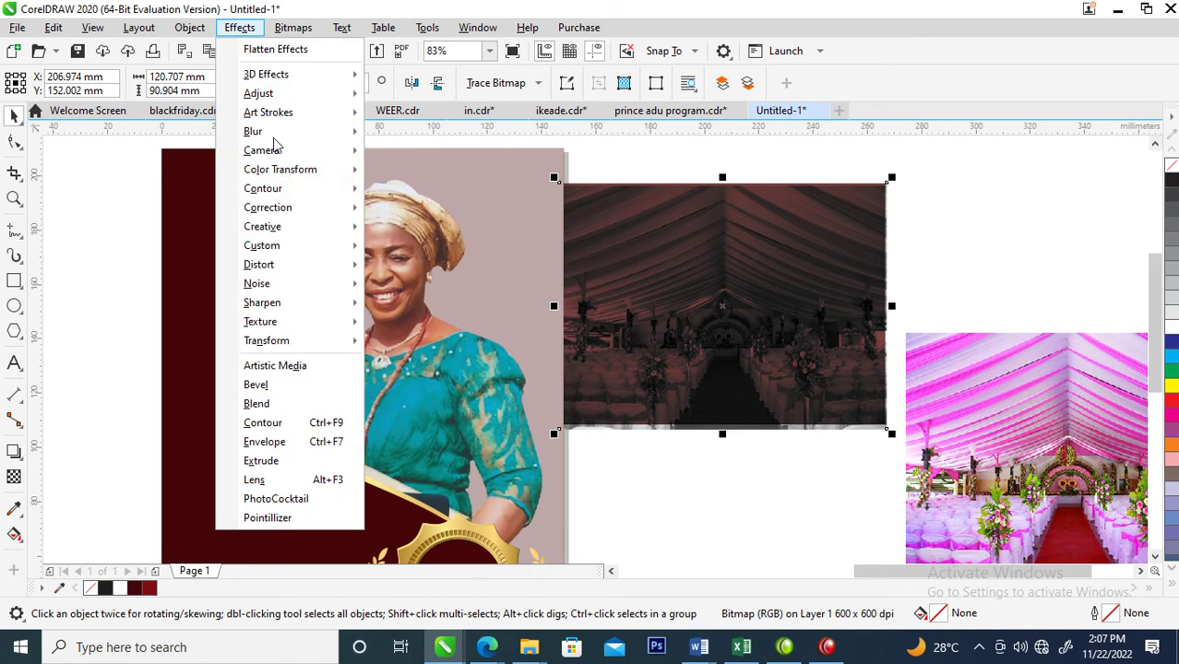
mouse_move(262, 100)
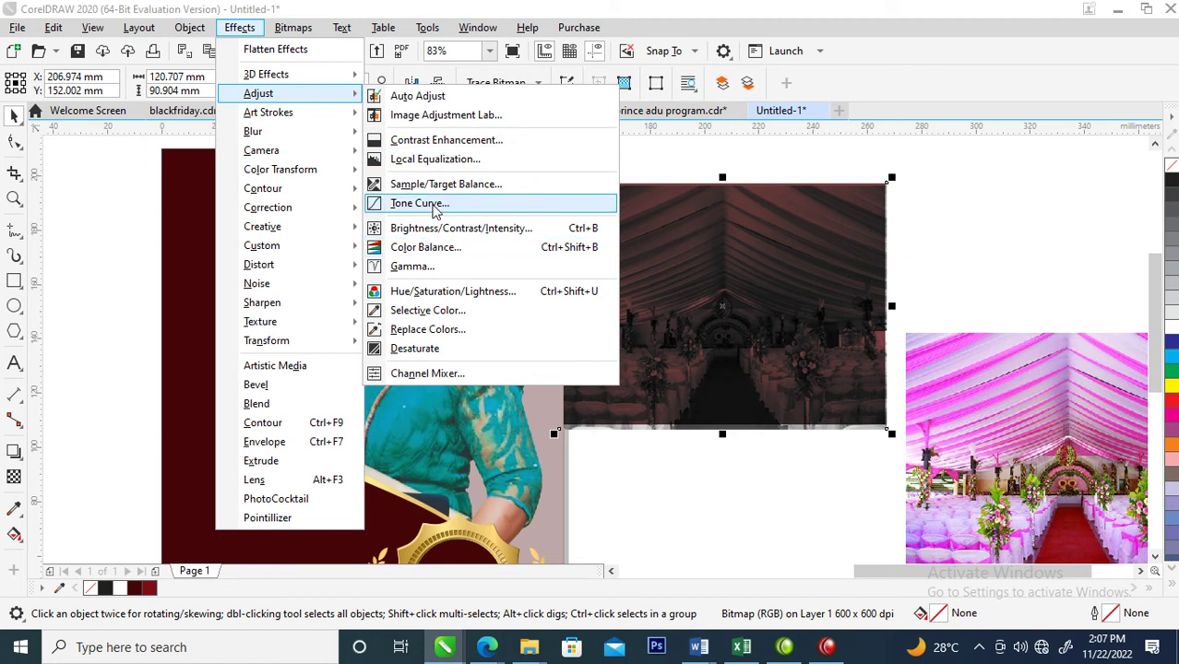
click(433, 204)
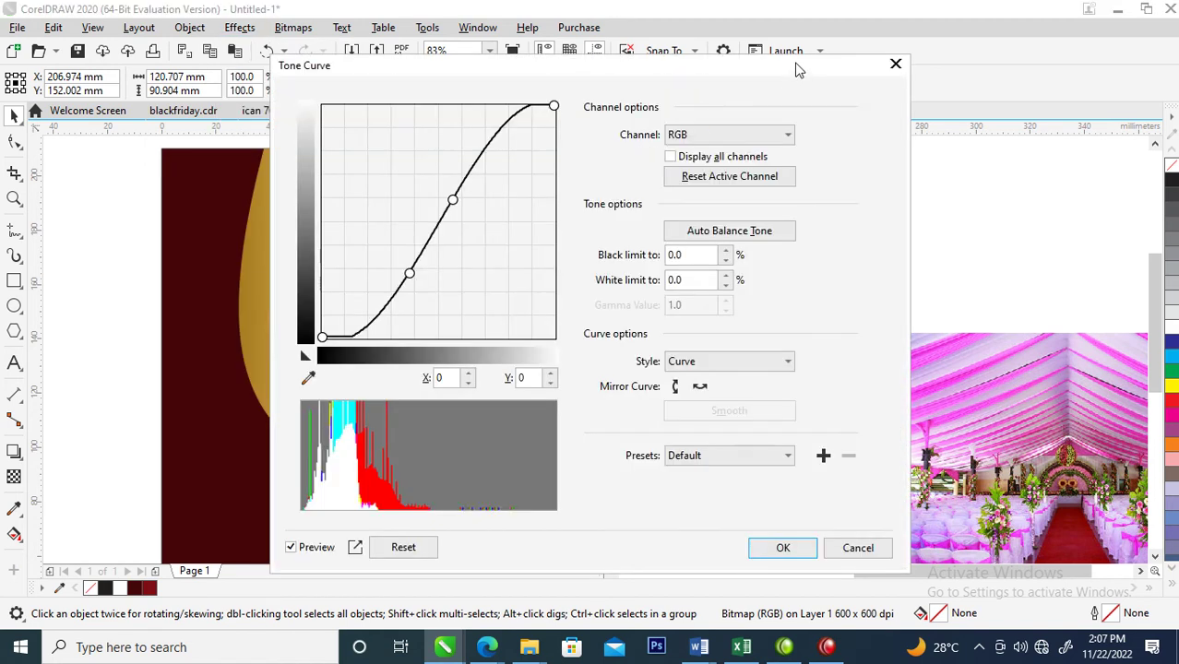
drag(799, 71, 437, 68)
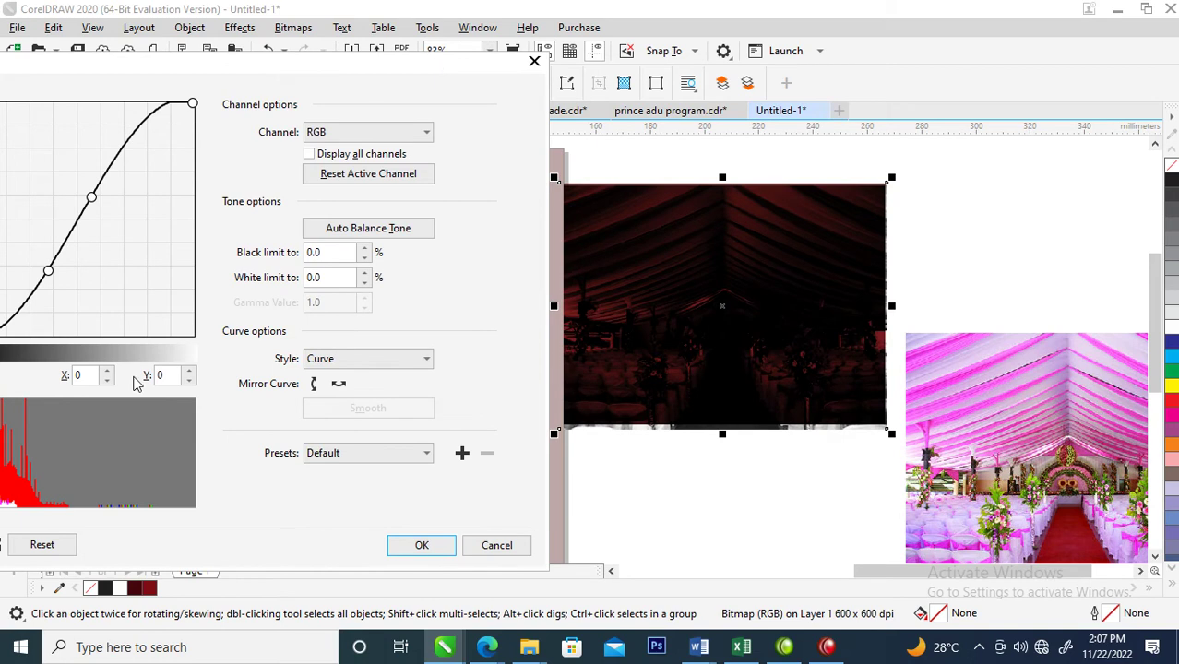
click(42, 544)
drag(74, 230, 100, 234)
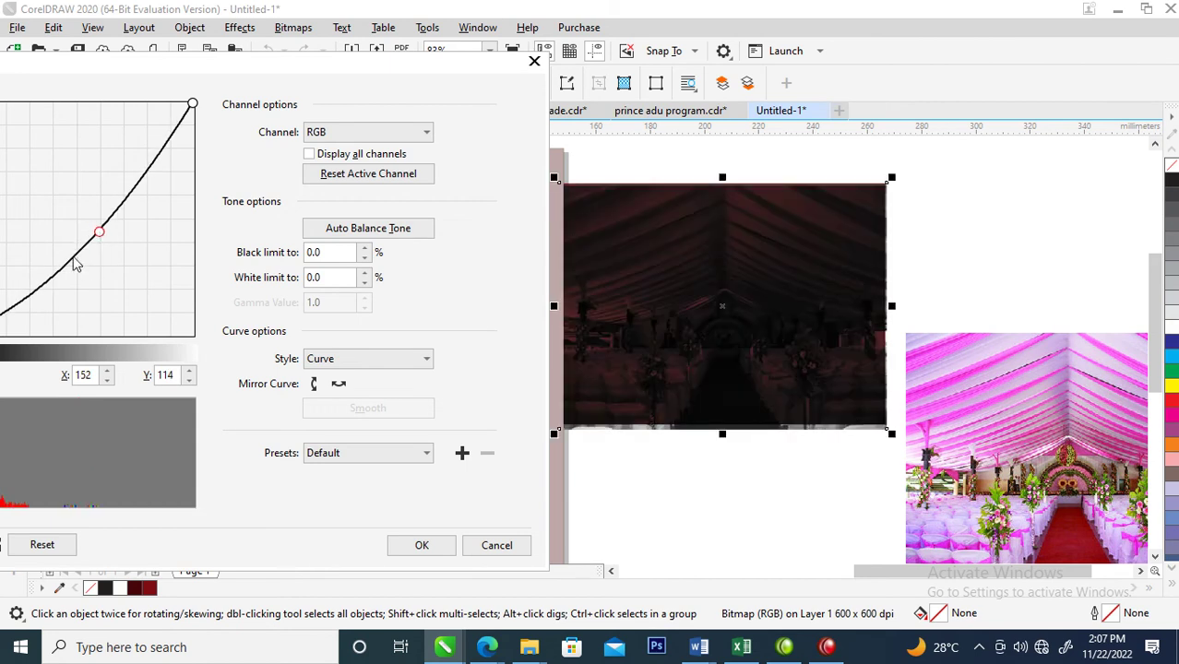
drag(74, 266, 79, 268)
click(99, 232)
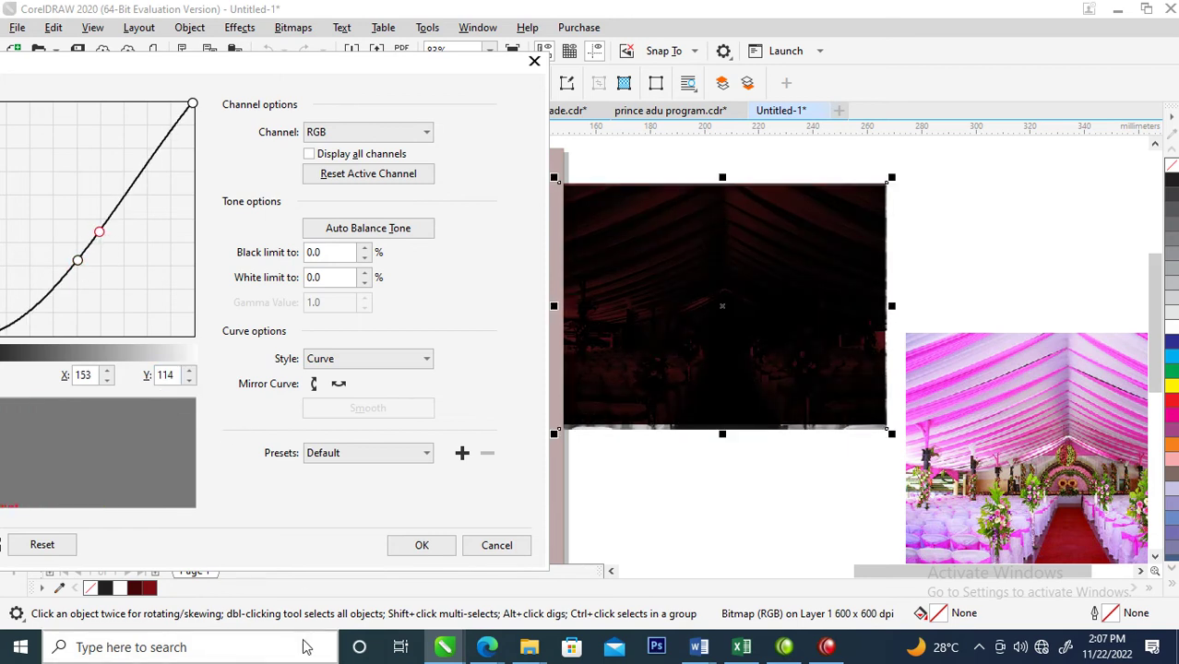
click(422, 545)
Step: Move the hall bitmap over the cover's maroon area and fade it out downwards with a vertical fountain transparency
drag(743, 305, 313, 406)
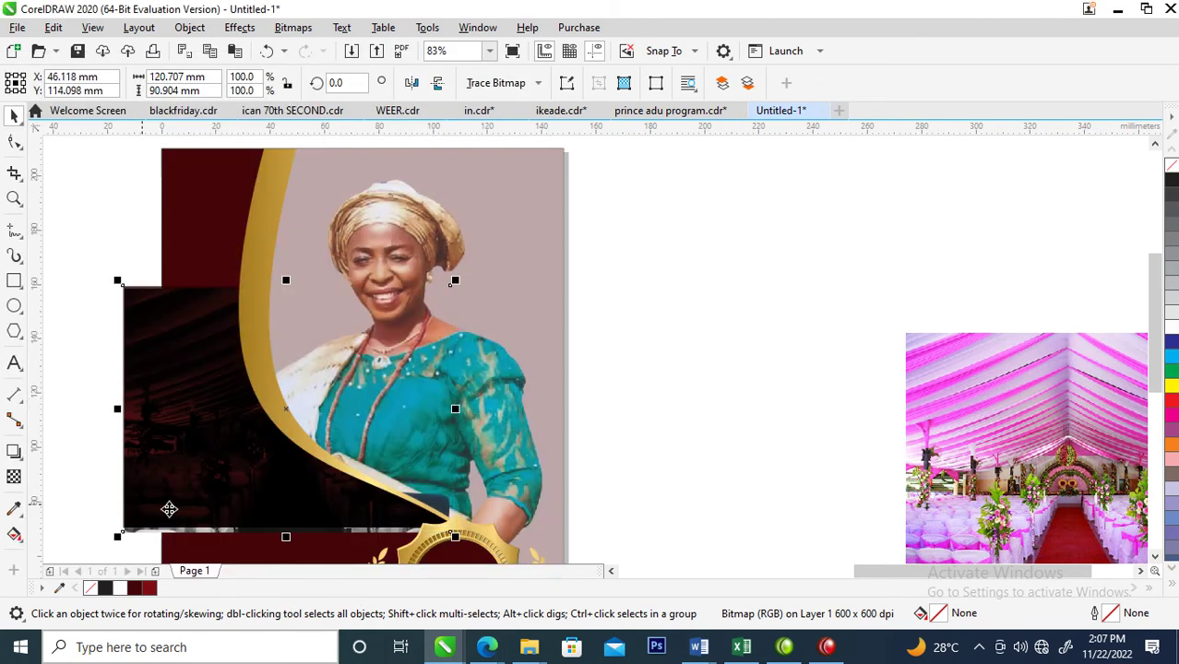
click(13, 477)
drag(260, 391, 260, 499)
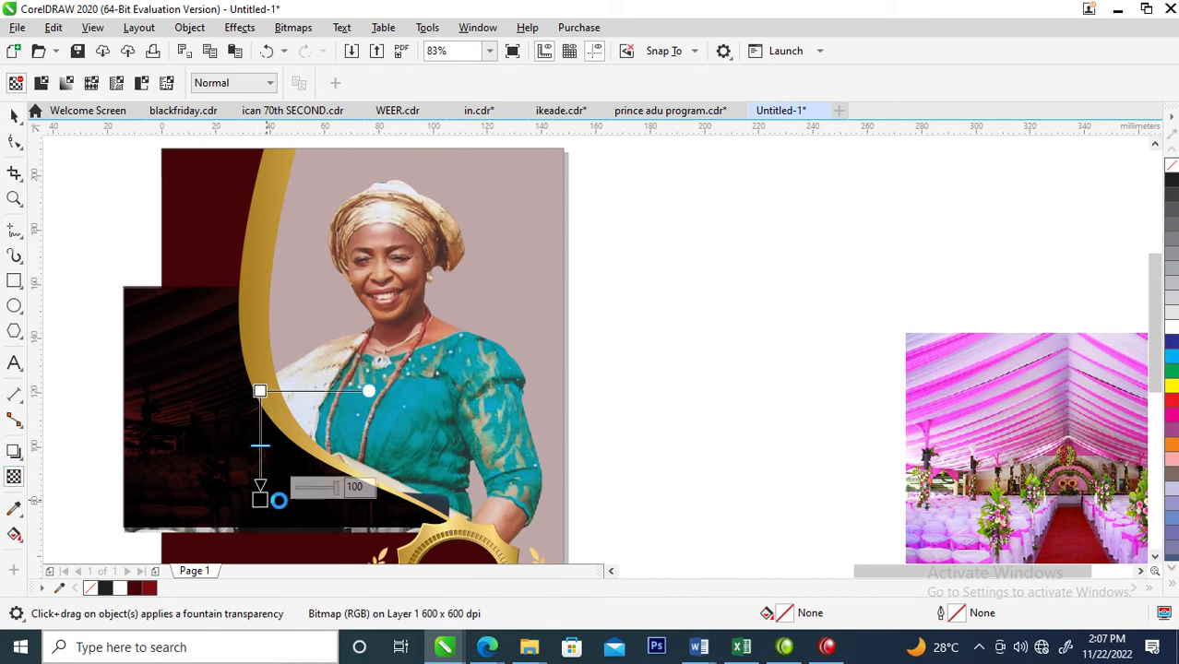
key(space)
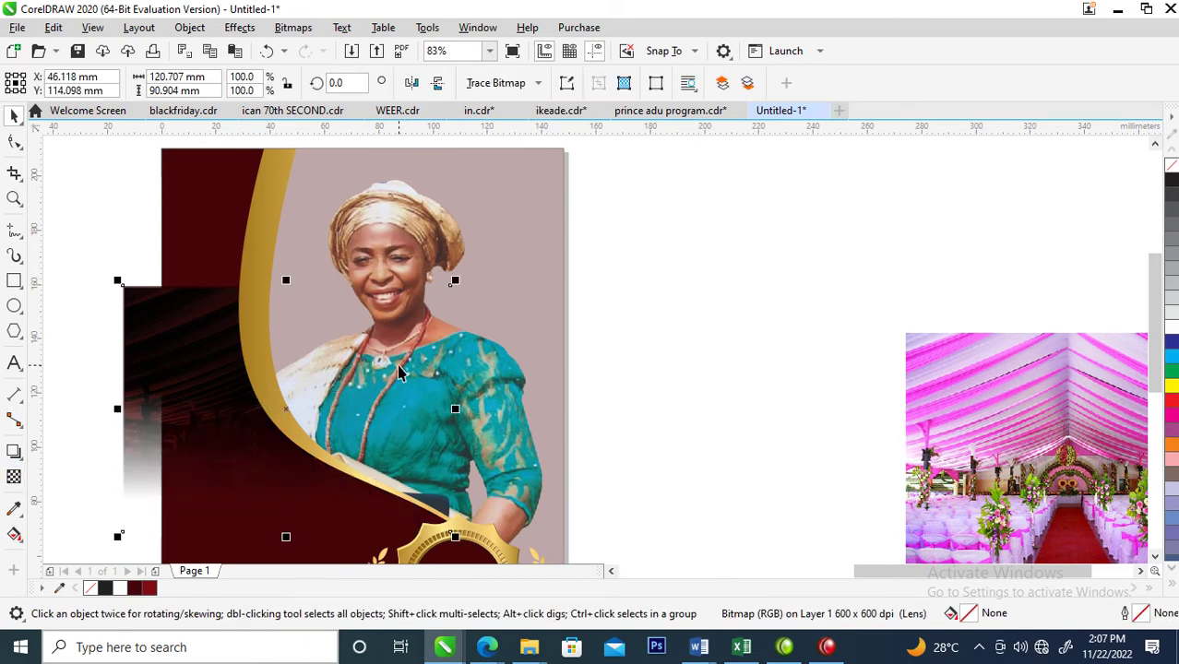
Step: Enlarge the faded hall bitmap to 294%, about 355 by 267 mm, and position it over the cover
scroll(401, 376, down, 2)
drag(426, 320, 568, 182)
drag(330, 385, 351, 424)
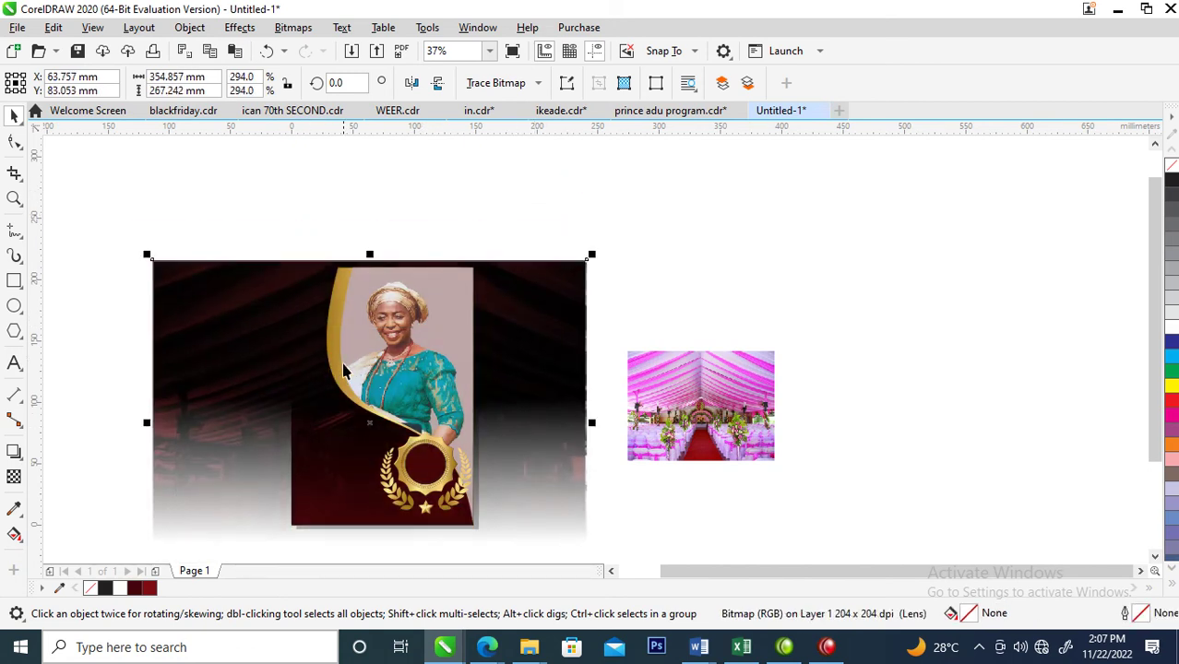
Step: PowerClip the enlarged hall bitmap inside the cover's maroon background and shift it upwards within the frame to fill the shape
drag(311, 363, 307, 433)
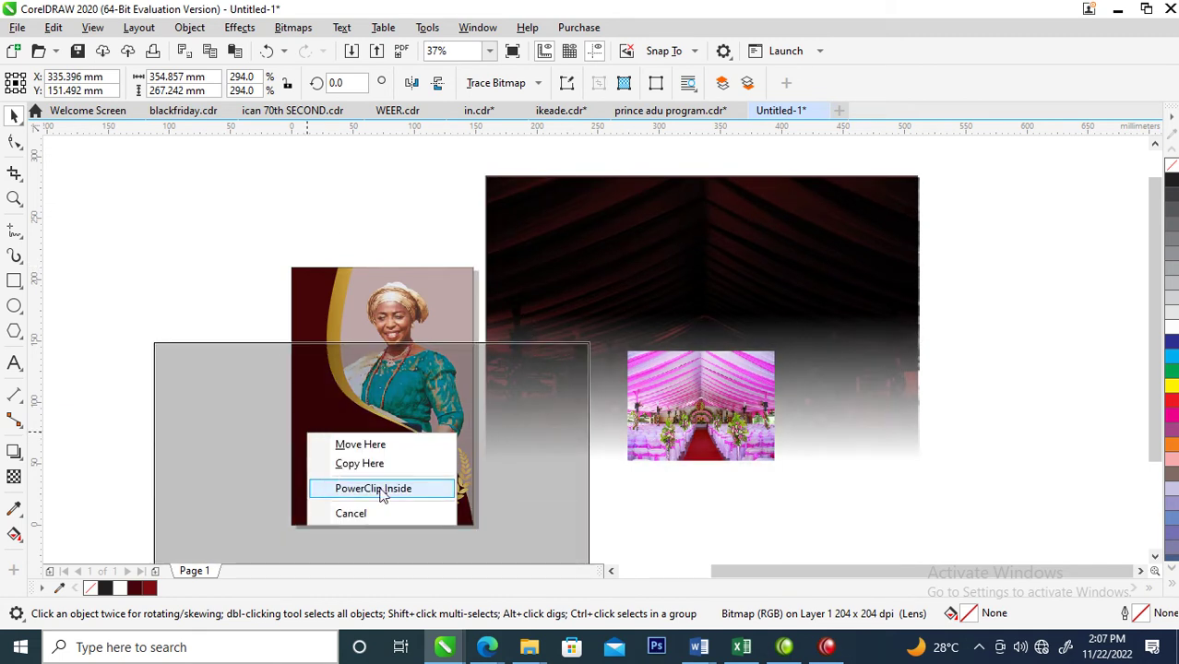
click(372, 489)
drag(327, 465, 338, 388)
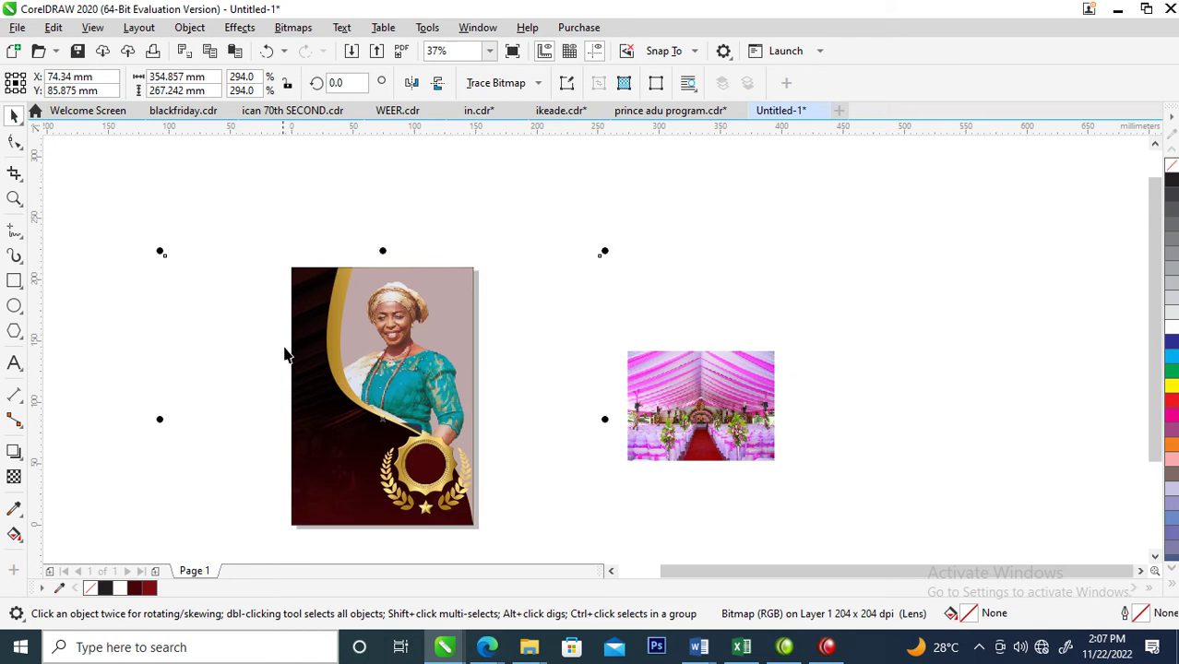
key(z)
drag(216, 210, 868, 525)
key(Escape)
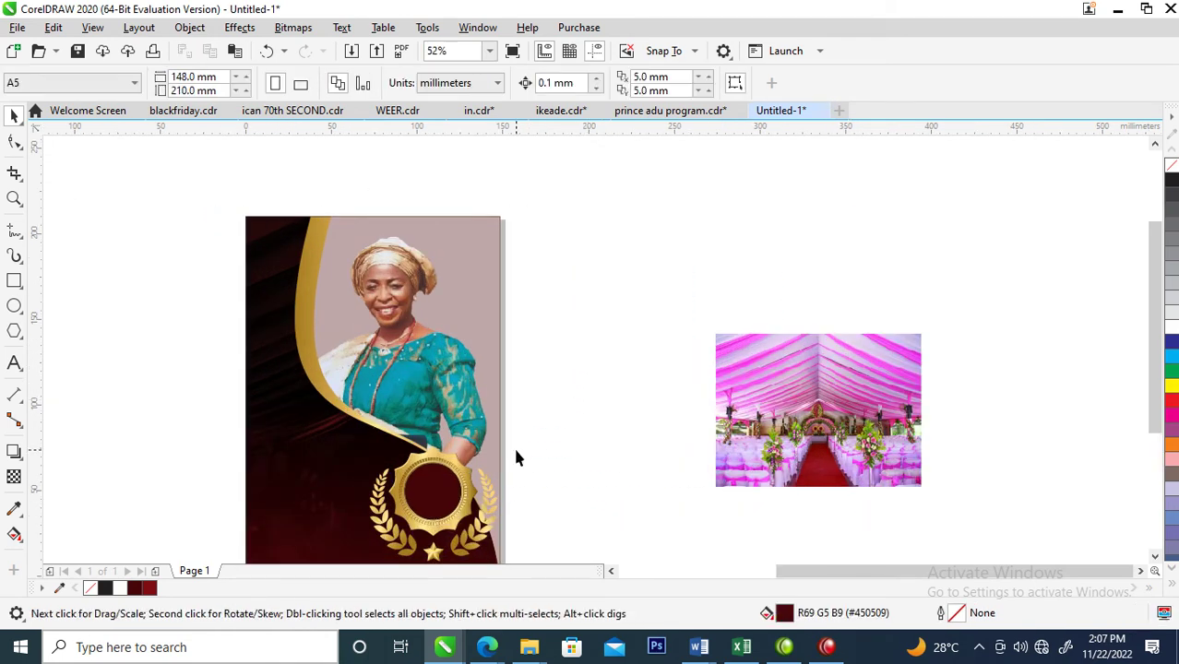
Step: Place the three-line name, date and age text on the maroon area below the gold band and fill it white
scroll(429, 455, down, 2)
drag(175, 272, 460, 456)
drag(607, 509, 611, 370)
drag(495, 321, 882, 461)
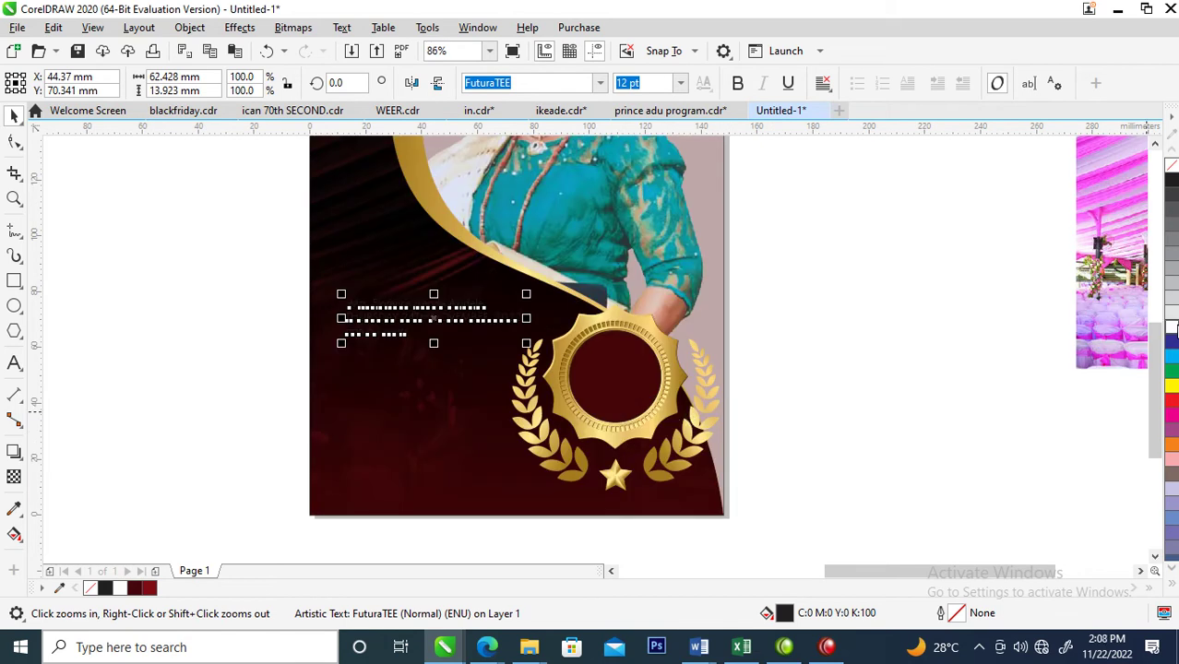
key(space)
Step: Shrink the gold badge to about 36 by 32 mm and place it at the lower end of the gold band
click(611, 406)
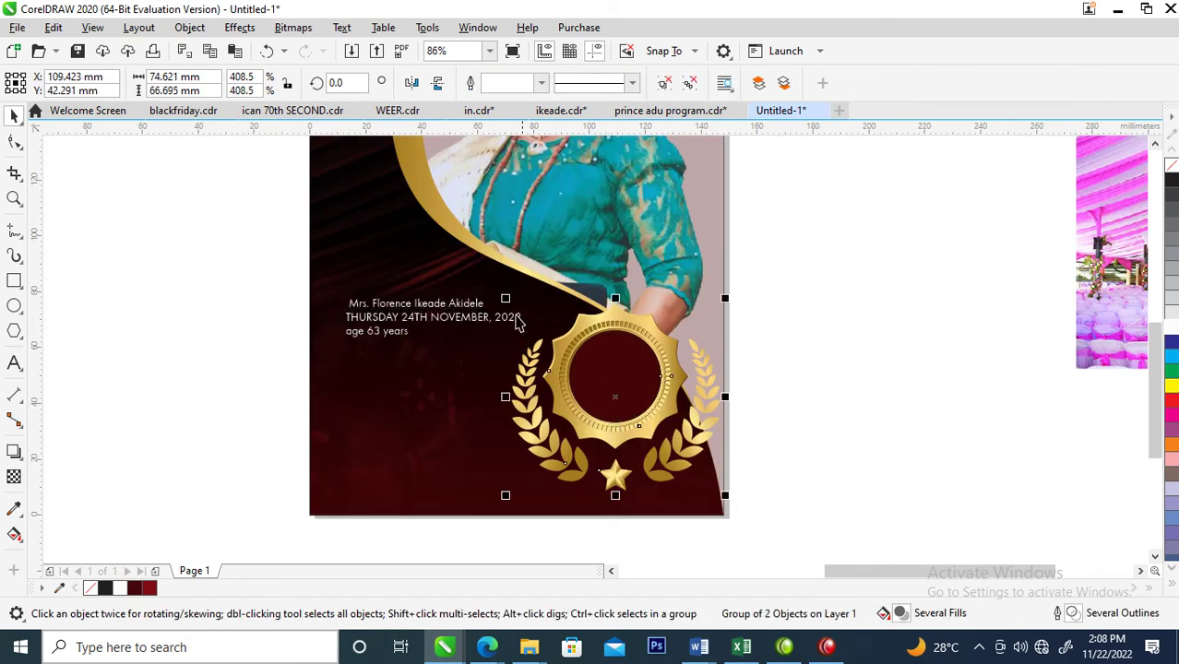
drag(510, 305, 620, 396)
drag(673, 429, 655, 383)
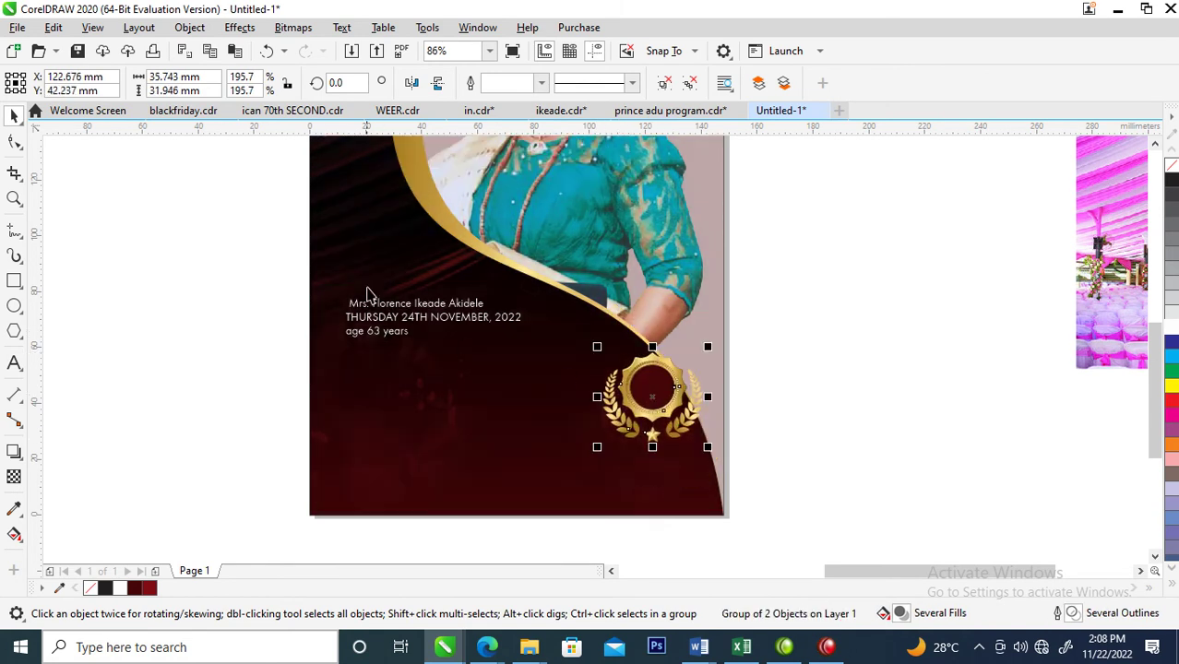
Step: Break the cover text apart into single lines and set the name line in Trajan Pro
key(z)
drag(237, 221, 835, 456)
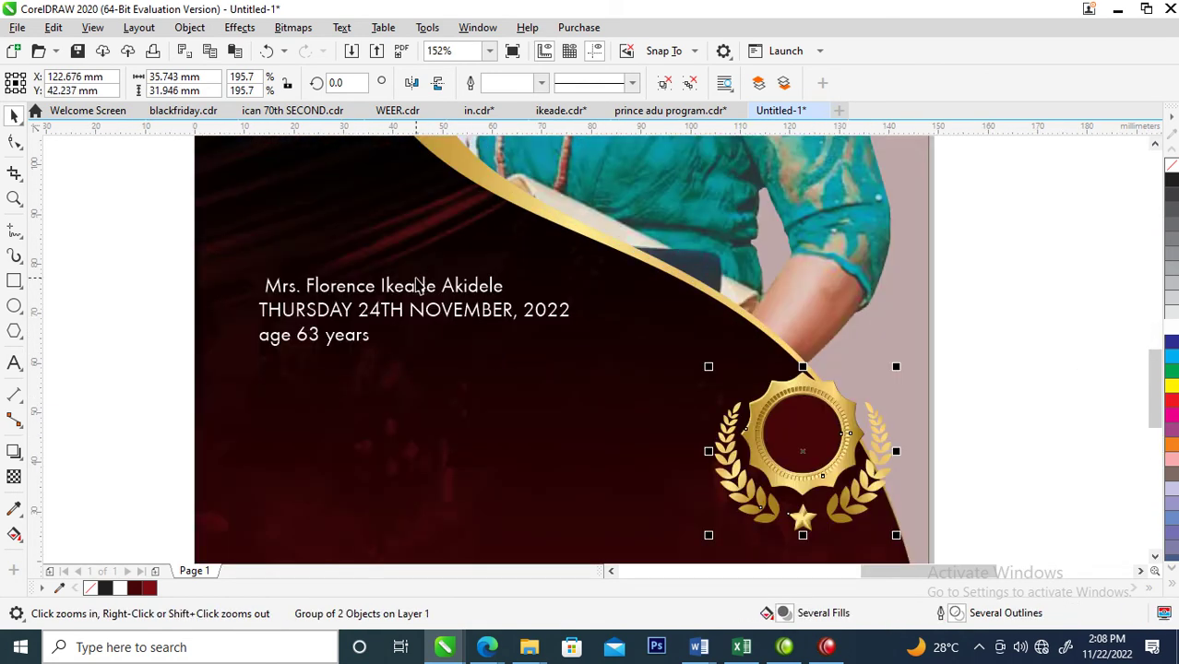
key(space)
click(415, 290)
click(414, 286)
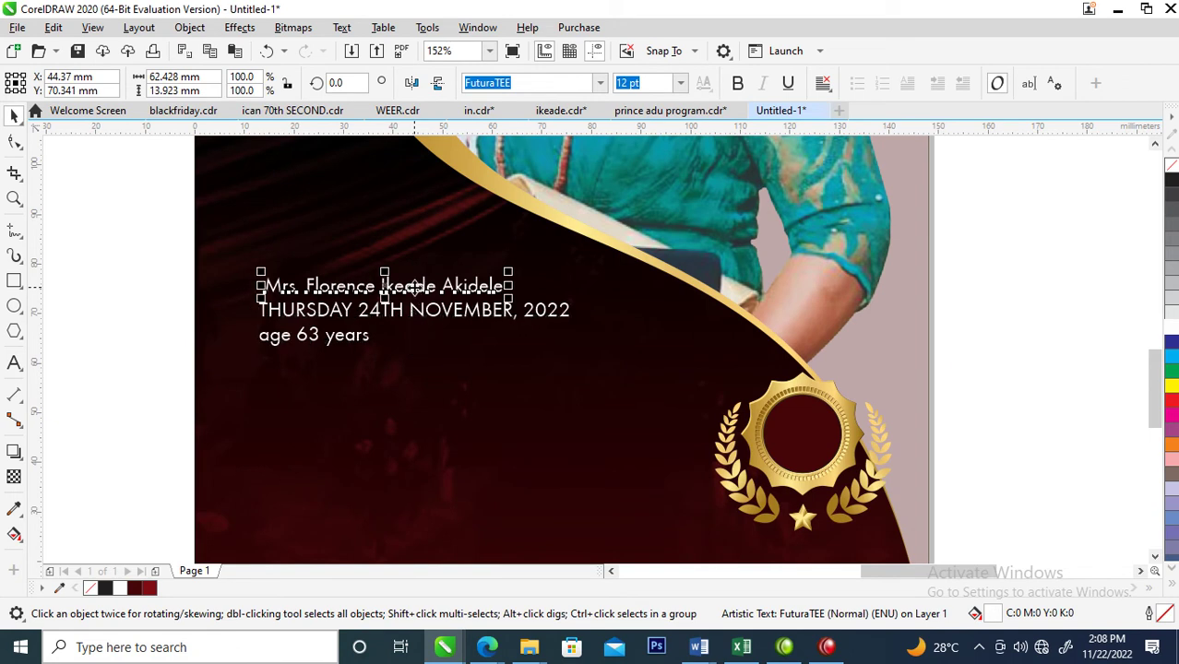
click(600, 83)
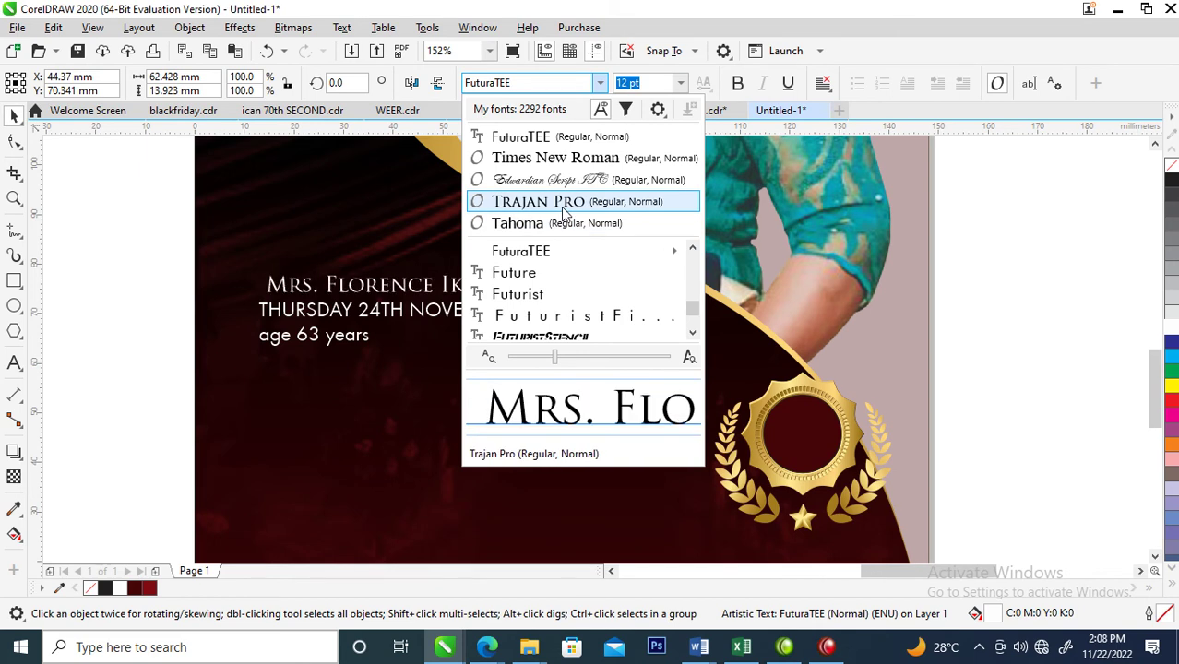
click(565, 203)
Step: Set the date and age lines in Trajan Pro and move them down towards the cover's lower edge
click(450, 314)
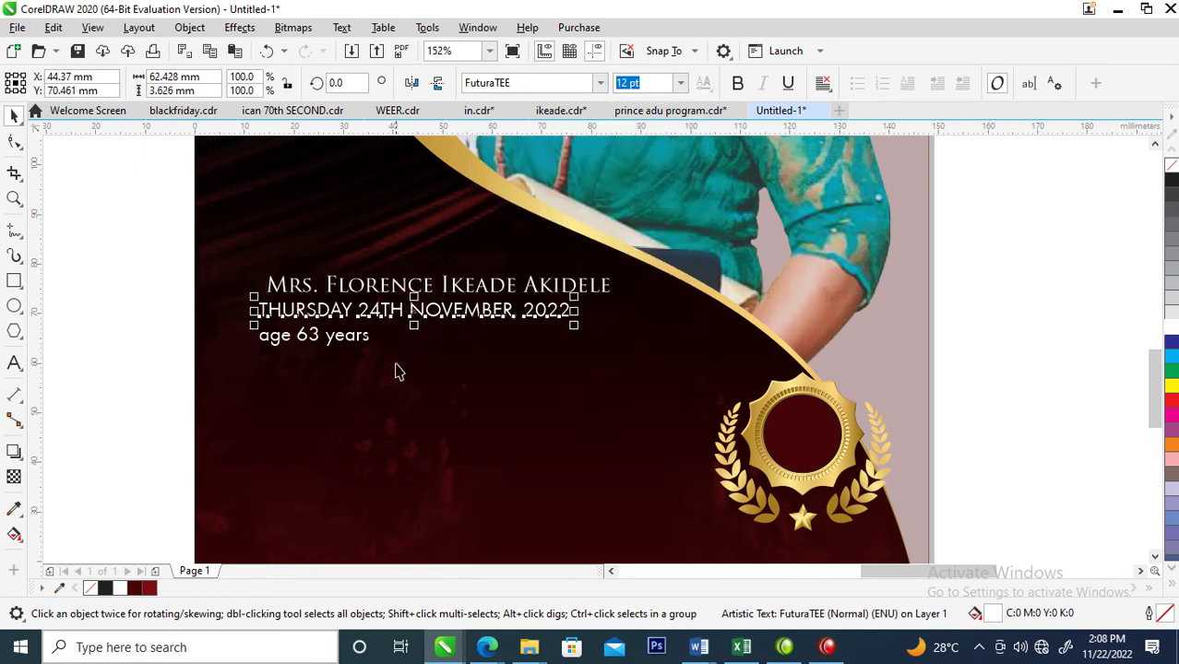
shift+click(340, 340)
click(591, 83)
click(600, 83)
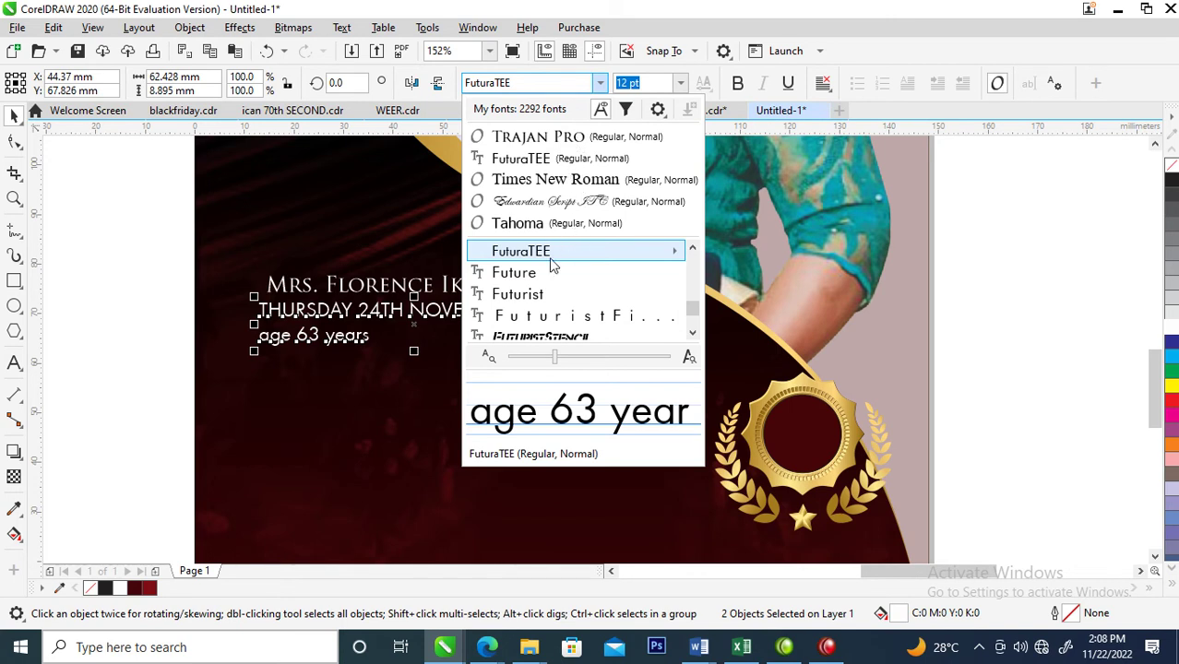
click(552, 144)
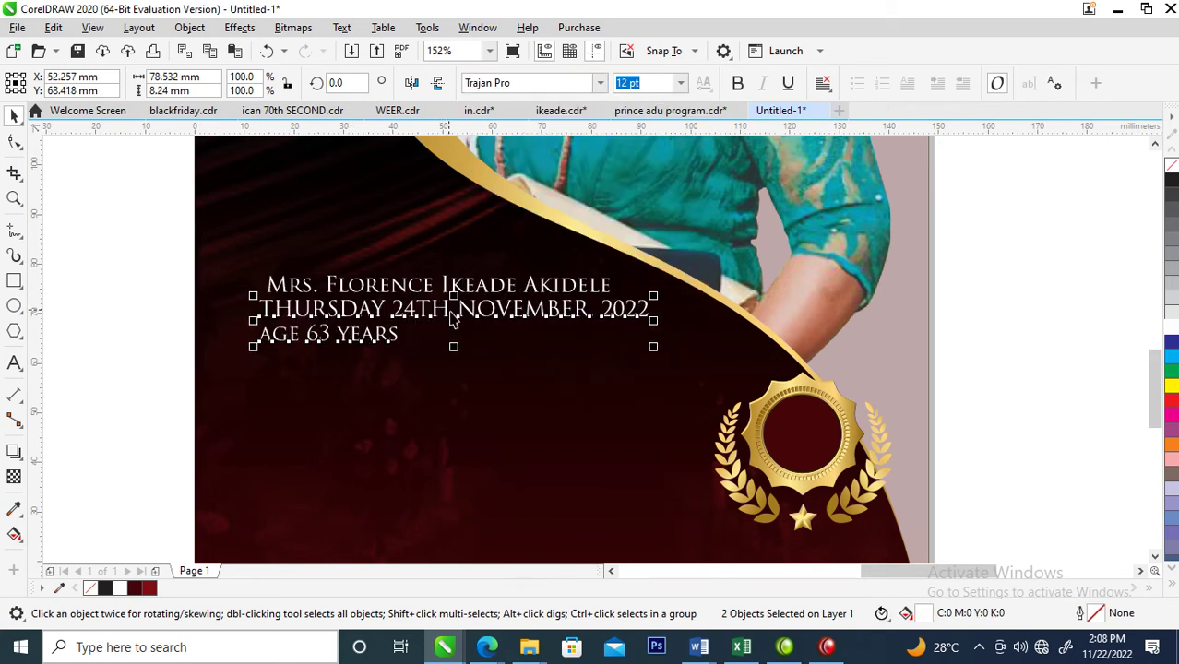
drag(468, 307, 483, 511)
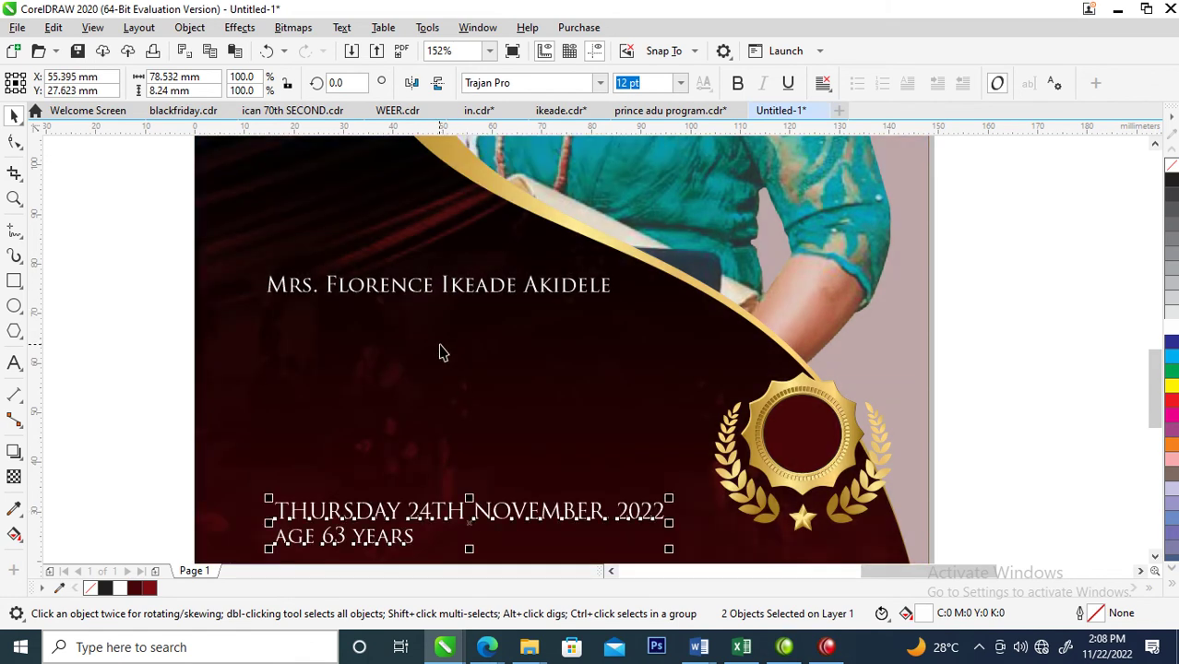
Step: Split the name text onto three lines: the title, the first name and the remaining names
double_click(329, 286)
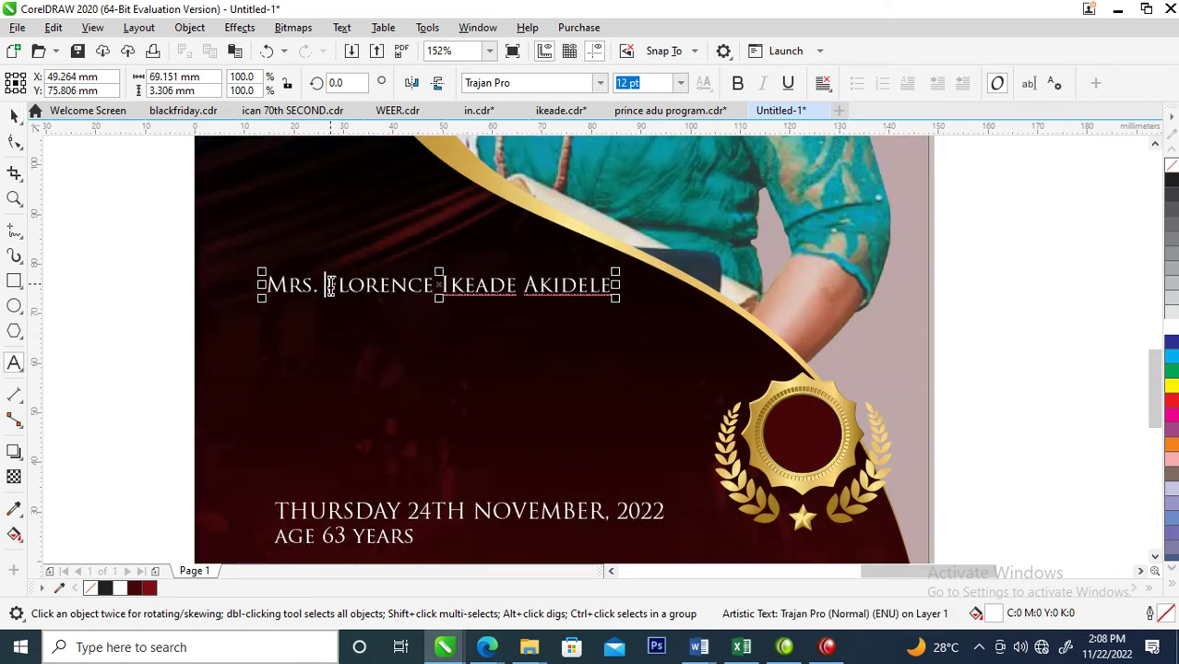
key(Return)
click(373, 311)
key(Return)
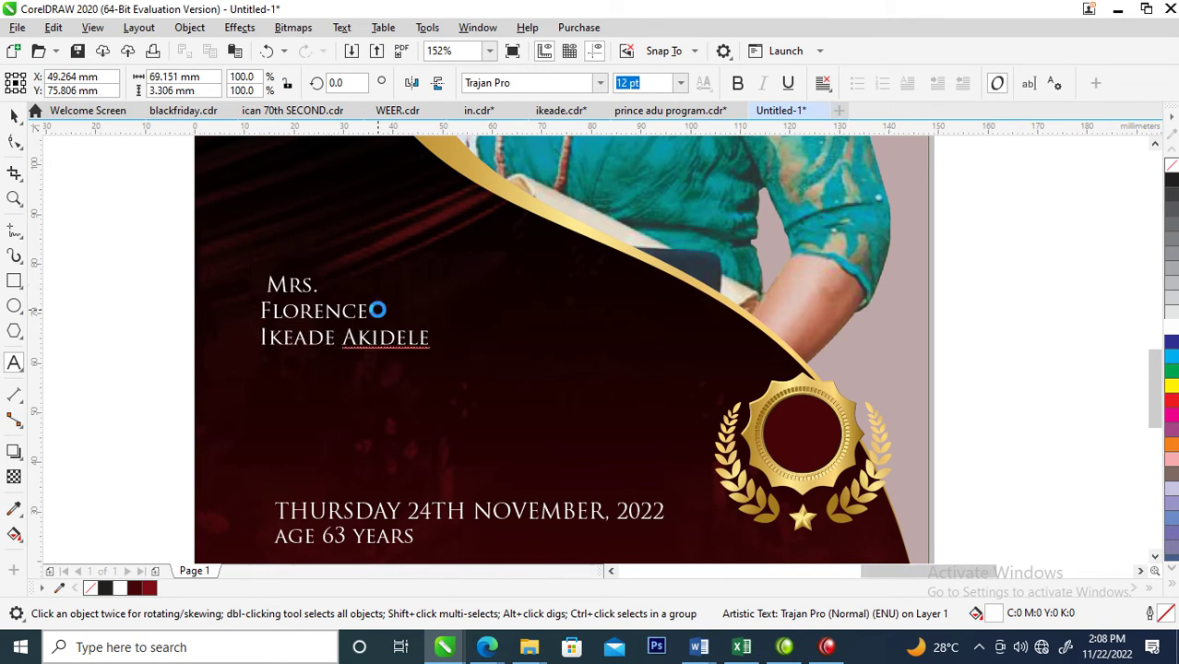
Step: Break the three-line name into separate text objects and move the last names down to just above the date
key(ctrl+space)
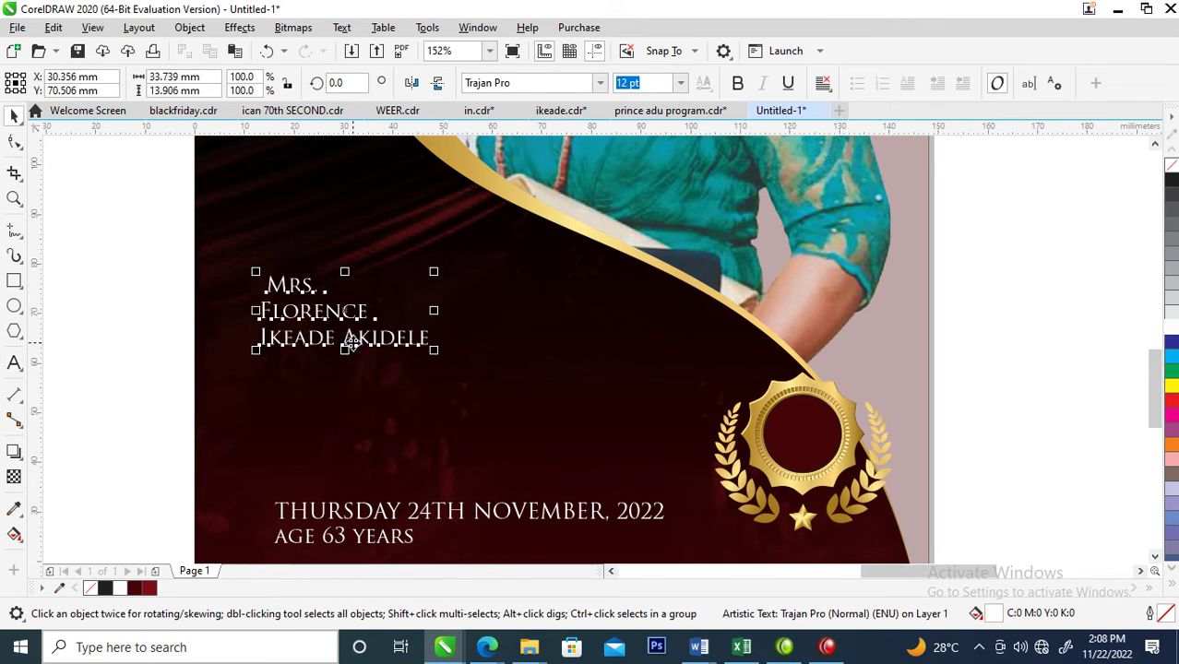
key(ctrl+k)
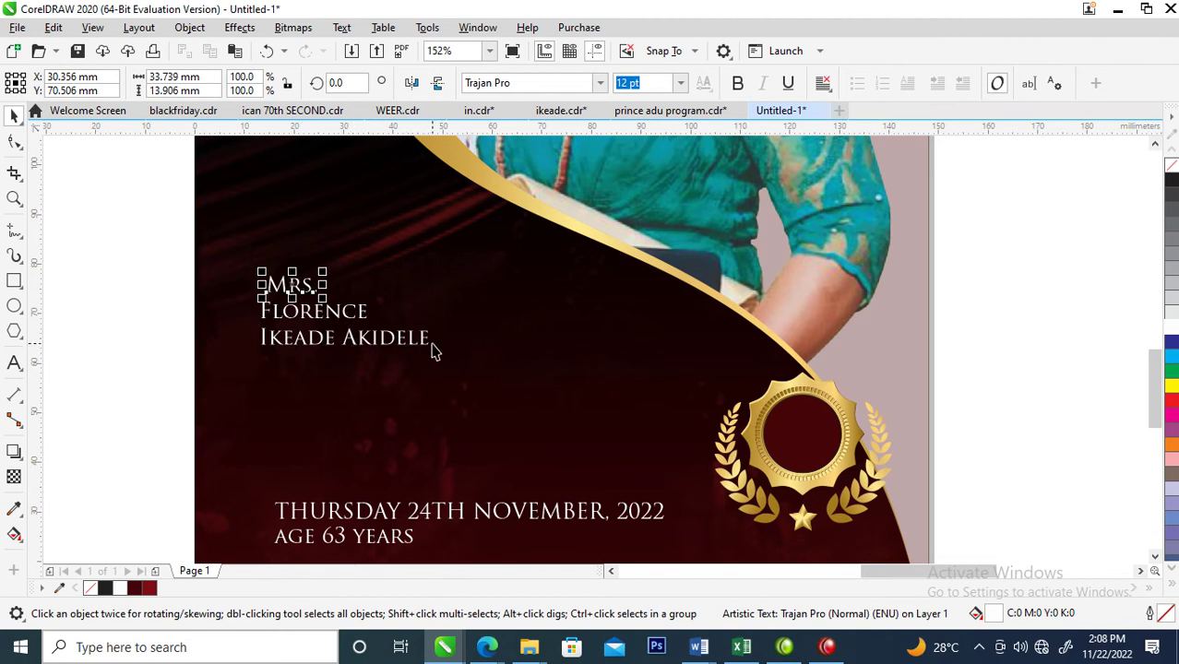
drag(427, 353, 440, 474)
Step: Set the first name in Edwardian Script ITC and enlarge it to about 100 pt between the title and the last names
click(365, 317)
click(599, 83)
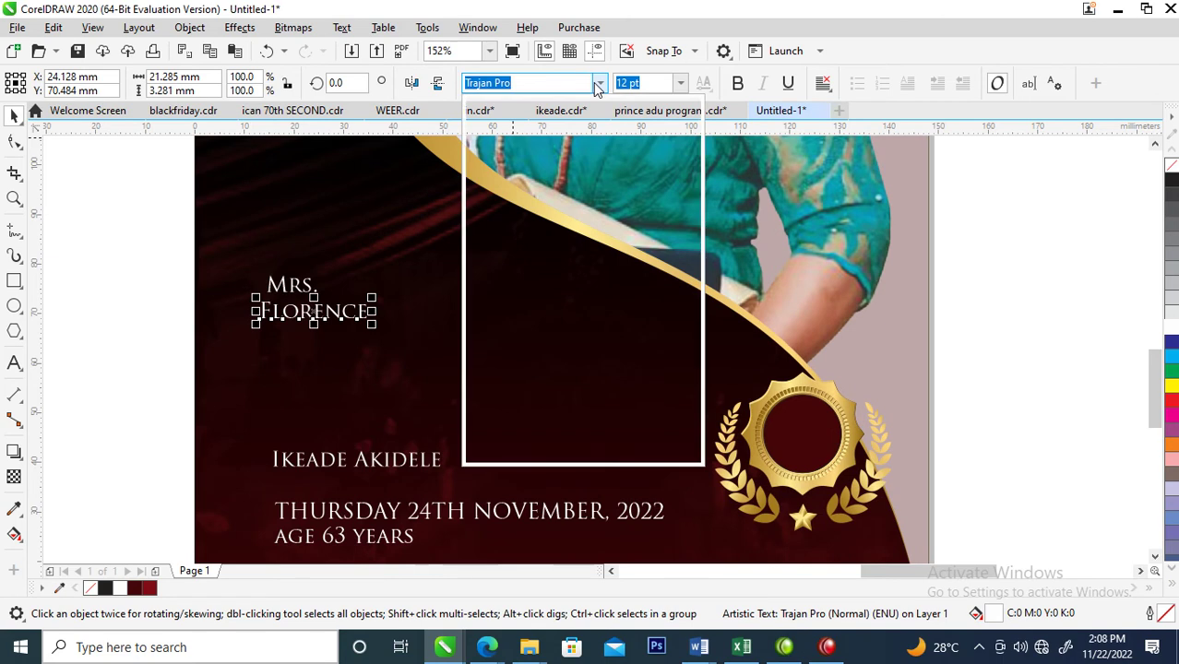
click(584, 203)
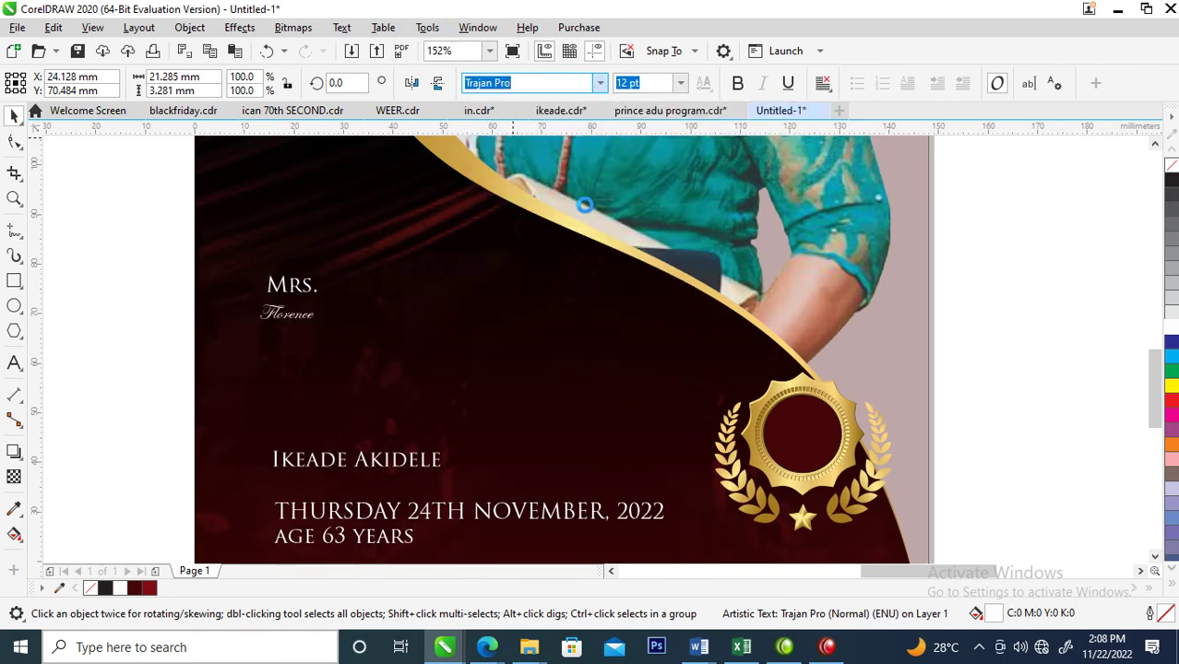
drag(318, 325, 649, 400)
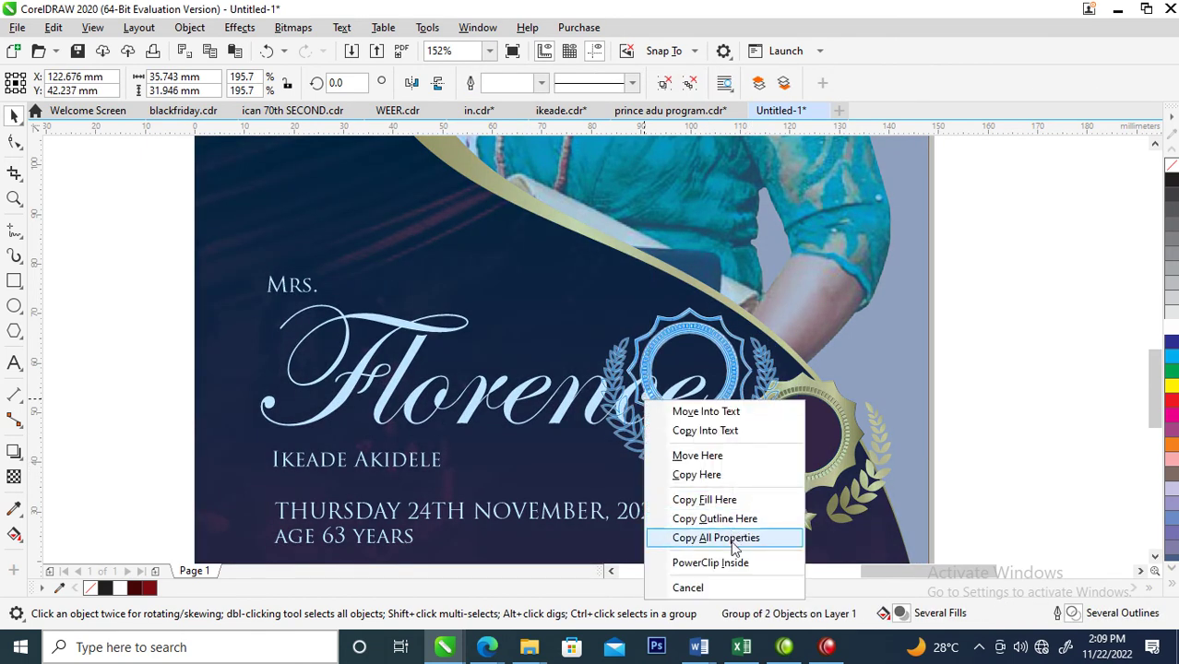
Step: Try the badge's gold properties on the script first name and restore its white fill
click(840, 400)
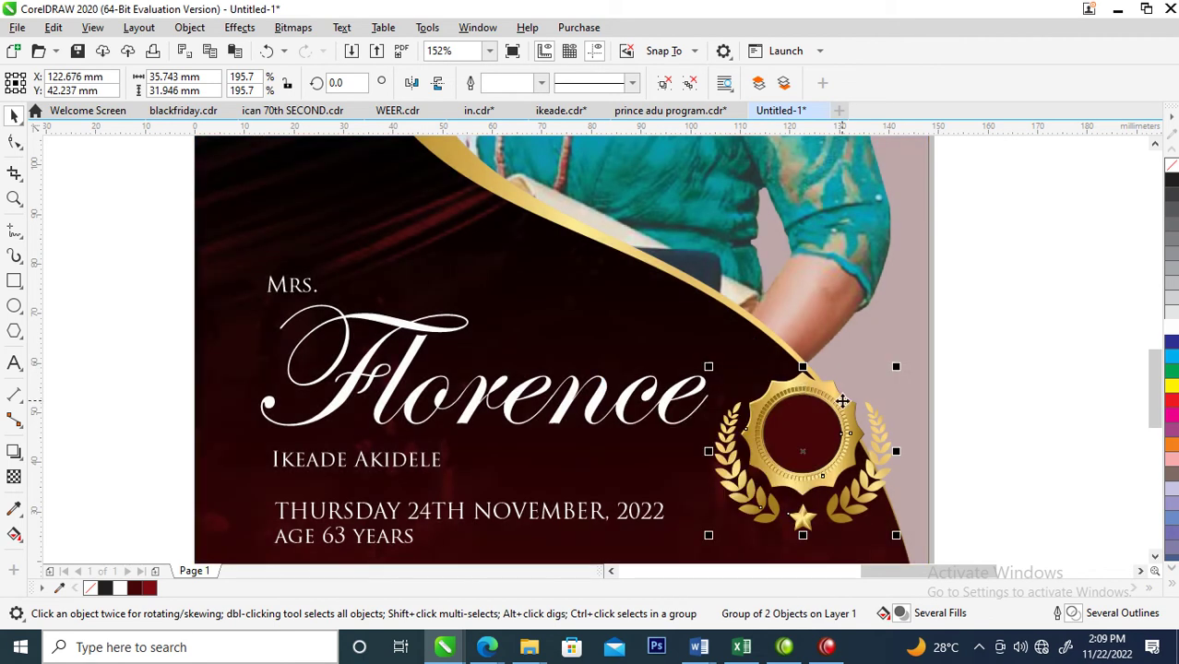
drag(843, 401, 648, 403)
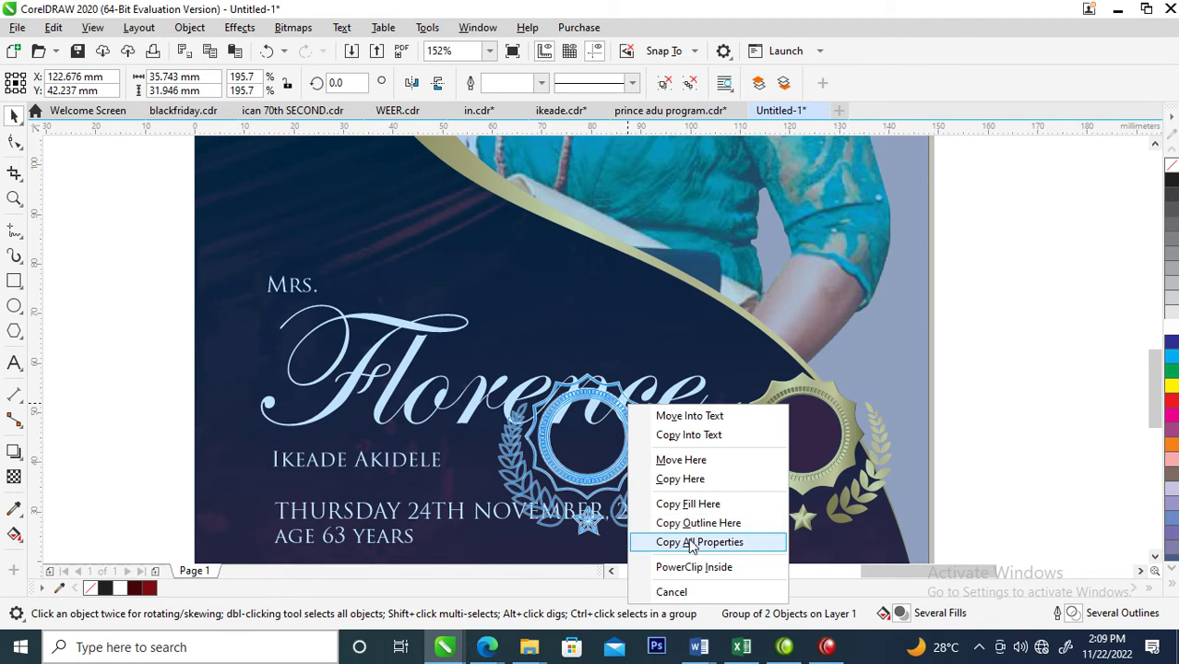
click(690, 540)
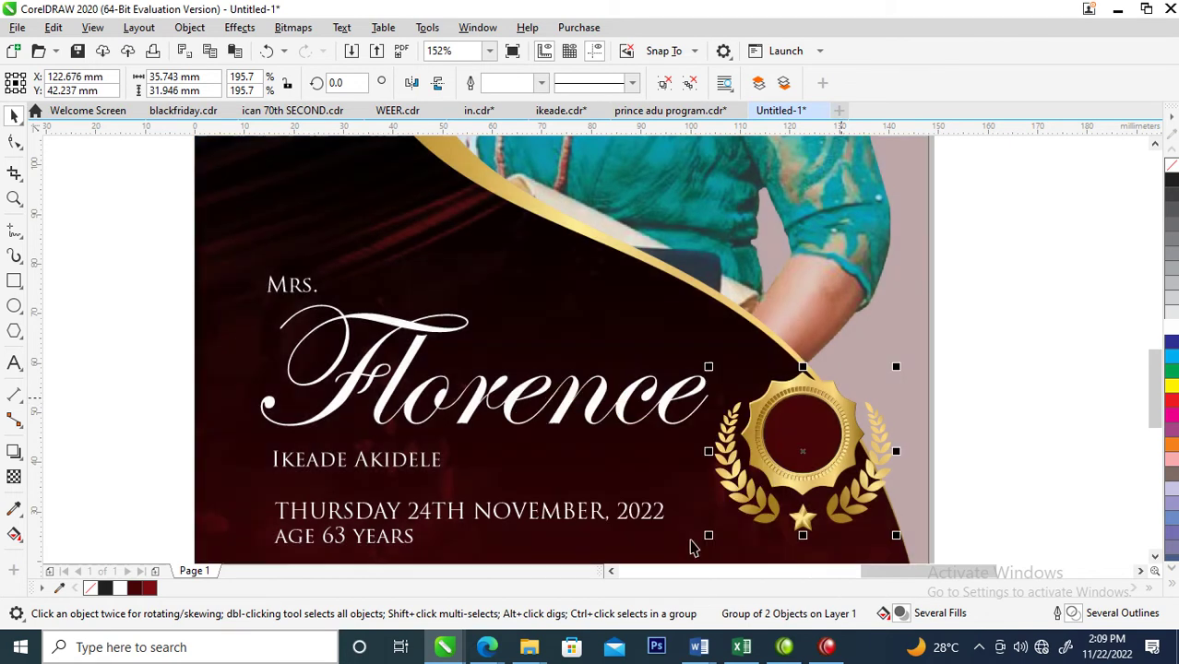
click(661, 398)
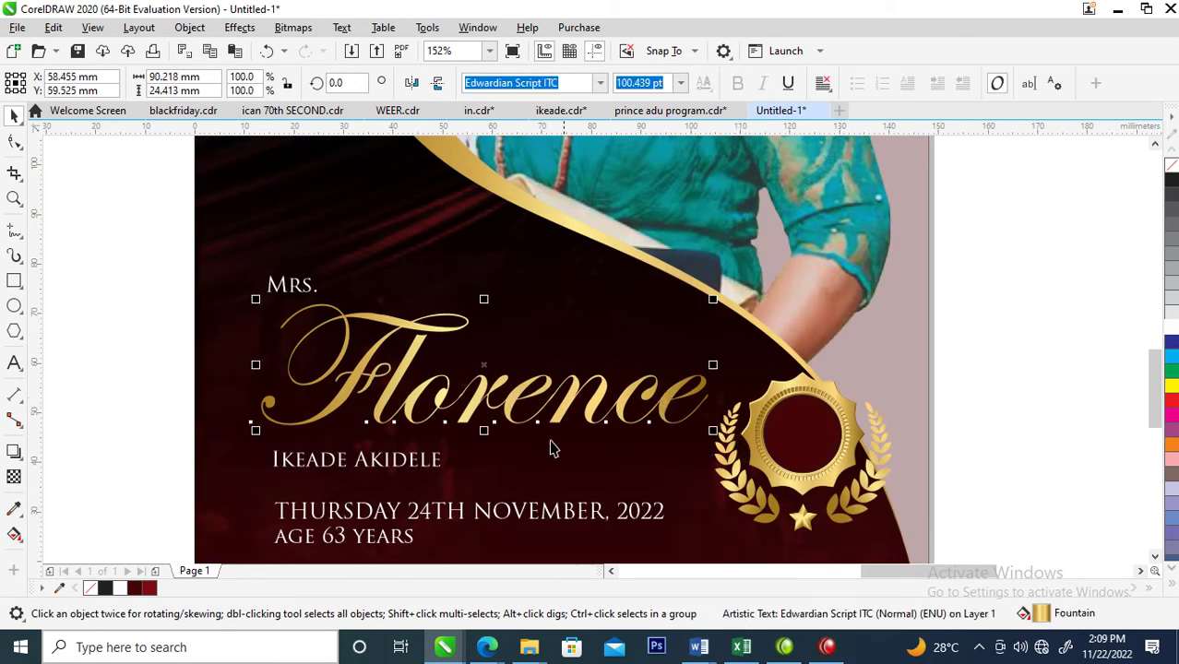
click(1172, 332)
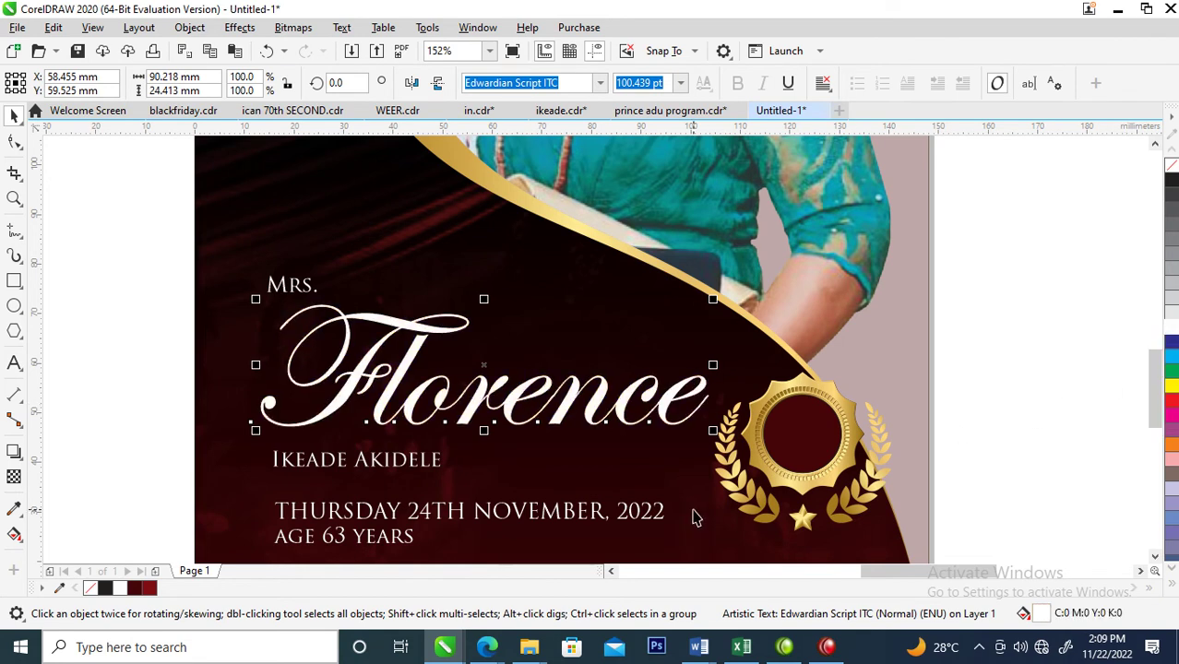
Step: Give the script first name a 3 pt outline placed behind the fill and scaled with the object
key(F12)
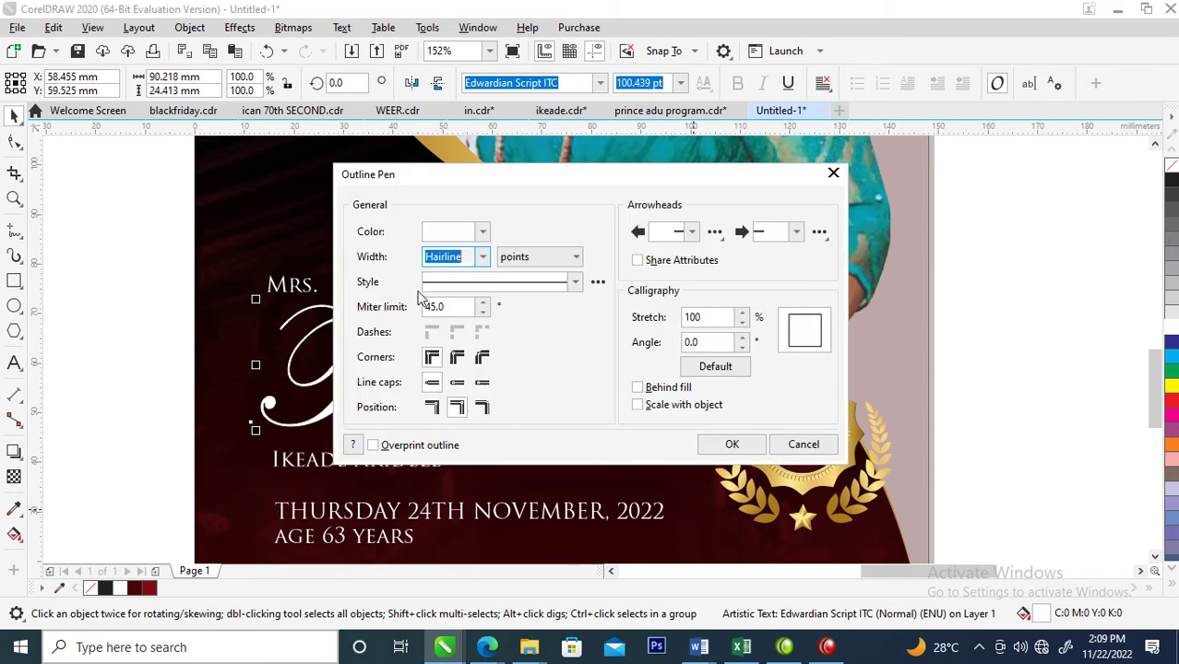
text(3)
click(636, 387)
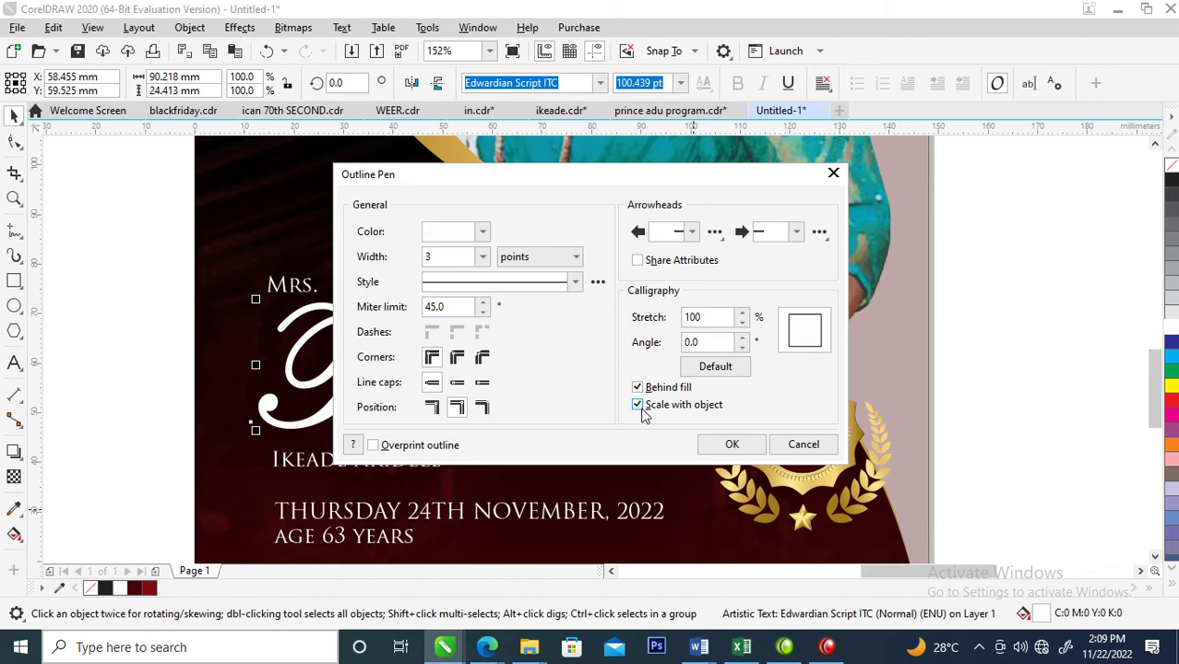
click(732, 444)
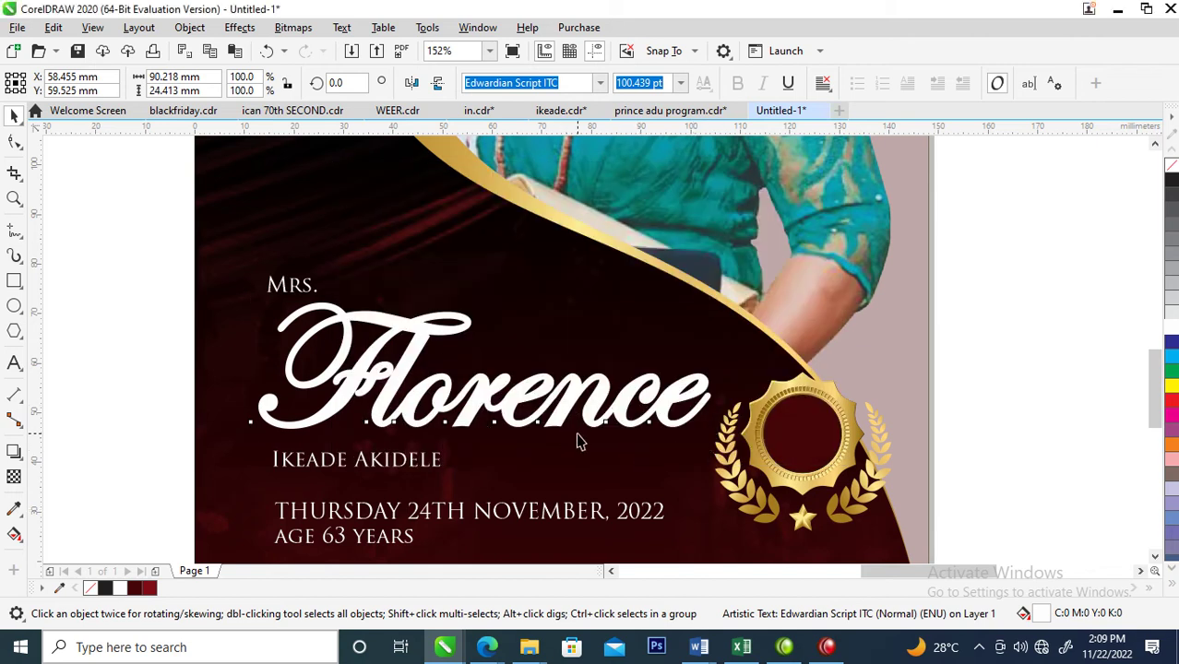
key(F12)
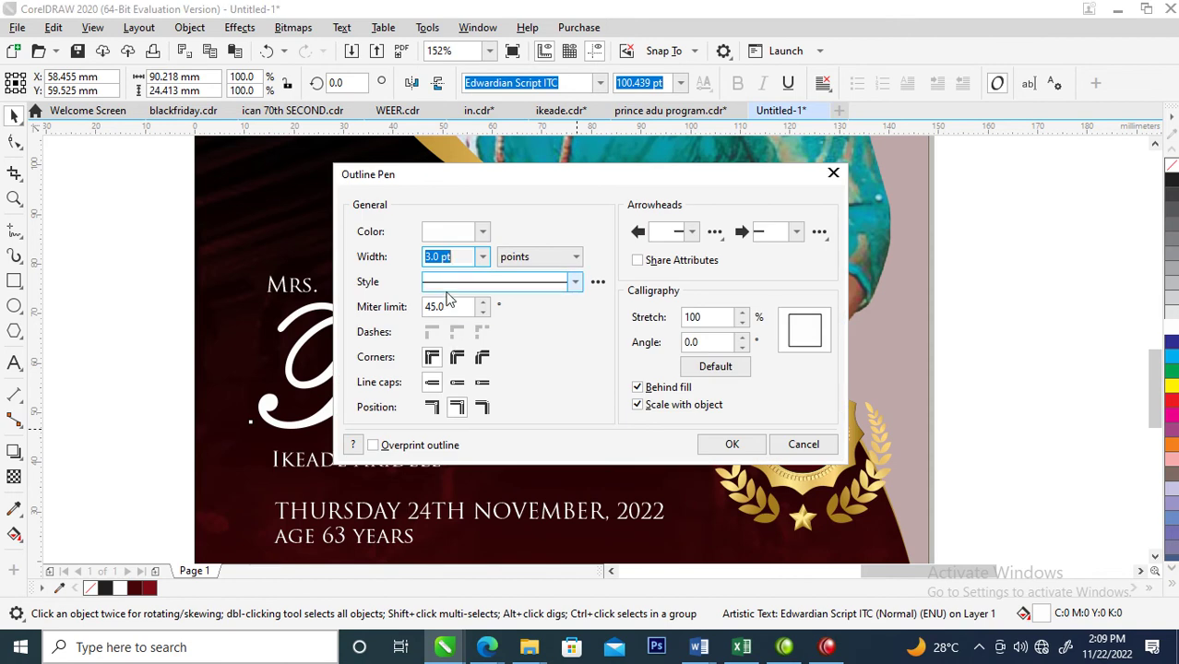
key(Escape)
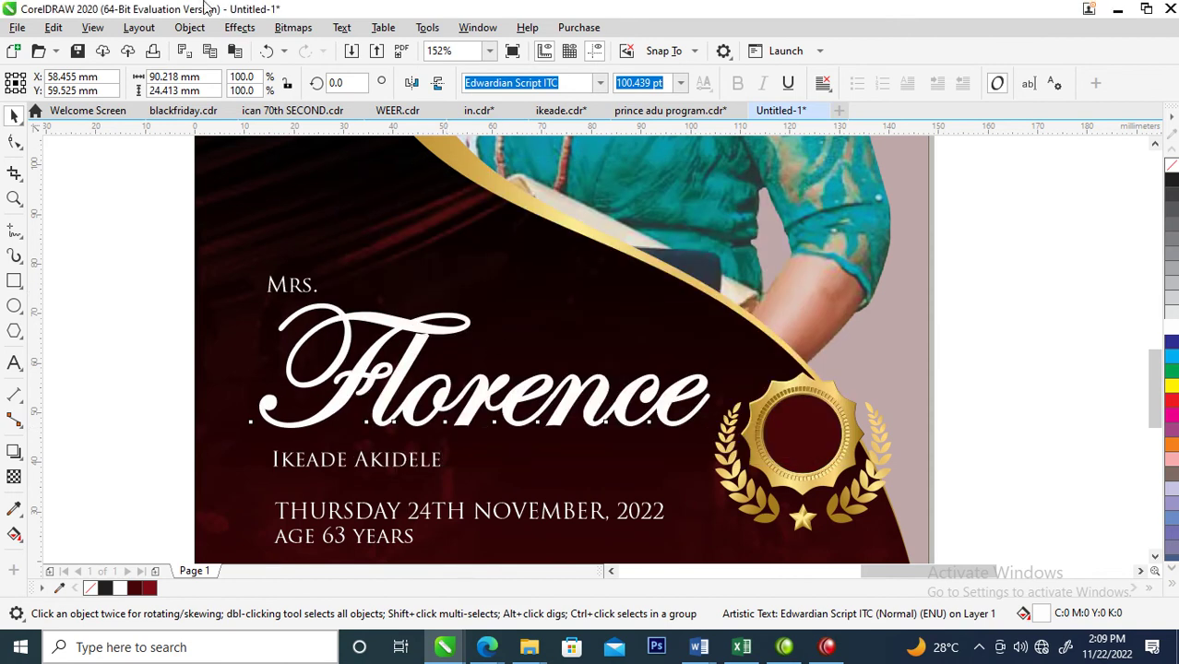
Step: Convert the first name's outline to an object and weld it with the script text
click(189, 27)
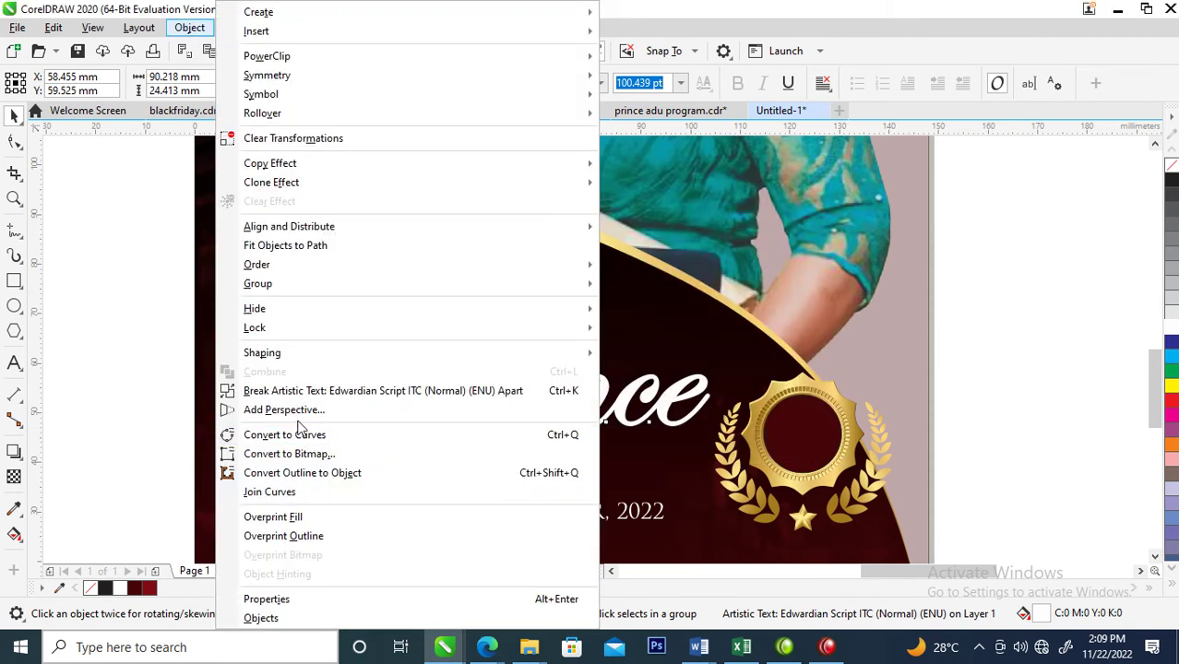
click(304, 473)
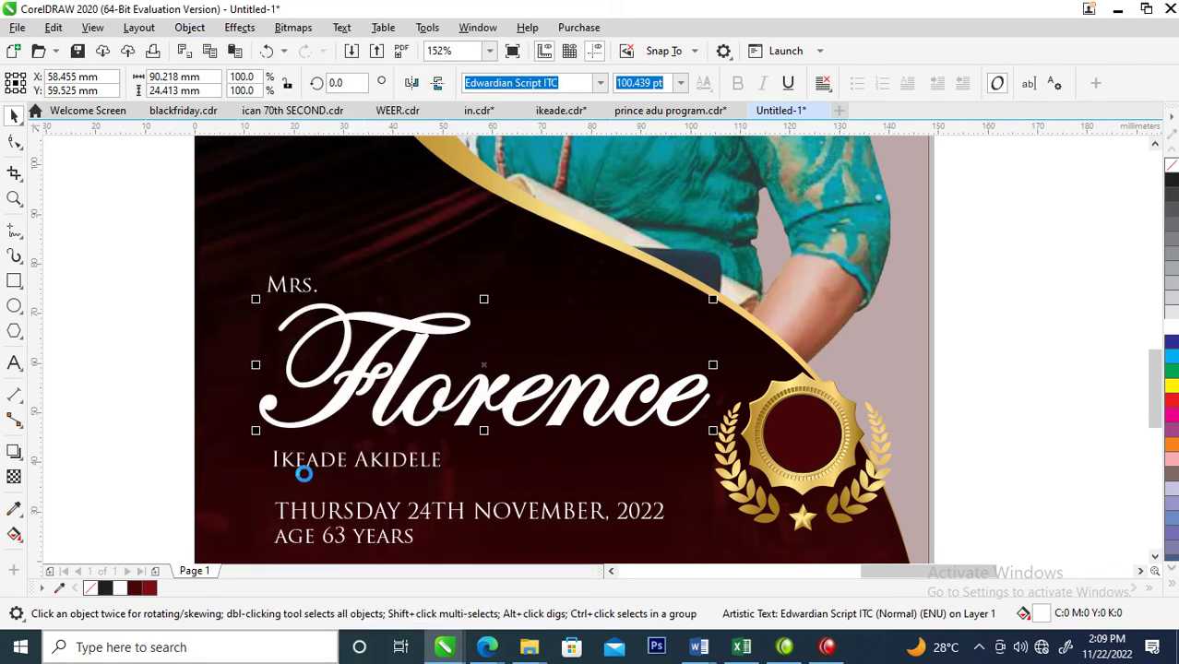
drag(196, 292, 744, 463)
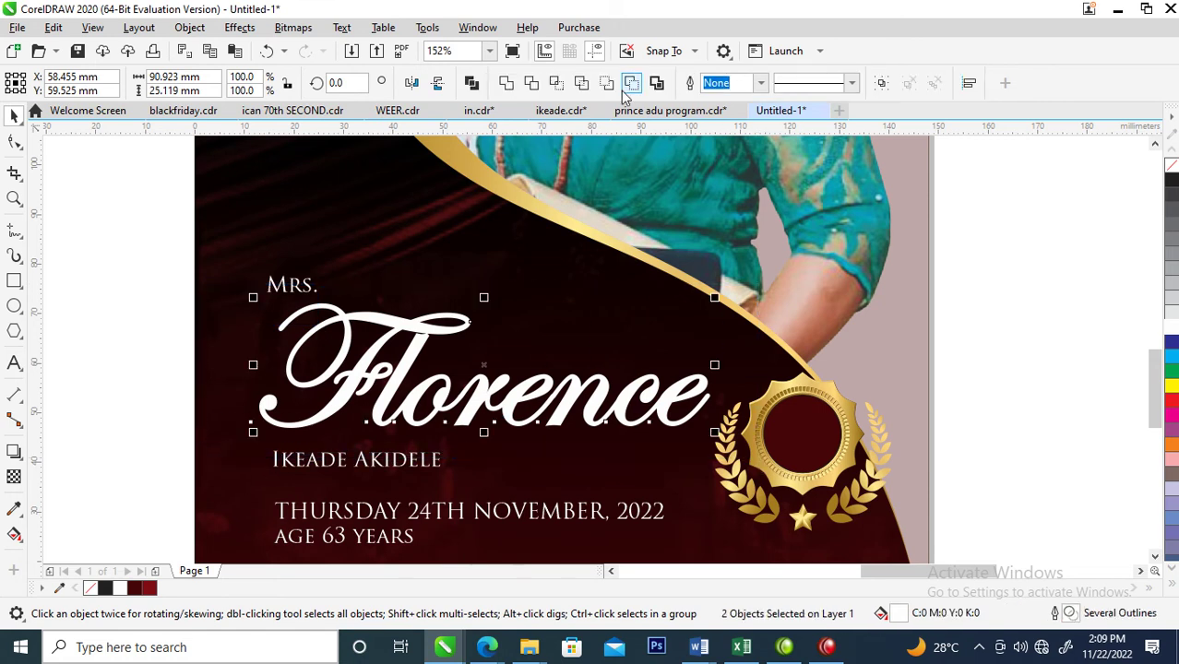
click(507, 84)
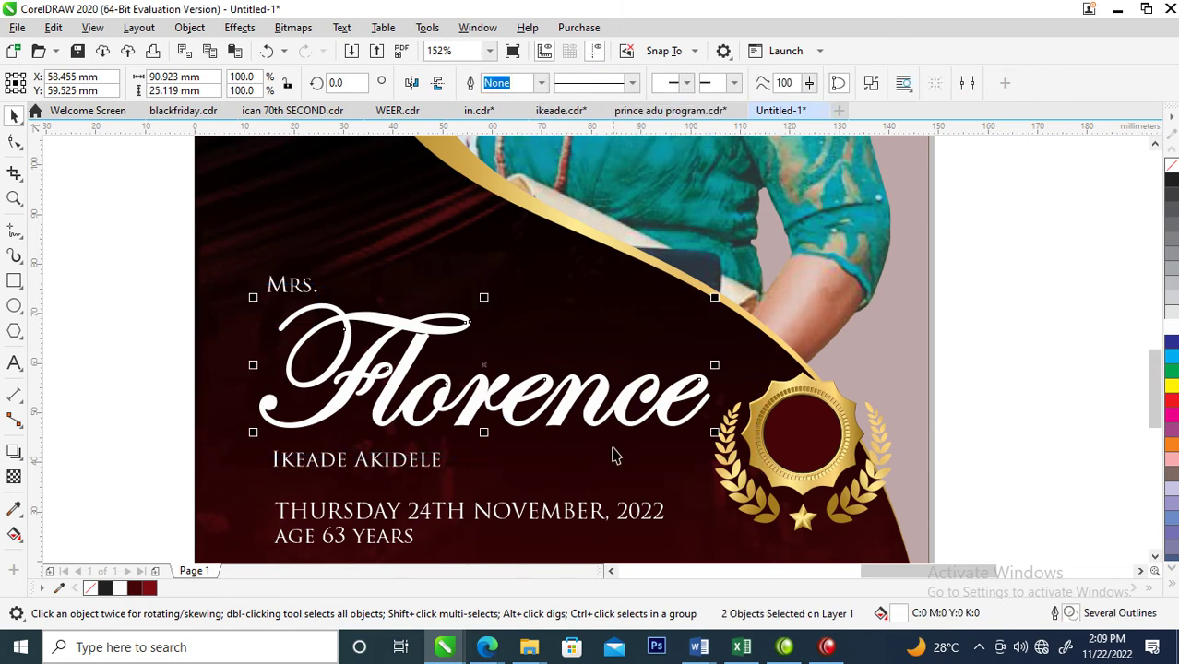
Step: Copy all properties of the badge to the welded first name to give it a gold gradient
drag(829, 392, 649, 401)
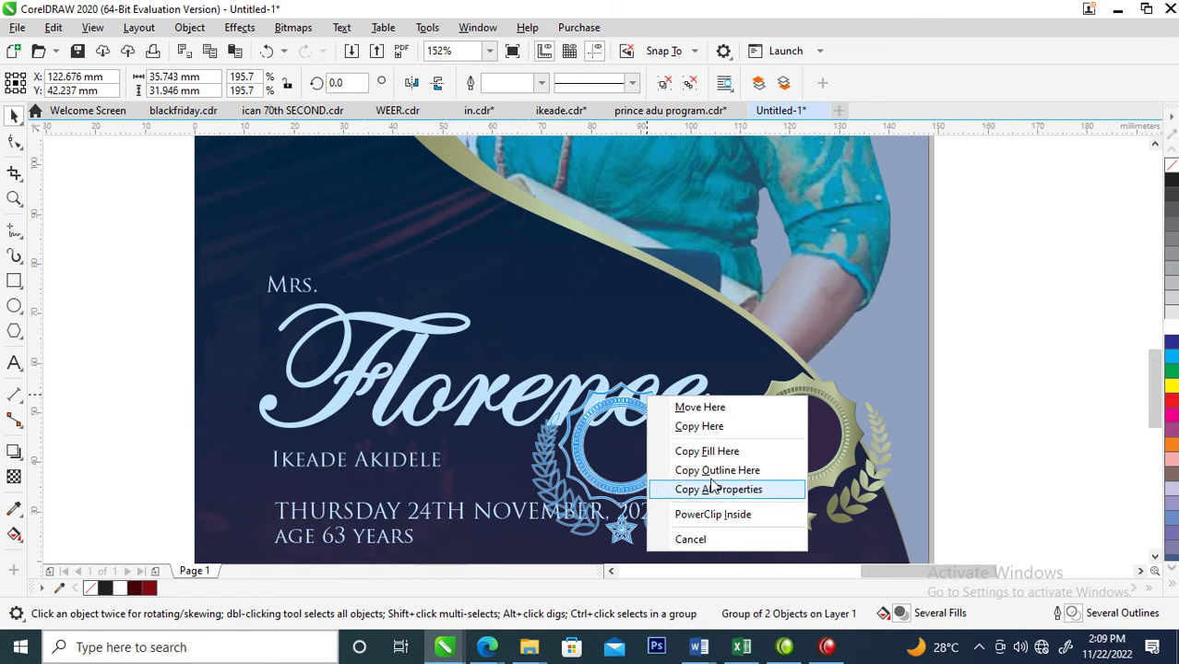
click(709, 490)
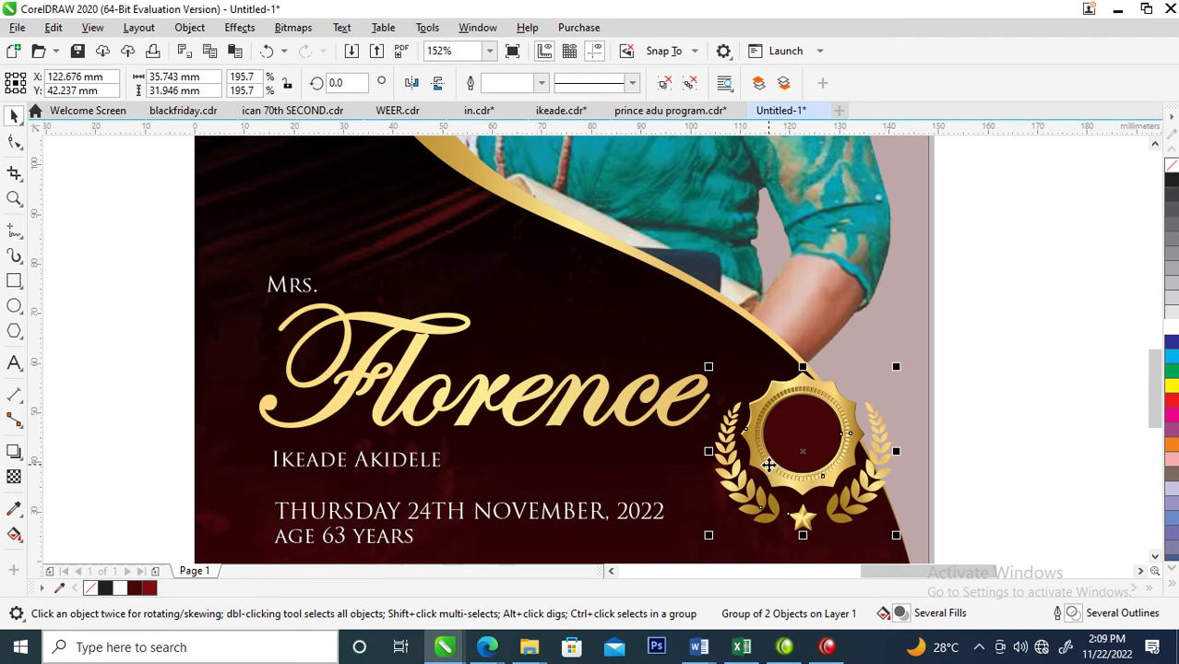
drag(767, 466, 596, 407)
click(690, 501)
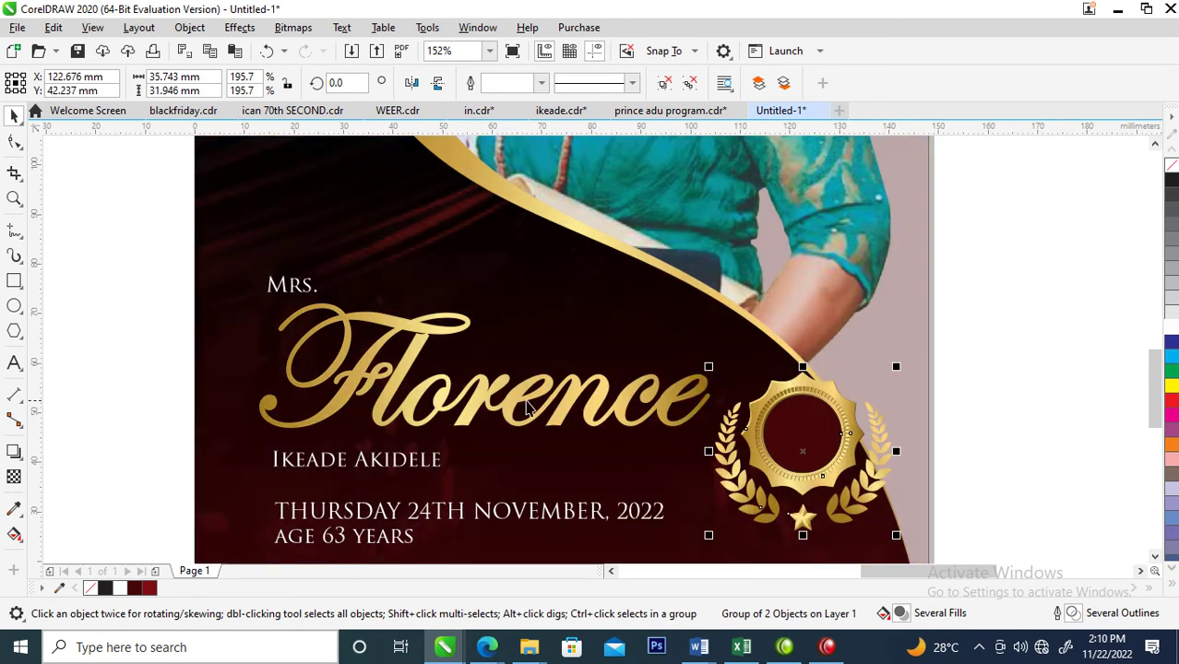
Step: Make the last names bold, scale them to about 21.7 pt and place them directly beneath the gold first name
click(410, 471)
drag(448, 475, 678, 447)
click(737, 83)
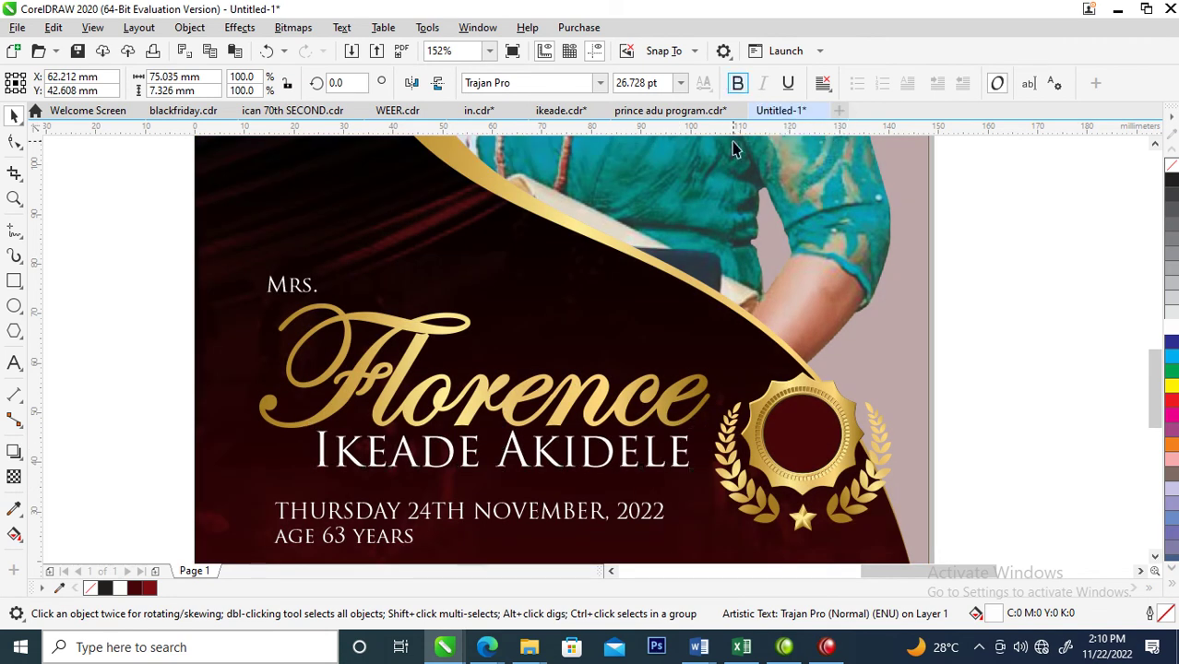
drag(692, 450, 636, 431)
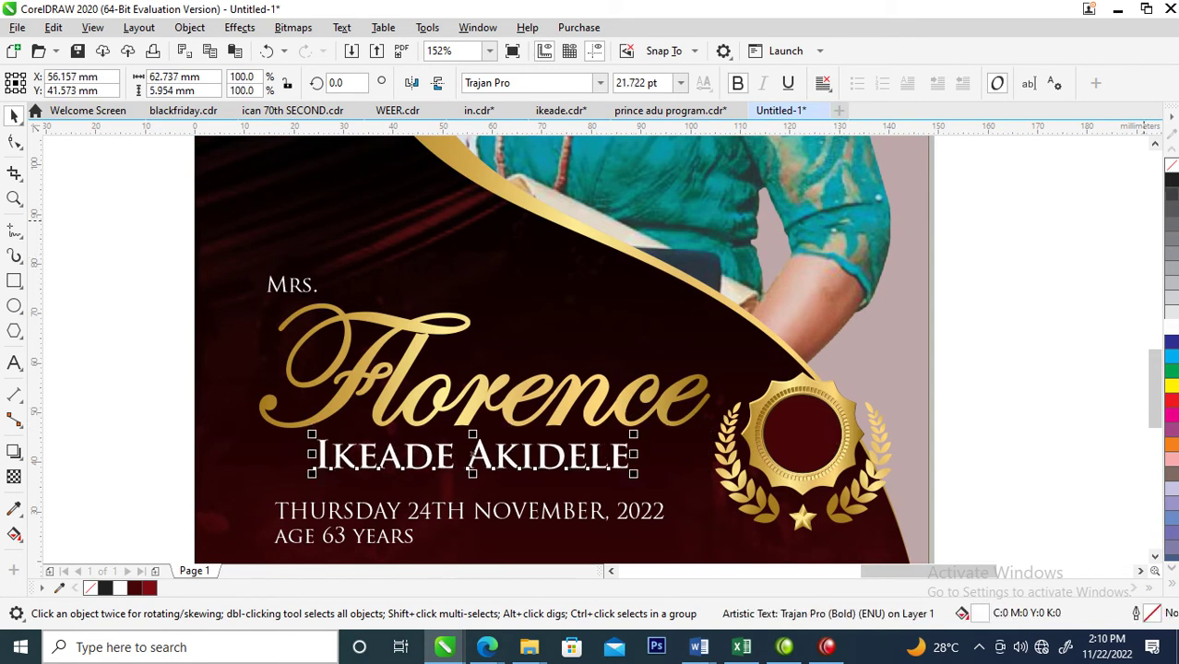
drag(514, 465, 540, 461)
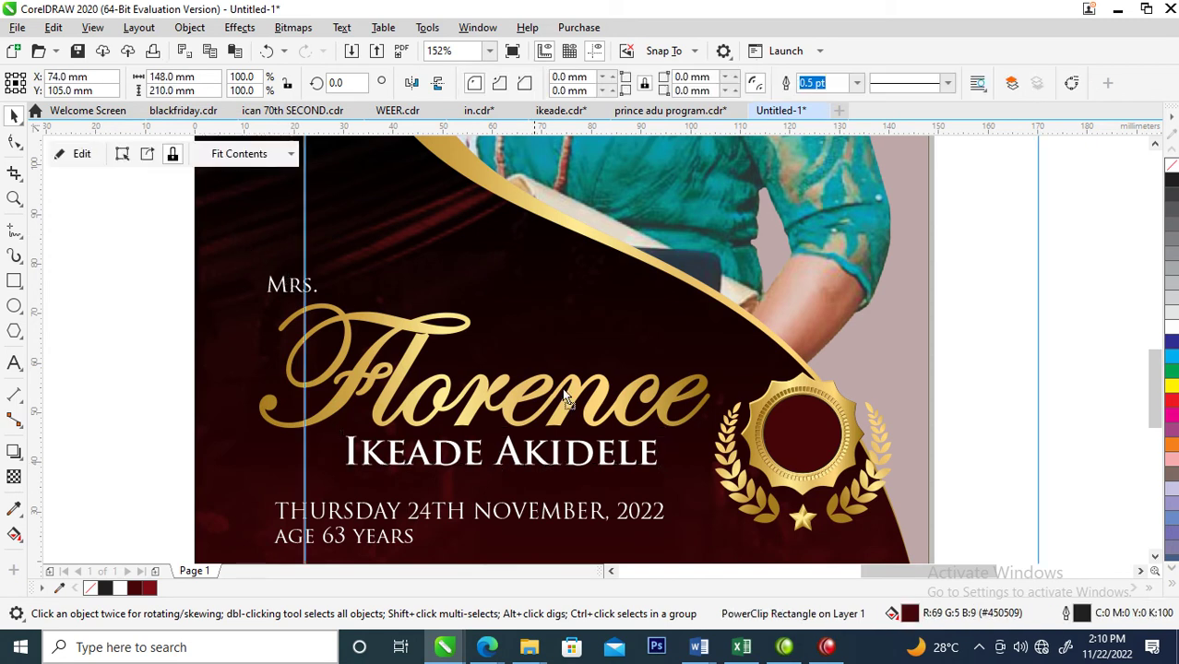
drag(484, 364, 416, 337)
key(ctrl+z)
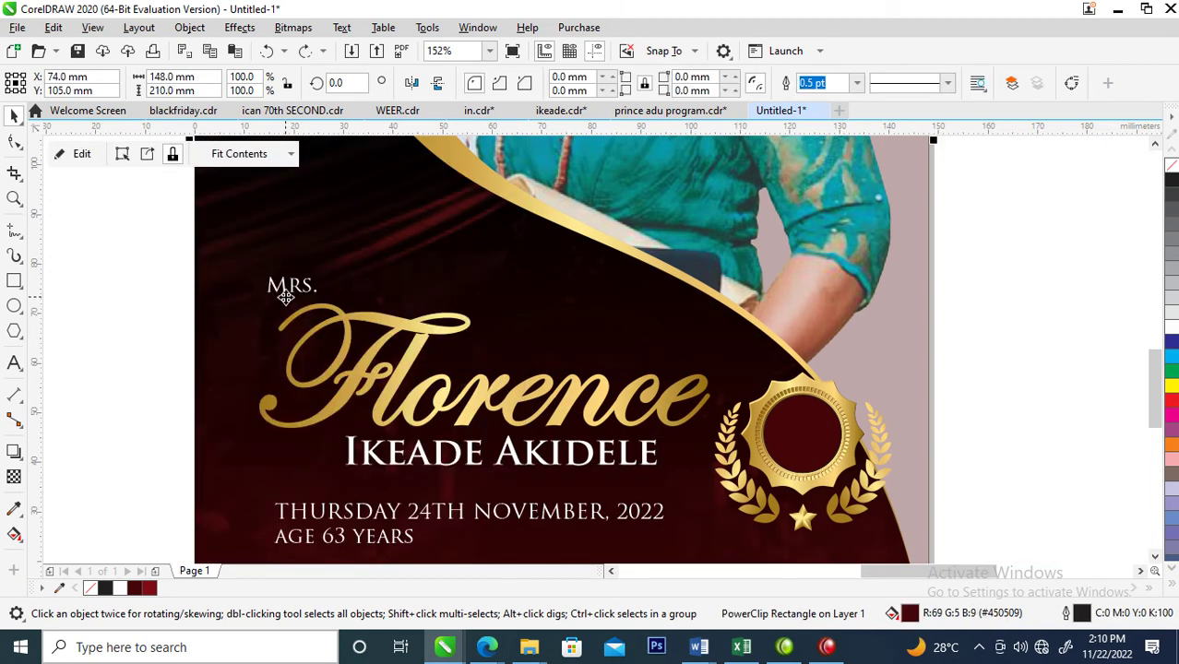
Step: Draw a rectangle about 8 by 5 mm above the first name's initial and copy the name's gold gradient to it
key(z)
drag(240, 235, 639, 415)
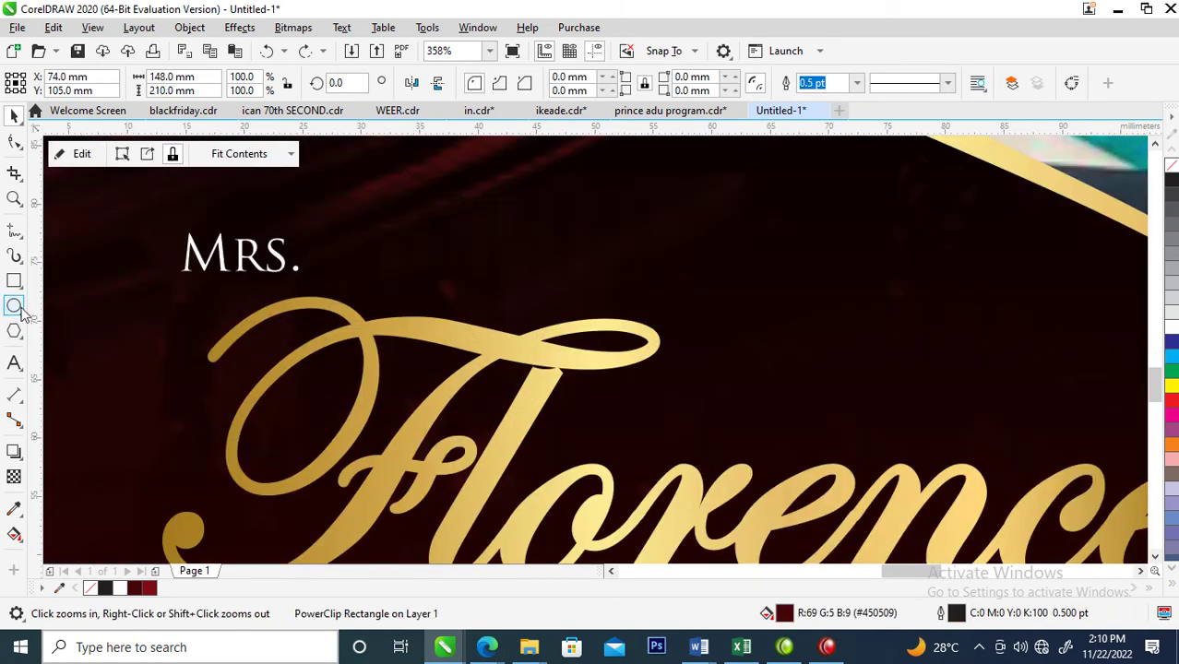
click(14, 280)
drag(332, 269, 397, 297)
key(space)
click(454, 337)
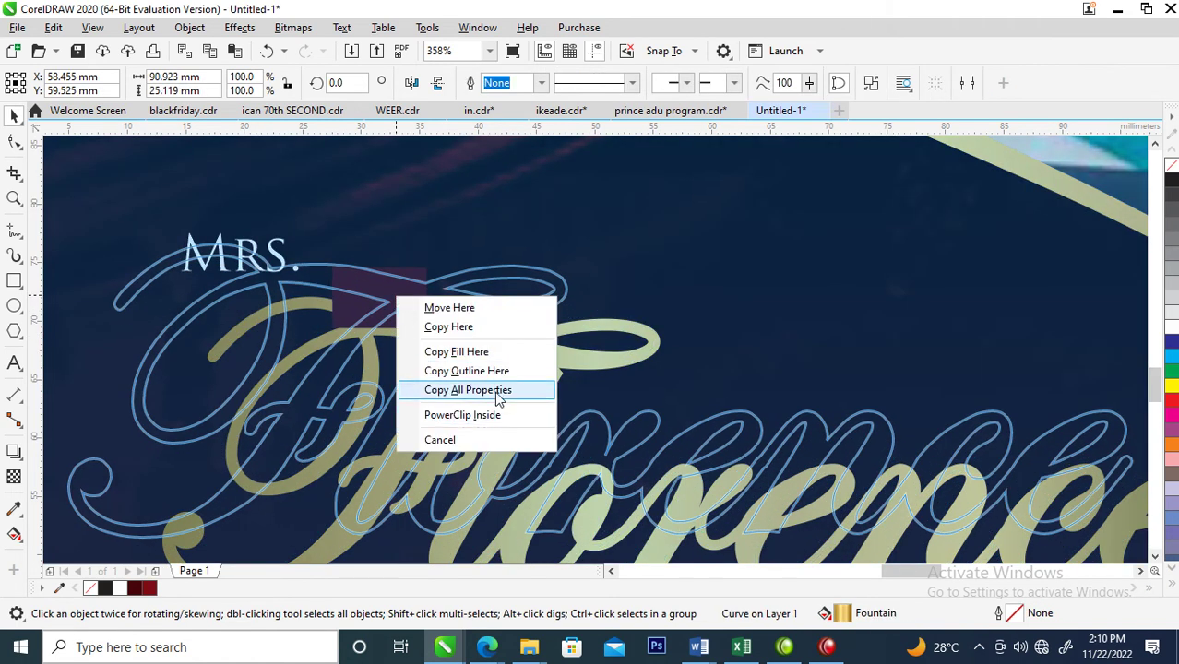
click(496, 391)
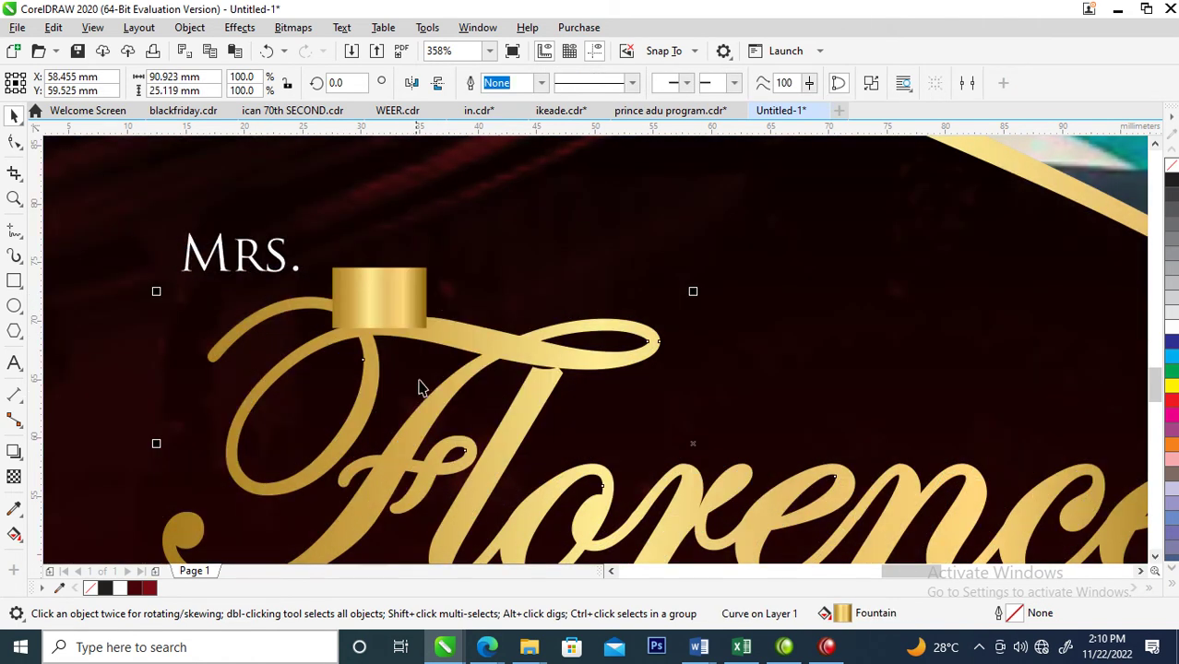
Step: Stack the gold rectangle behind the first name but above the background and shift it slightly to the right
click(383, 320)
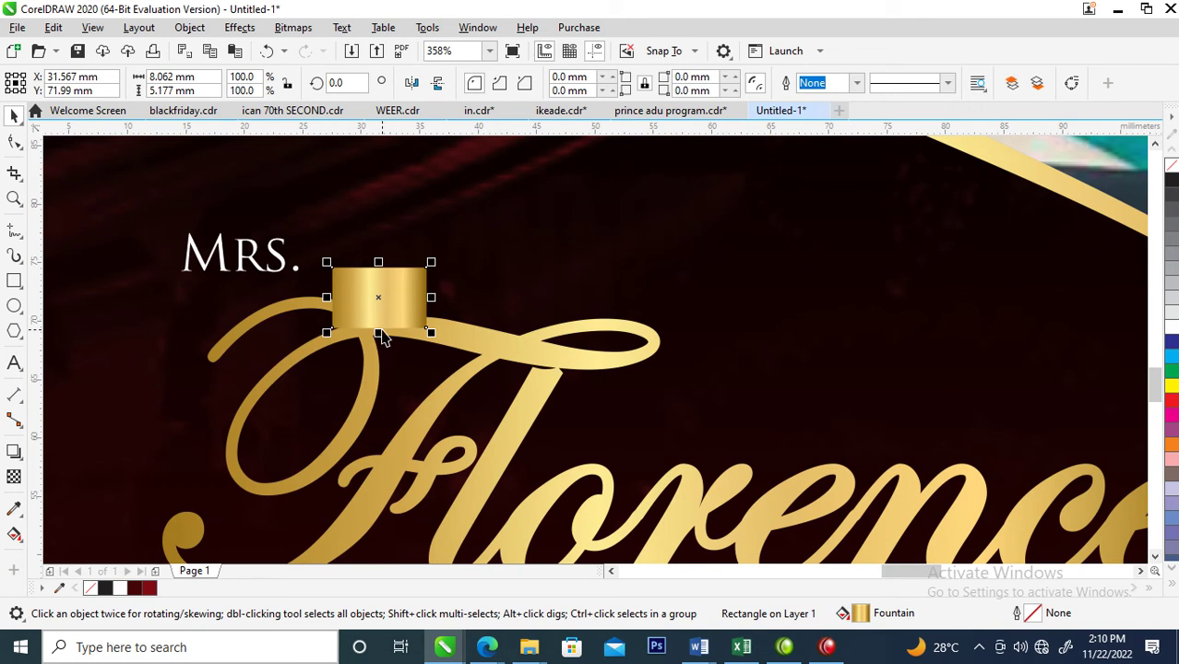
key(shift+Page_Down)
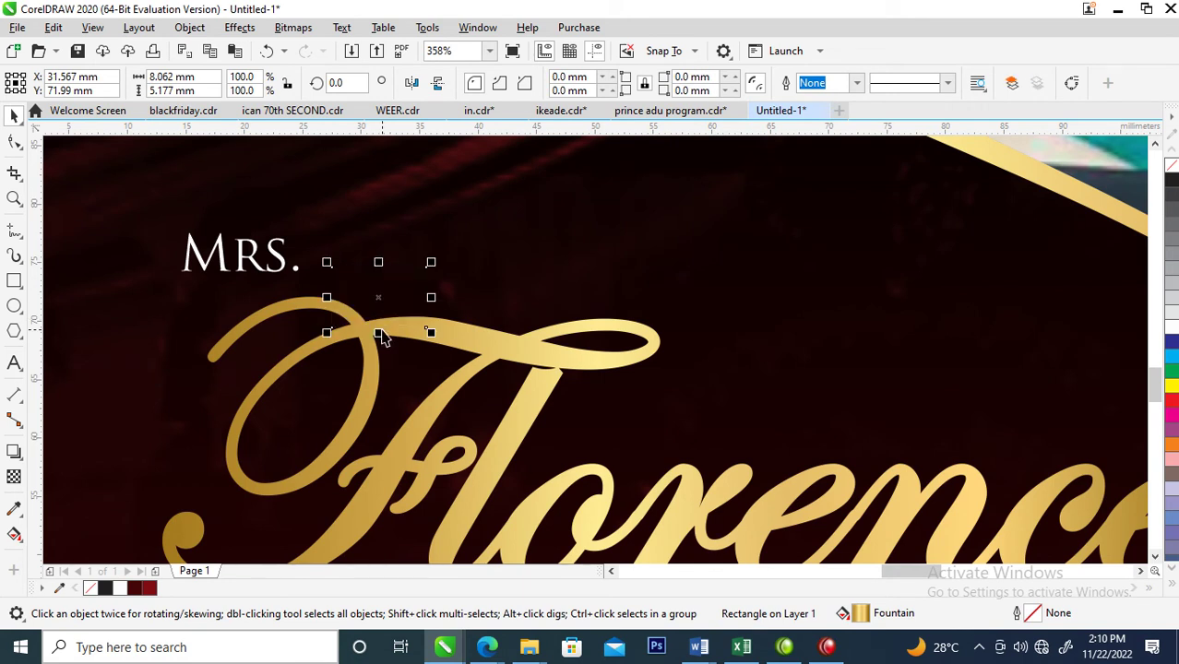
key(ctrl+Page_Up)
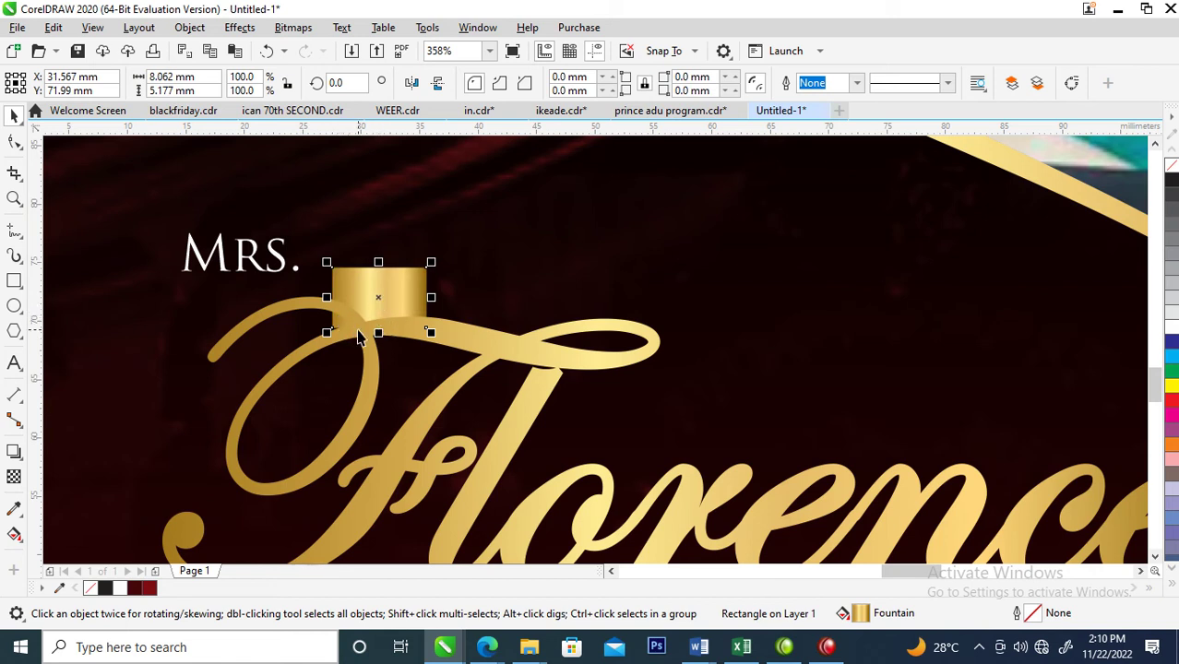
drag(383, 298, 396, 299)
Step: Shrink the title "Mrs." to about 7.7 pt, centre it on the gold rectangle and colour its fill and outline dark red (#800D14)
drag(258, 265, 430, 272)
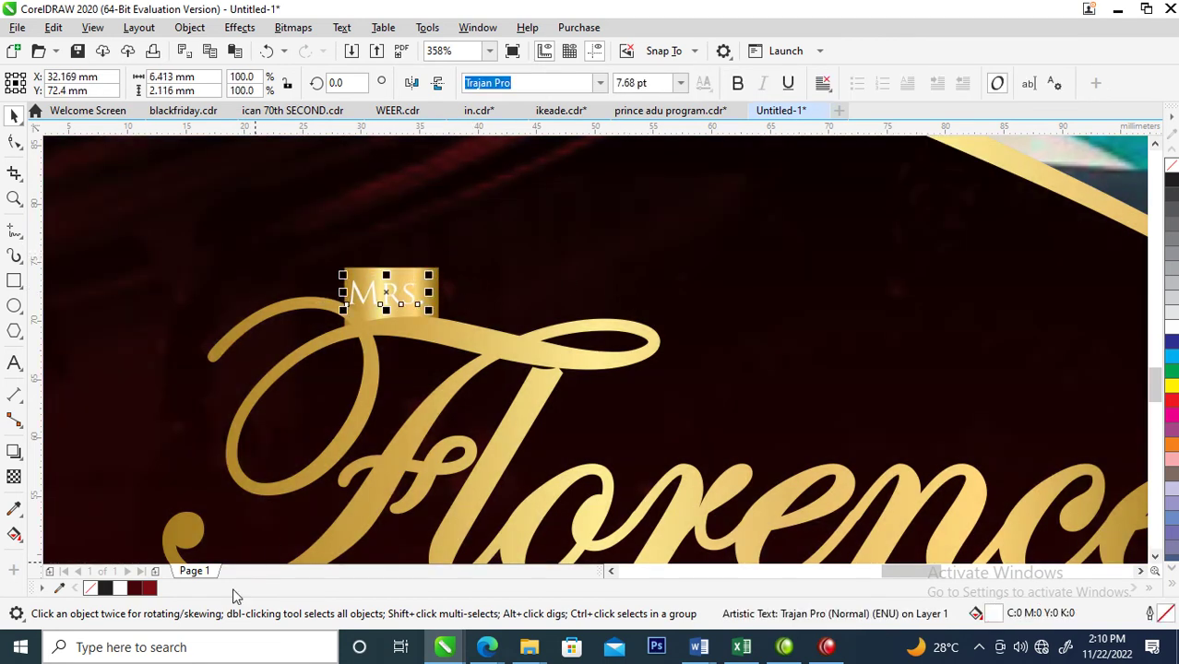
click(150, 588)
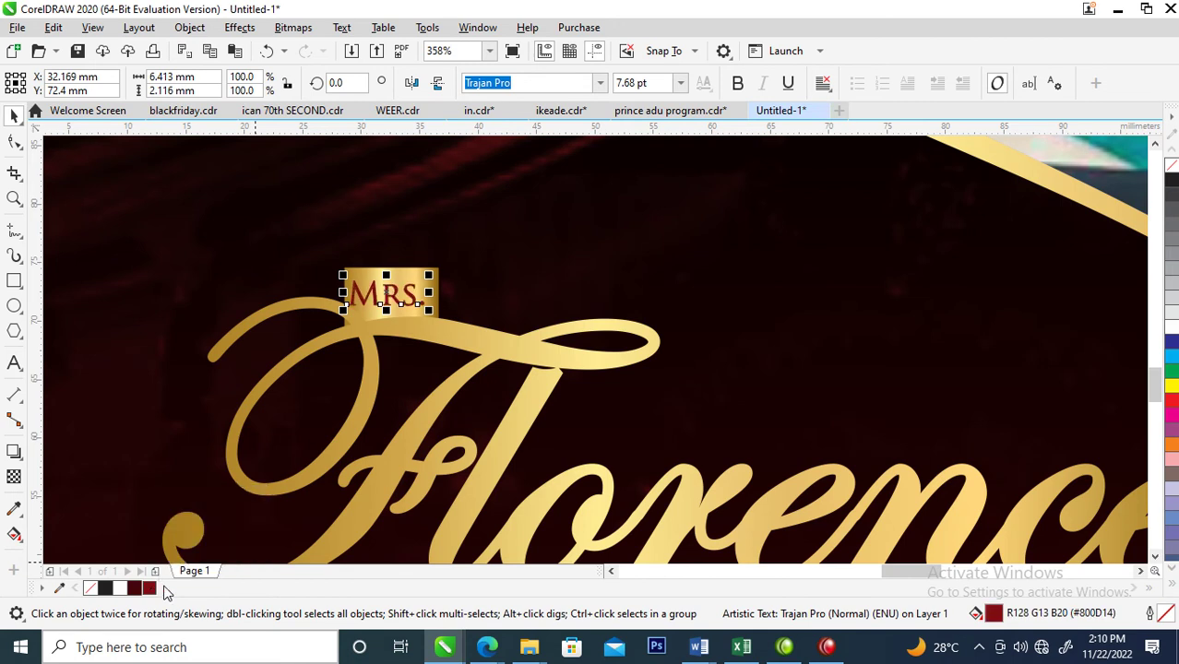
drag(389, 295, 399, 298)
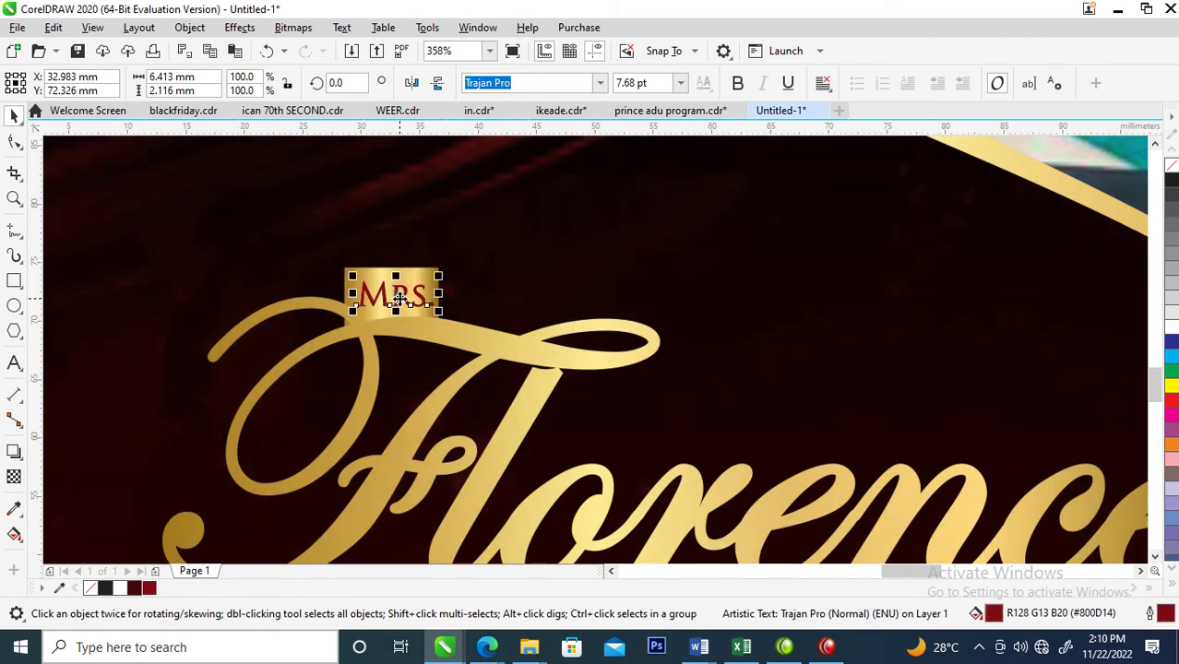
Step: Move the date line down below the age line, near the cover's lower edge
scroll(397, 297, down, 2)
scroll(398, 297, down, 2)
key(z)
drag(241, 225, 861, 546)
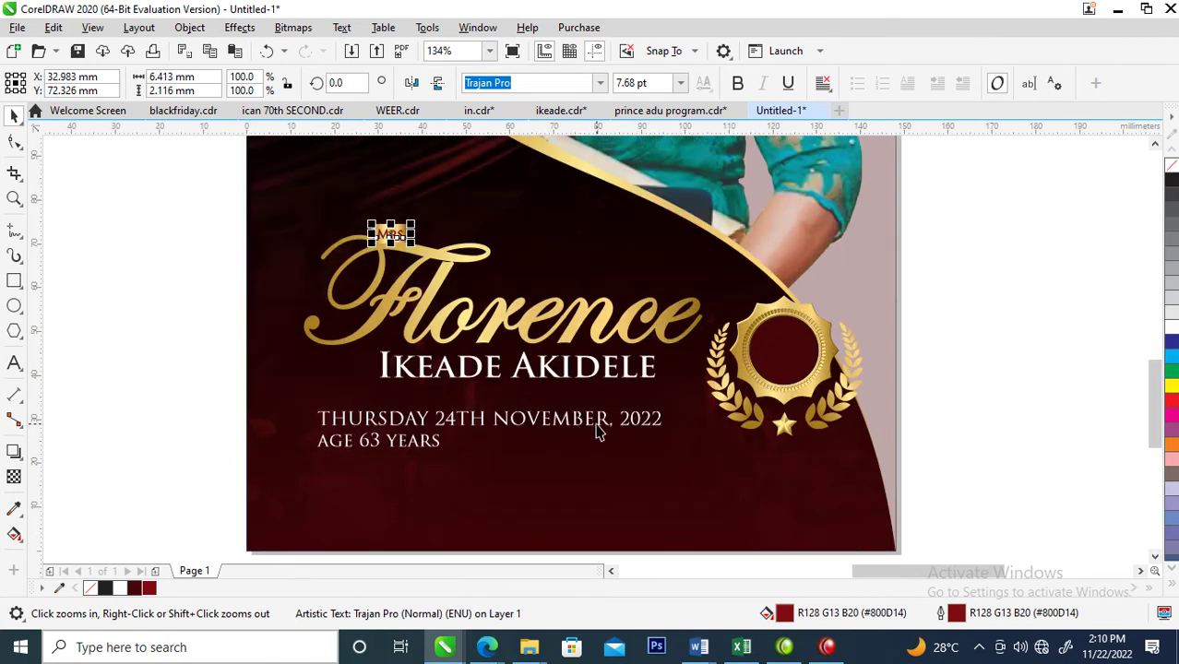
key(space)
drag(605, 421, 627, 487)
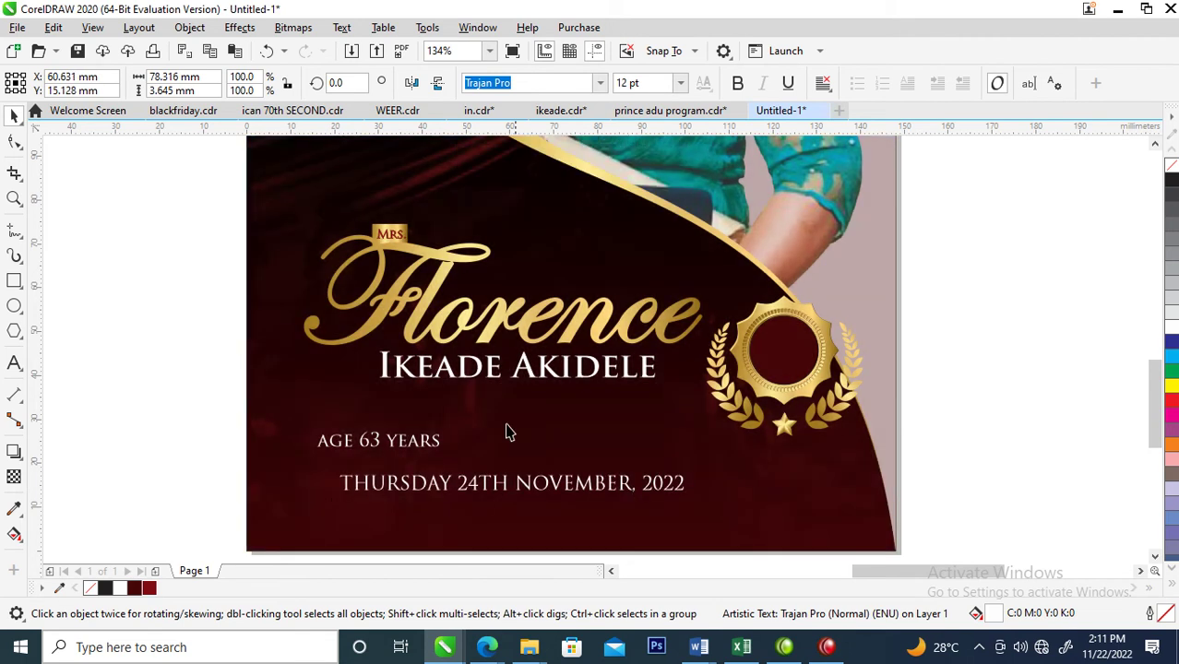
Step: Move the age line from above the date onto the gold badge
click(411, 447)
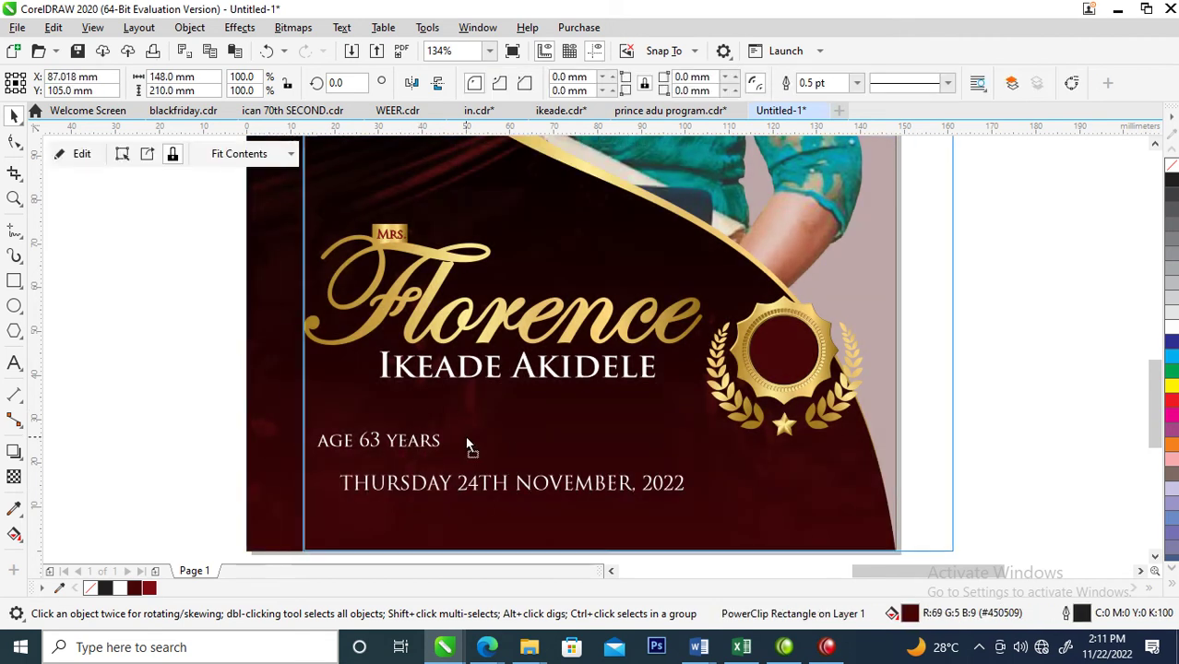
drag(430, 450, 839, 347)
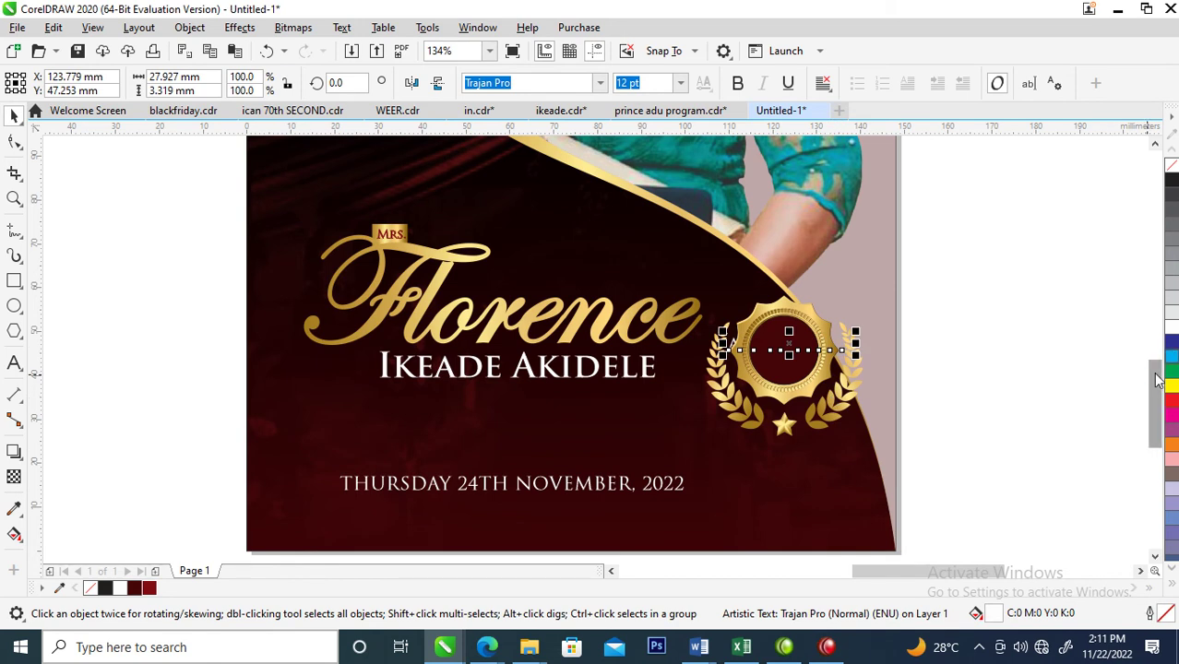
key(z)
drag(632, 256, 926, 438)
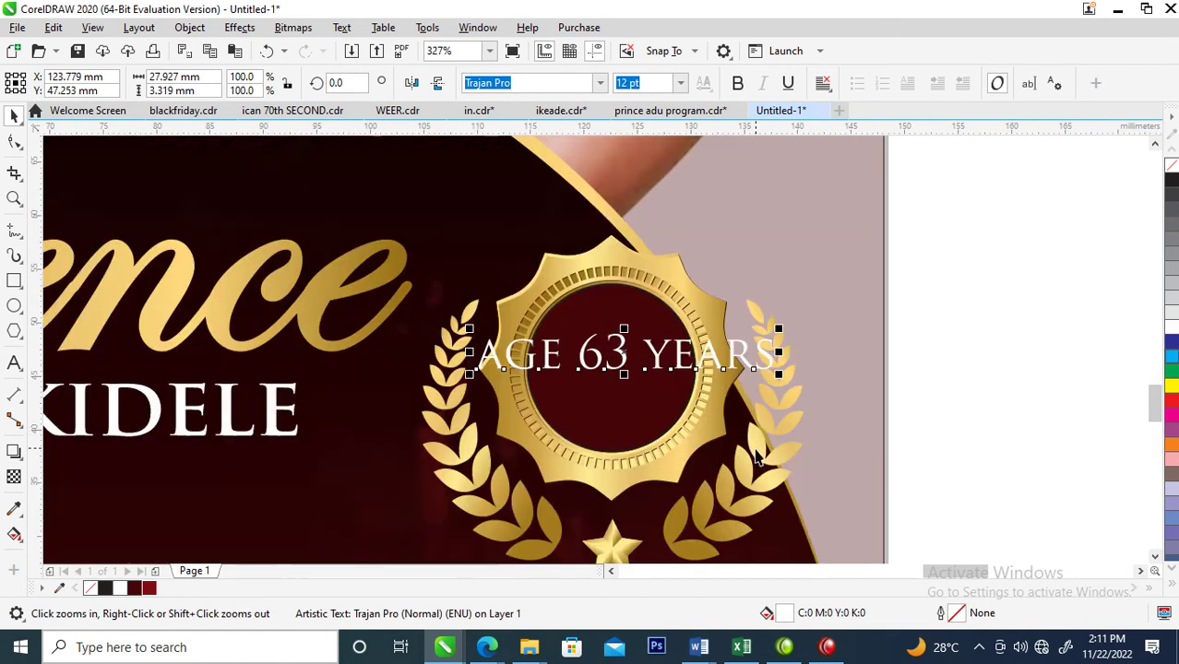
key(space)
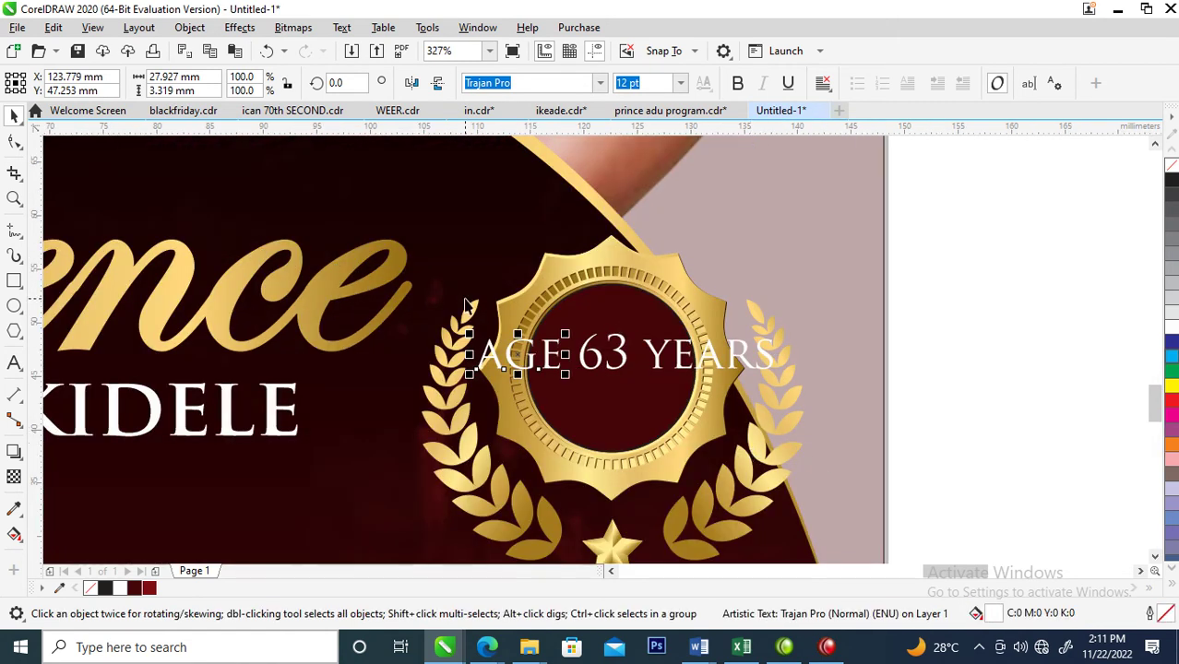
Step: Place the age text's words separately on the badge, changing AGE to AGED above the number and putting YEARS below it
drag(547, 349, 643, 301)
click(650, 303)
click(650, 303)
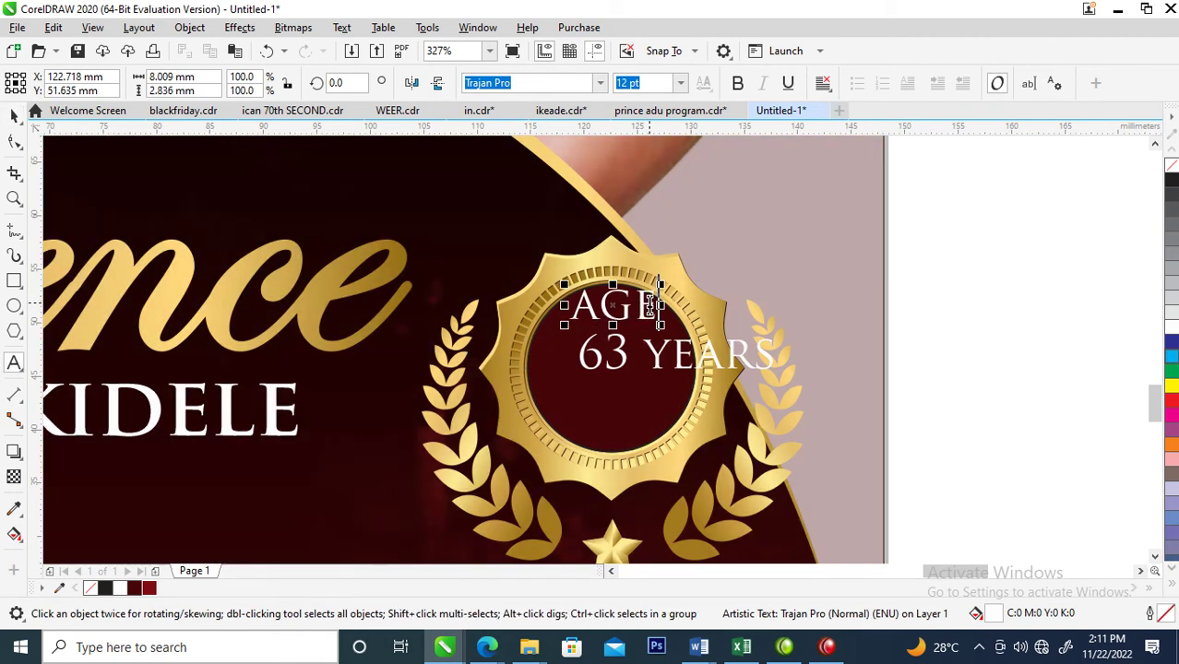
text(D)
key(ctrl+space)
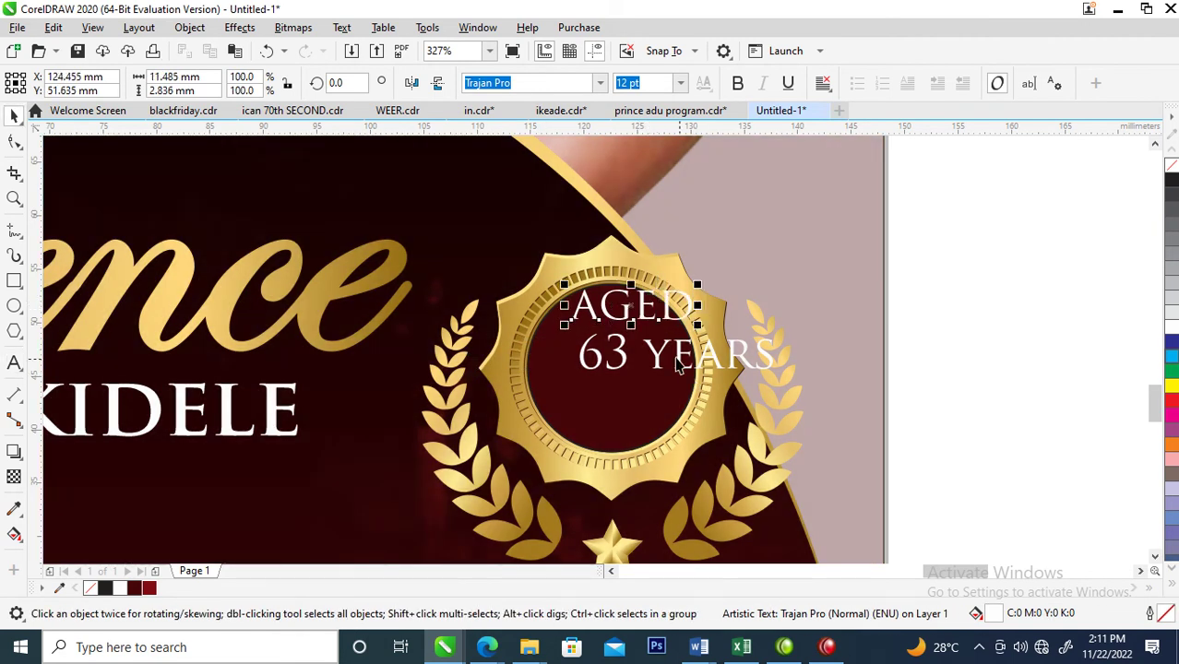
drag(666, 359, 567, 419)
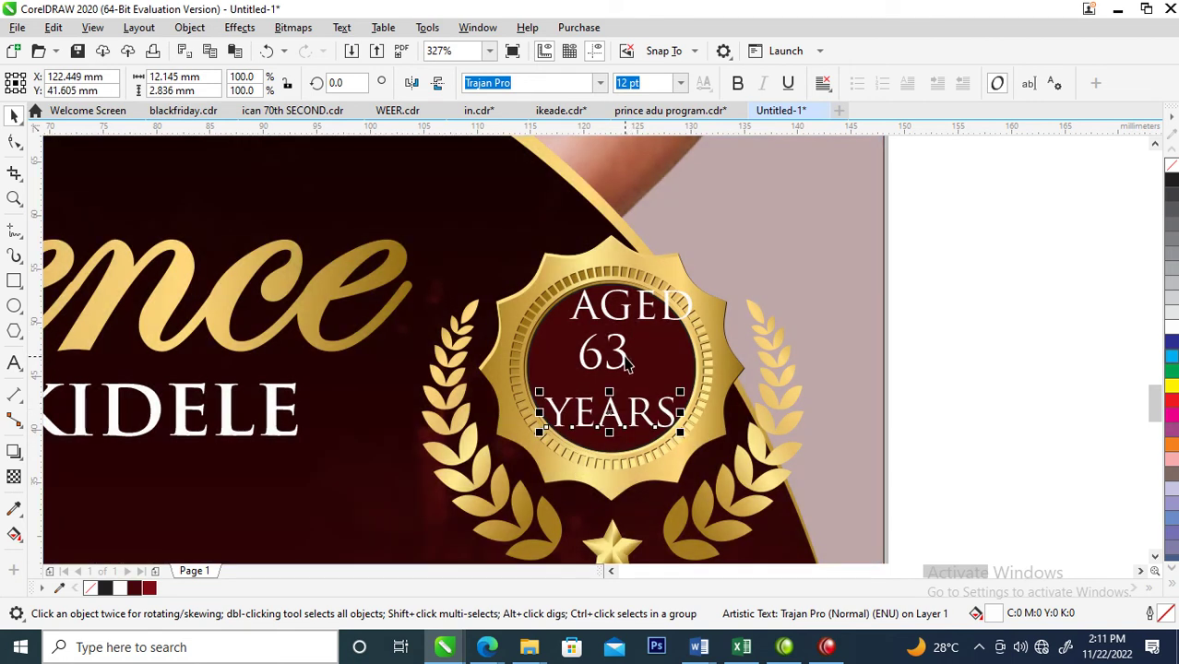
Step: Enlarge the number 63 to about 28 pt and shrink the words YEARS and AGED to about 6.7 pt each
click(626, 365)
drag(632, 378, 712, 434)
drag(672, 371, 624, 379)
click(678, 423)
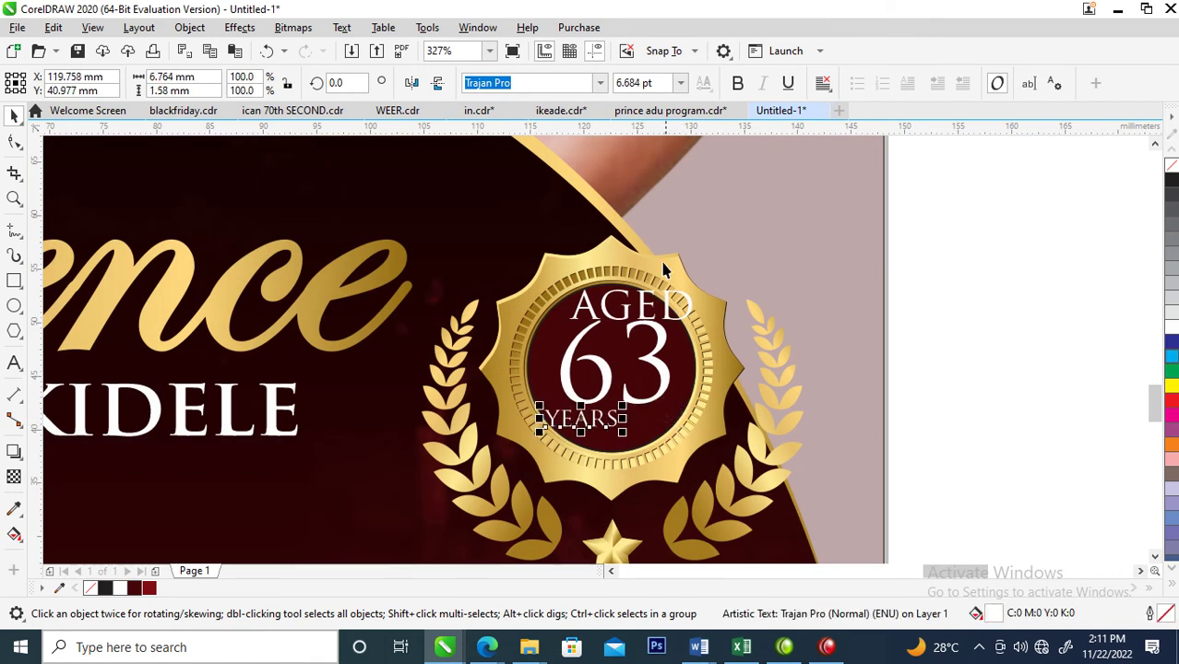
click(693, 309)
key(ctrl+r)
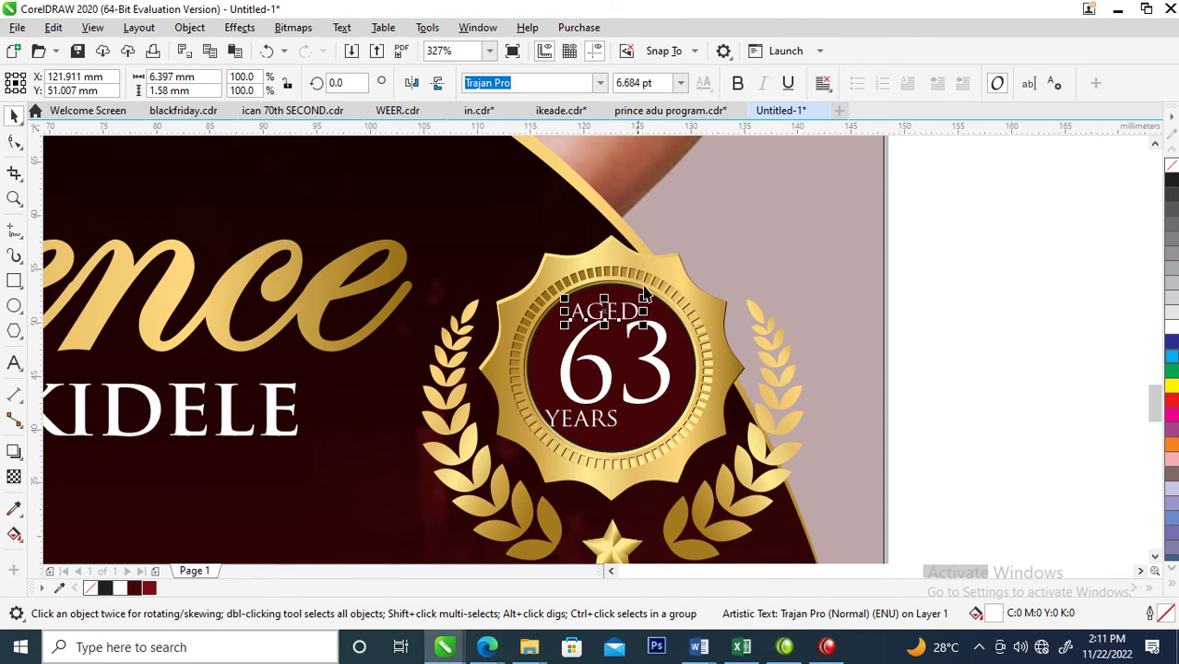
Step: Reposition YEARS beneath the number and widen the letter spacing of YEARS and AGED to about the number's width
drag(616, 415, 636, 419)
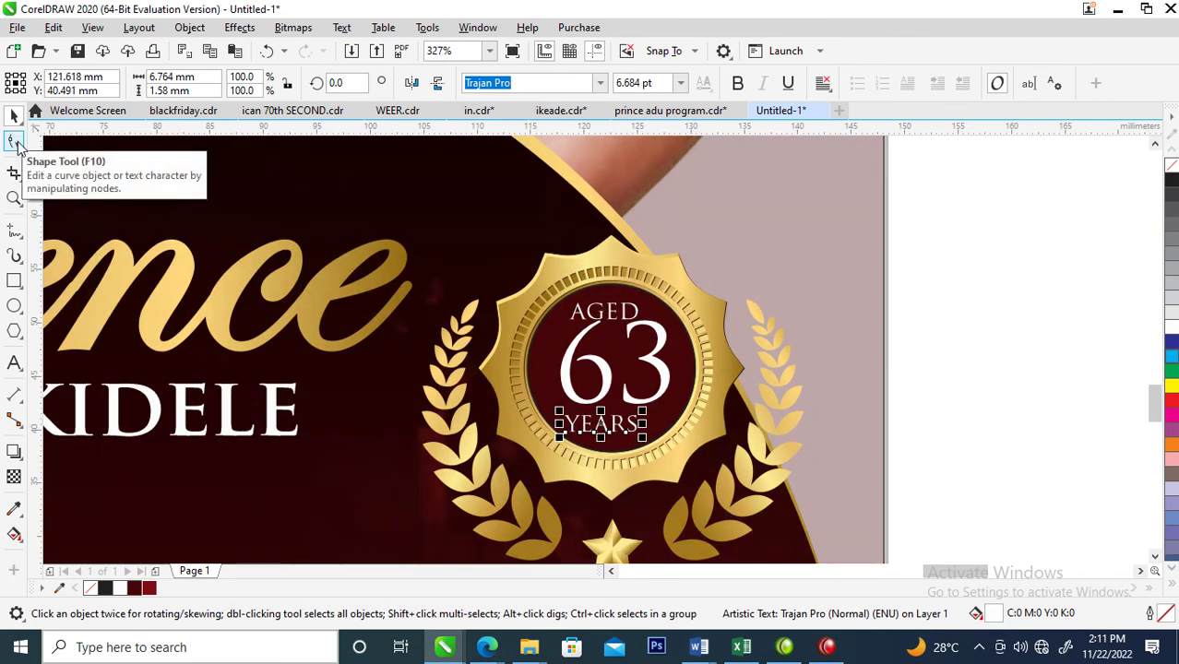
click(14, 141)
drag(643, 439, 671, 436)
click(639, 318)
drag(646, 327, 676, 335)
Step: Centre the words AGED and YEARS horizontally on the gold badge
key(space)
shift+click(683, 413)
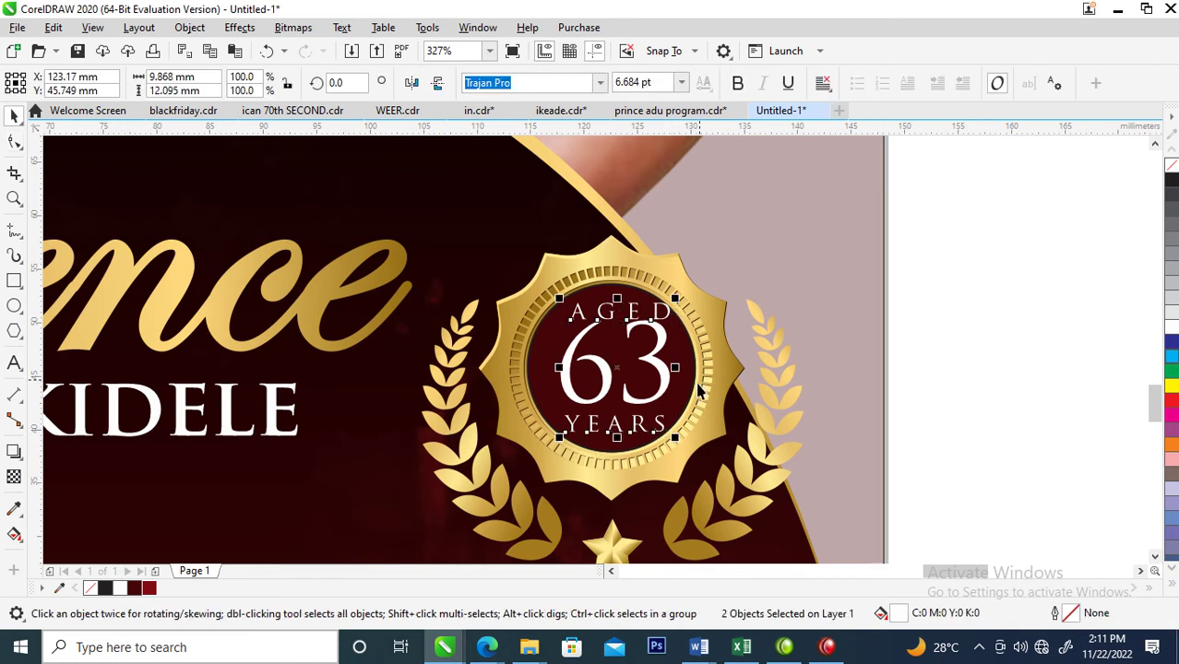
shift+click(702, 378)
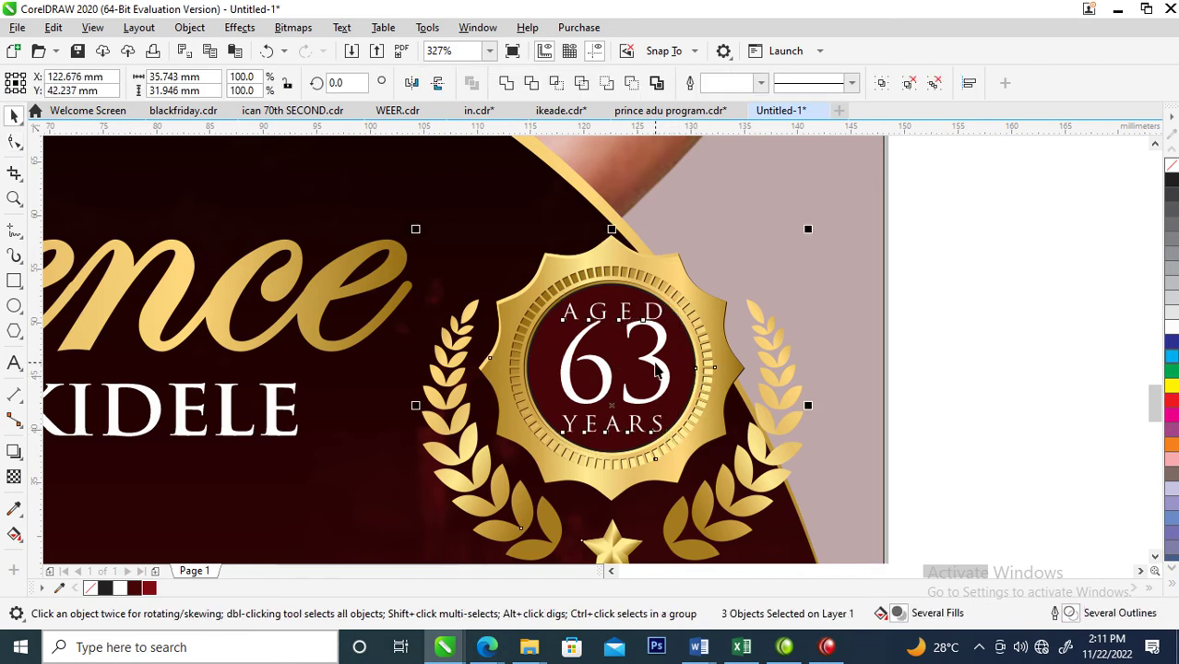
Step: Shrink the number 63 slightly and copy the badge's gold properties to the number, AGED and YEARS
key(space)
click(657, 369)
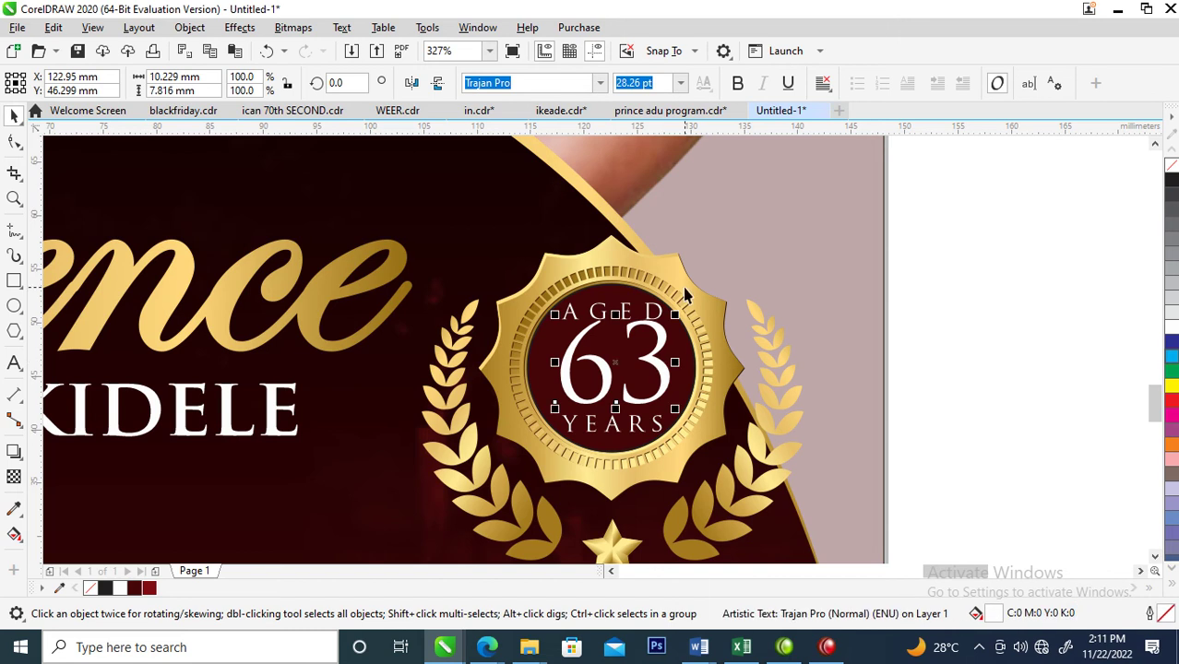
drag(677, 314, 643, 366)
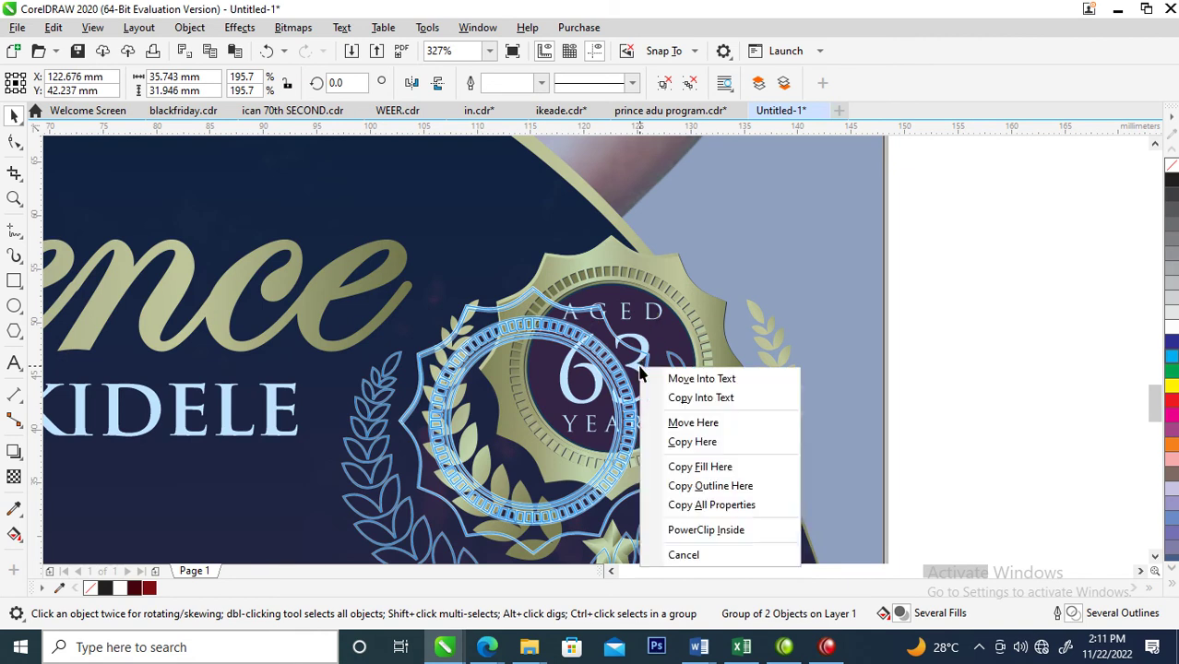
click(698, 505)
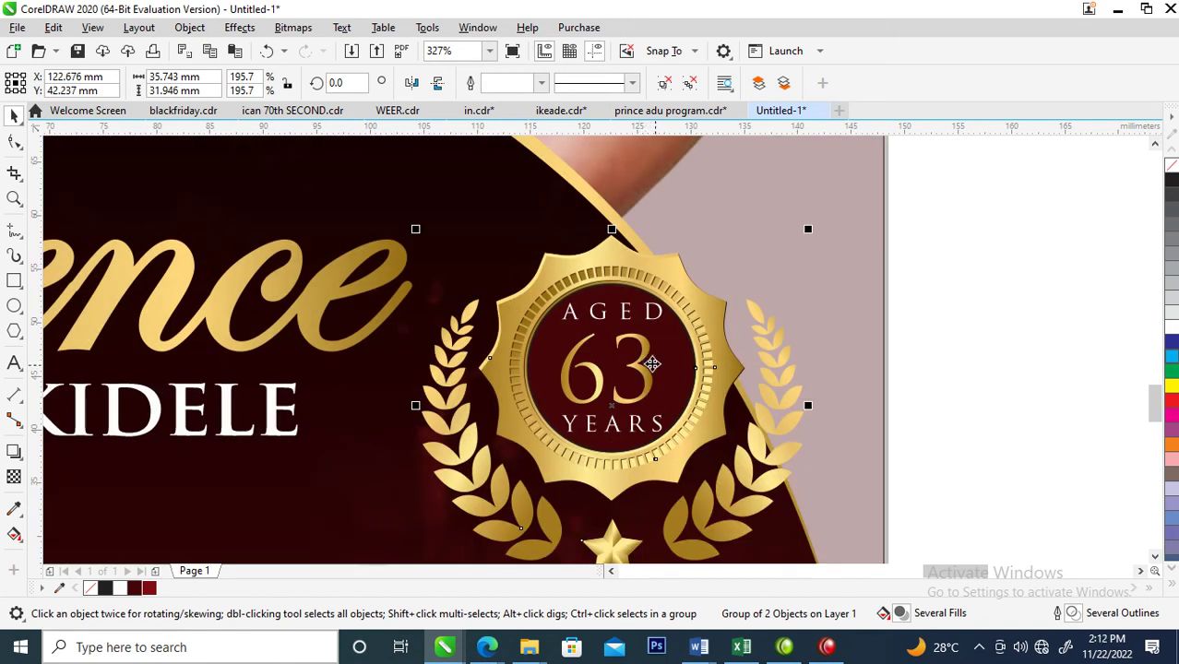
ctrl+click(659, 318)
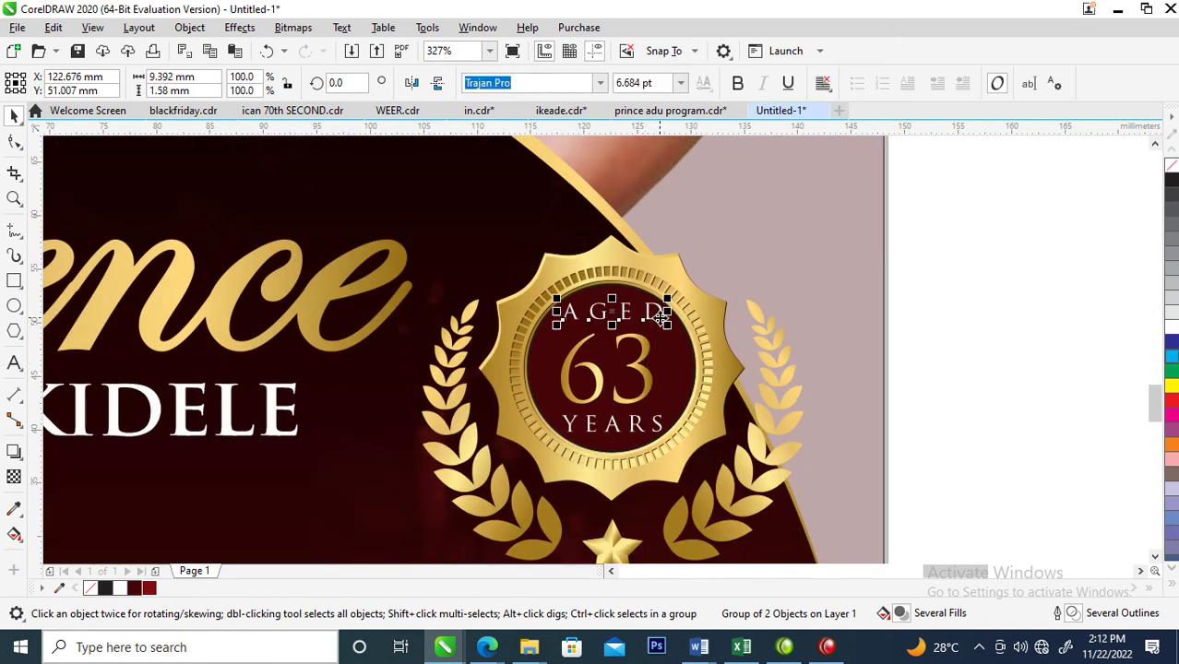
ctrl+click(659, 432)
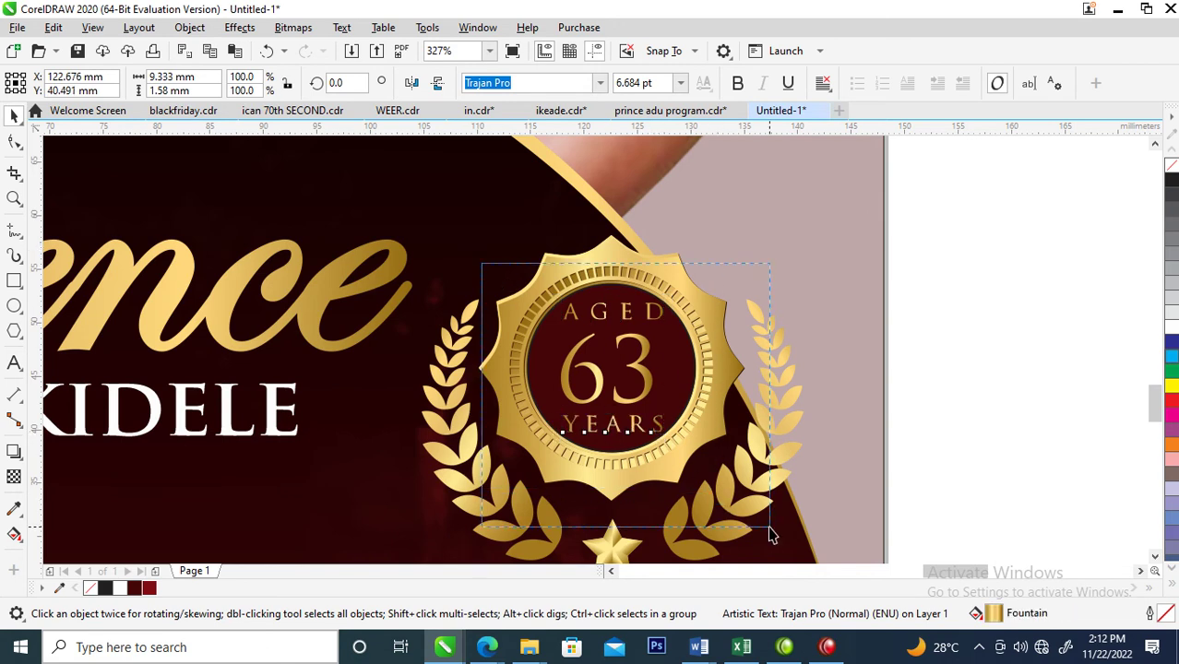
Step: Centre the number 63 on the badge, and group the badge with its text and shift it slightly up and right
ctrl+shift+click(711, 377)
ctrl+shift+click(713, 371)
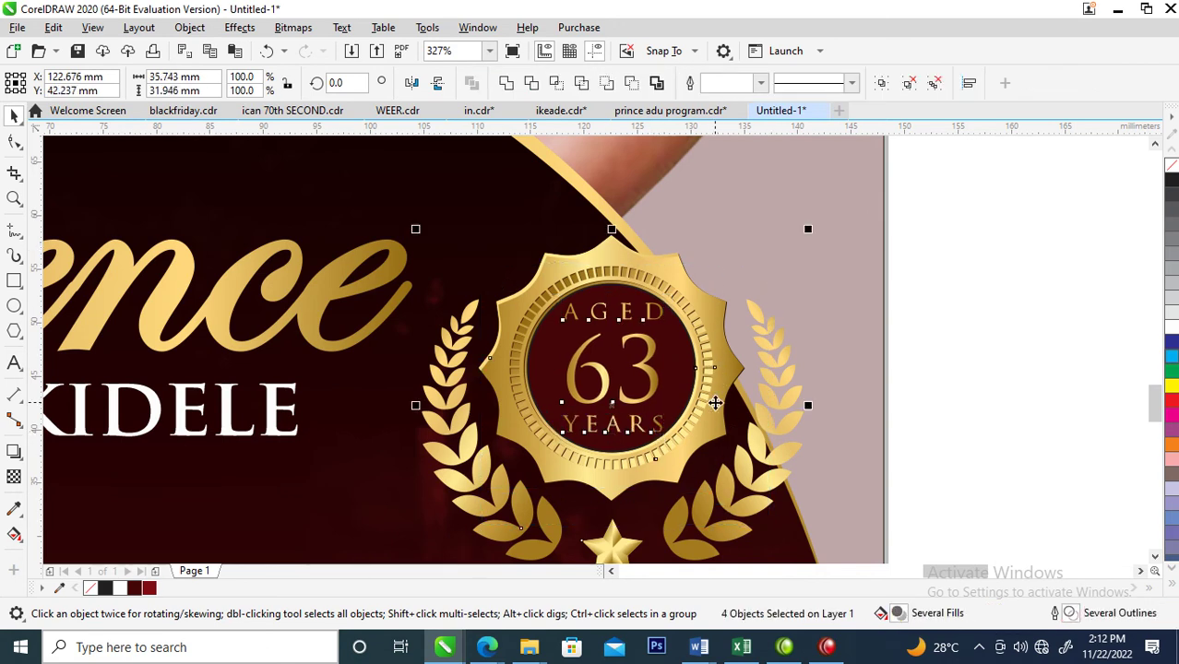
key(ctrl+g)
scroll(715, 403, down, 3)
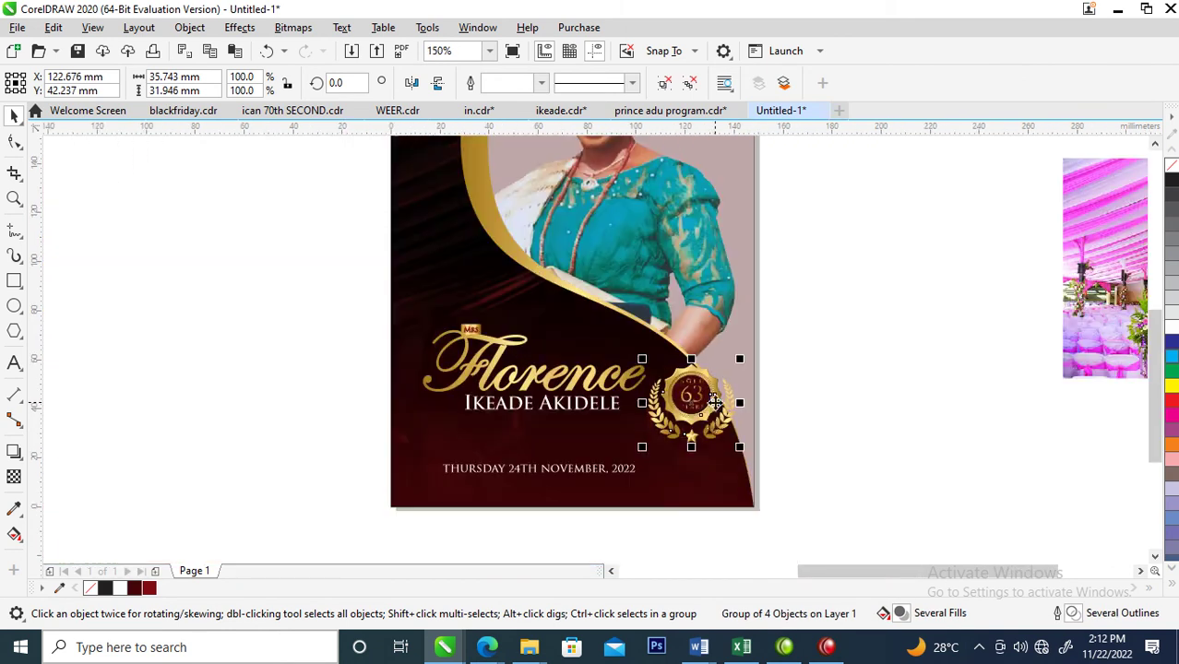
drag(715, 403, 718, 393)
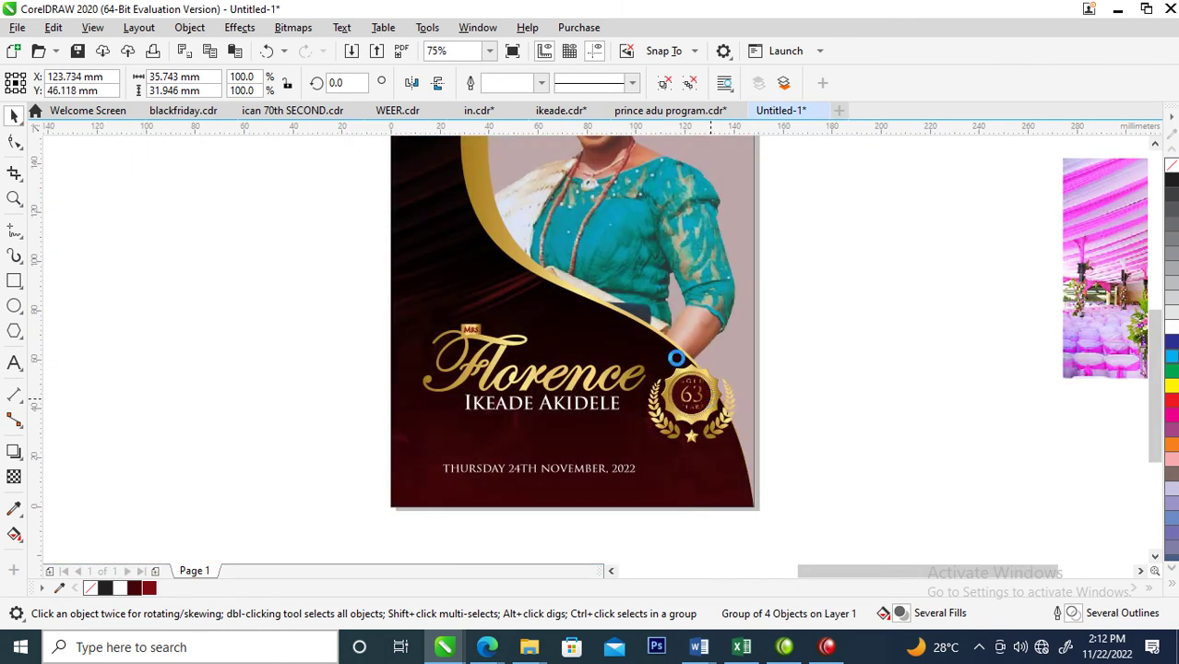
Step: Ungroup the badge completely and place a copy of its gold star centrally below the surname line
key(z)
key(F3)
drag(314, 274, 656, 435)
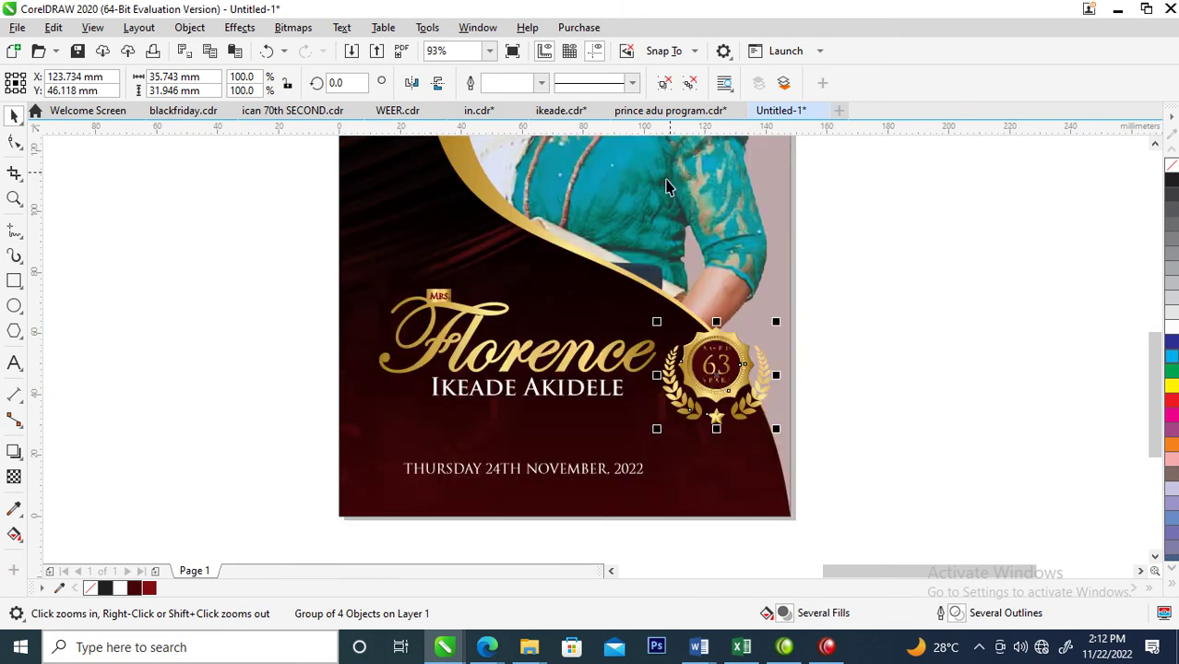
click(690, 83)
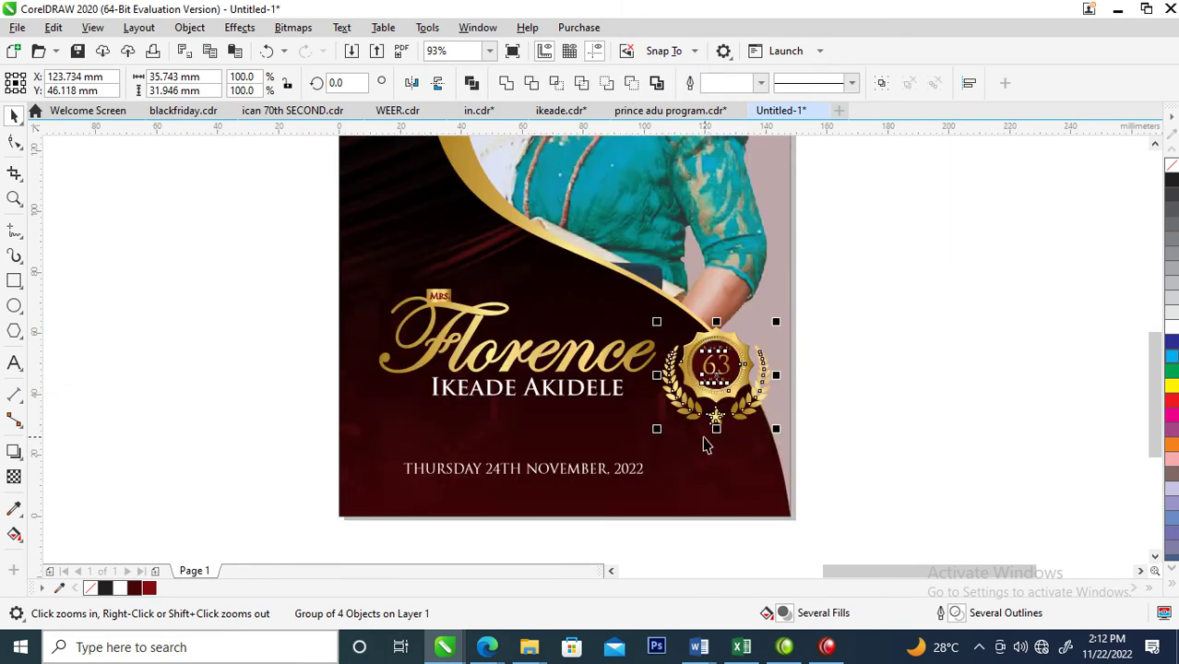
click(718, 417)
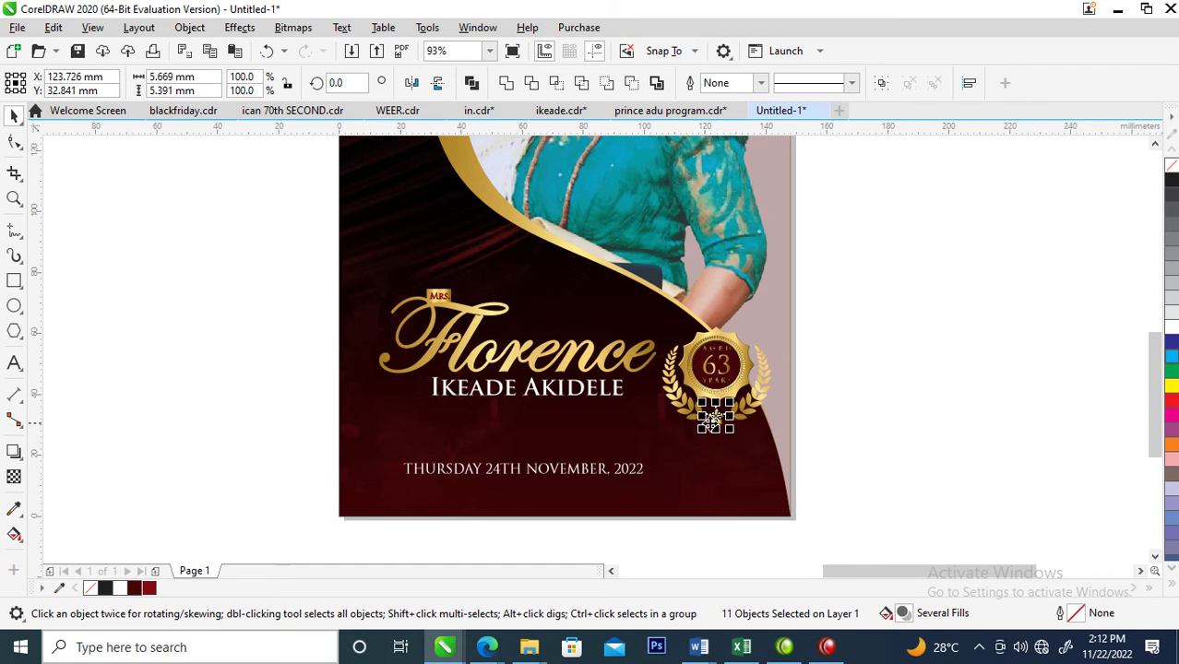
drag(718, 416, 524, 423)
right_click(526, 423)
click(452, 434)
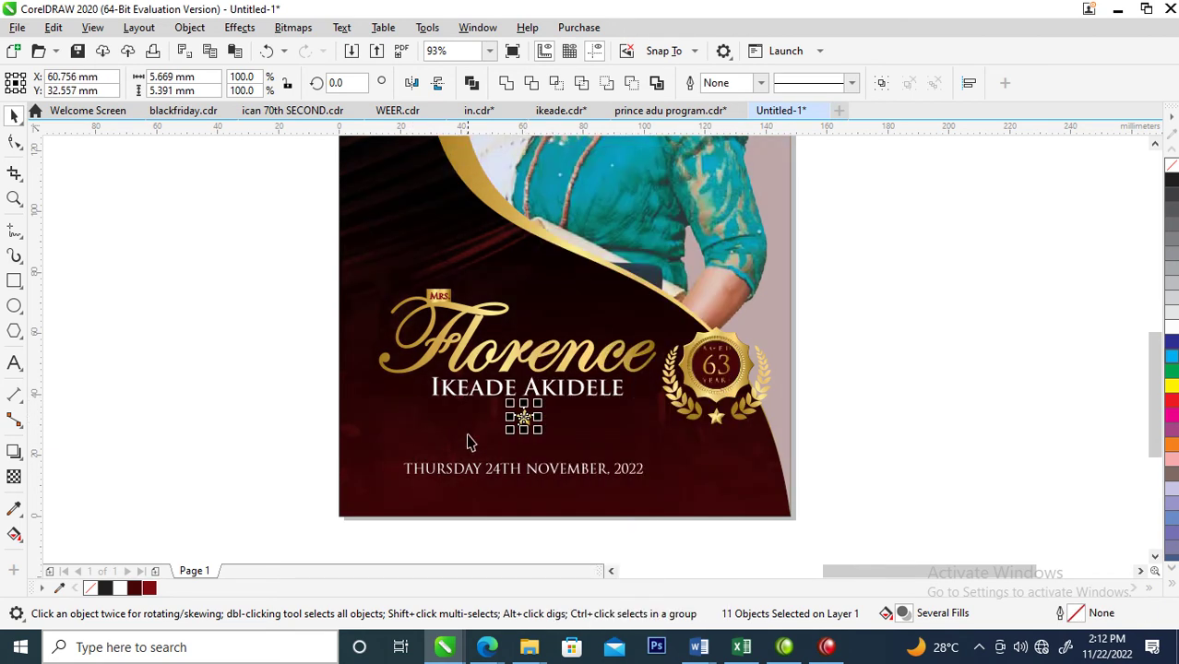
Step: Group the pieces of the copied star and regroup all the badge's parts
key(ctrl+g)
drag(912, 272, 643, 463)
key(ctrl+g)
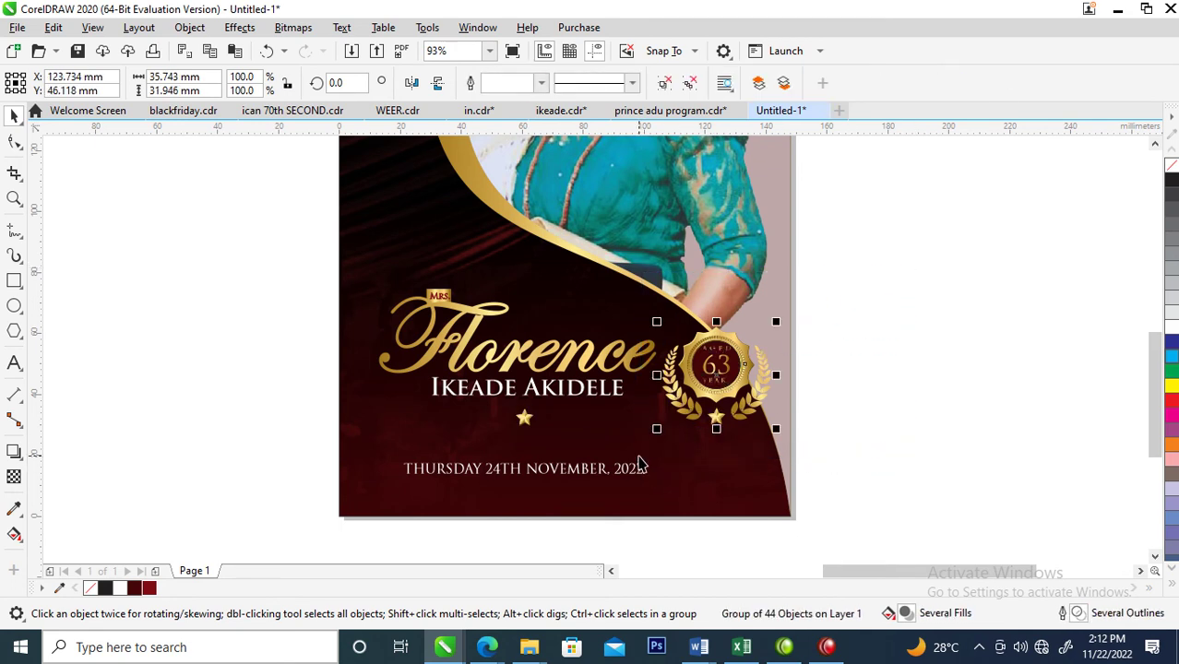
Step: Draw a thin rectangle about 35.7 by 0.7 mm to the left of the copied star and copy the star's gold properties to it
key(z)
drag(334, 282, 831, 510)
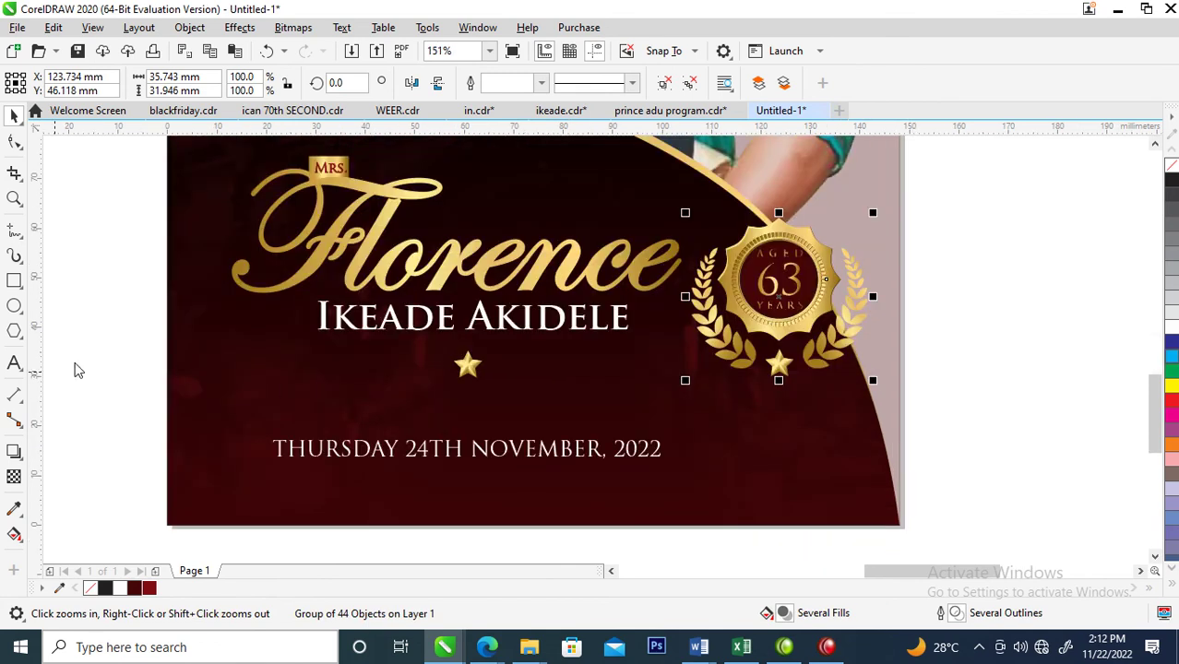
click(16, 283)
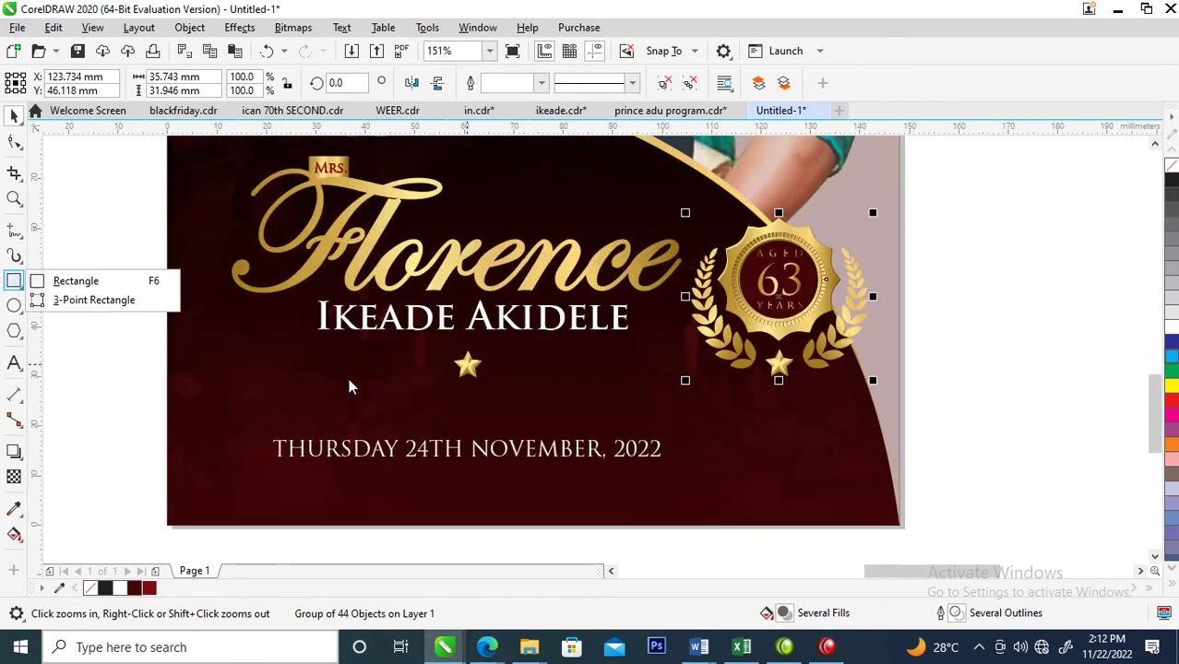
click(38, 281)
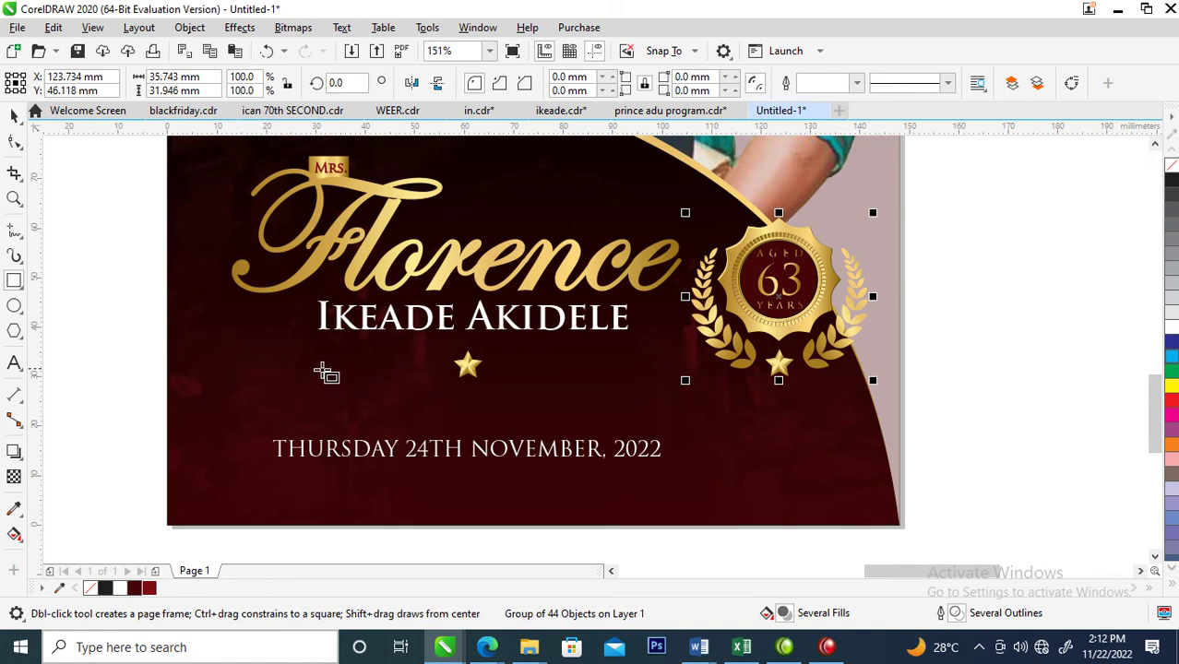
drag(278, 368, 420, 373)
key(space)
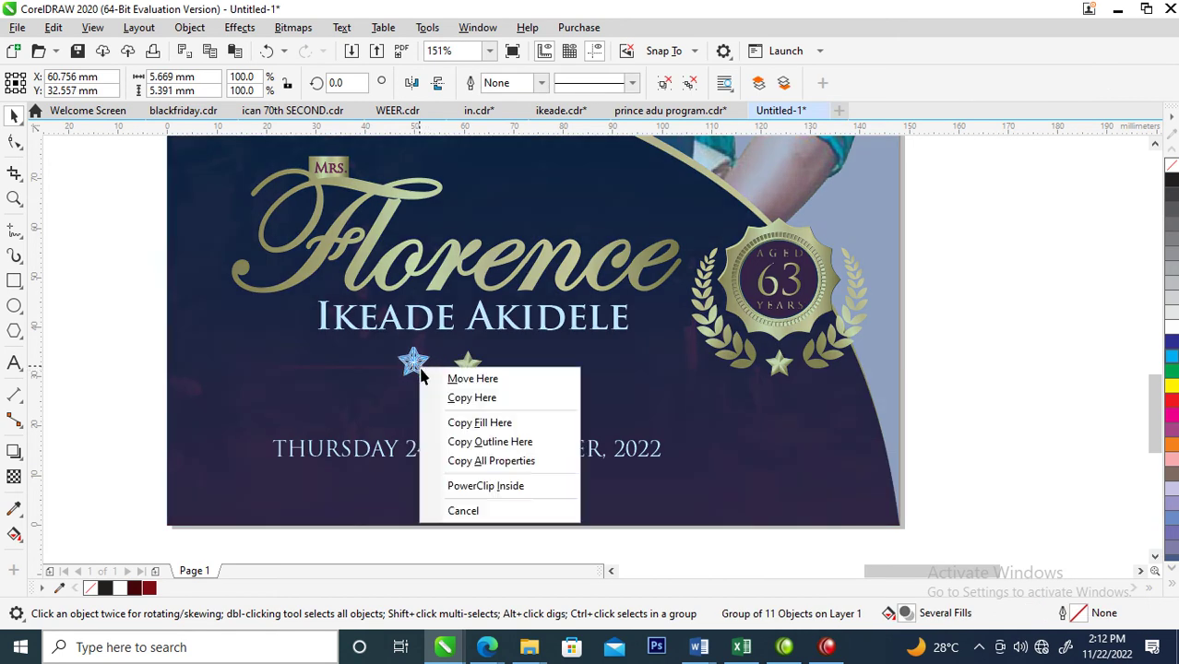
click(486, 461)
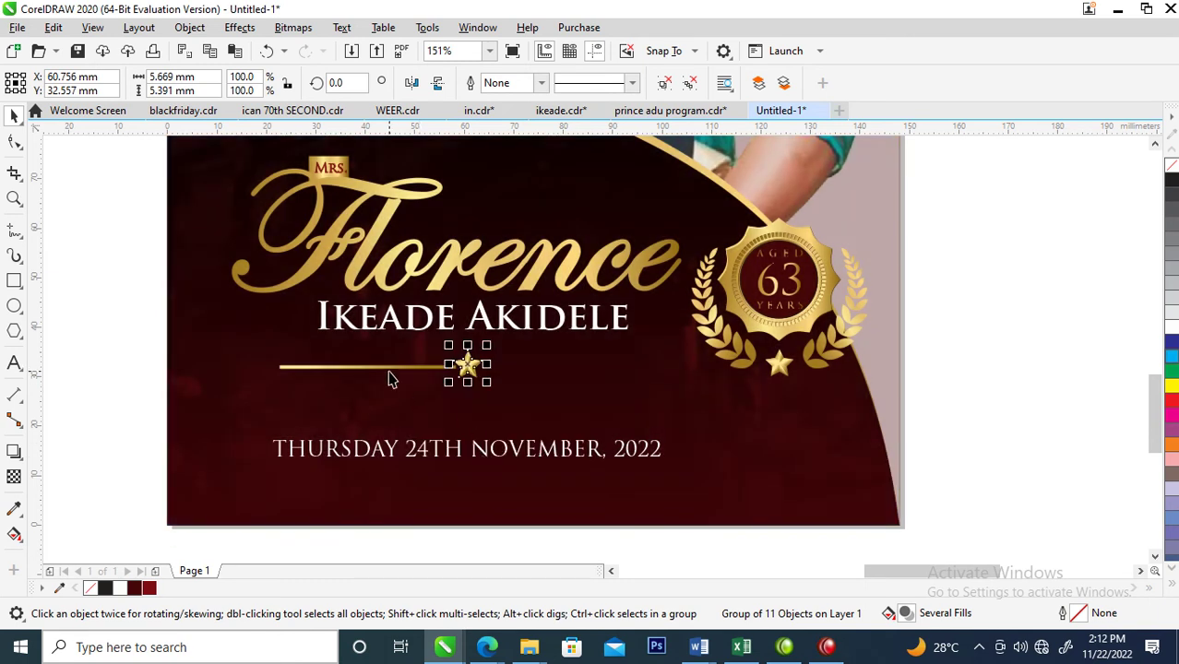
Step: Place a copy of the thin gold bar on the star's other side and group the two bars
drag(395, 375, 609, 377)
right_click(609, 377)
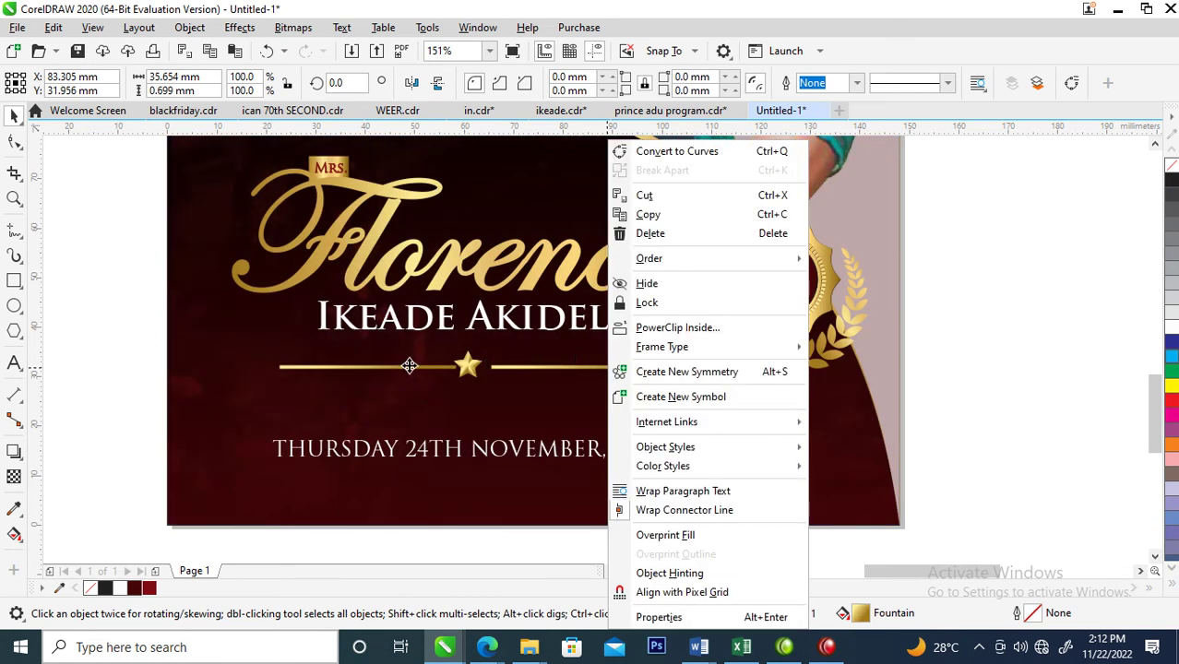
shift+click(411, 369)
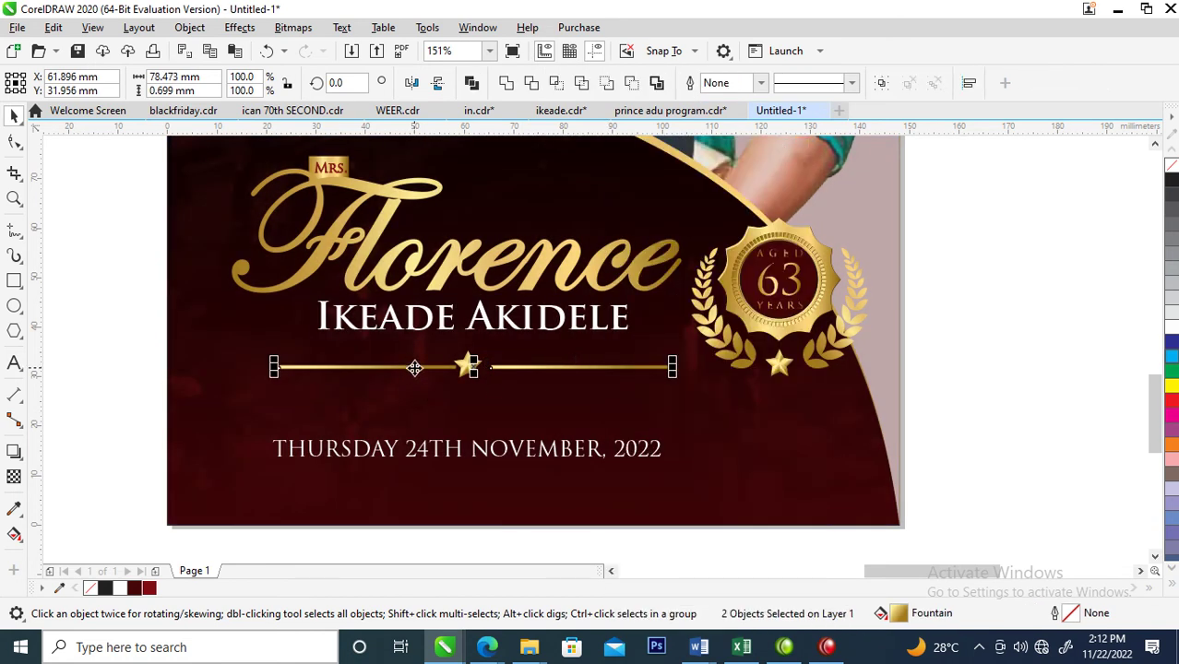
key(ctrl+g)
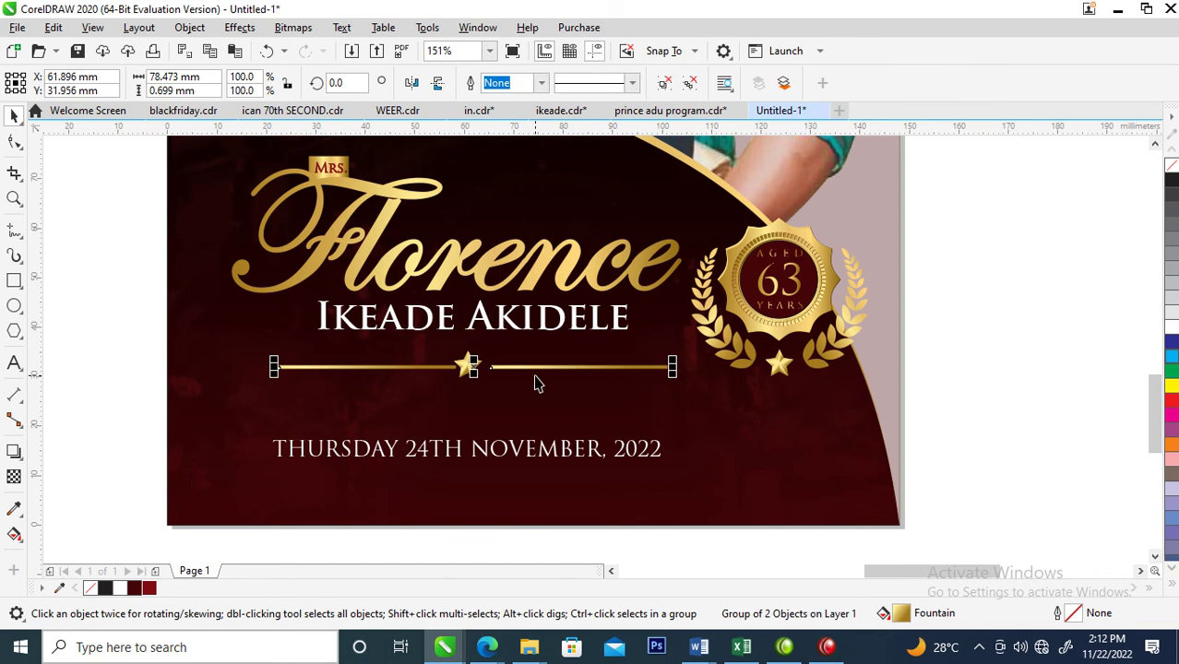
Step: Centre the bars on the star, and group them into one divider scaled down to about 61.5 mm wide
shift+click(466, 366)
key(c)
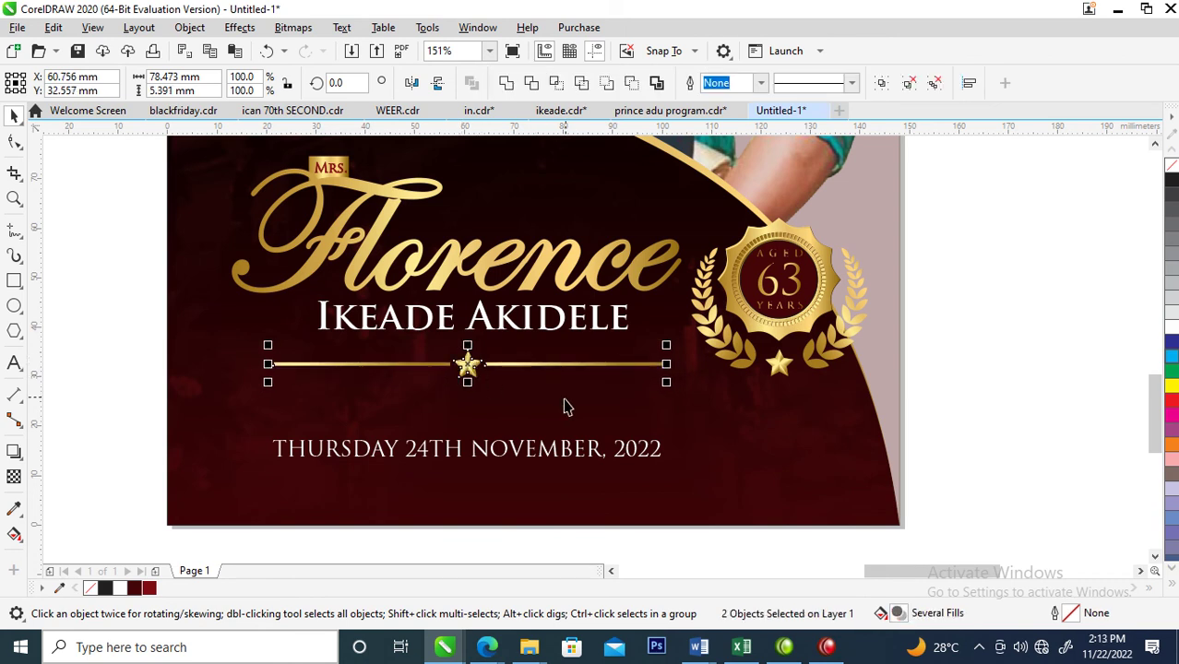
key(ctrl+g)
drag(667, 344, 626, 335)
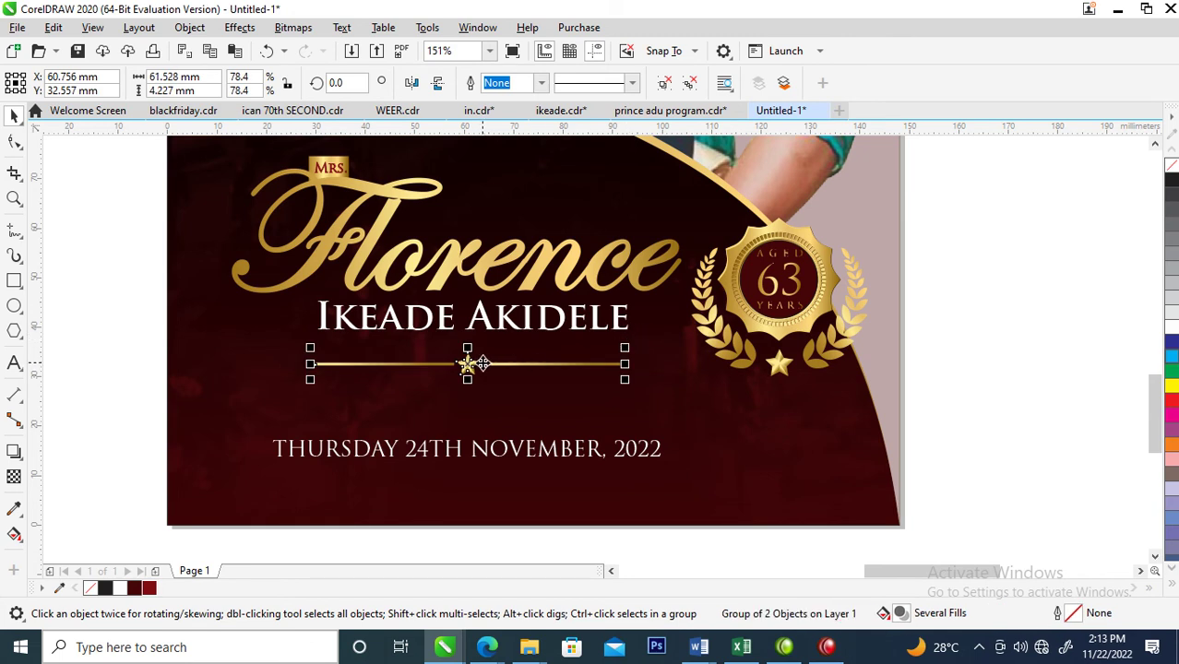
Step: Move the star divider closer to the name and widen it slightly, and place the date line, slightly smaller, just below it
drag(467, 365, 468, 355)
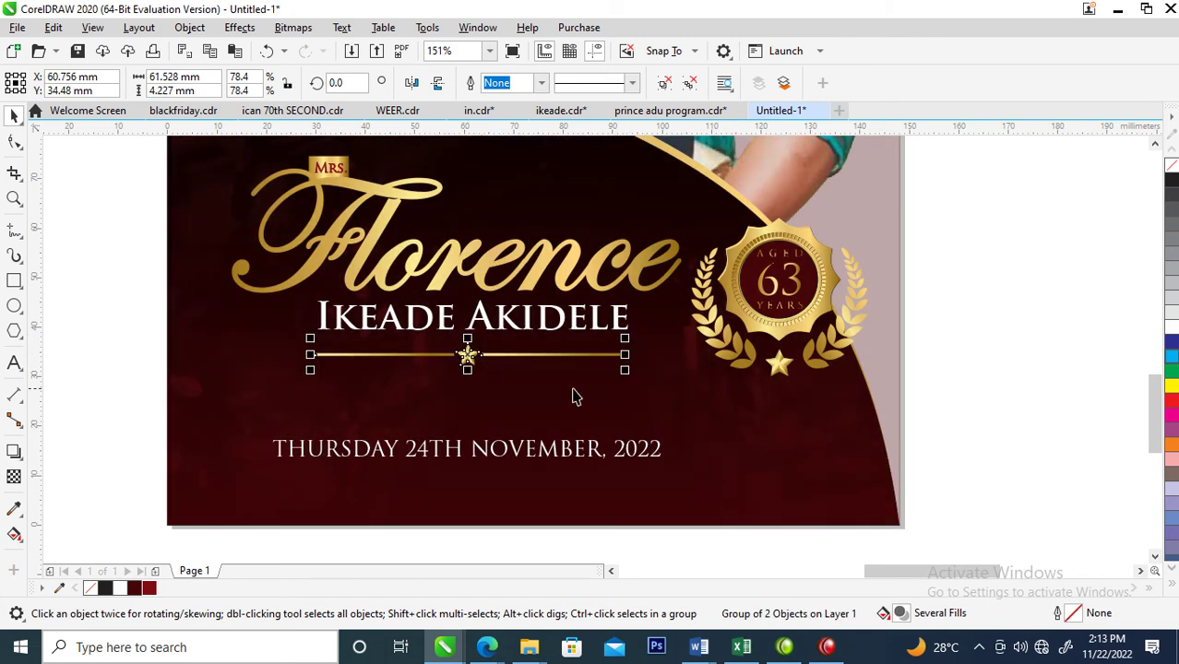
drag(625, 368, 645, 379)
drag(532, 460, 544, 405)
drag(685, 394, 651, 388)
Step: Widen the date line's letter spacing and centre it horizontally under the gold script name
click(14, 141)
drag(643, 410, 747, 411)
key(space)
shift+click(630, 273)
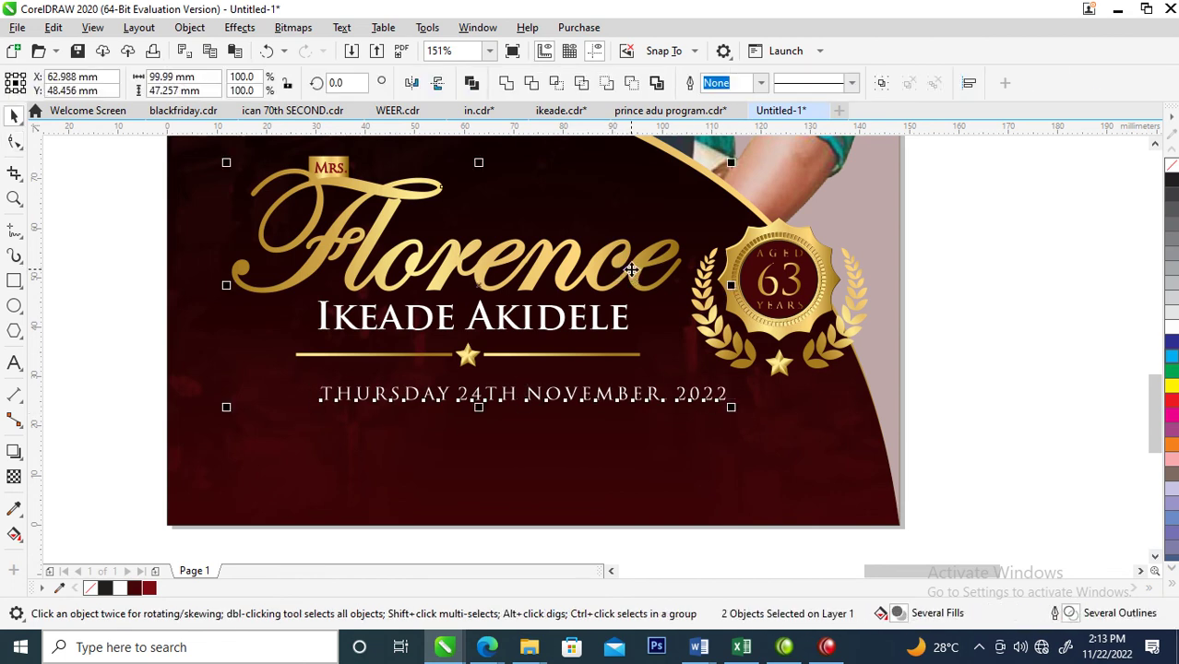
key(c)
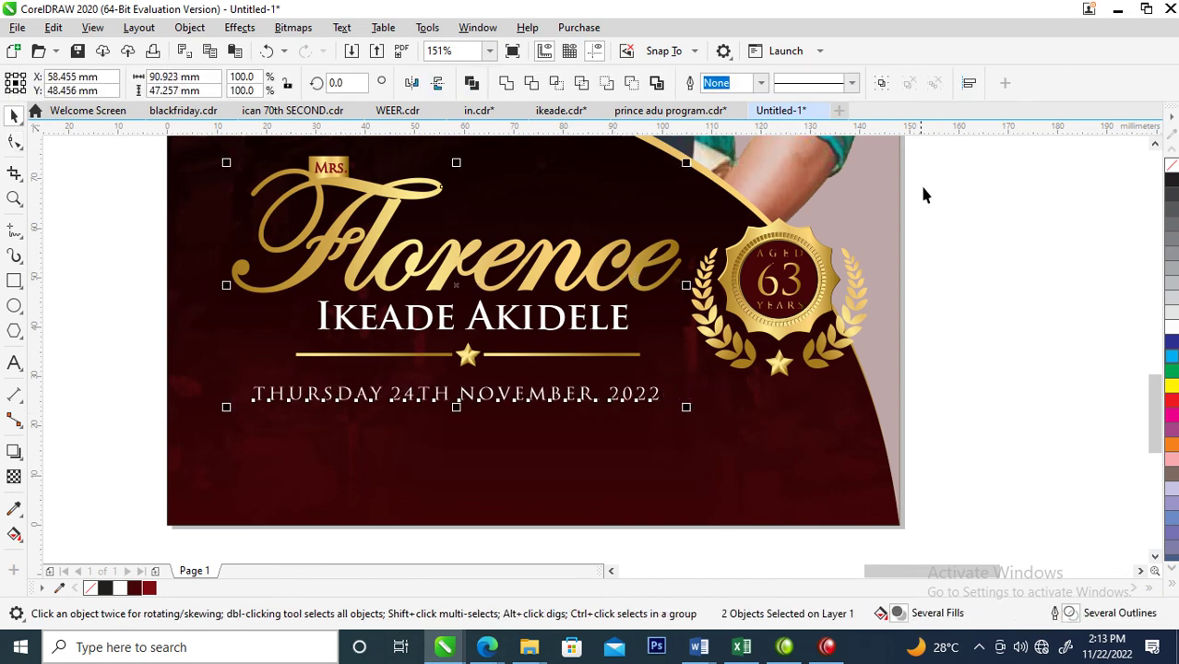
Step: Select the name texts, divider, date and age badge together, scale them down to about 115 mm wide and reposition them on the cover
scroll(965, 249, down, 5)
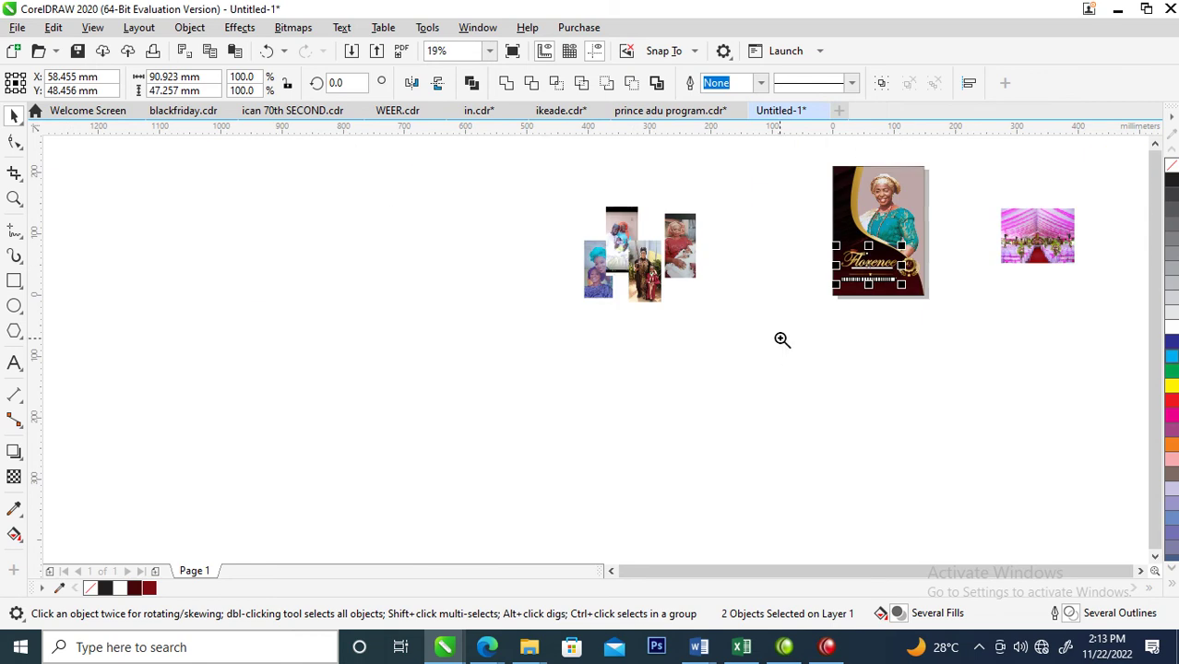
key(z)
drag(780, 332, 926, 150)
drag(514, 238, 770, 503)
drag(751, 378, 425, 537)
drag(684, 402, 661, 425)
mouse_move(637, 473)
mouse_down()
mouse_move(553, 323)
mouse_move(643, 476)
mouse_move(636, 498)
mouse_move(649, 468)
mouse_up()
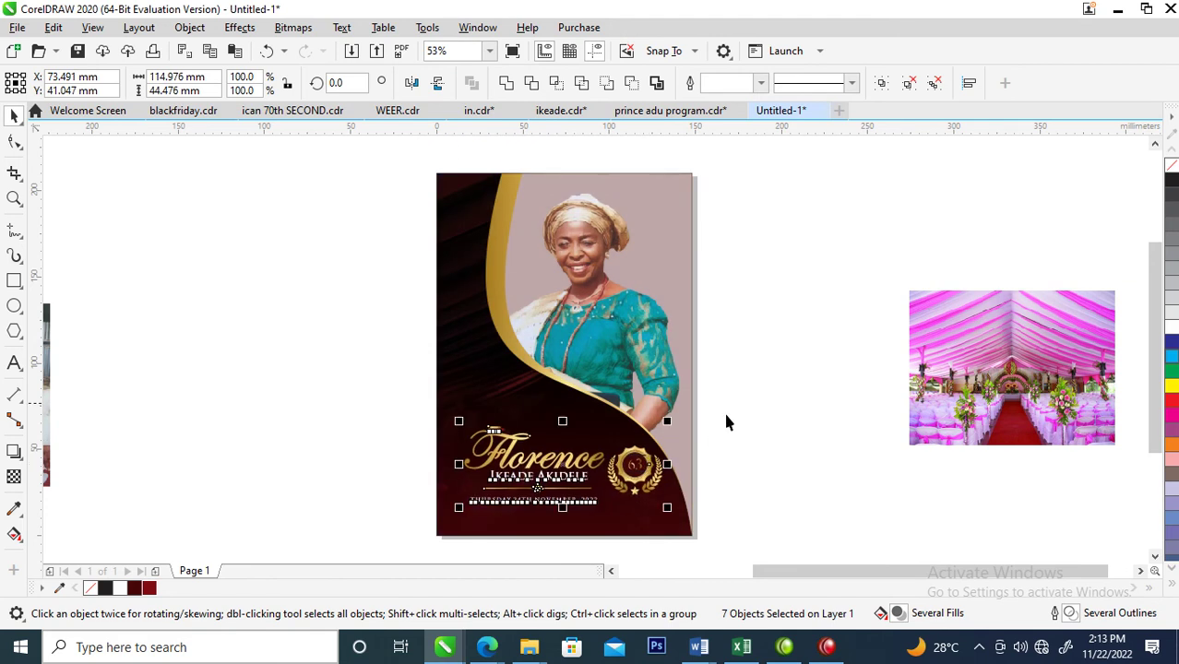
Step: Scale the woman's portrait down to about 117 mm wide
click(580, 270)
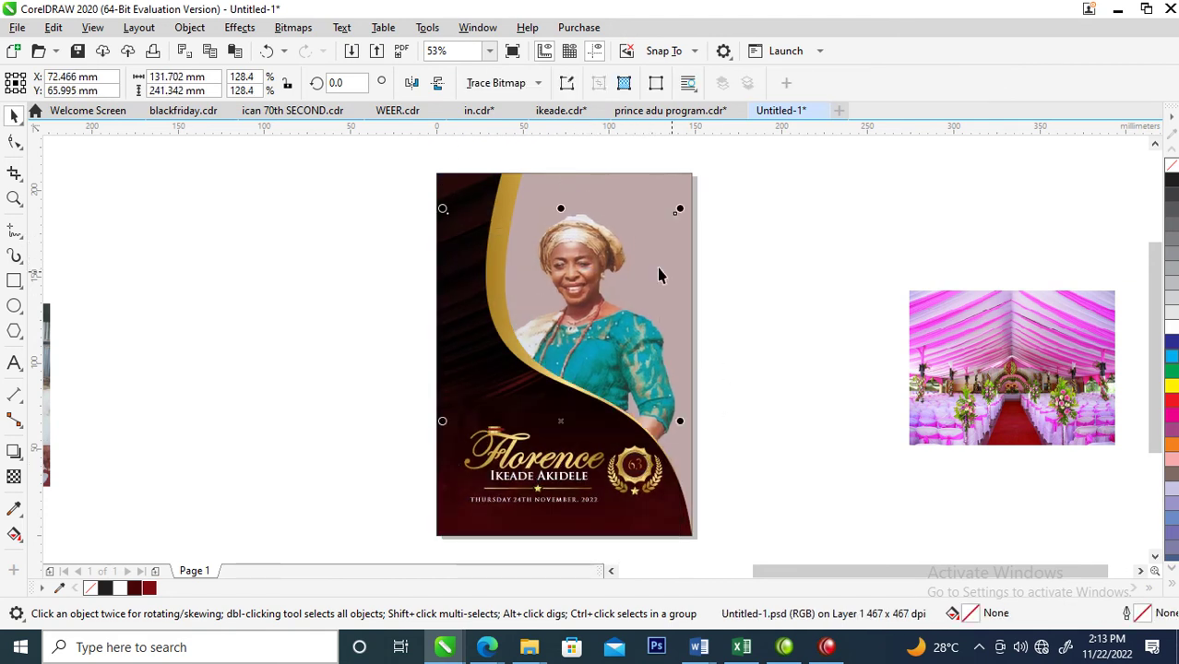
drag(679, 206, 692, 226)
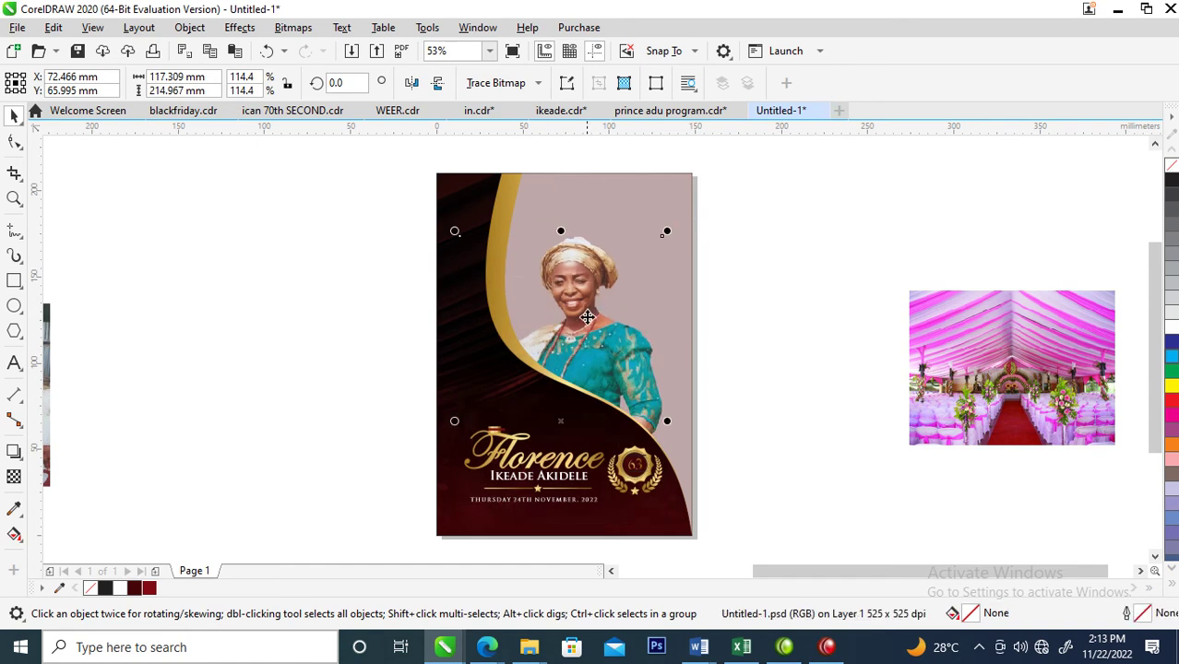
Step: Add "Celebration of" and "Life" as two separate lines of text in the cover's upper right corner
key(z)
drag(411, 167, 848, 317)
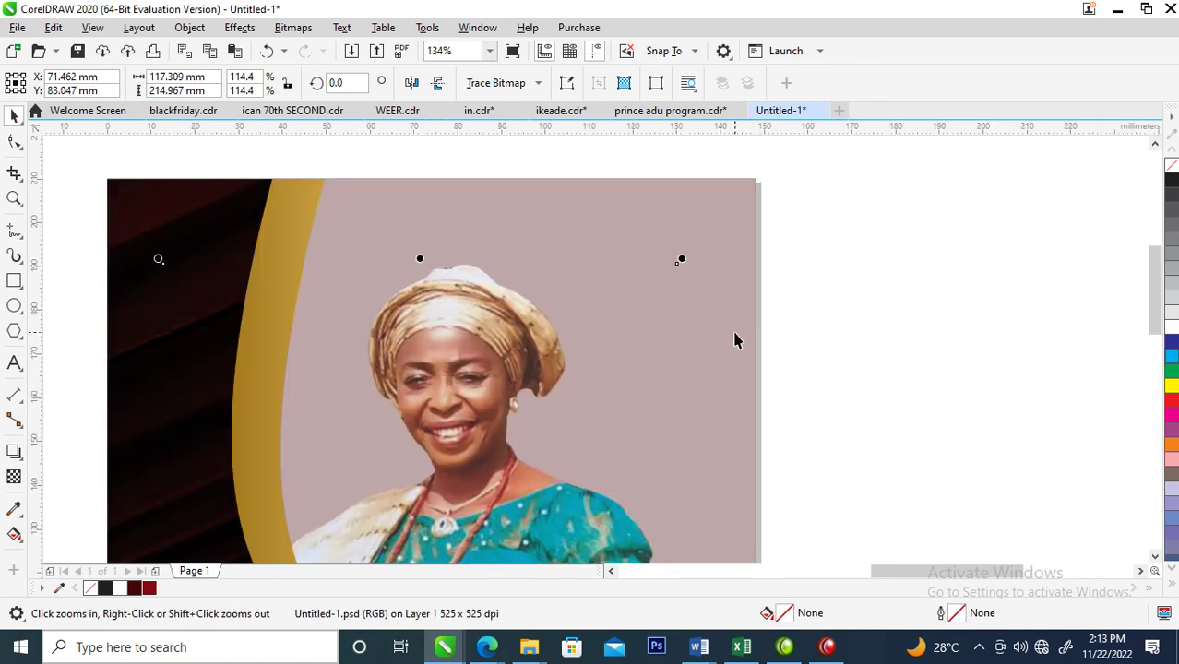
key(F8)
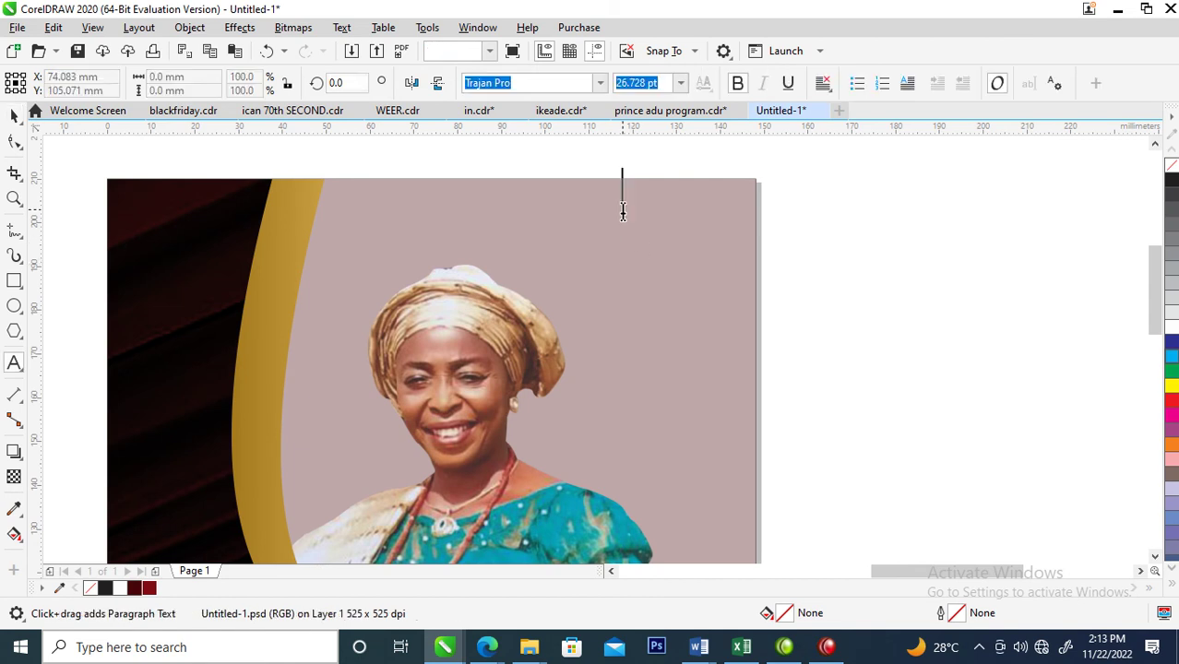
click(622, 210)
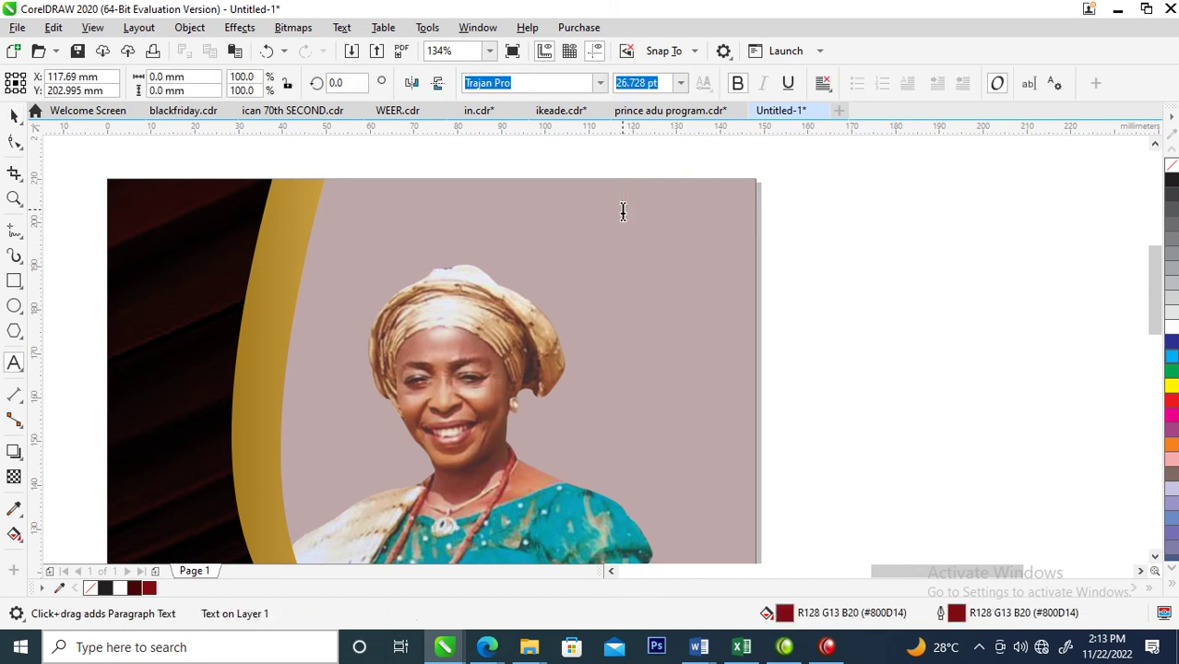
text(Cele)
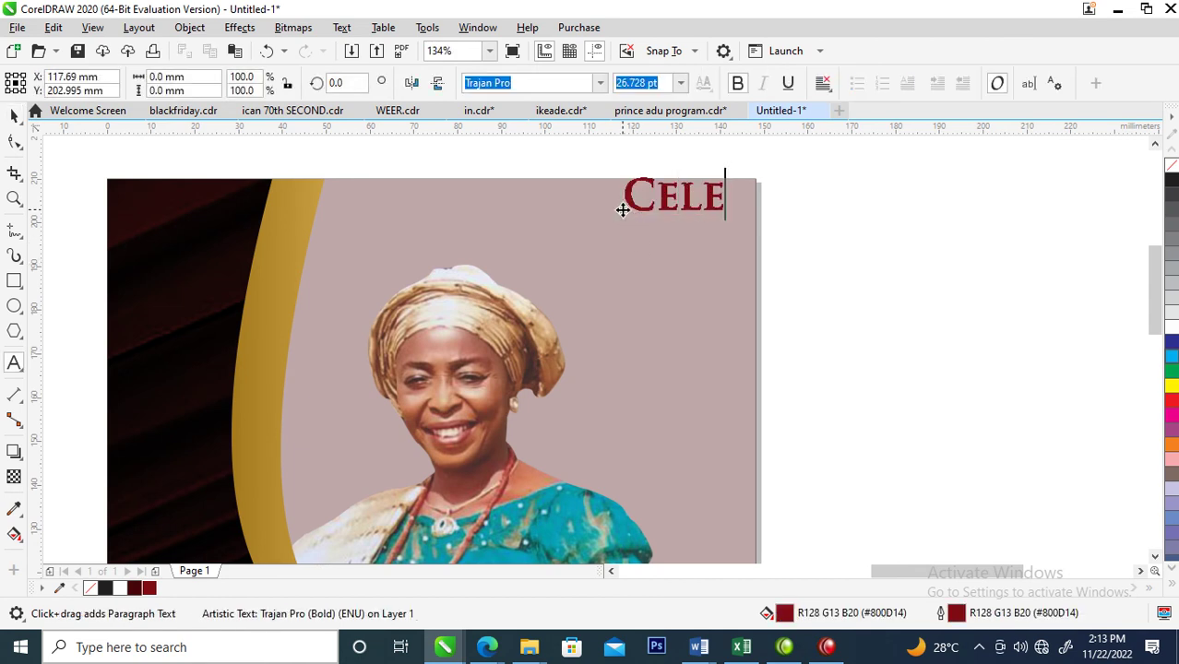
text(brat)
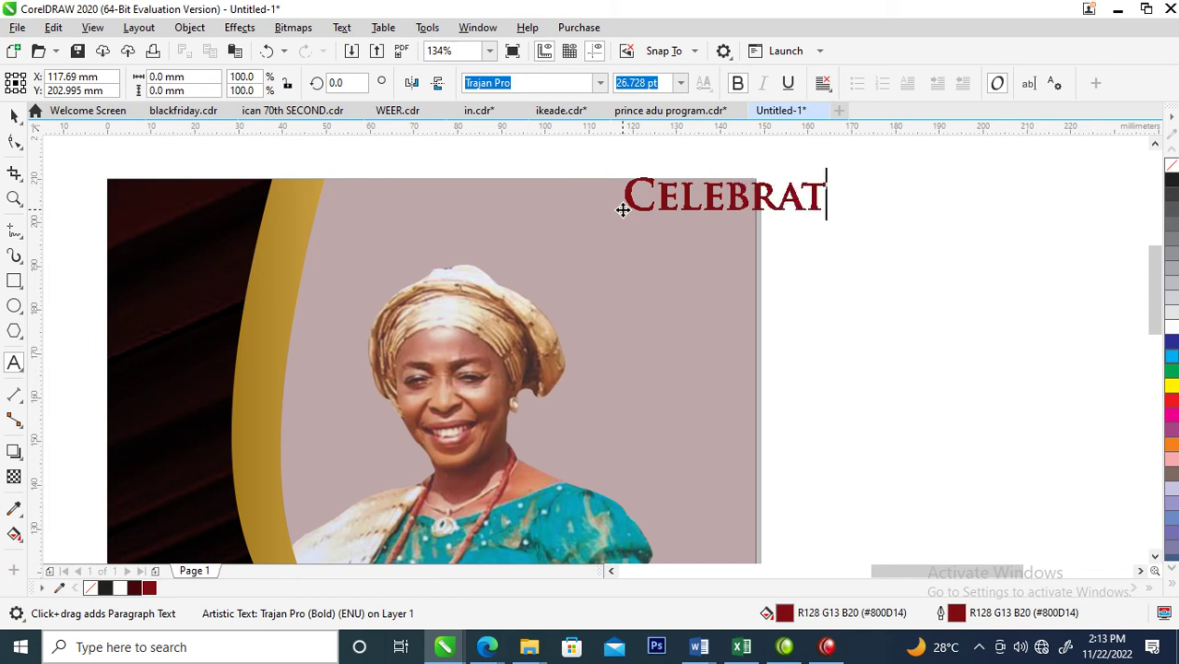
text(ion of)
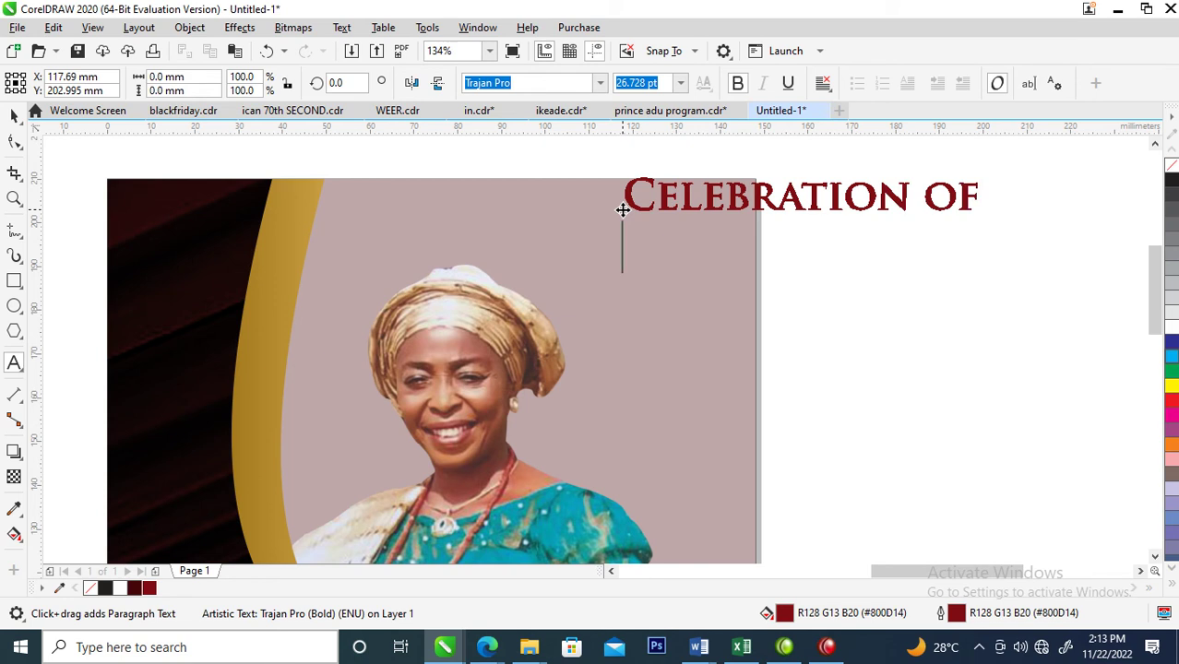
key(Return)
text(Lfe)
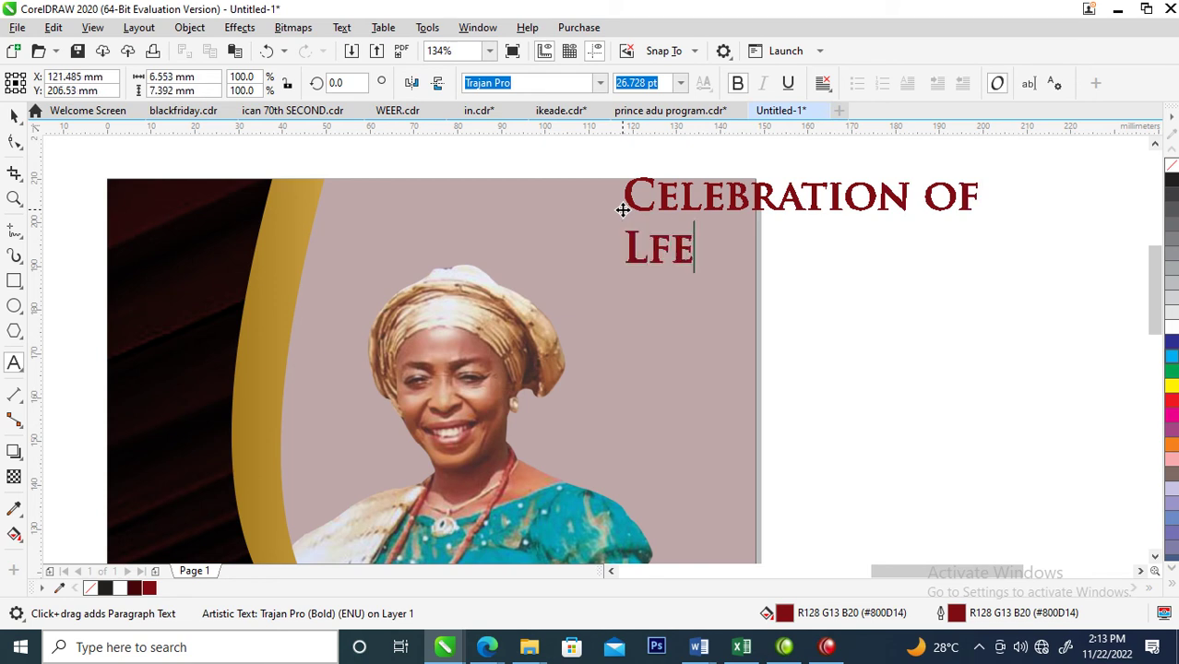
key(BackSpace)
key(BackSpace)
text(ife)
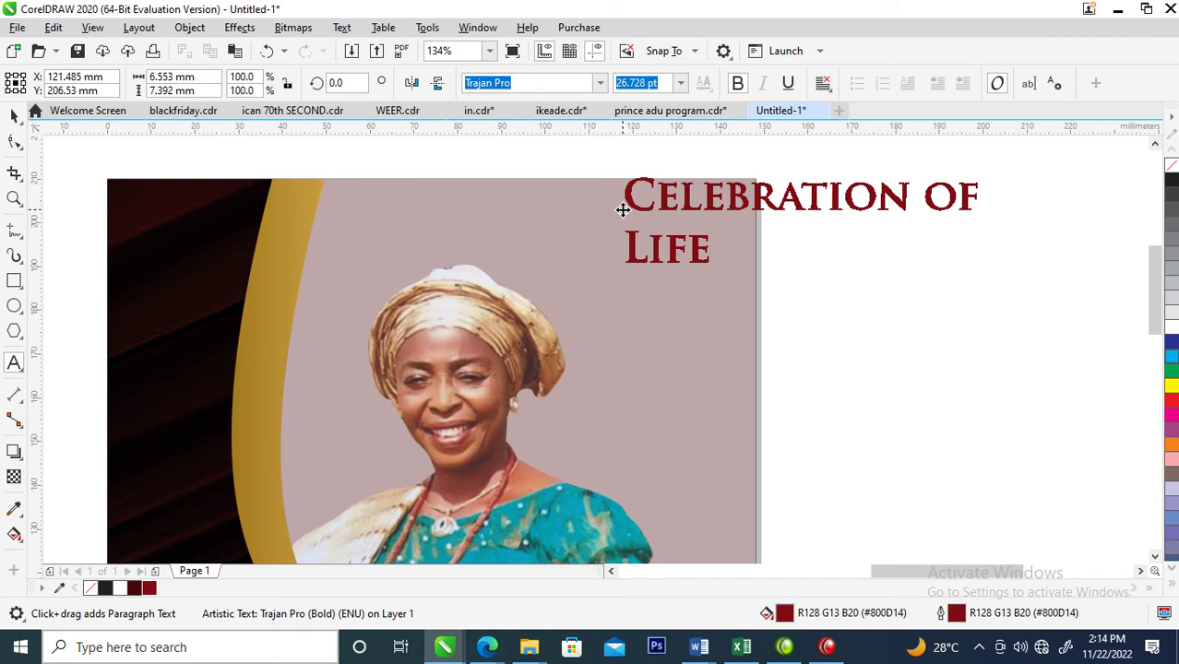
key(ctrl+space)
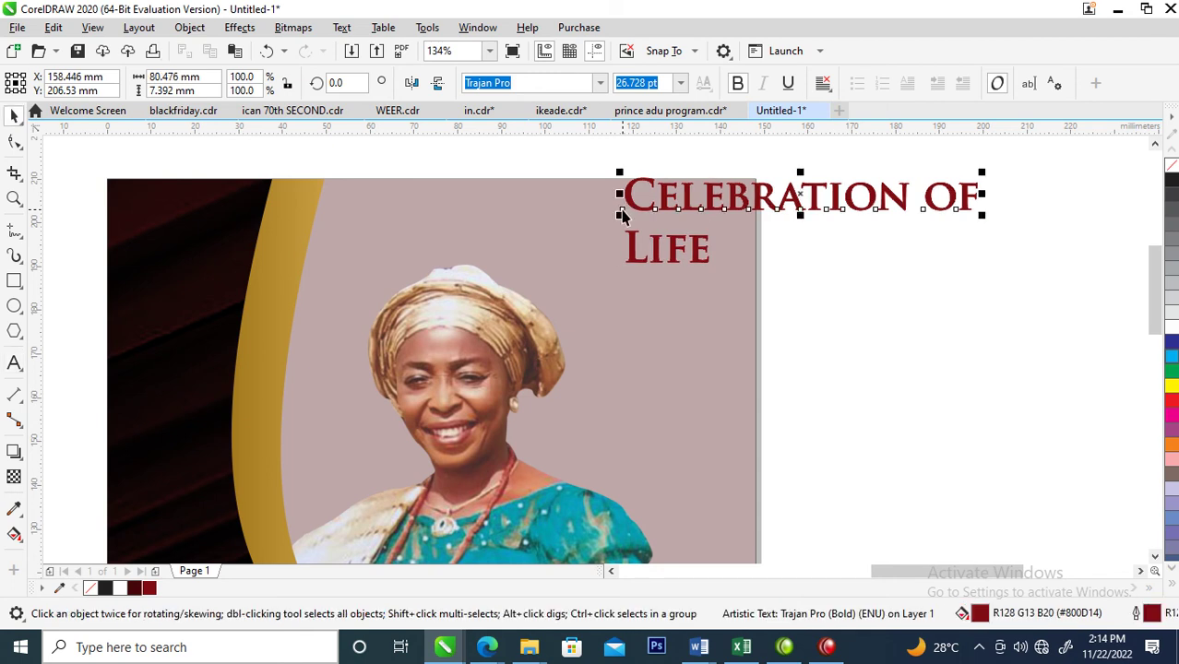
Step: Set "Life" in Edwardian Script ITC at about 58 pt beside the woman's head, and shrink "Celebration of" to about 9 pt above it
click(701, 251)
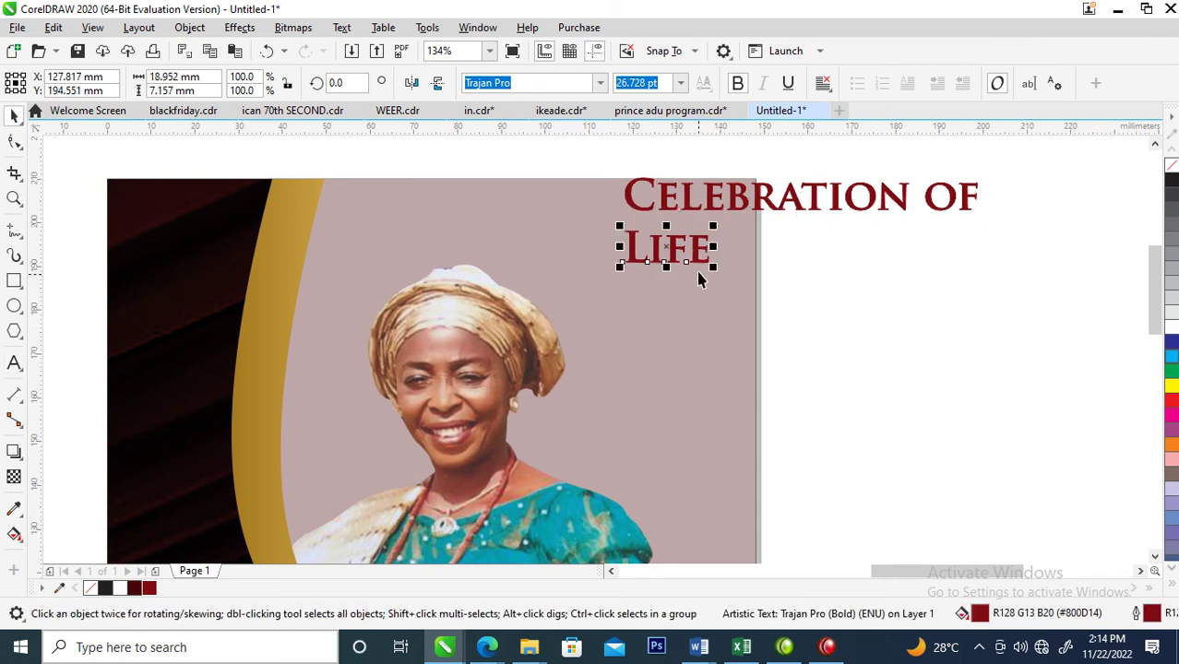
click(600, 83)
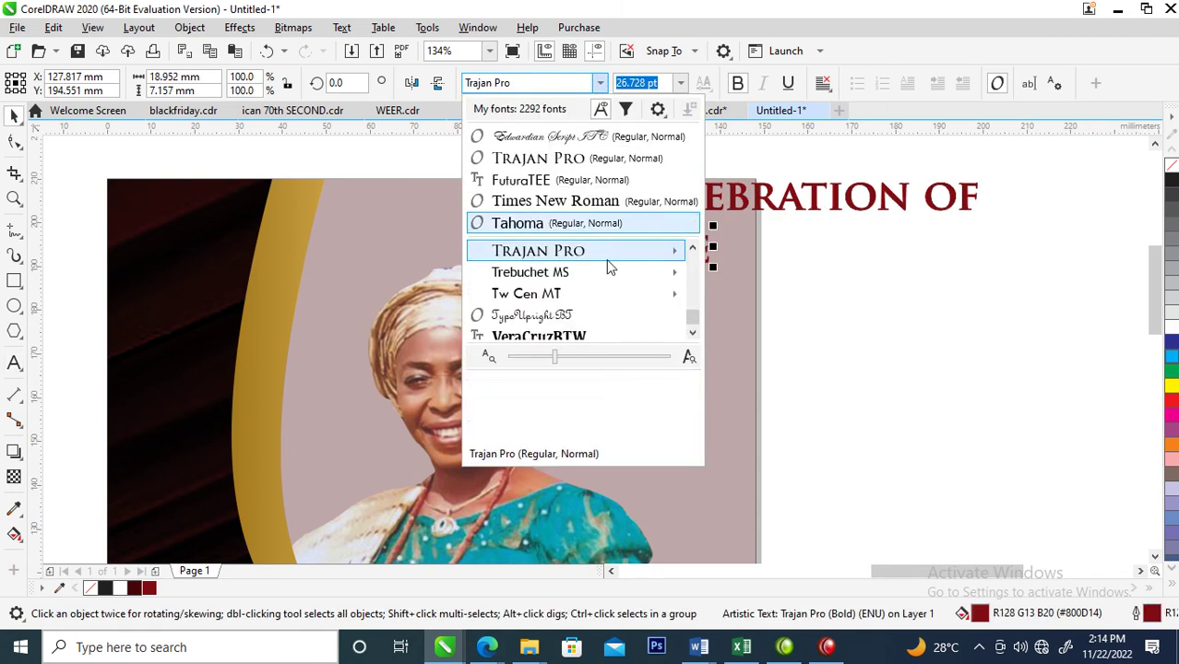
click(581, 136)
drag(617, 277, 554, 323)
drag(655, 264, 659, 292)
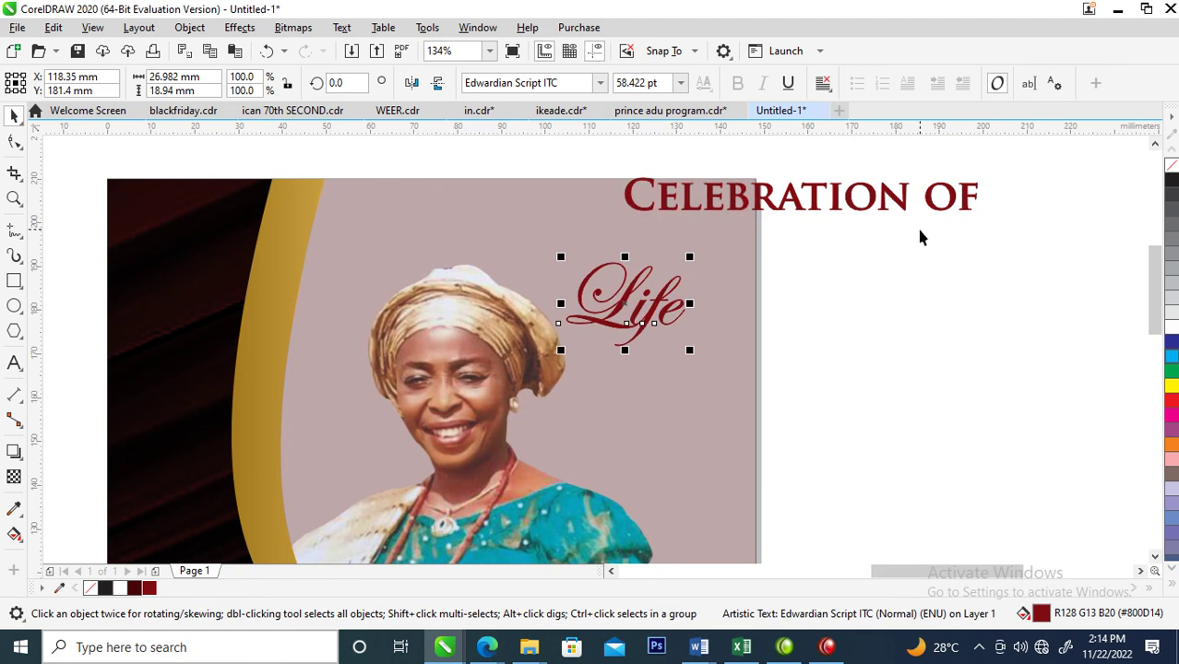
click(906, 208)
drag(982, 171, 613, 219)
Step: Draw a circle about 29.8 mm in diameter around "Life", with no fill and a thin black outline
click(14, 310)
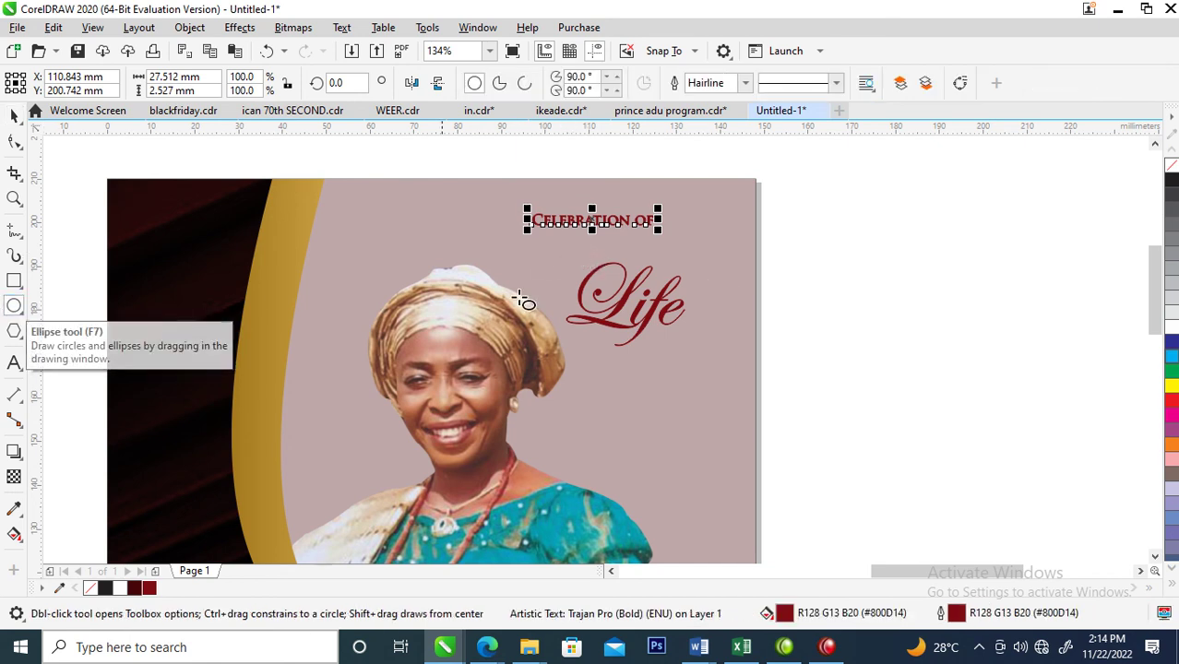
drag(564, 248, 677, 381)
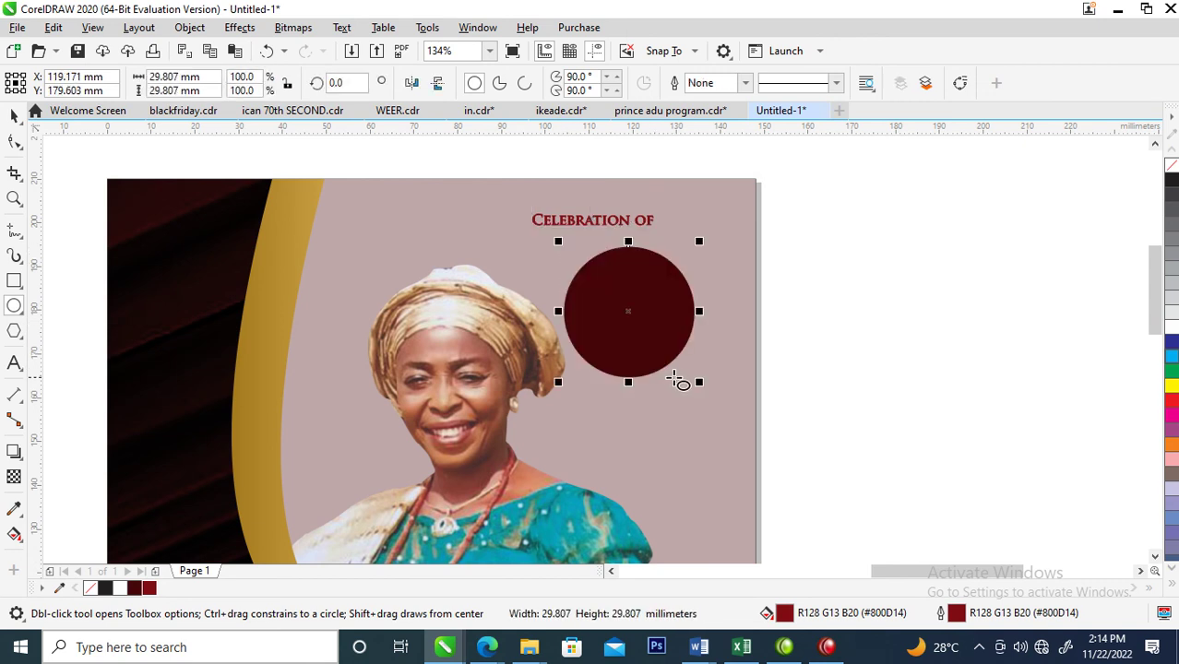
key(space)
click(646, 224)
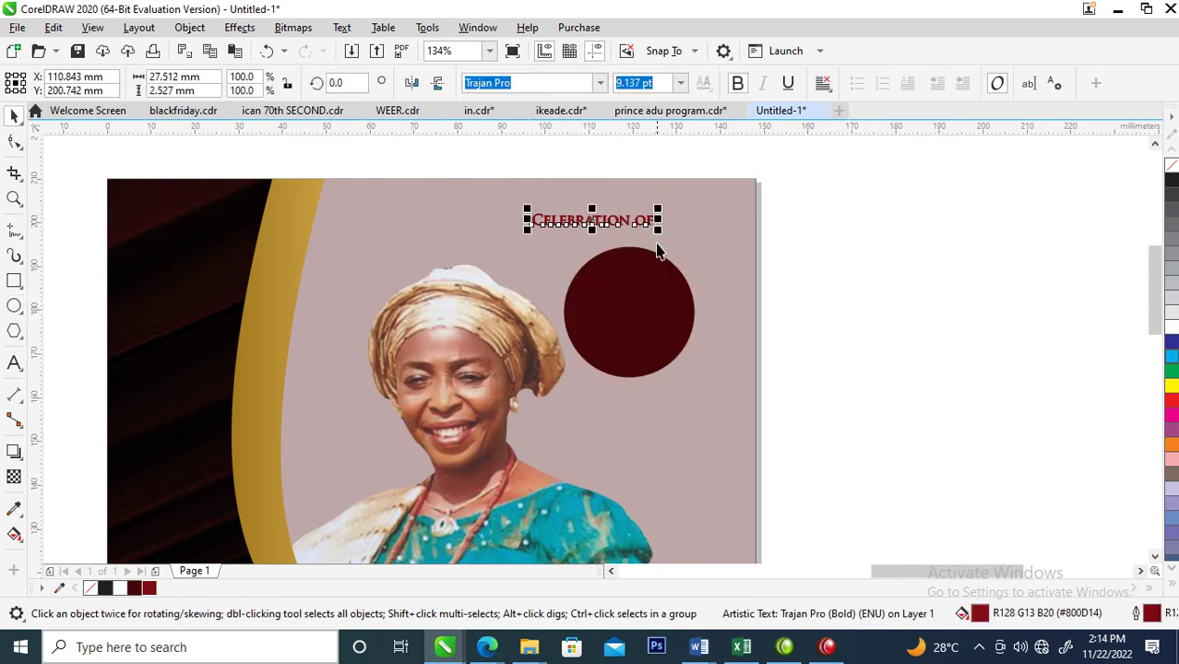
click(674, 325)
click(1169, 167)
right_click(1172, 180)
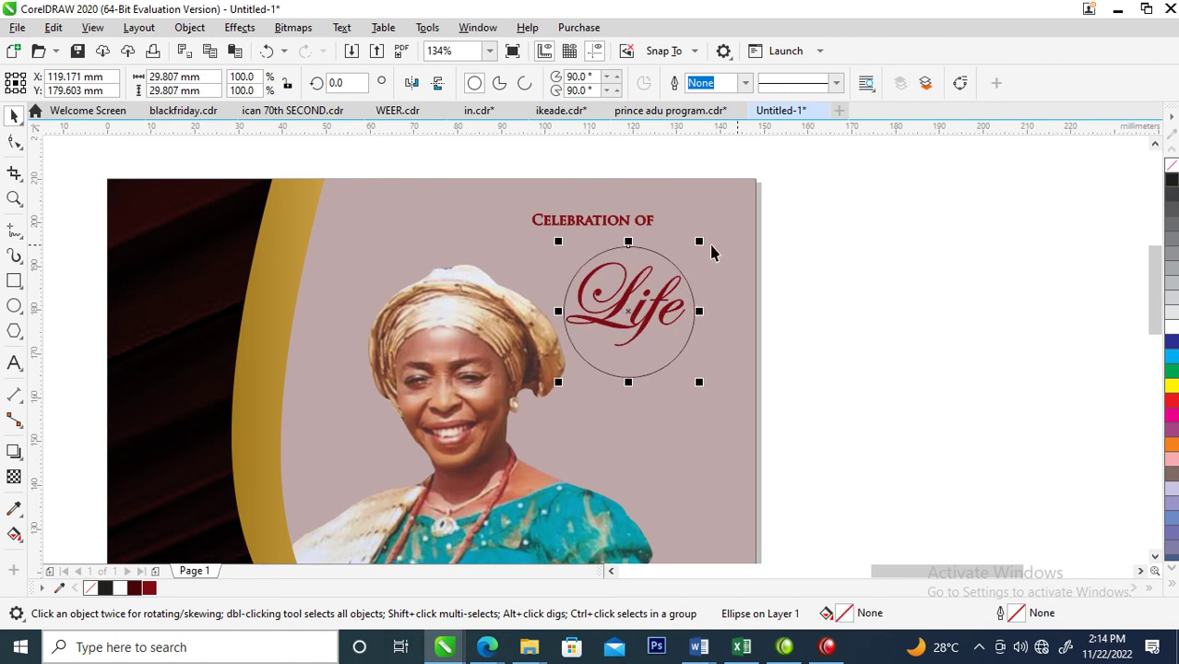
Step: Widen the letter spacing of "Celebration of" to about 37 mm overall and fit the text to the circle's path
click(636, 226)
click(13, 141)
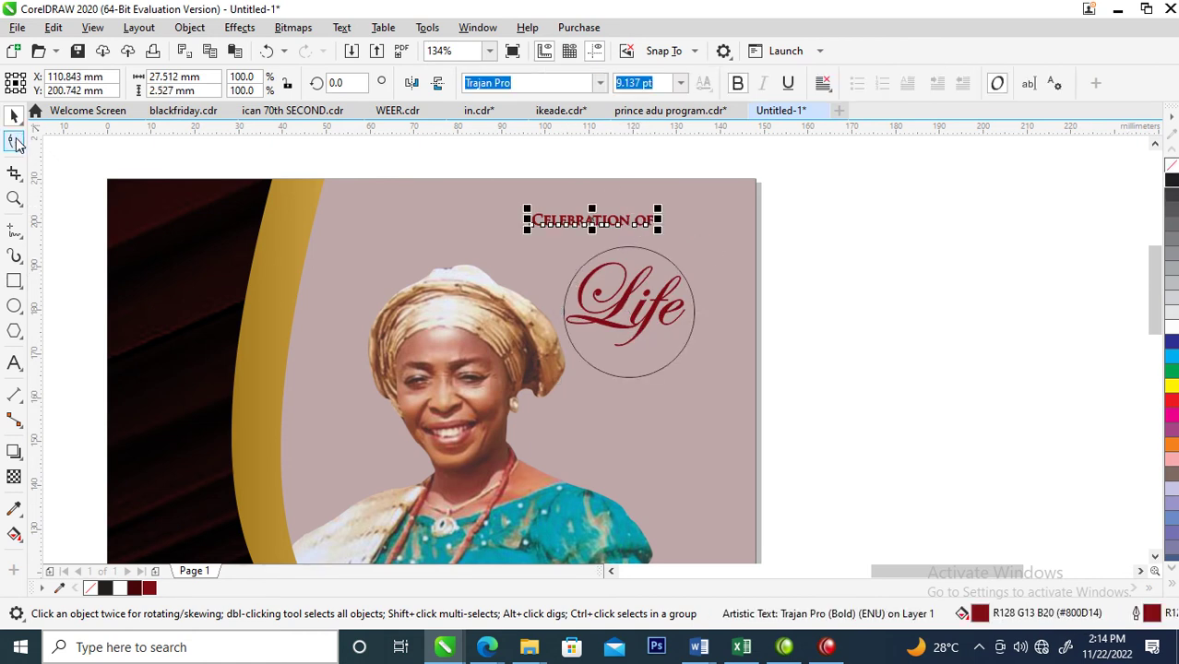
drag(660, 234, 703, 233)
key(space)
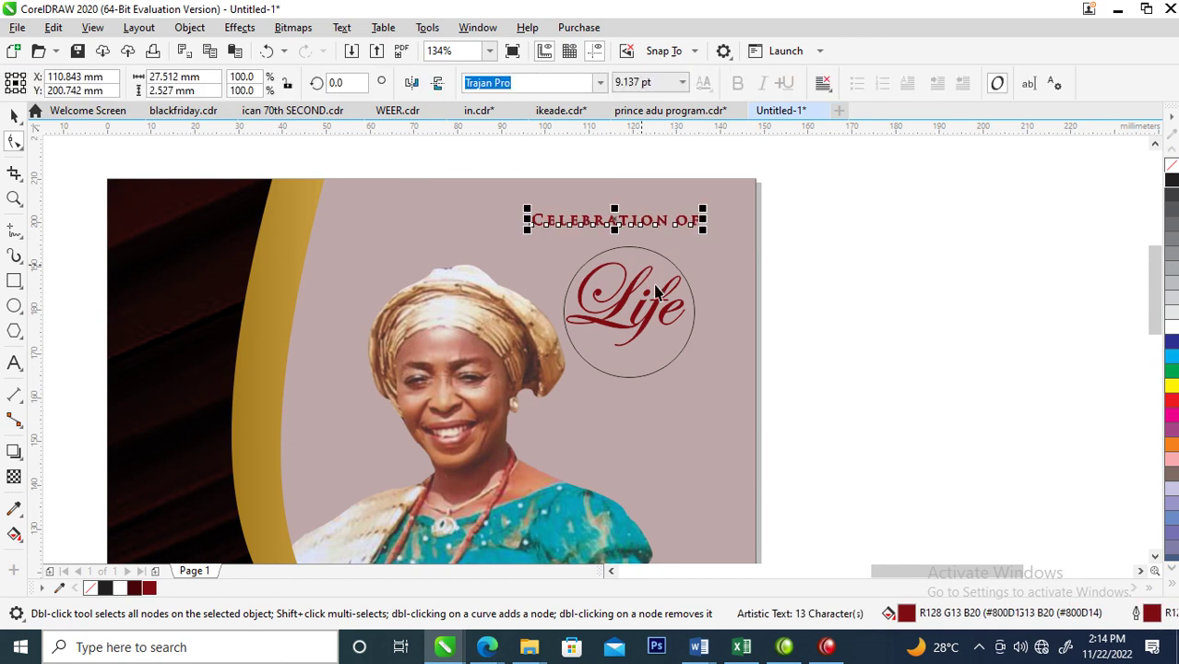
shift+click(672, 367)
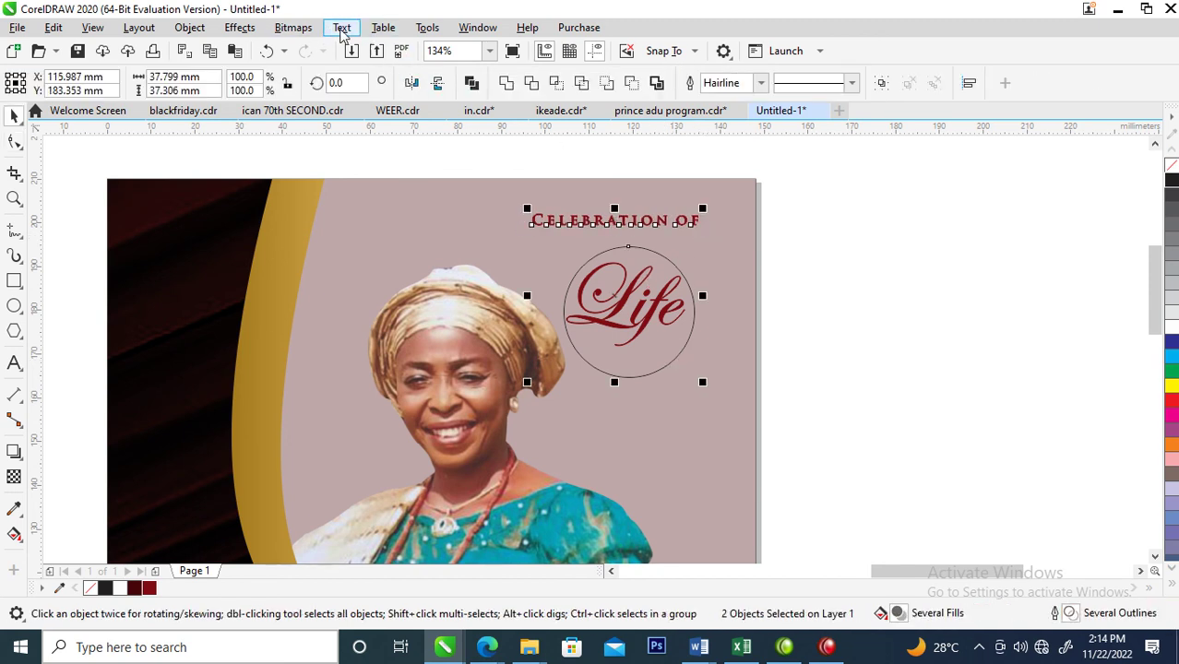
click(341, 28)
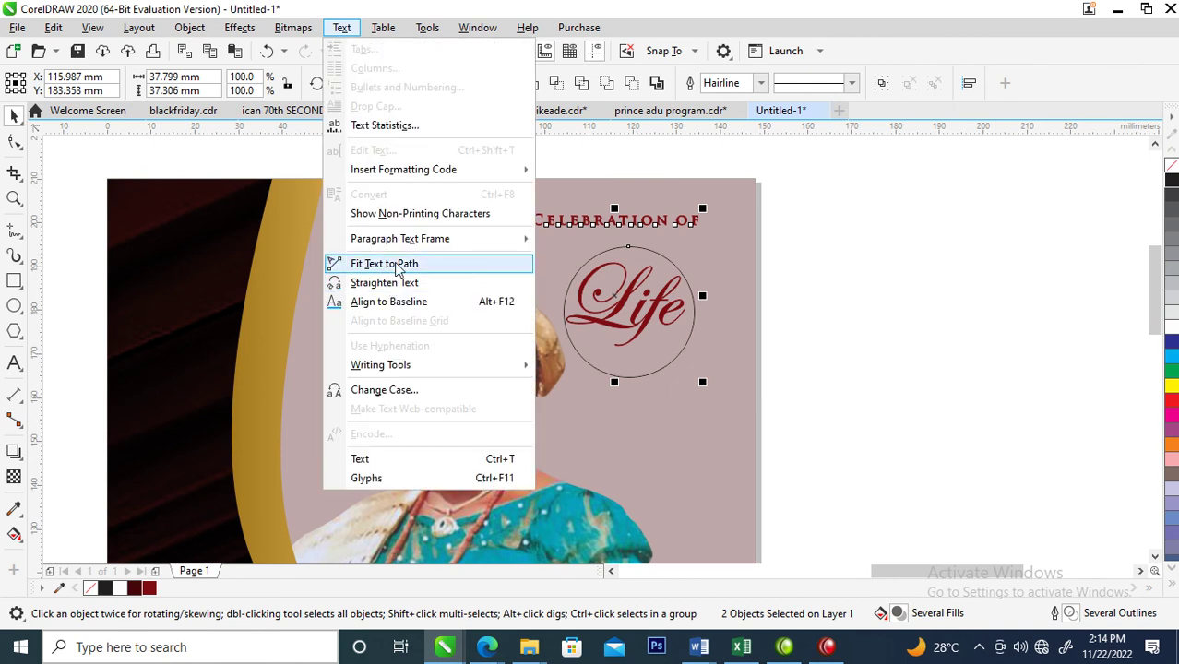
click(398, 266)
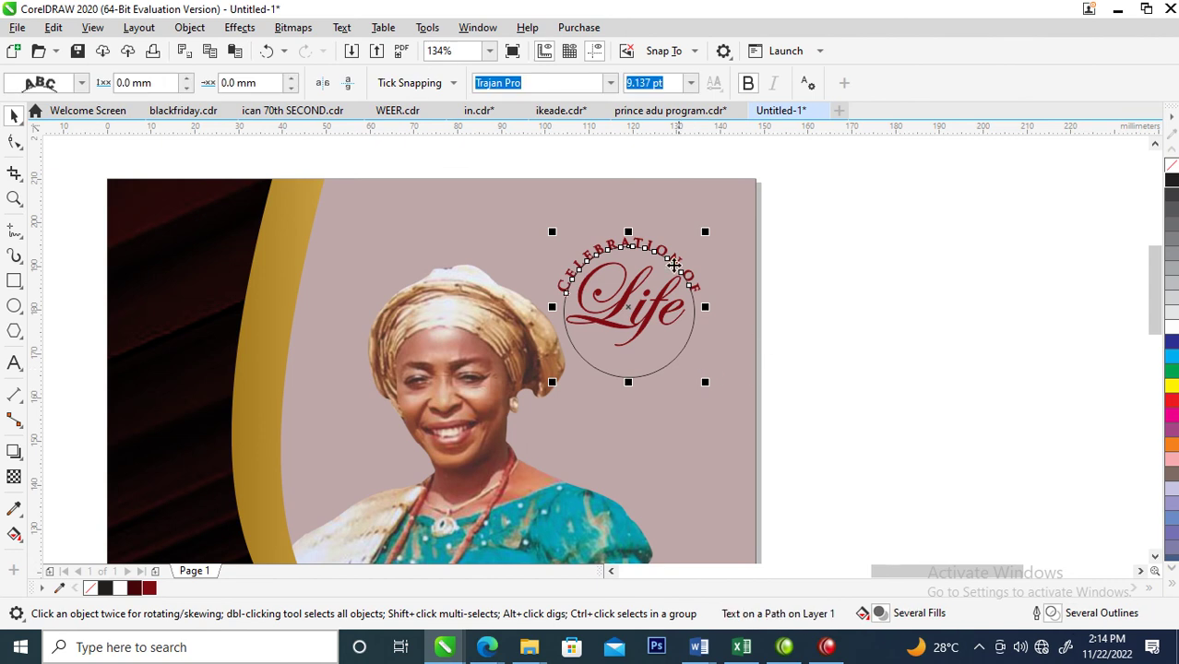
Step: Break the curved "Celebration of" text apart from its circle and delete the circle
click(190, 28)
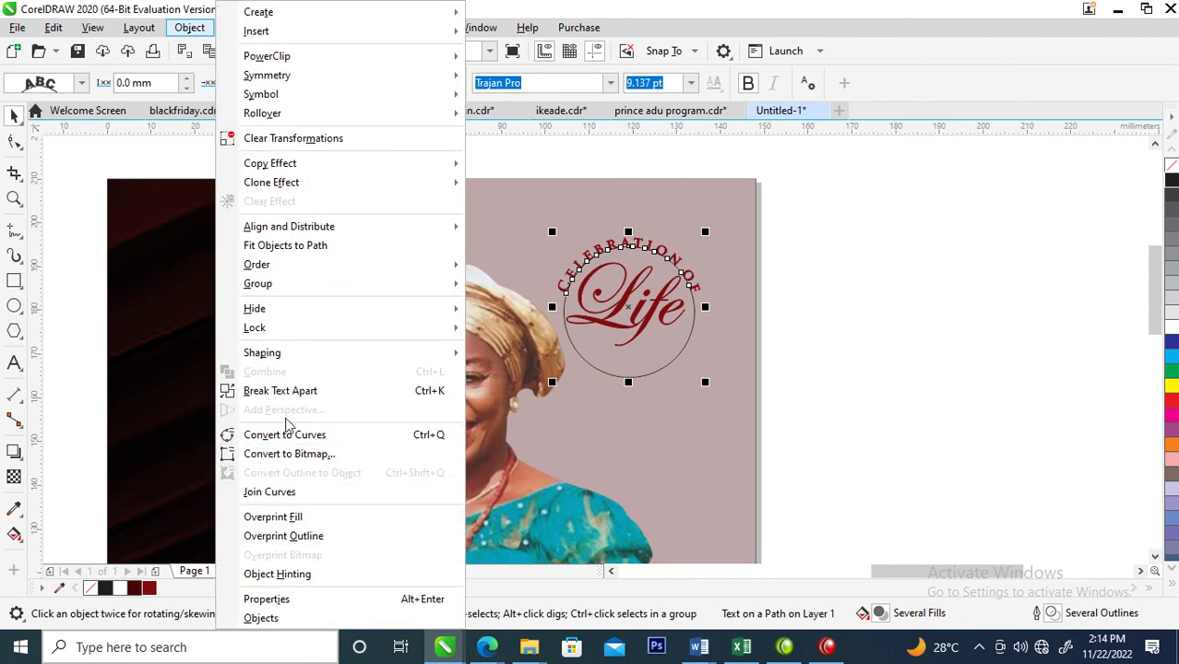
click(286, 393)
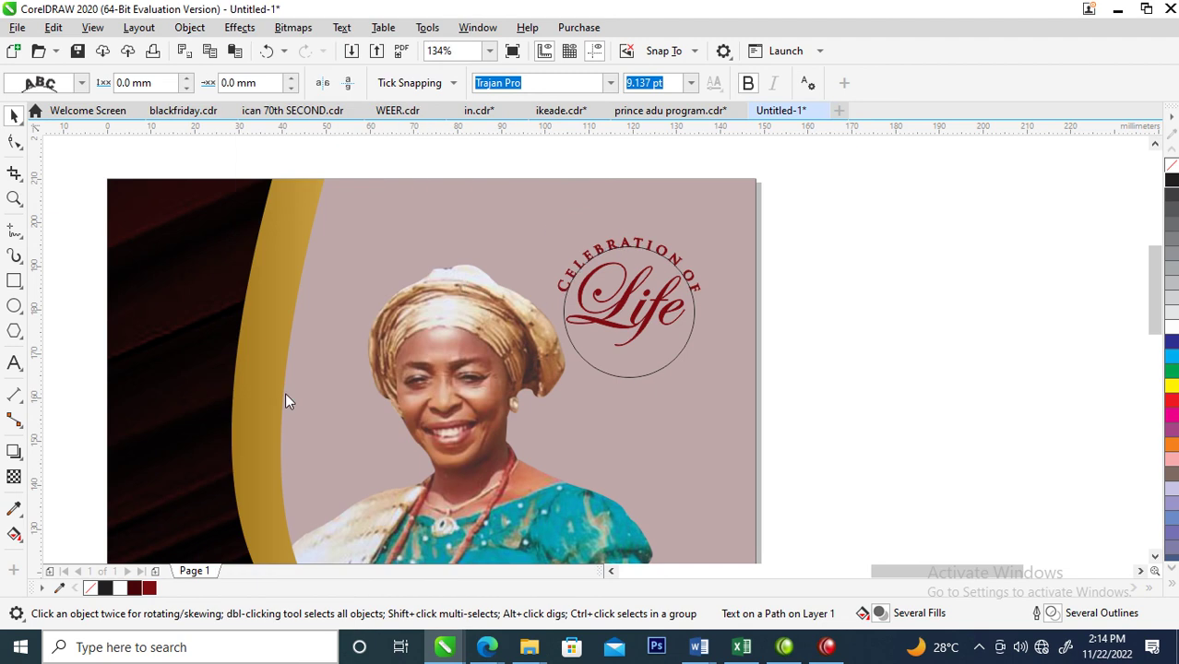
click(874, 336)
key(F10)
key(space)
click(674, 341)
key(Delete)
Step: Group the curved "Celebration of" with "Life" and shift the group slightly away from the woman's head
drag(817, 193, 539, 362)
mouse_move(641, 307)
mouse_down()
mouse_move(660, 339)
mouse_move(651, 328)
mouse_up()
Step: Try to place a mirrored copy of the maroon background panel against the cover's left edge
scroll(684, 395, down, 4)
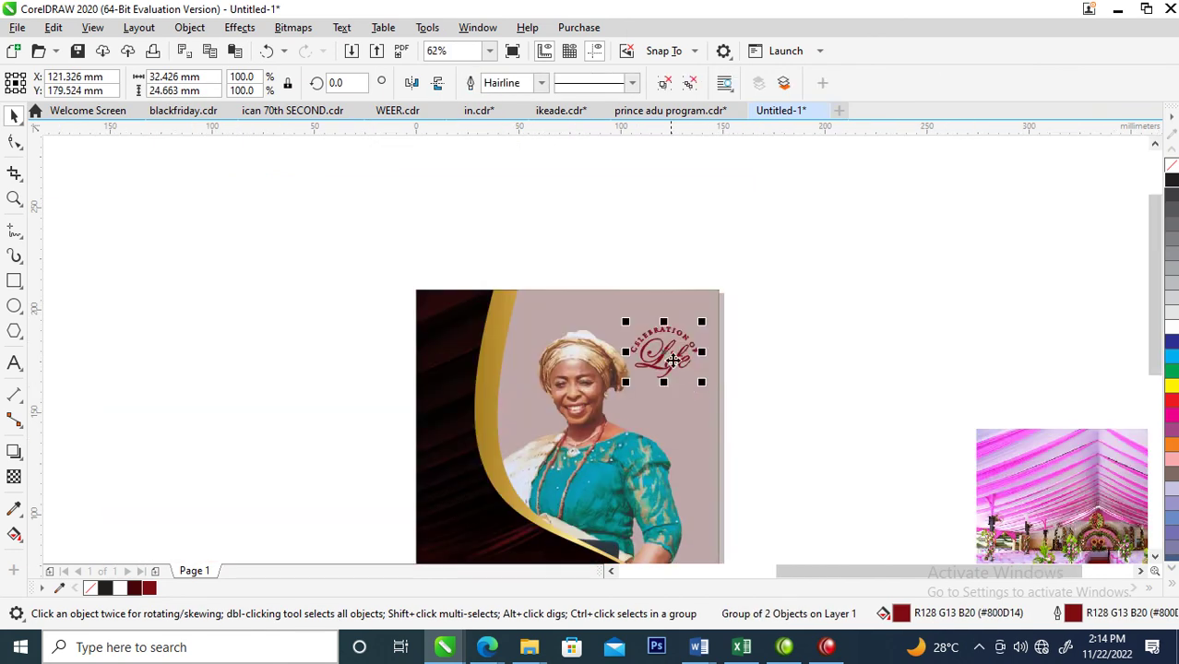
key(z)
drag(430, 293, 700, 554)
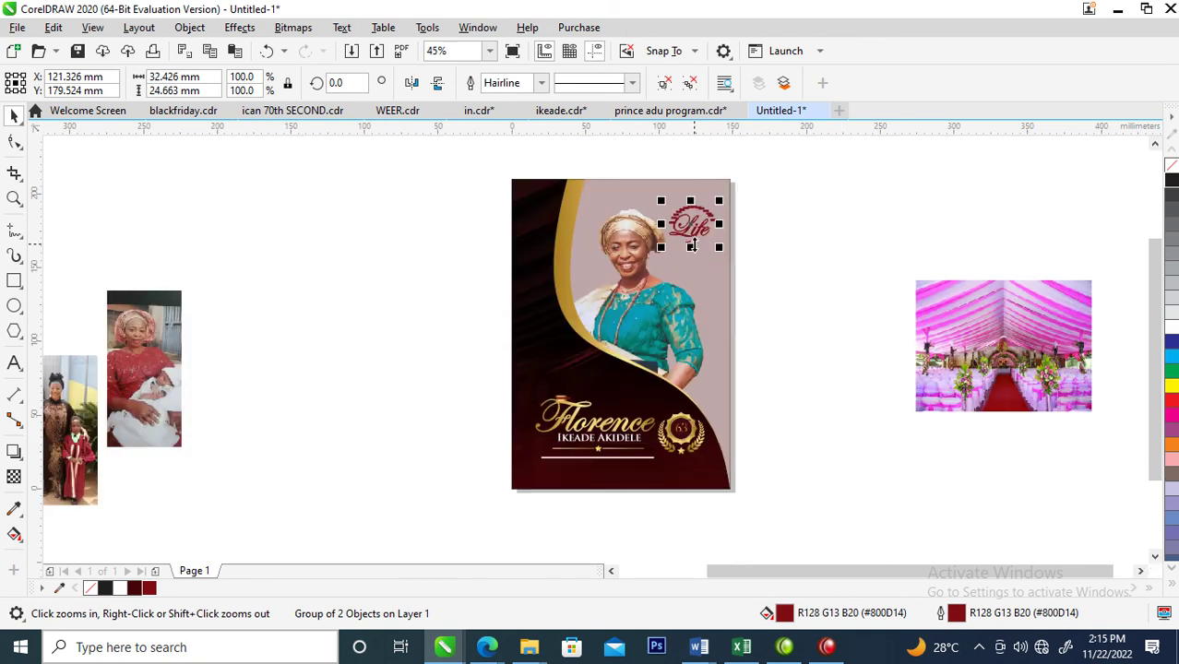
click(591, 377)
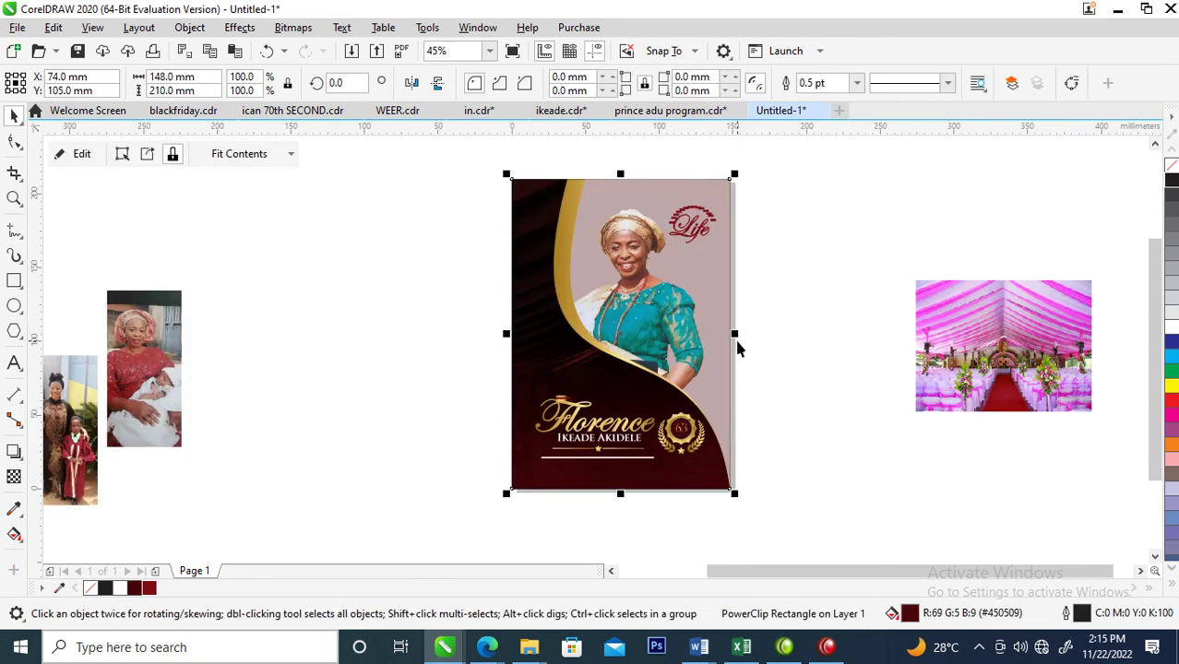
drag(737, 333, 405, 329)
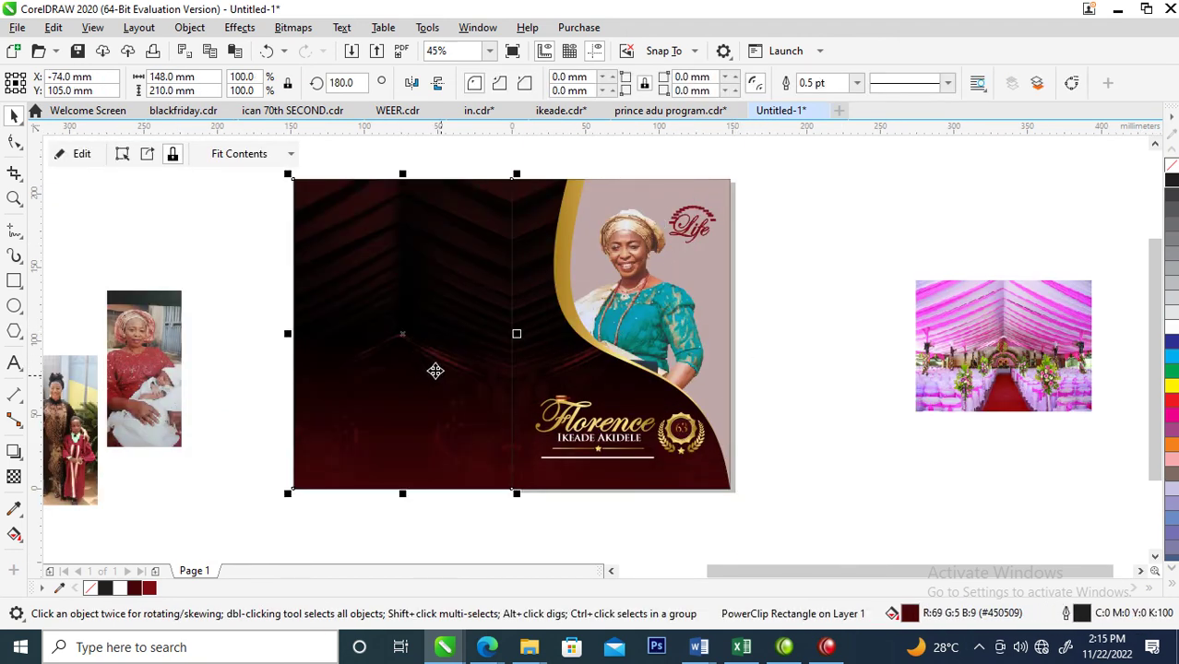
key(ctrl+z)
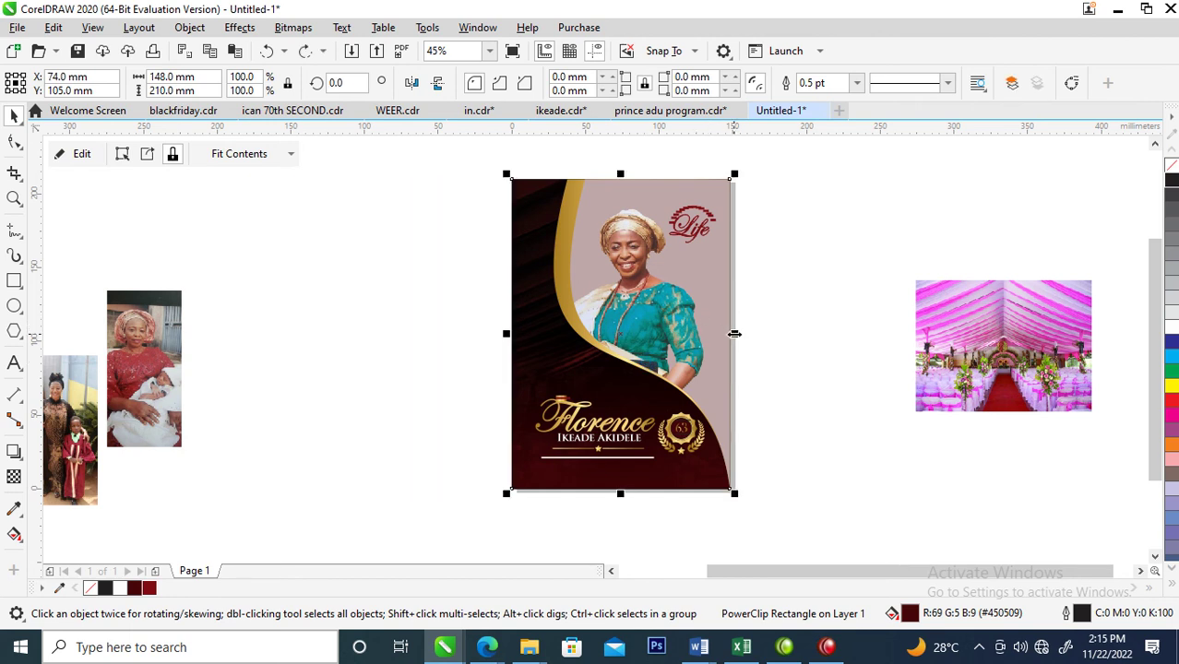
Step: Mirror a copy of the maroon background panel onto the cover's left side and draw a white rectangle about 46 × 79 mm on it
drag(734, 333, 381, 329)
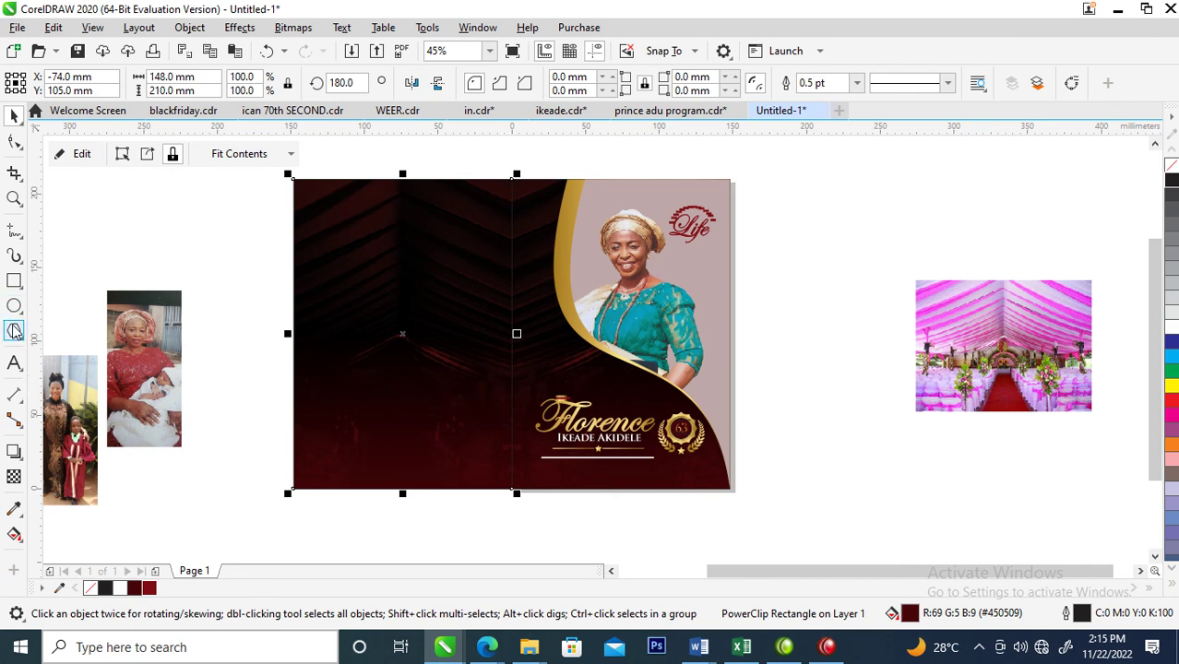
click(13, 285)
drag(322, 240, 395, 359)
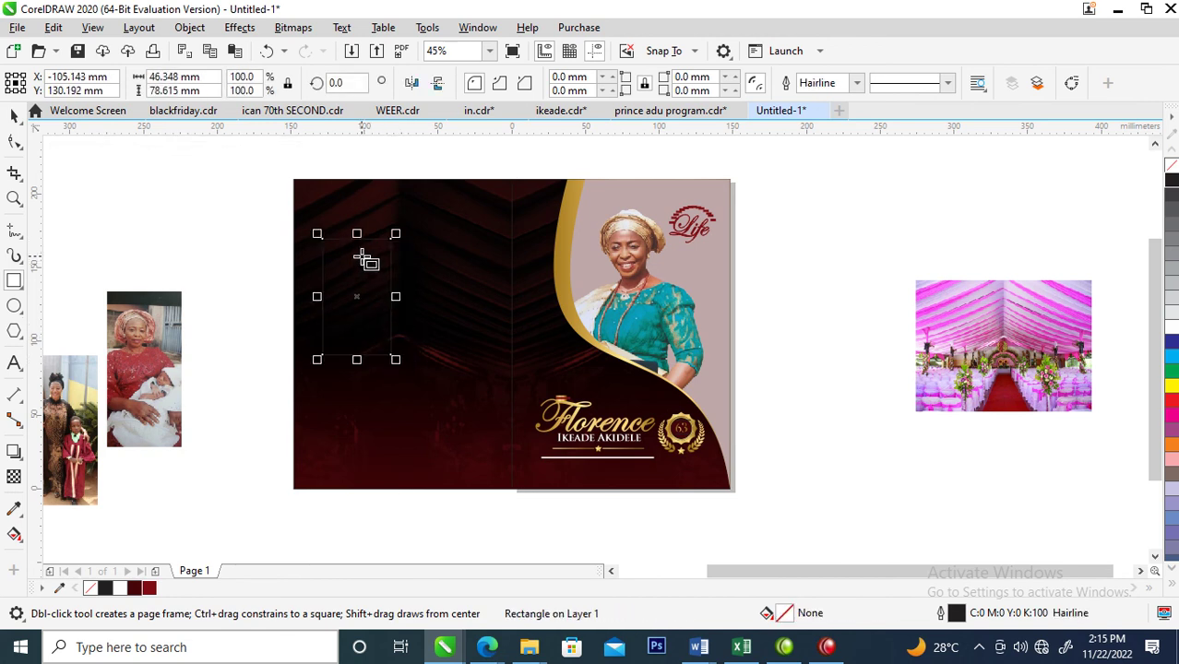
click(1170, 322)
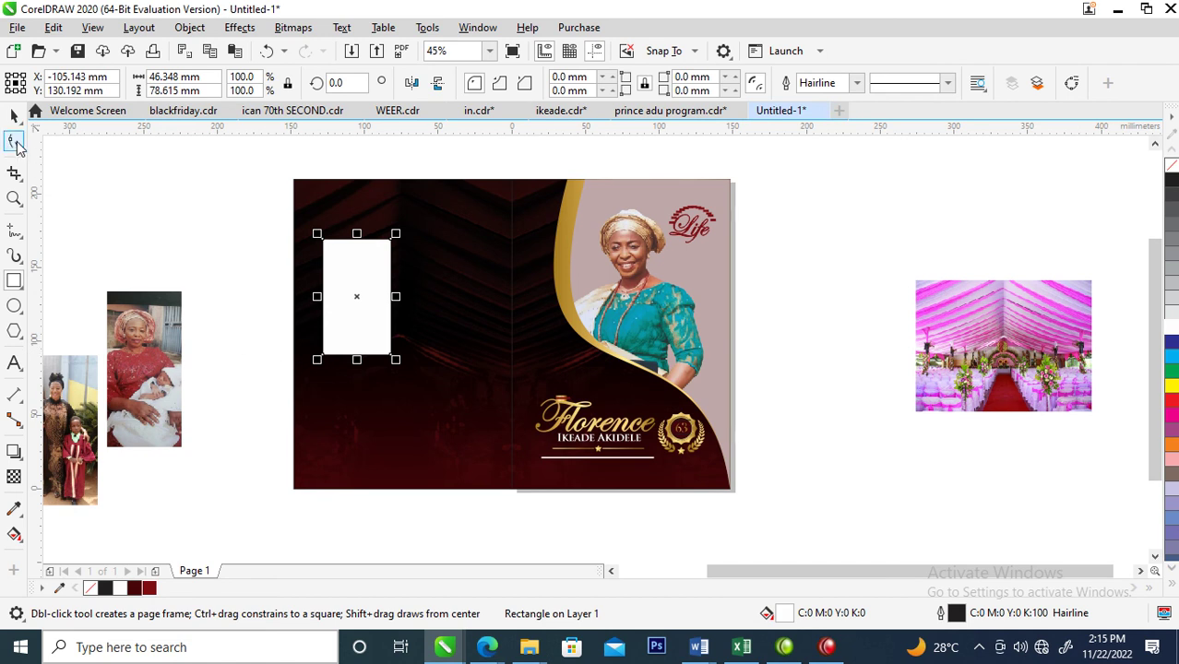
Step: Round the white rectangle's top-left corner and add a concentric inset copy about 41 × 69 mm inside it
click(16, 144)
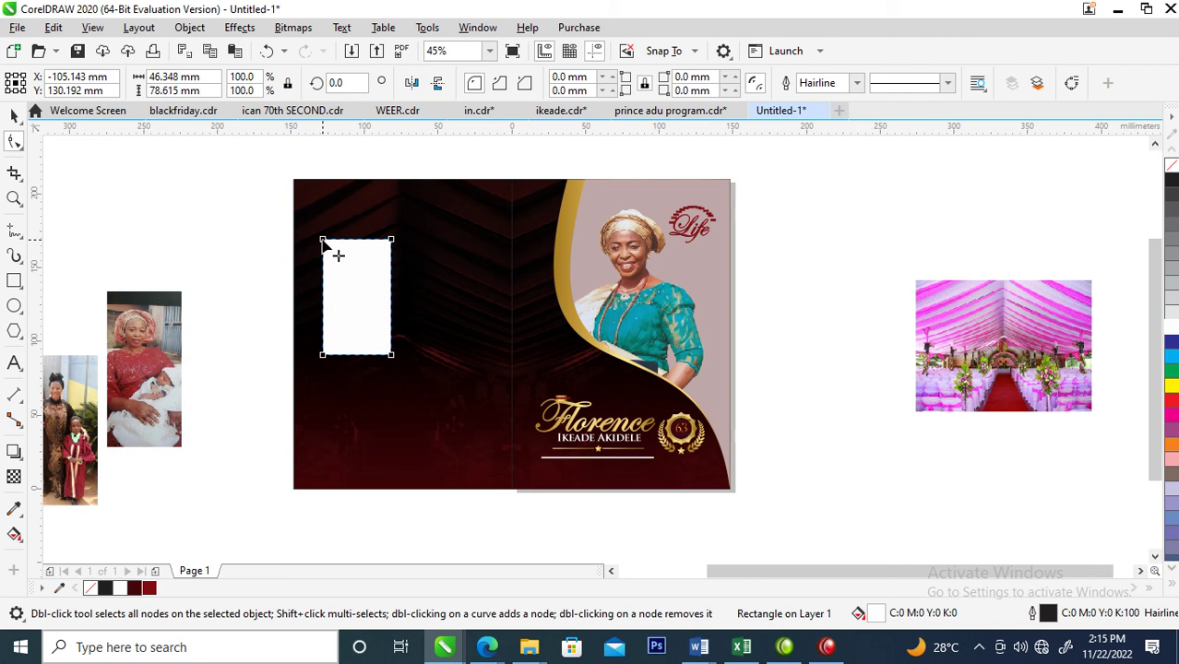
drag(323, 242, 340, 271)
key(space)
mouse_move(396, 234)
mouse_down()
mouse_move(383, 257)
mouse_move(397, 240)
mouse_up()
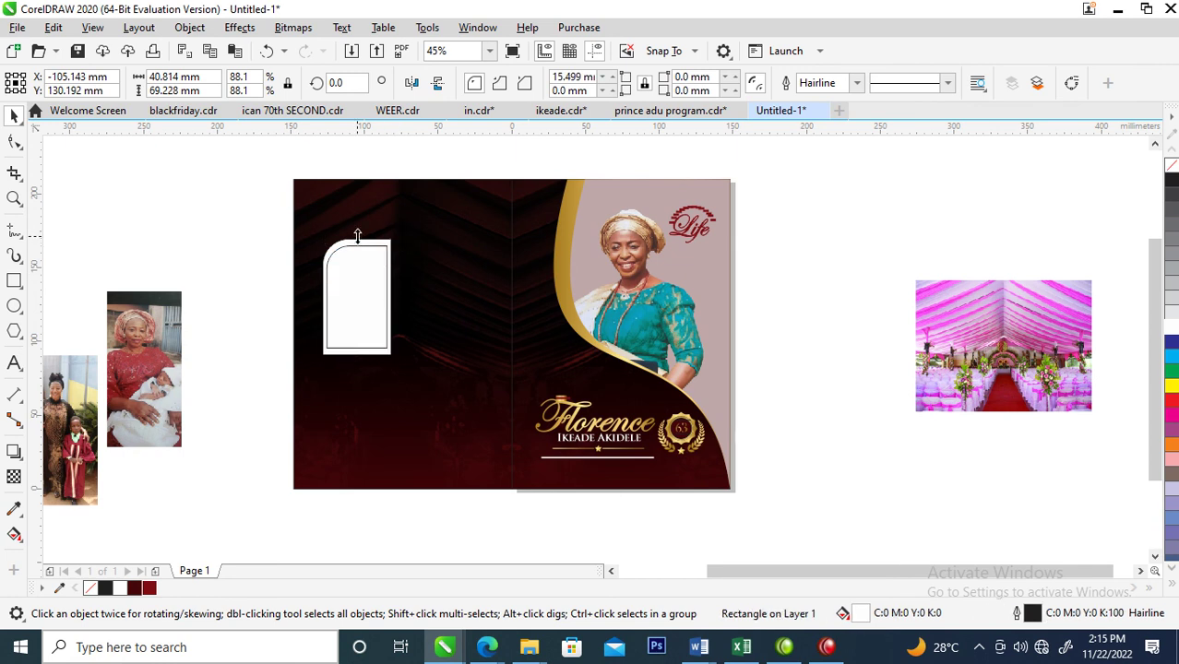
Step: Stretch the inset copy's height to even out the border and copy all properties of the gold script name to the outer rectangle
shift+click(357, 236)
key(Escape)
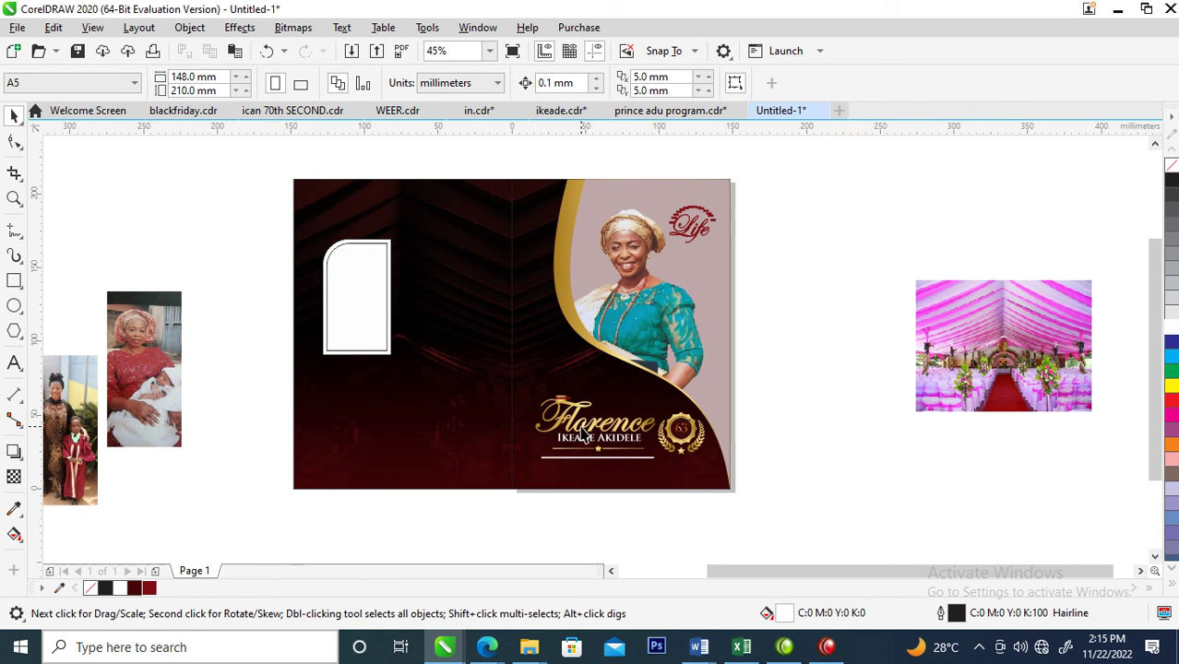
drag(581, 434, 391, 320)
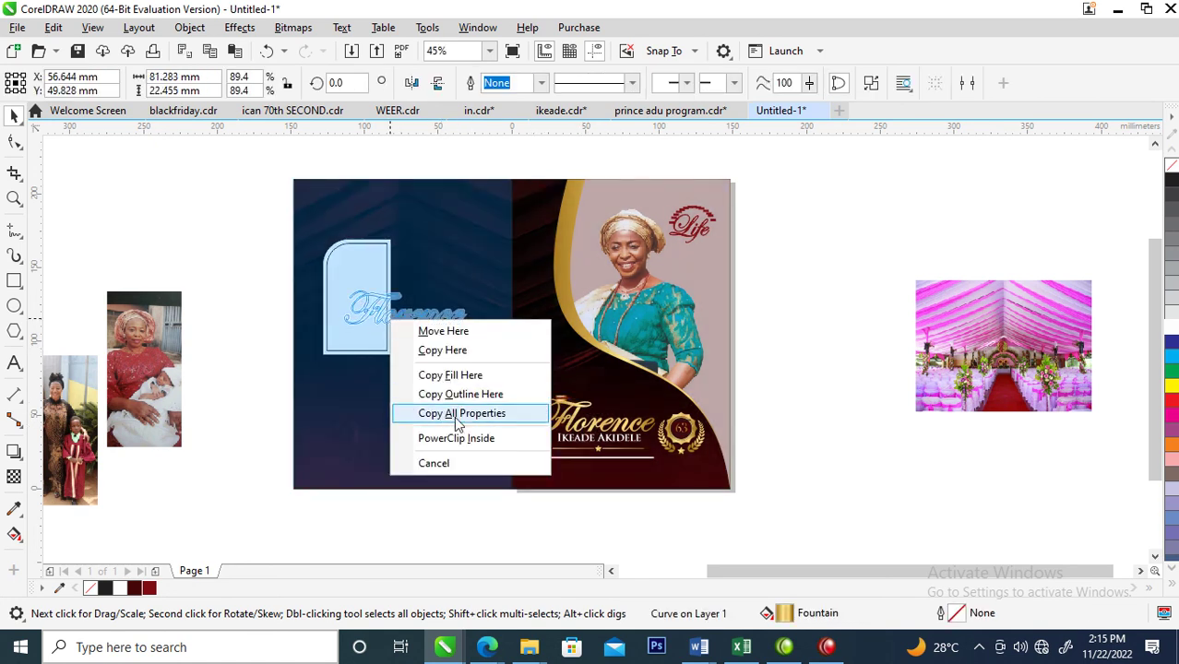
click(456, 413)
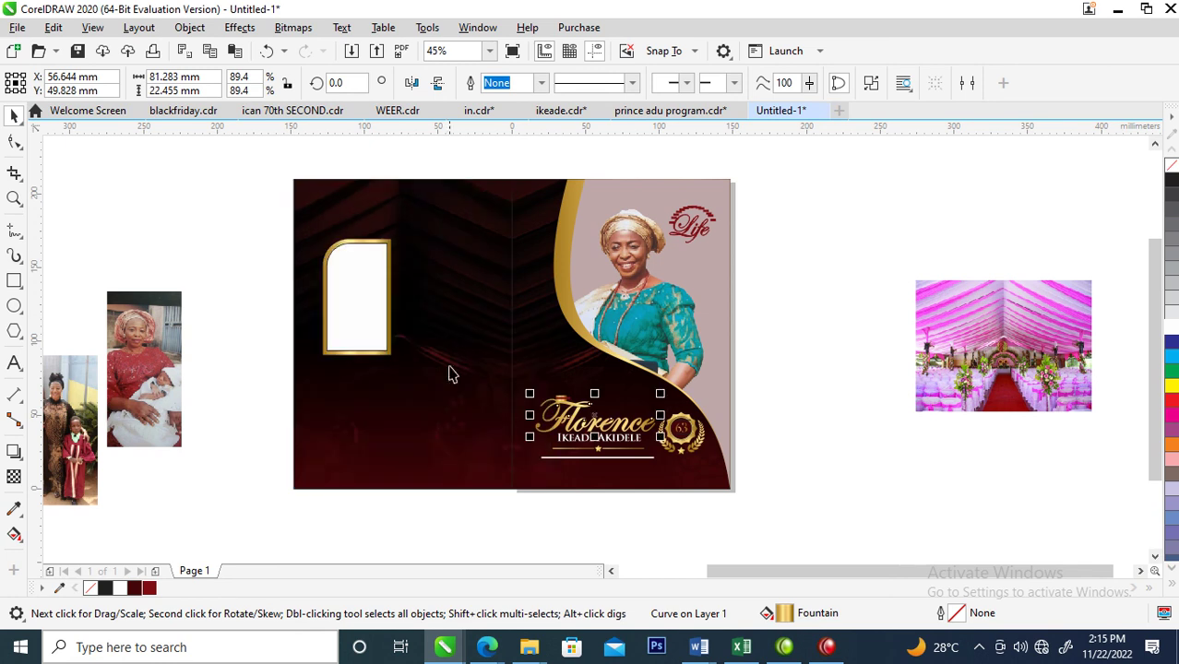
Step: Mirror copies of the gold-bordered frame downward and sideways to form a two-by-two grid about 93 × 157 mm
drag(240, 211, 413, 376)
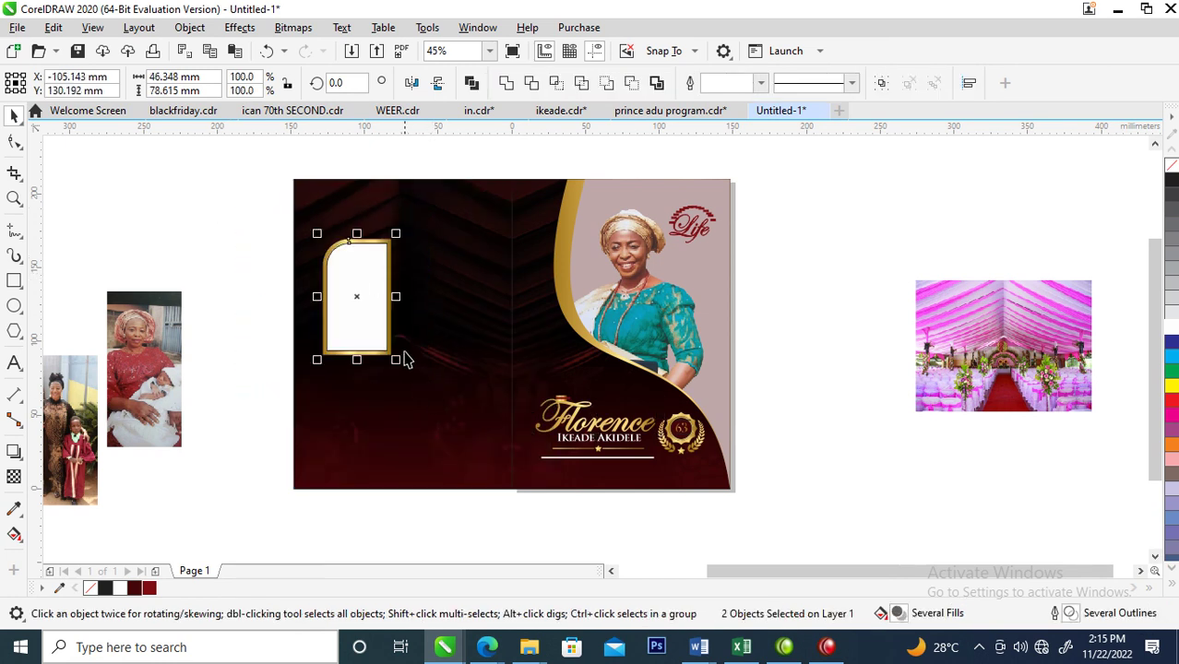
drag(357, 229, 356, 382)
right_click(356, 382)
drag(210, 205, 439, 496)
drag(315, 357, 464, 356)
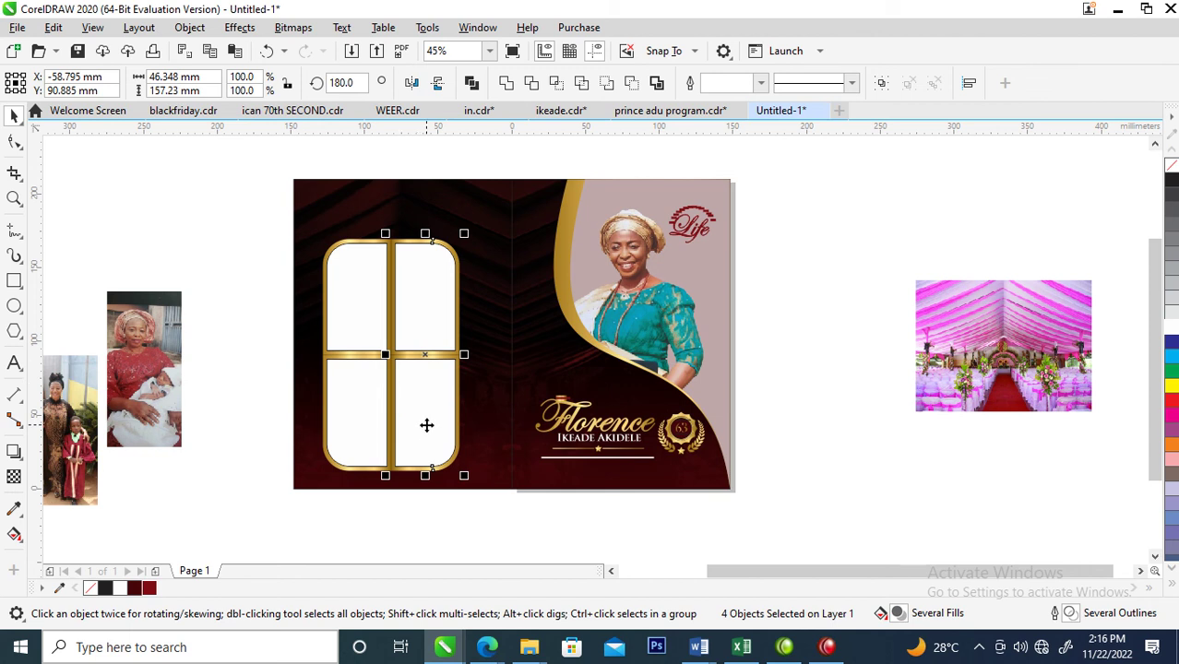
Step: Shorten the four-frame grid to about 113 mm high and skew it horizontally to about 103 mm wide on the back cover
drag(212, 209, 508, 513)
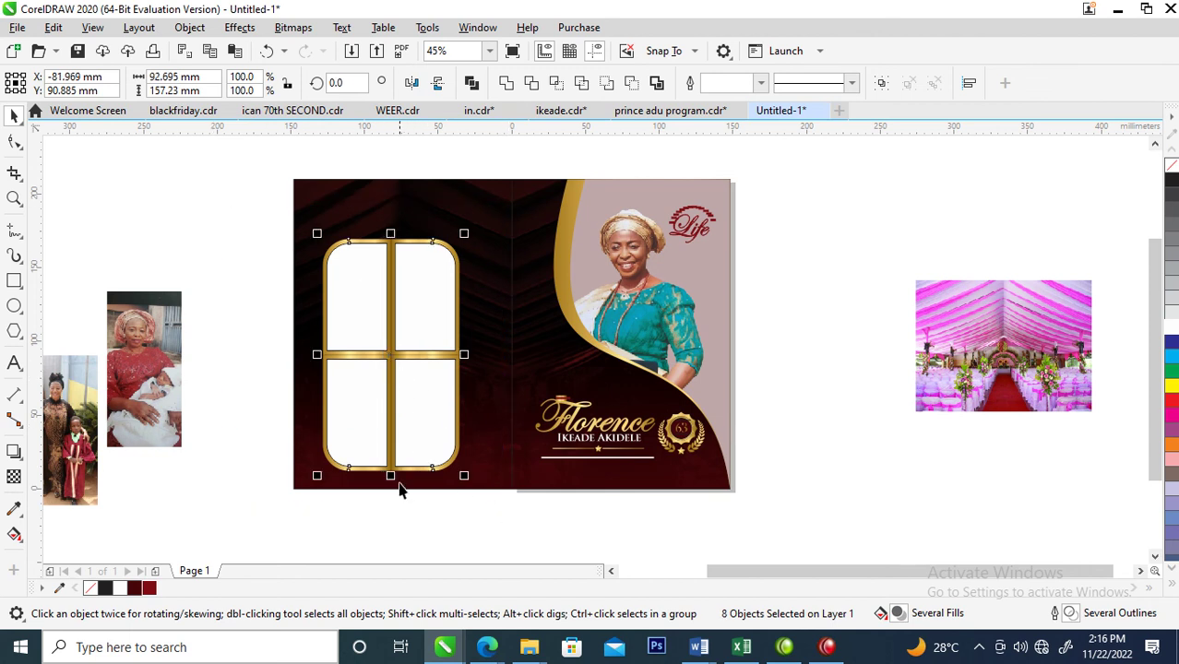
drag(397, 475, 448, 377)
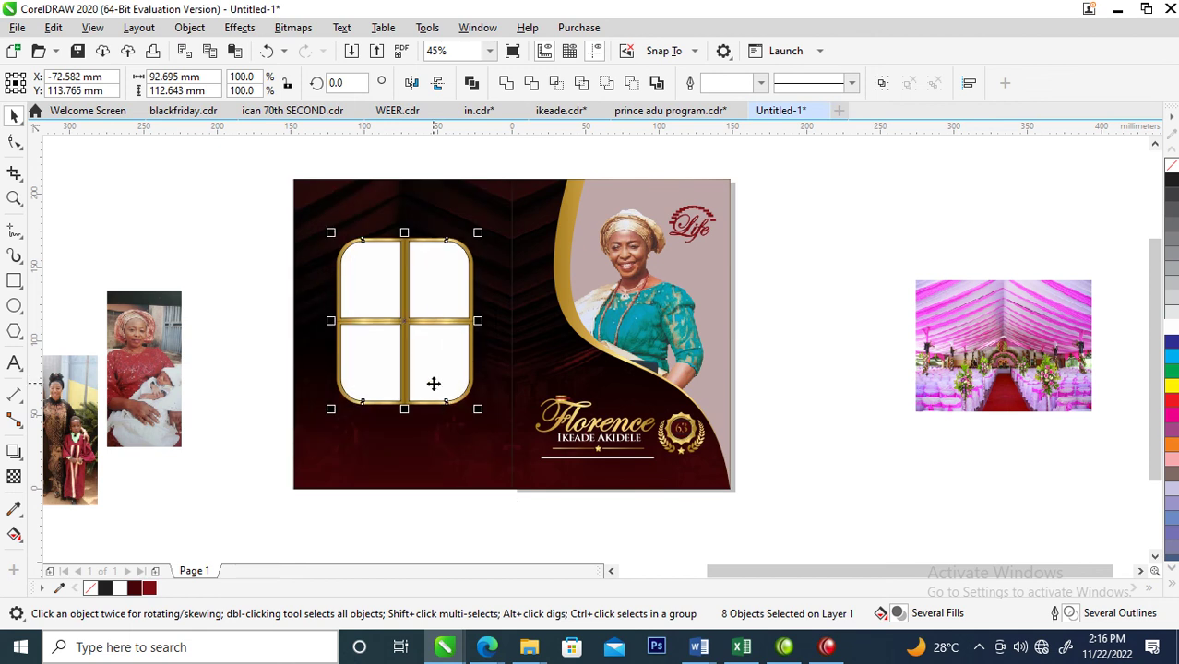
click(421, 350)
drag(399, 238, 420, 237)
mouse_move(455, 353)
mouse_down()
mouse_move(440, 353)
mouse_move(448, 371)
mouse_up()
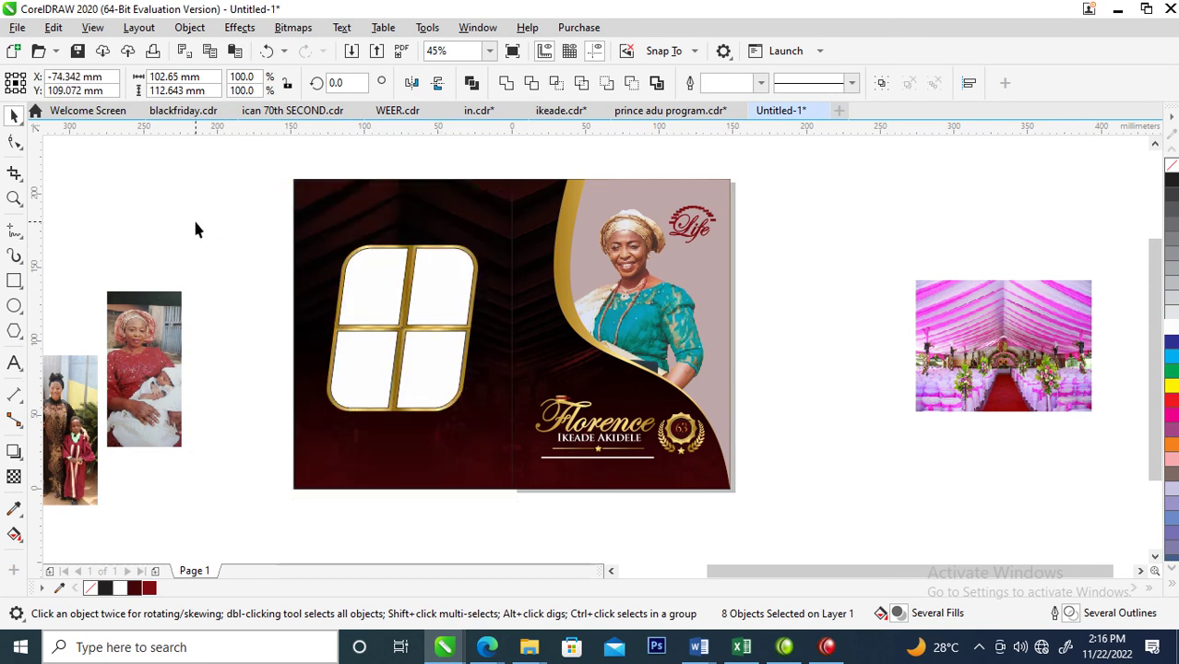
Step: PowerClip the photo of the woman holding a baby into the top-left frame and the woman-and-boy photo into the top-right frame
click(157, 415)
drag(168, 350, 371, 256)
click(434, 311)
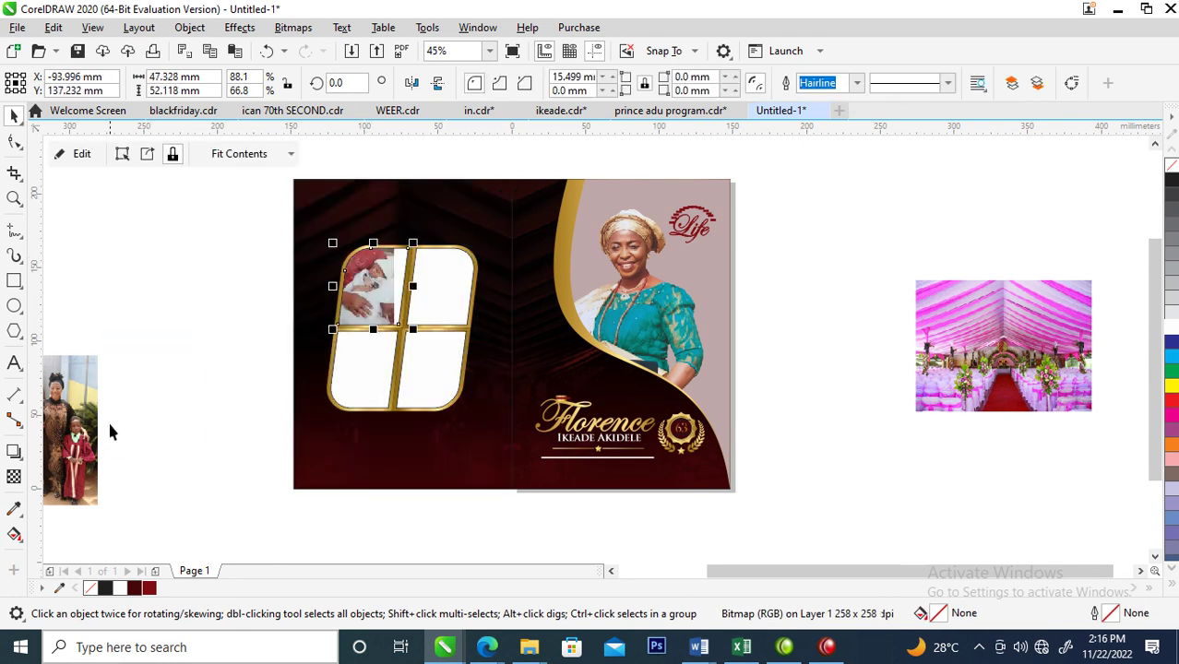
drag(87, 424, 450, 291)
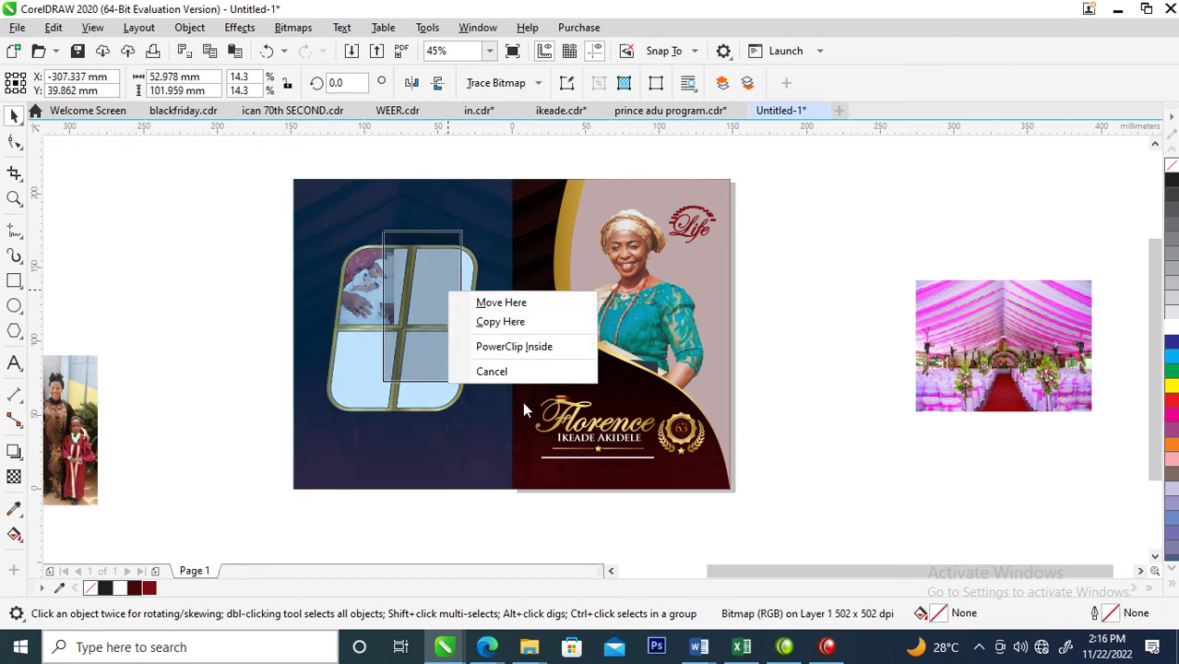
click(532, 357)
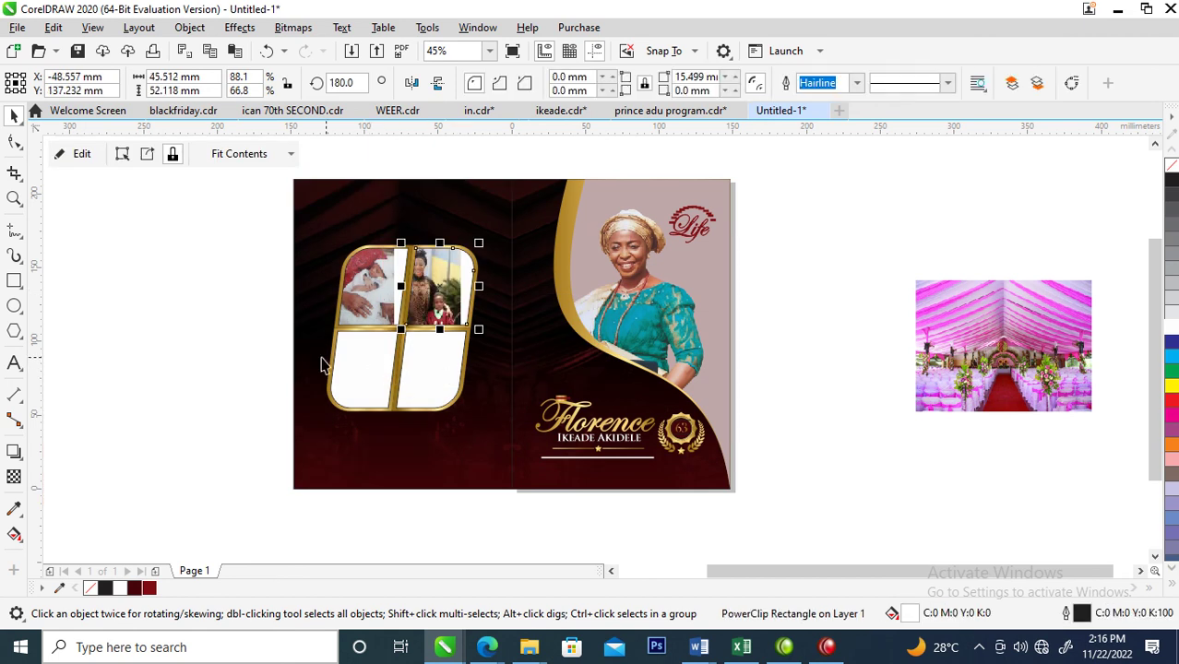
Step: PowerClip the couple-with-baby photo into the bottom-right frame and the photo with the turquoise headwrap into the bottom-left frame
scroll(271, 350, down, 2)
drag(132, 364, 367, 370)
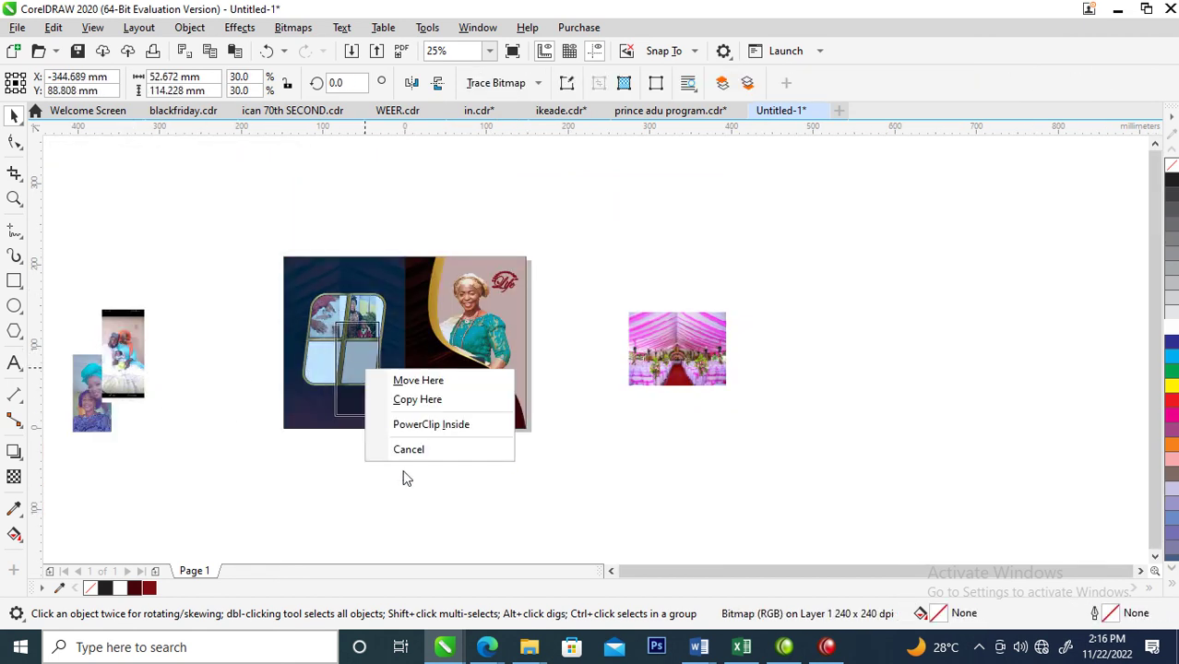
click(422, 426)
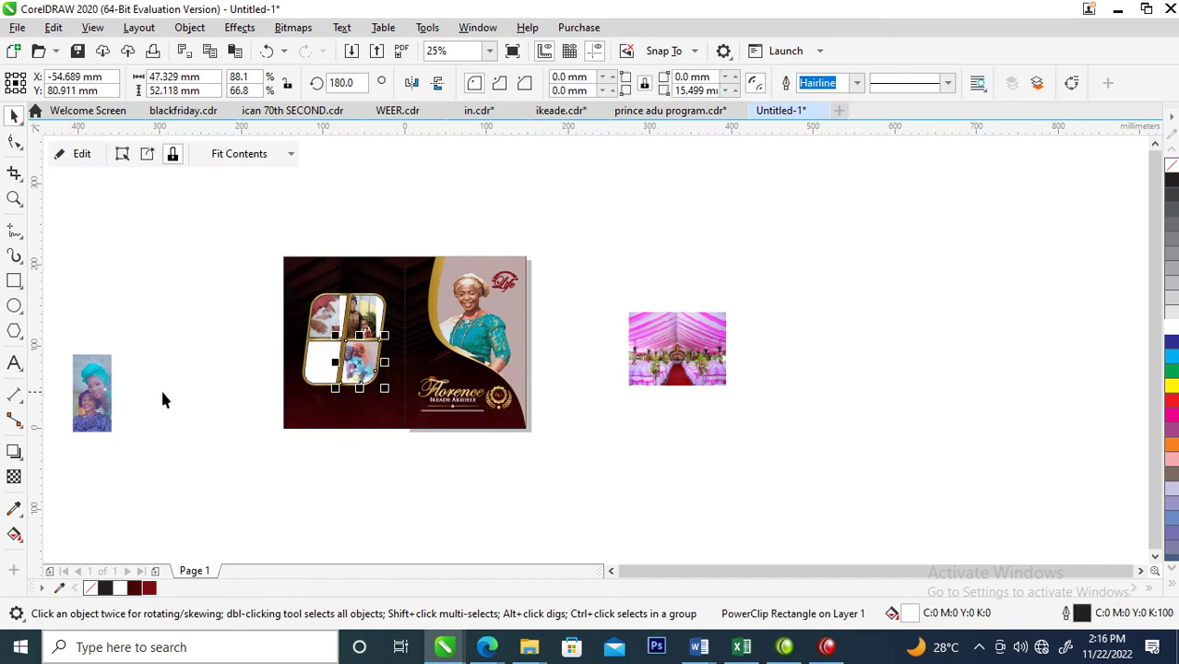
drag(92, 389, 318, 364)
click(388, 422)
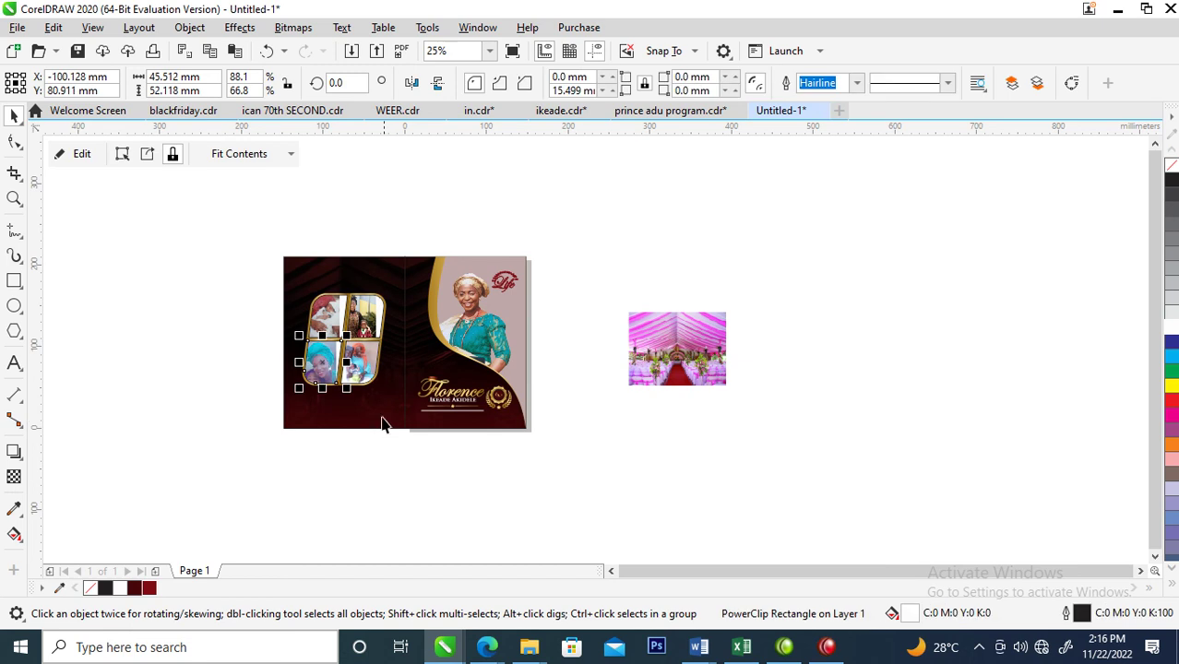
Step: Reposition the photos inside the two bottom frames and the top-right frame so they fill their shapes
drag(279, 258, 474, 420)
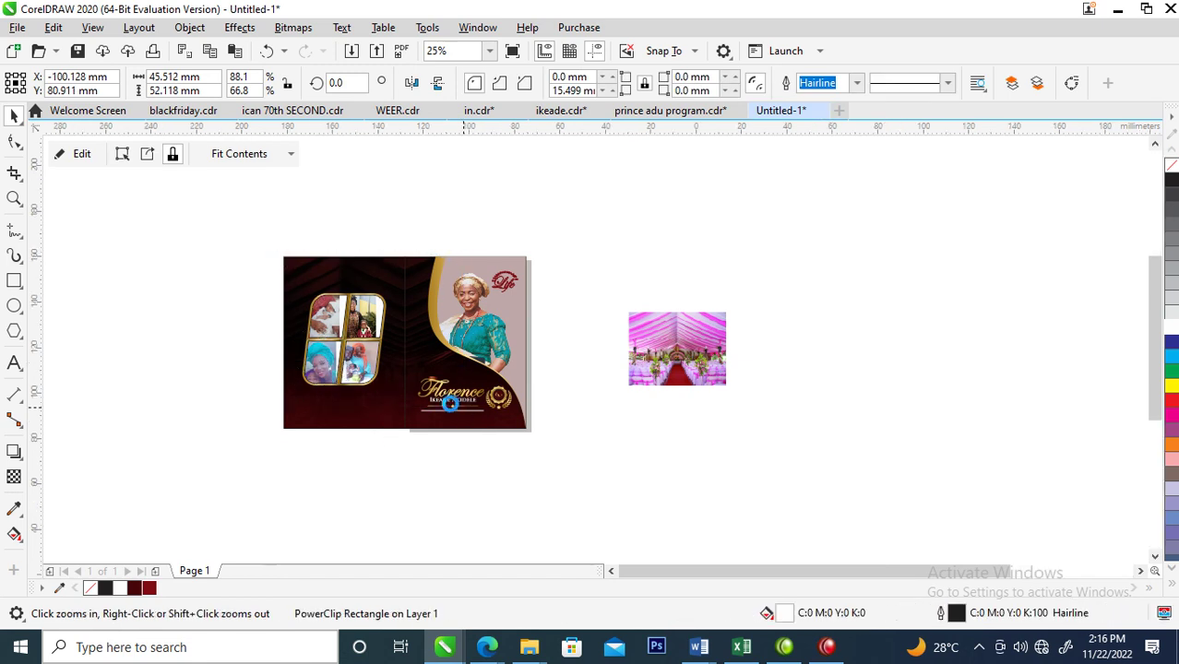
ctrl+click(479, 425)
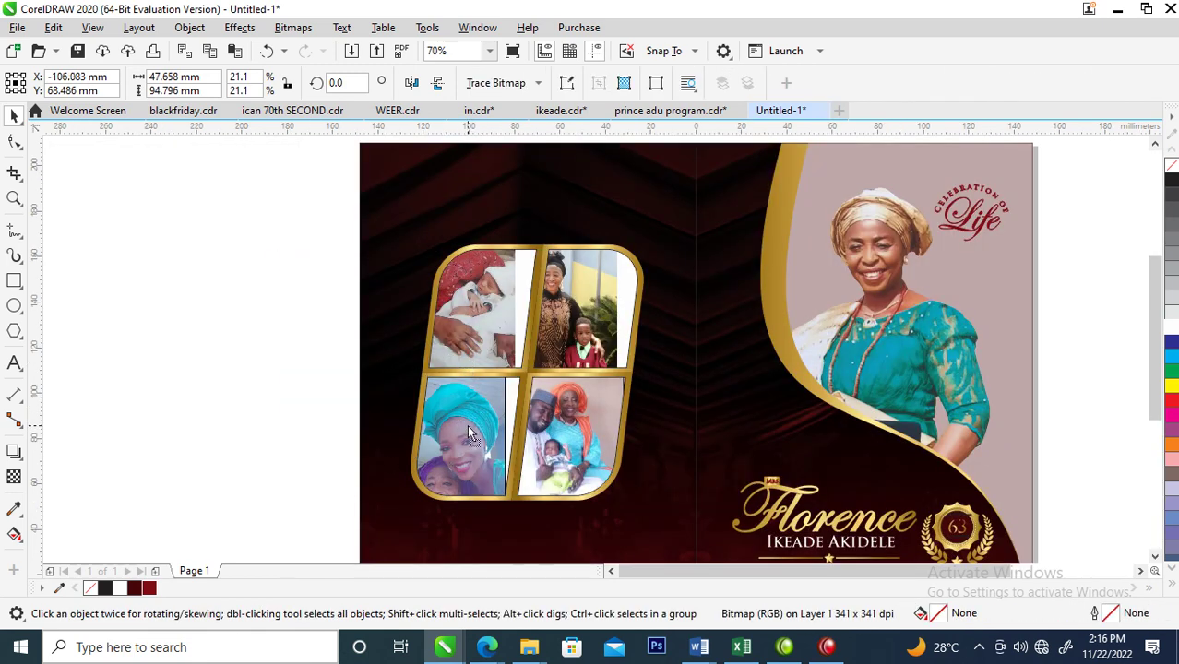
ctrl+click(584, 415)
drag(591, 449, 601, 449)
ctrl+click(597, 322)
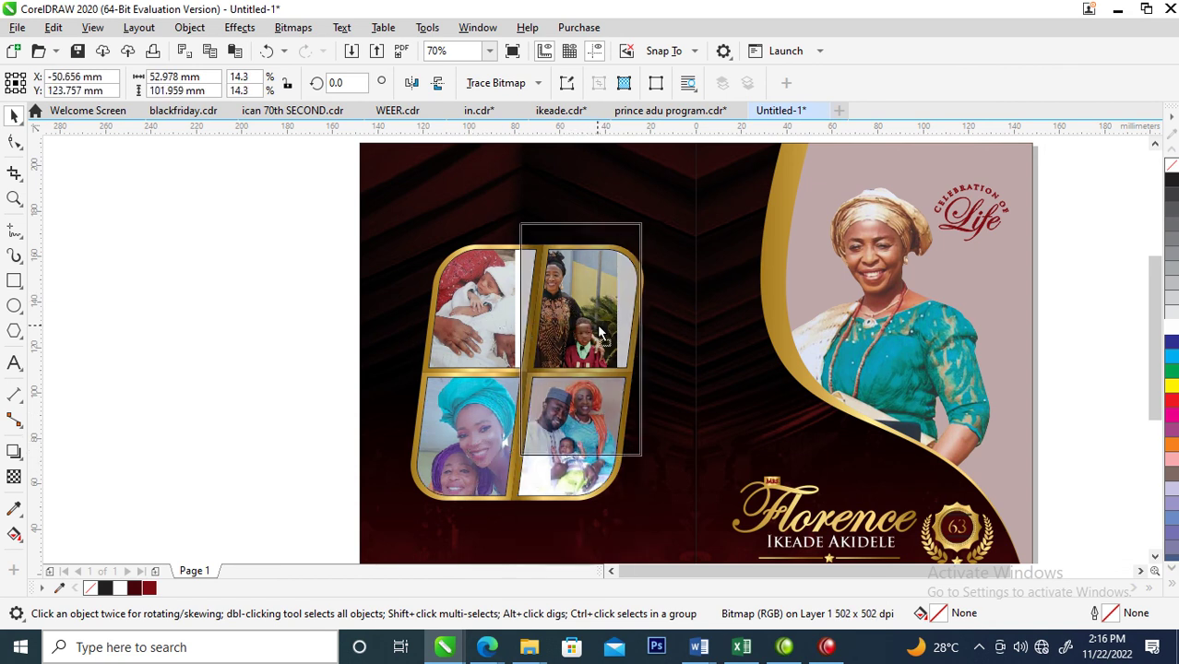
Step: Move the top-left frame's photo down to reveal the woman's face and scale it to about 47 × 97 mm
ctrl+click(484, 304)
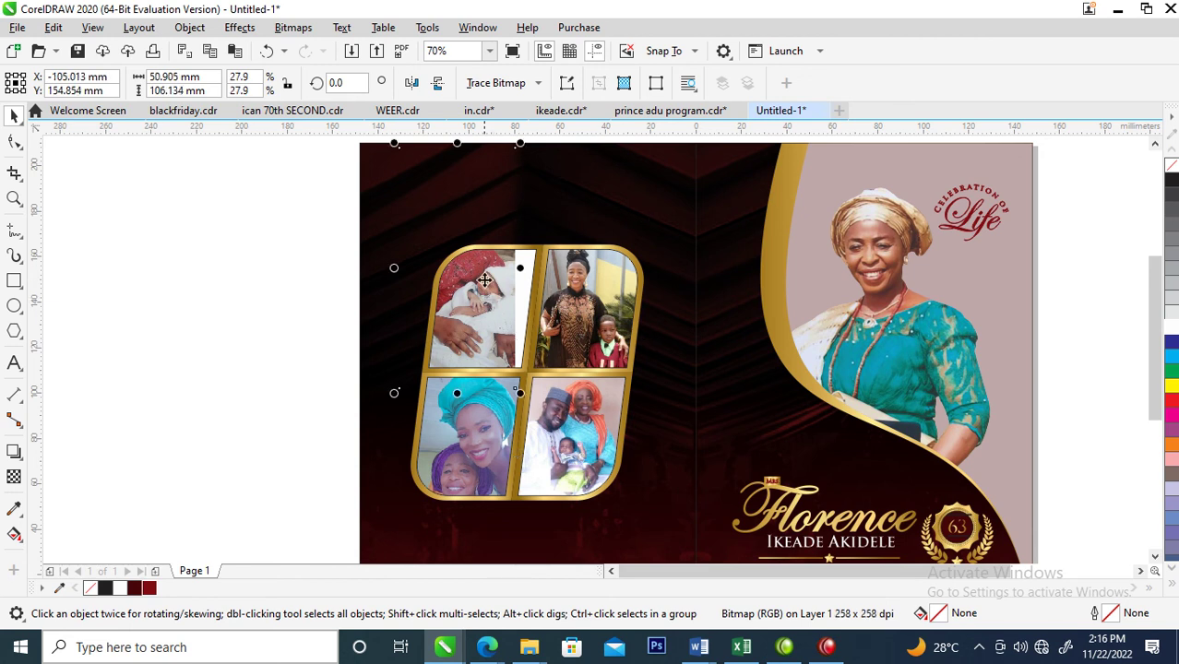
drag(473, 286, 496, 341)
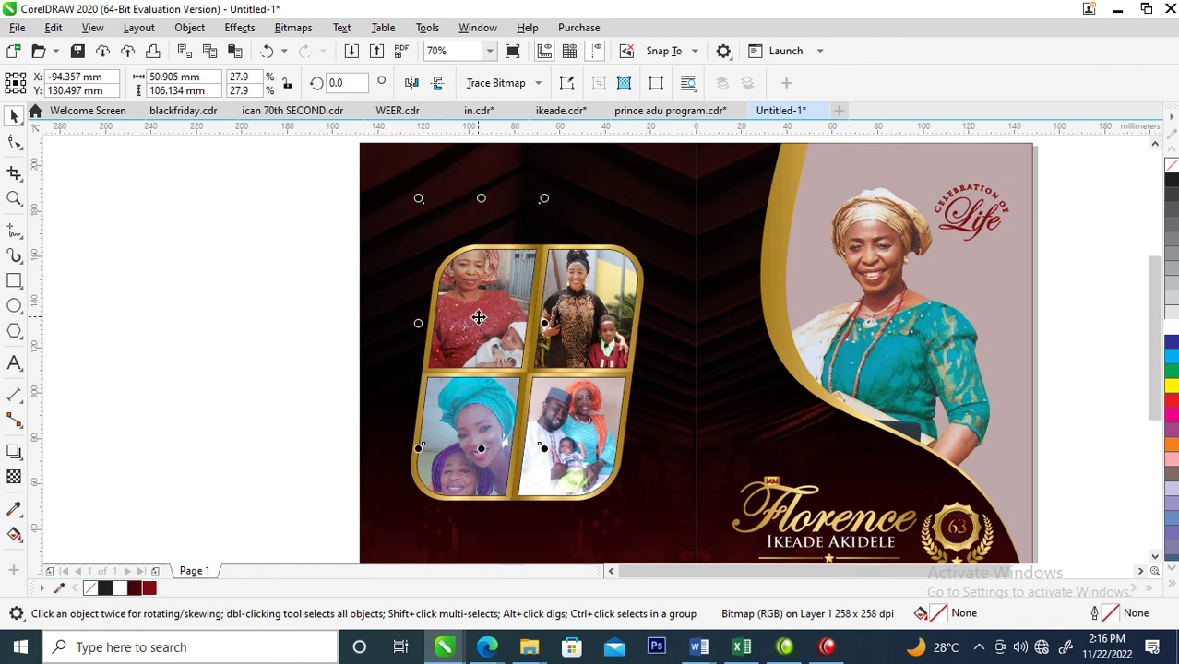
drag(553, 197, 557, 210)
drag(496, 322, 496, 329)
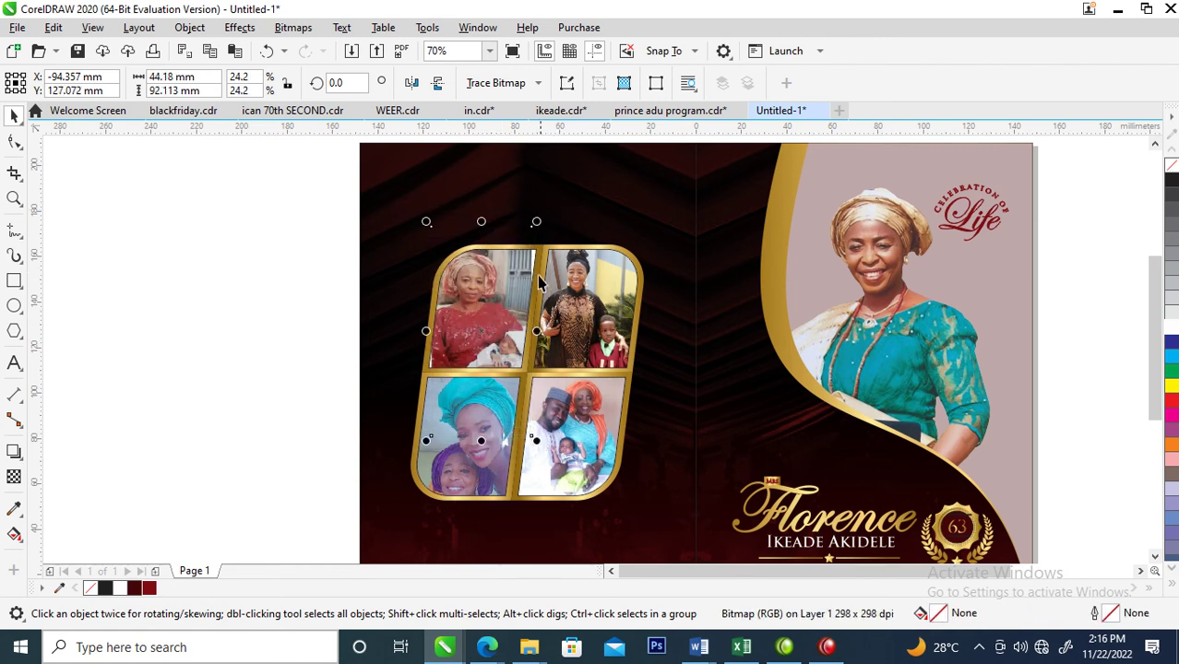
drag(539, 221, 539, 215)
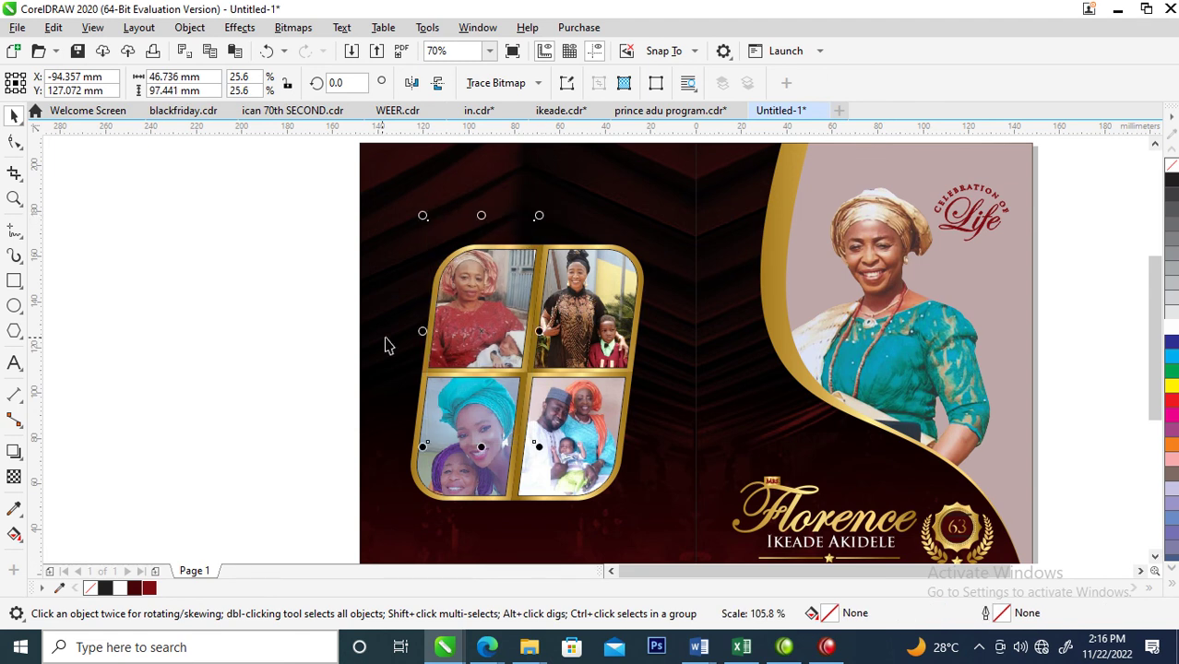
click(282, 203)
Step: Remove the outlines from all eight objects of the photo frame grid
drag(311, 210, 682, 553)
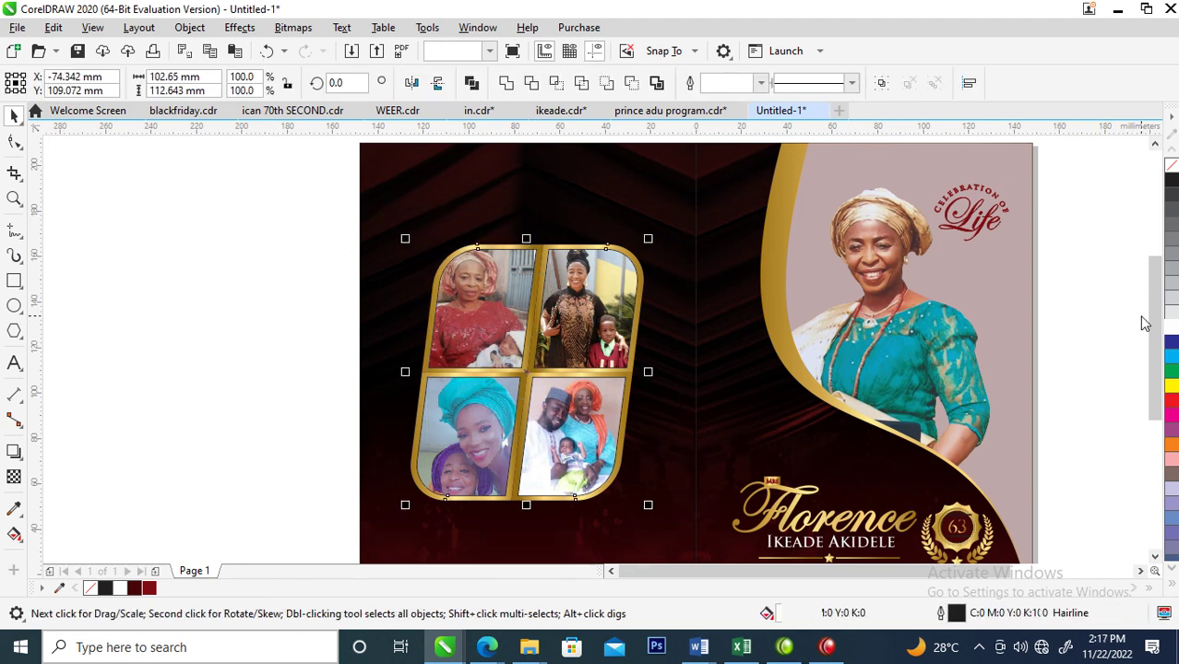
drag(303, 207, 758, 546)
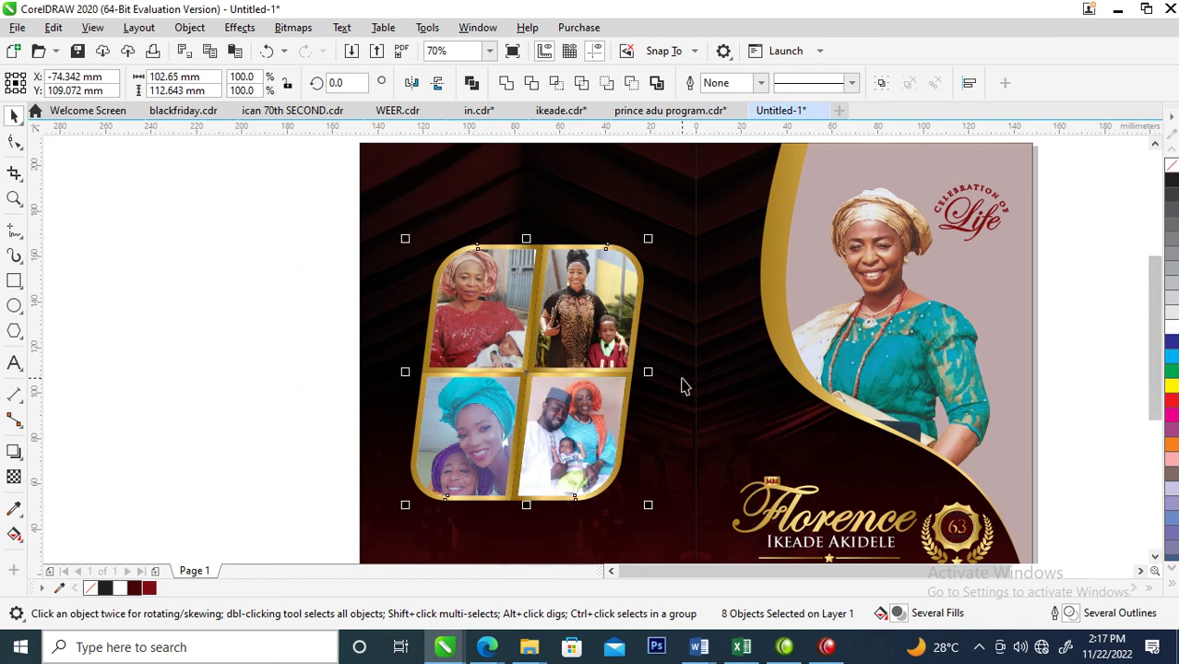
scroll(682, 378, down, 2)
key(z)
drag(465, 224, 929, 515)
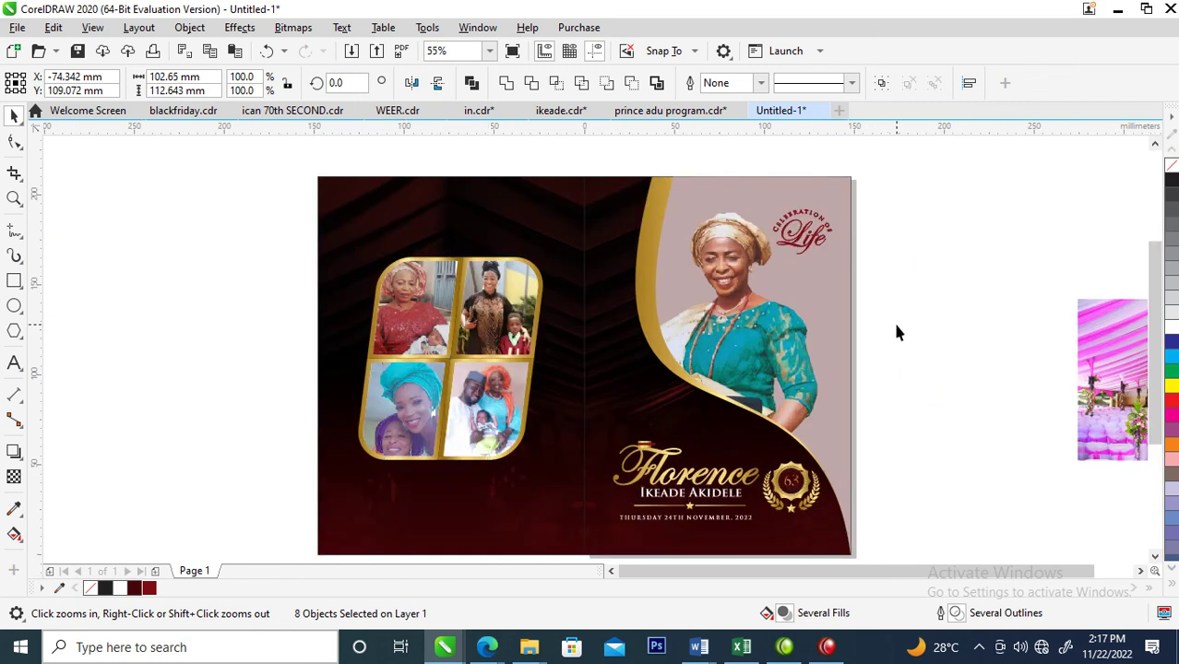
key(Escape)
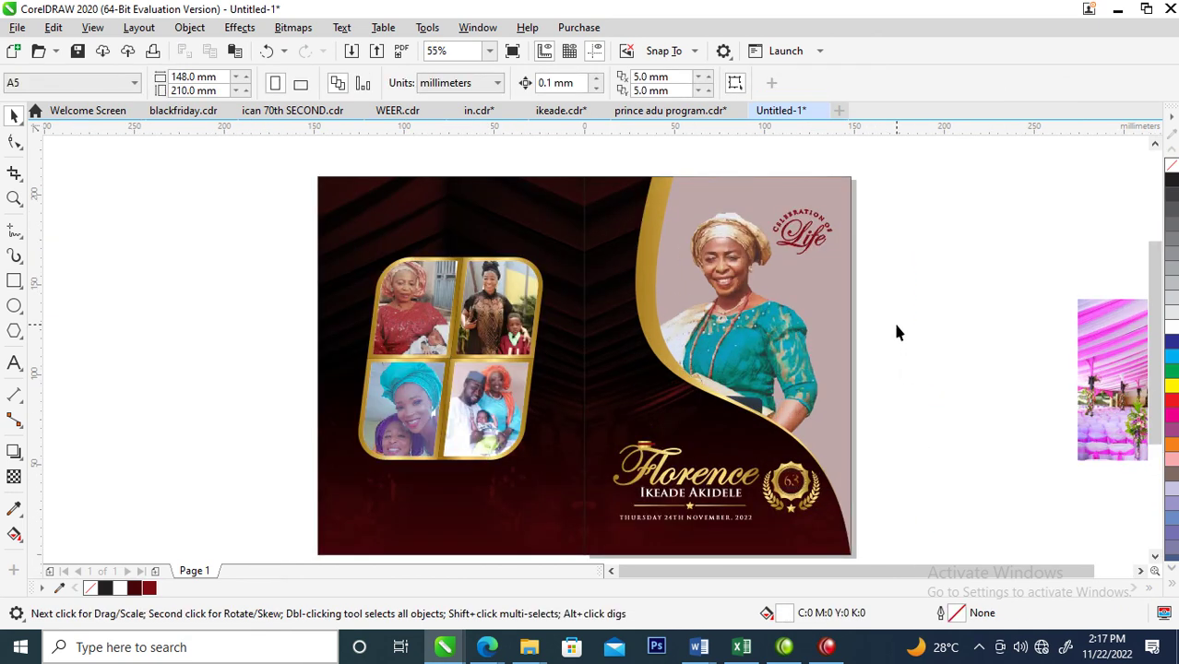